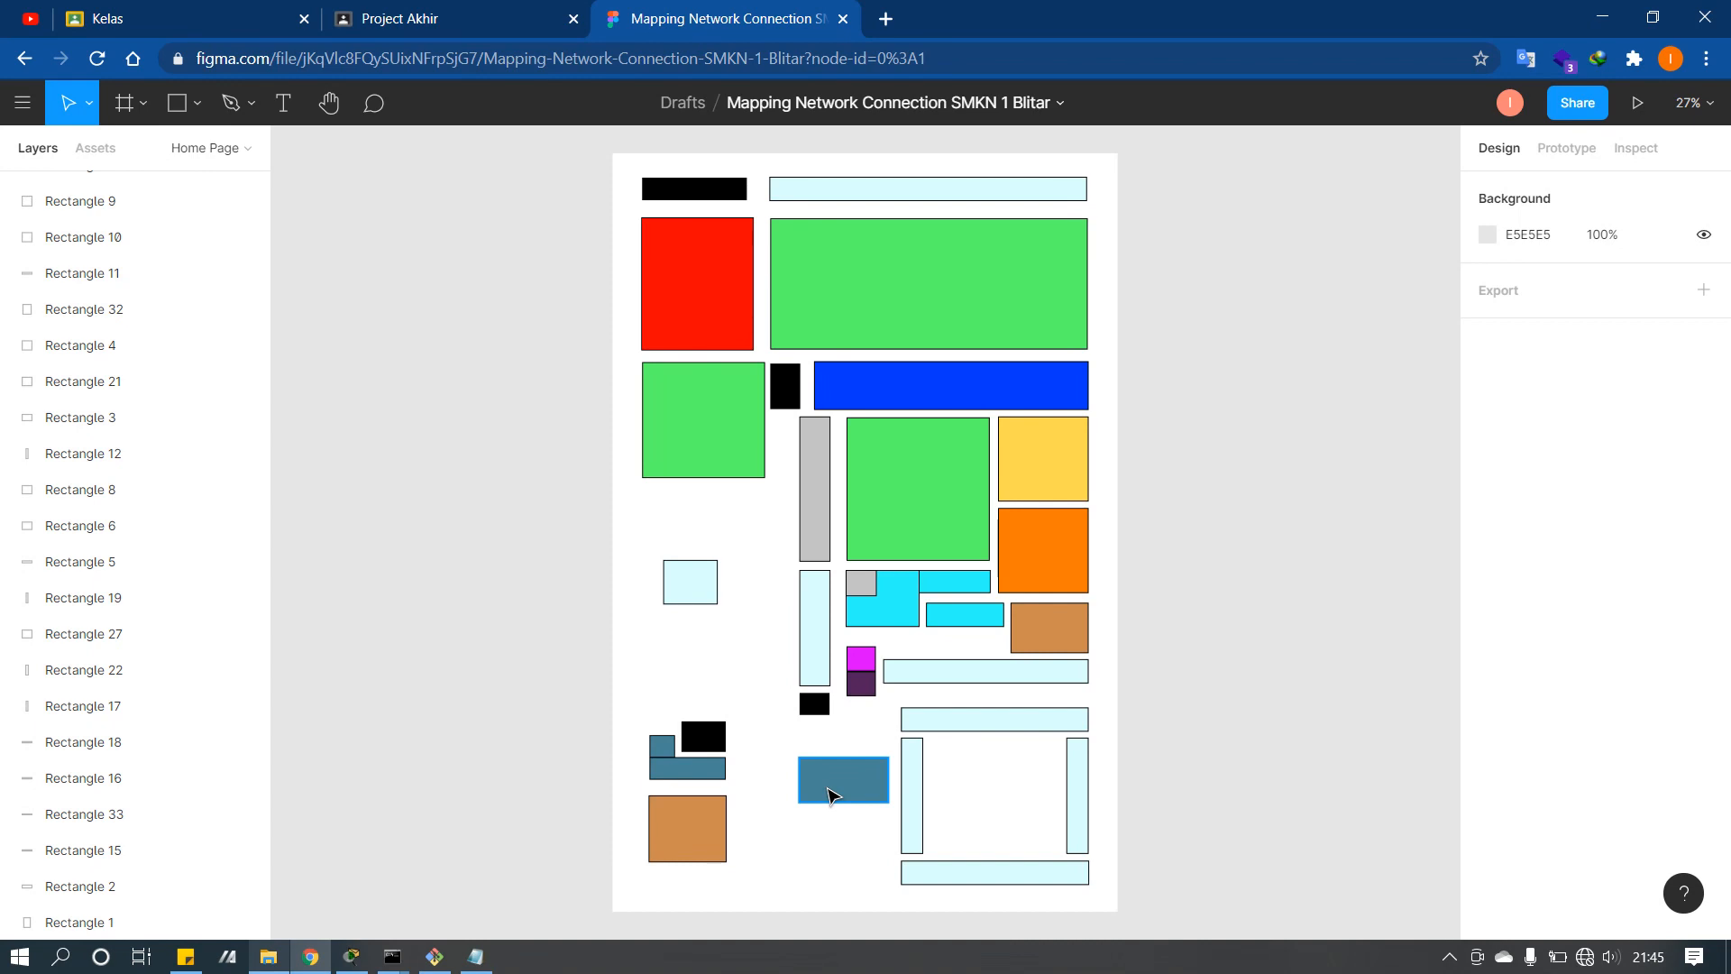
Step: Check the sizes of the red and green room blocks on the Figma map, then switch to File Explorer
{"action": "left_click", "coordinate": [708, 324]}
{"action": "left_click", "coordinate": [884, 309]}
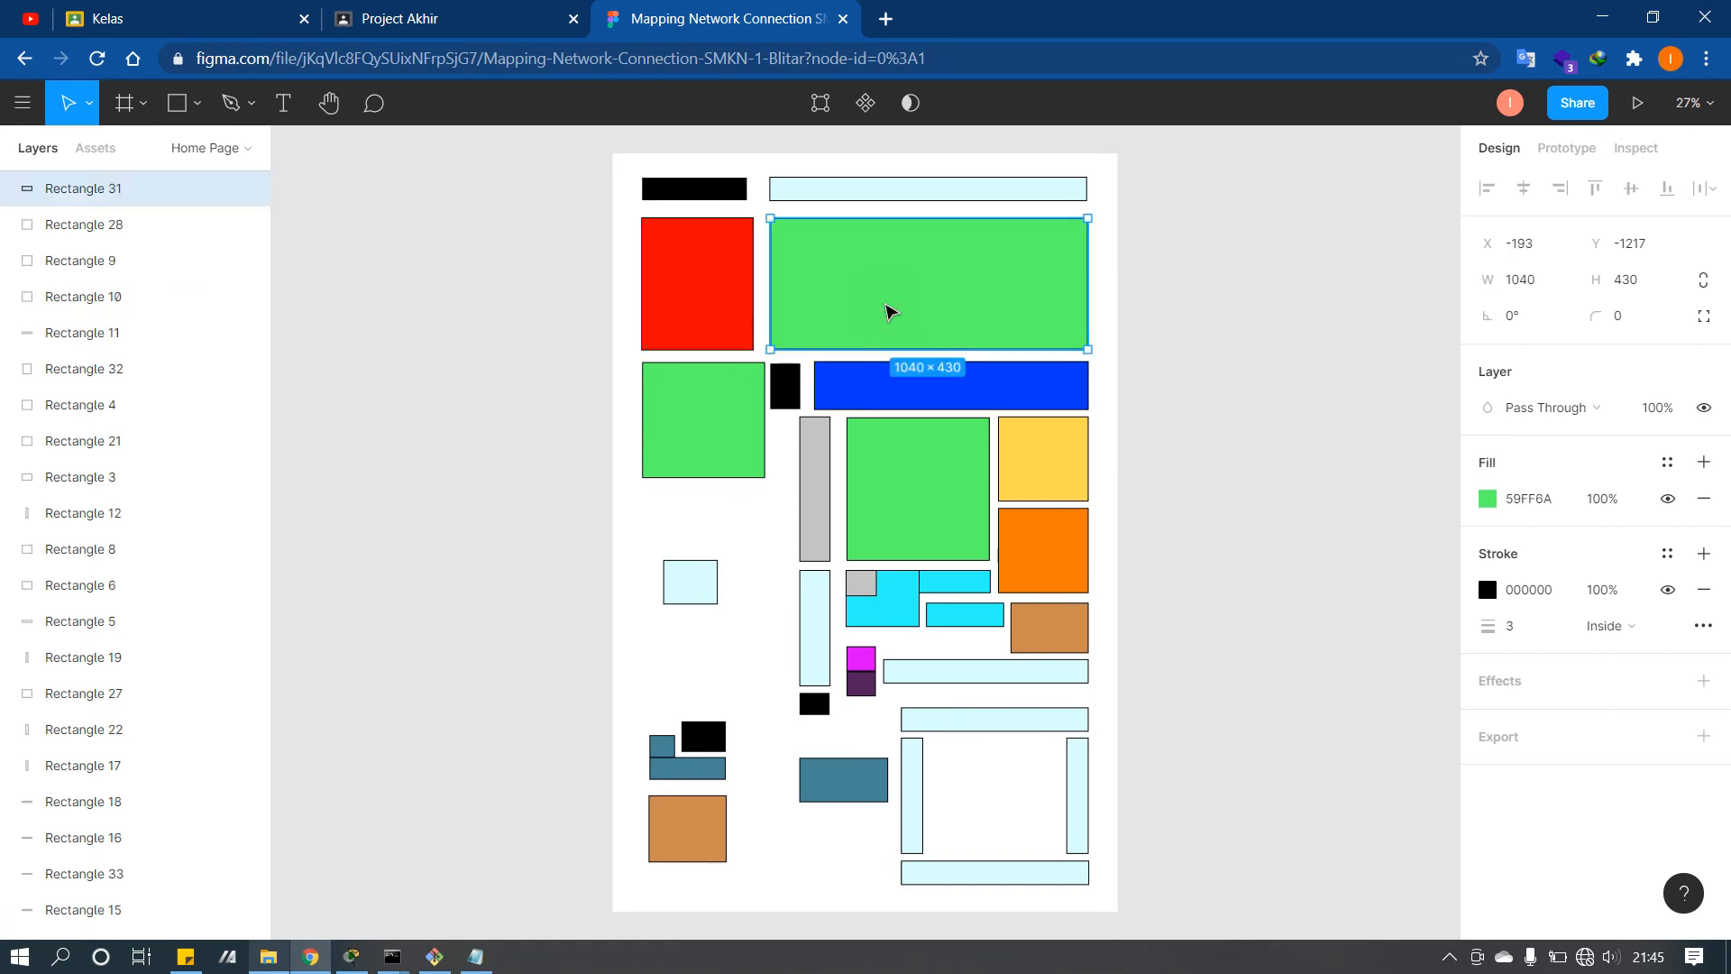
{"action": "left_click", "coordinate": [269, 957]}
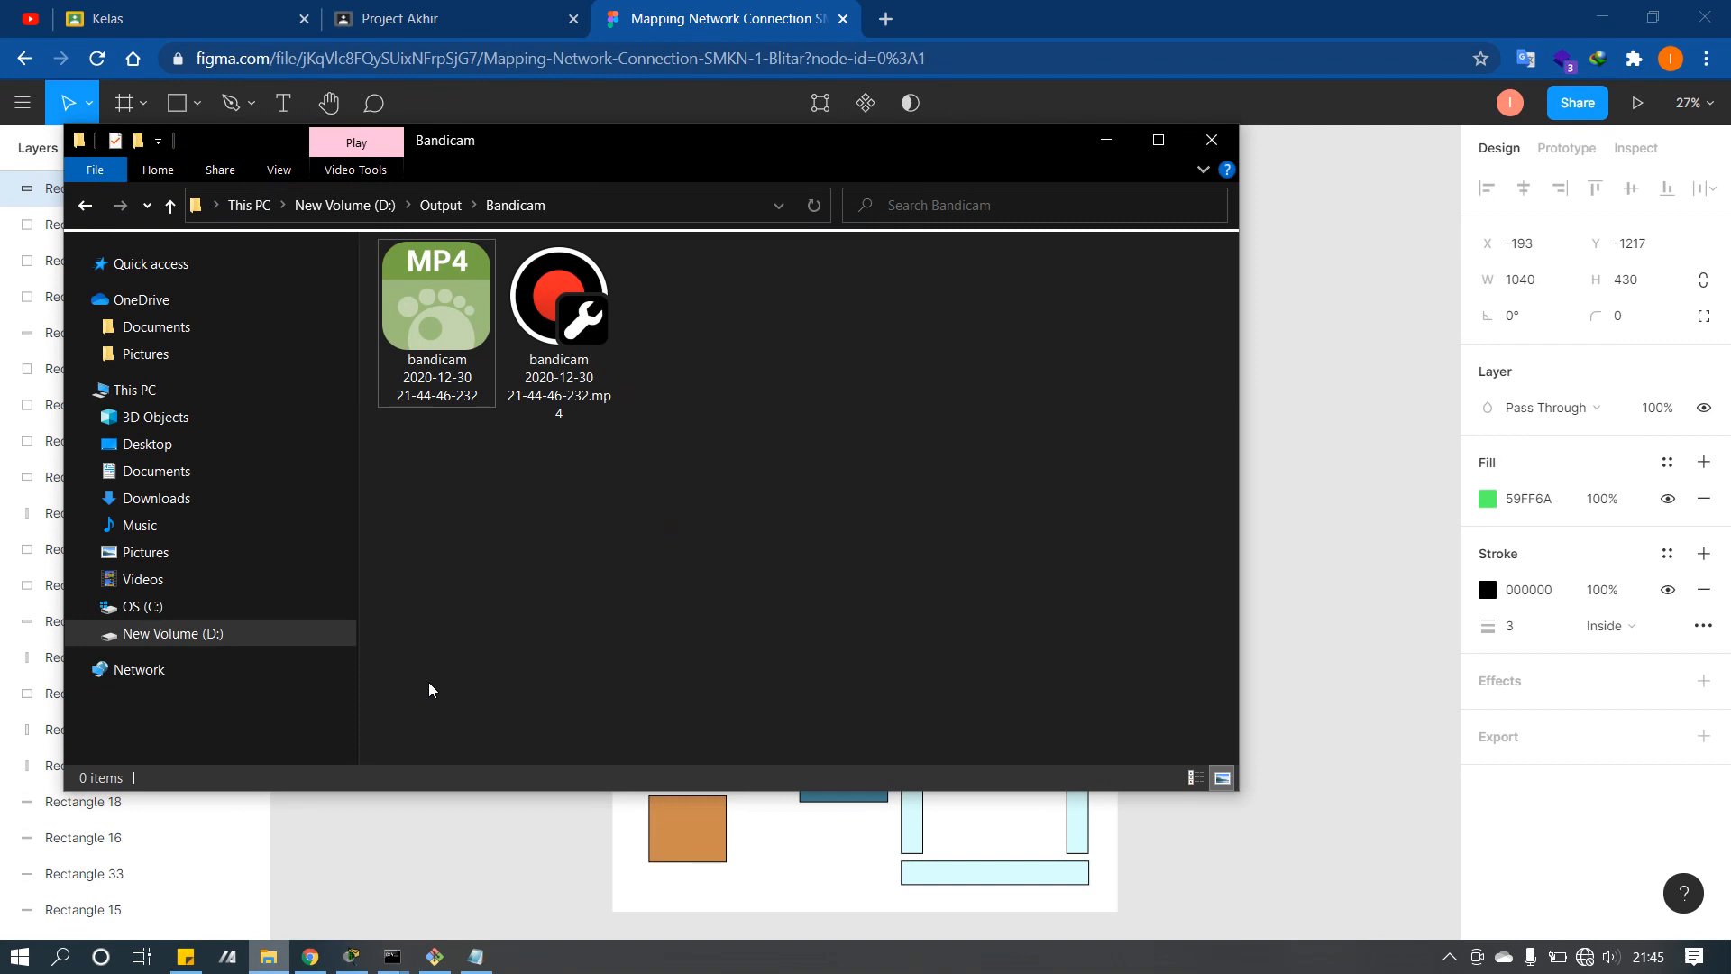
Step: Open the TI2019A Word report stored on the New Volume (D:) drive
{"action": "left_click", "coordinate": [273, 635]}
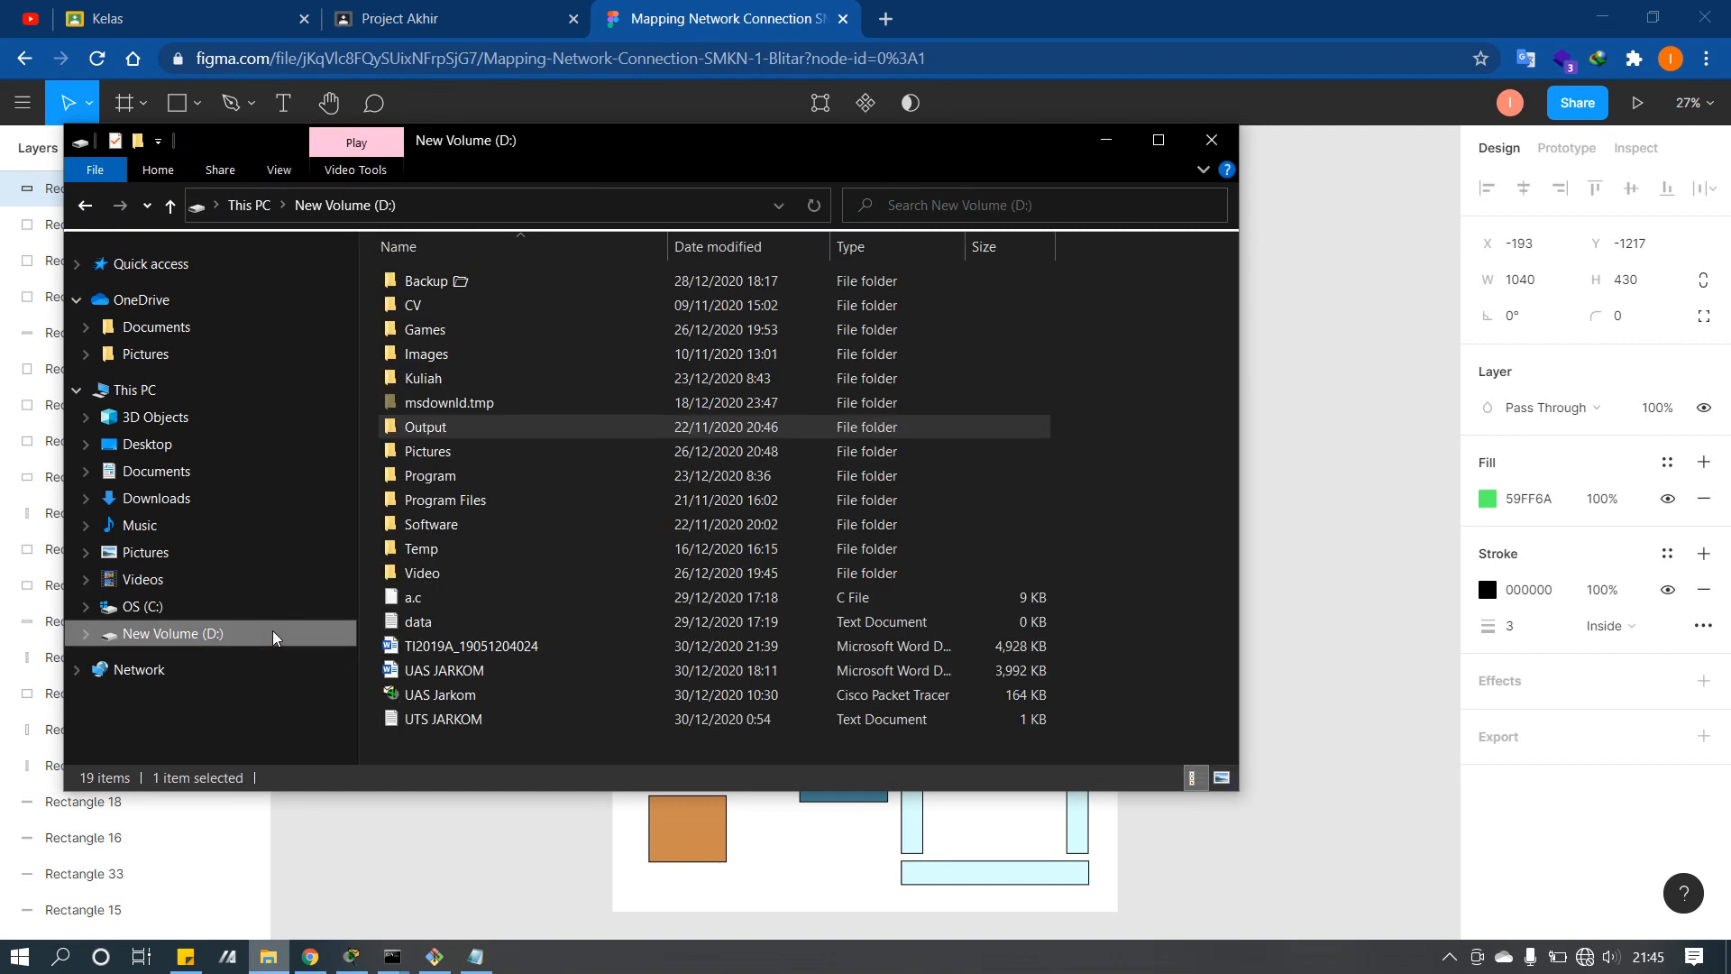
{"action": "left_click", "coordinate": [500, 656]}
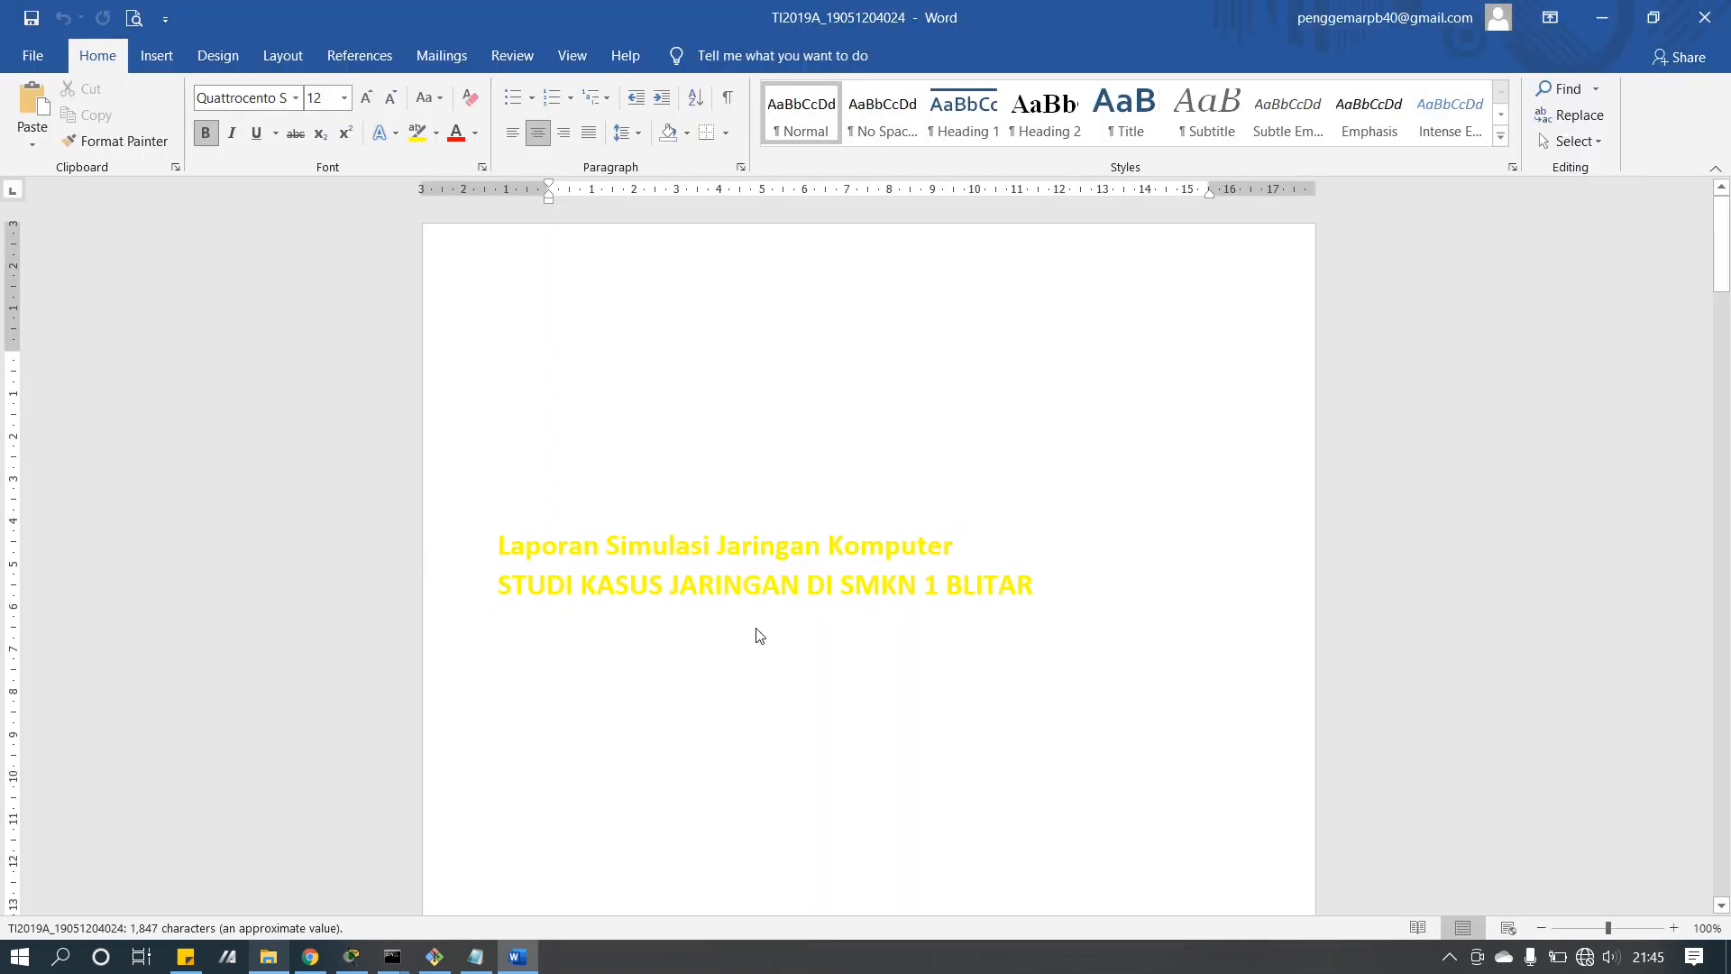
Step: Read the SMKN 1 Blitar report down to its network diagram, then return to the Figma map
{"action": "scroll", "coordinate": [757, 627], "scroll_direction": "down", "scroll_amount": 3}
{"action": "scroll", "coordinate": [811, 559], "scroll_direction": "down", "scroll_amount": 1}
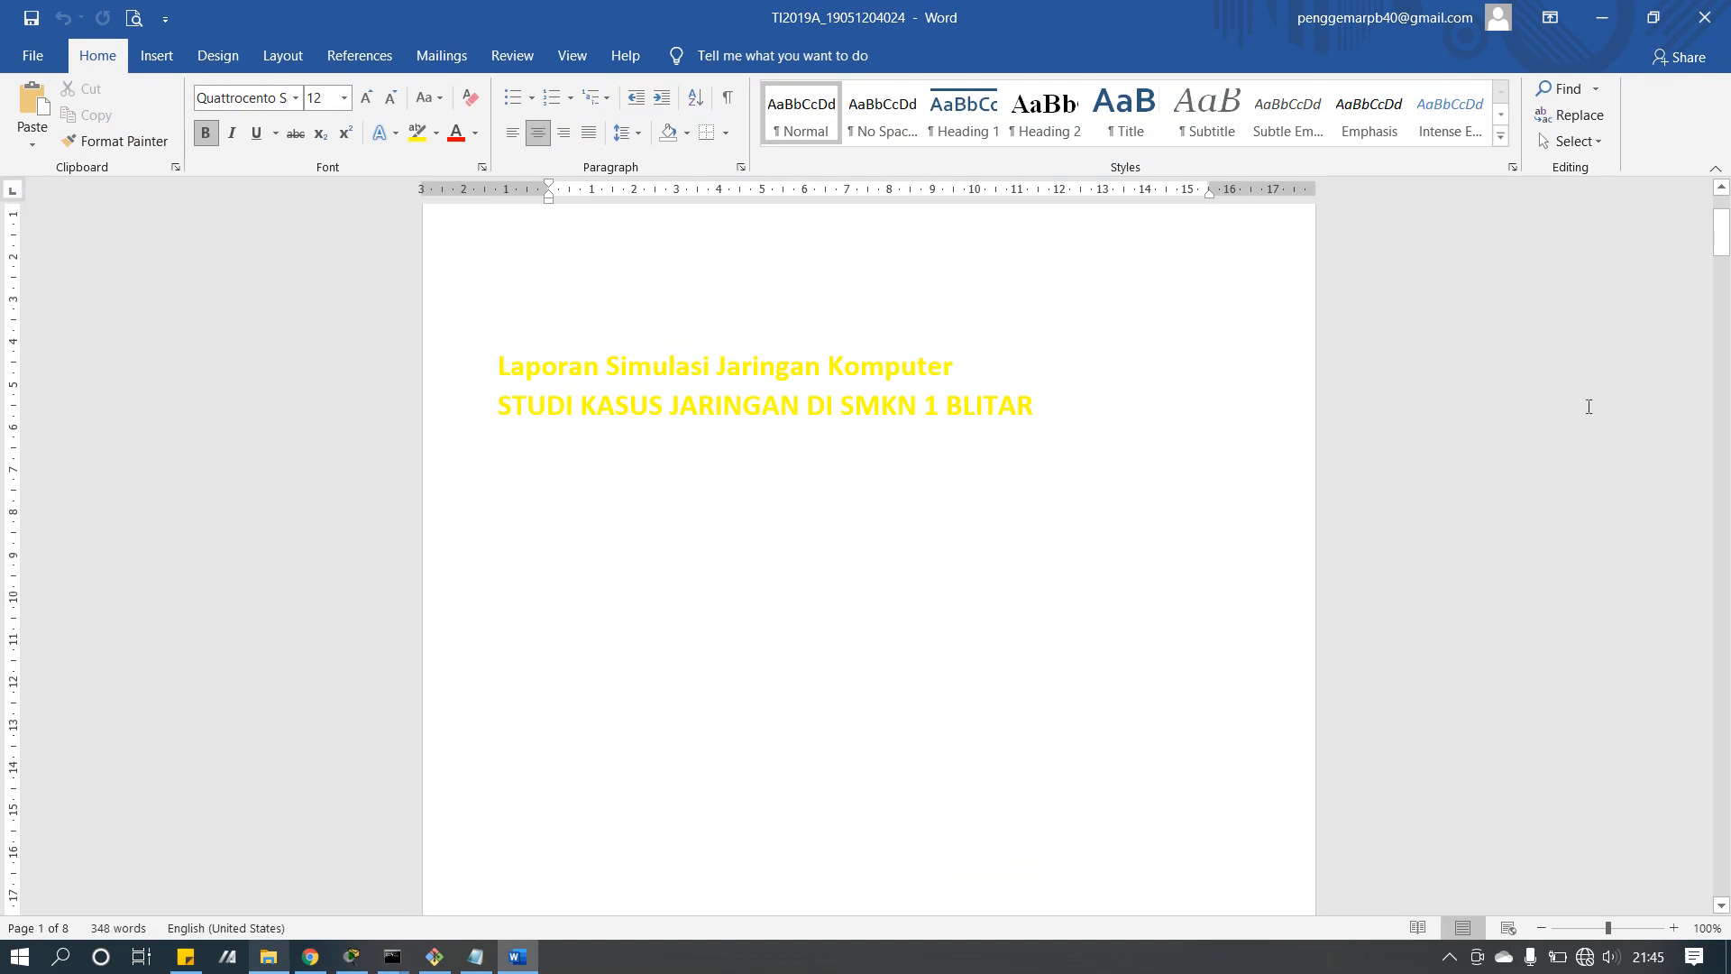
{"action": "scroll", "coordinate": [1258, 441], "scroll_direction": "down", "scroll_amount": 4}
{"action": "left_click_drag", "start_coordinate": [1725, 241], "coordinate": [1724, 312]}
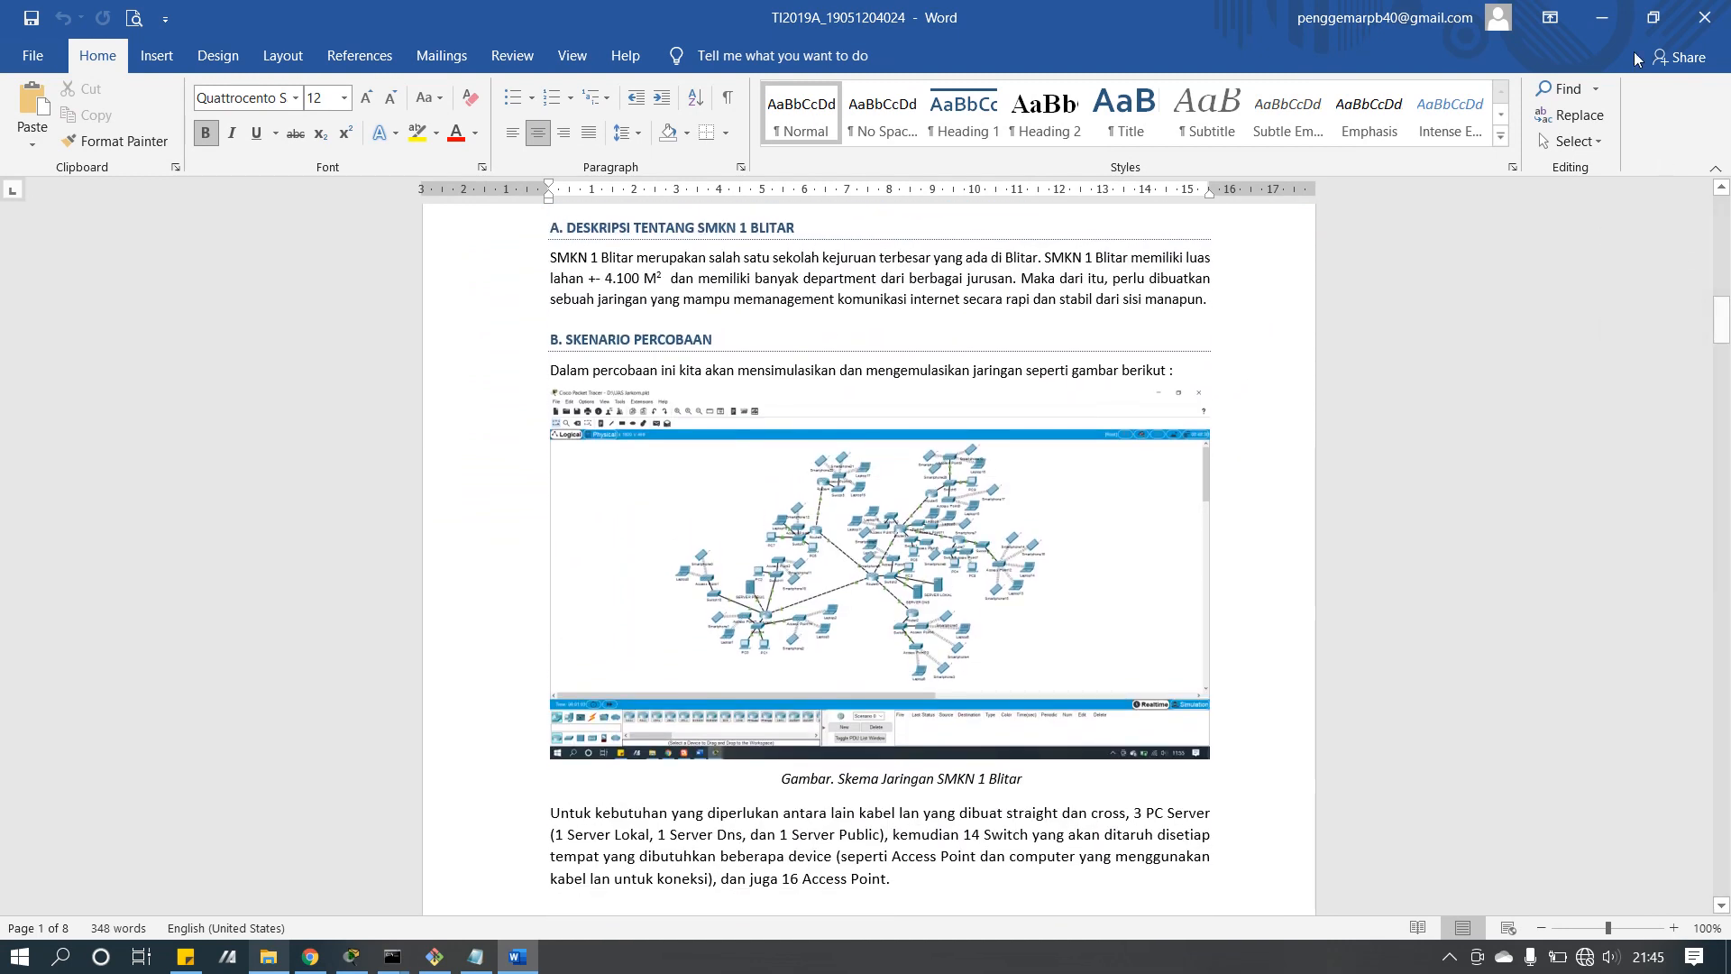
{"action": "left_click", "coordinate": [1602, 17]}
{"action": "left_click", "coordinate": [1348, 260]}
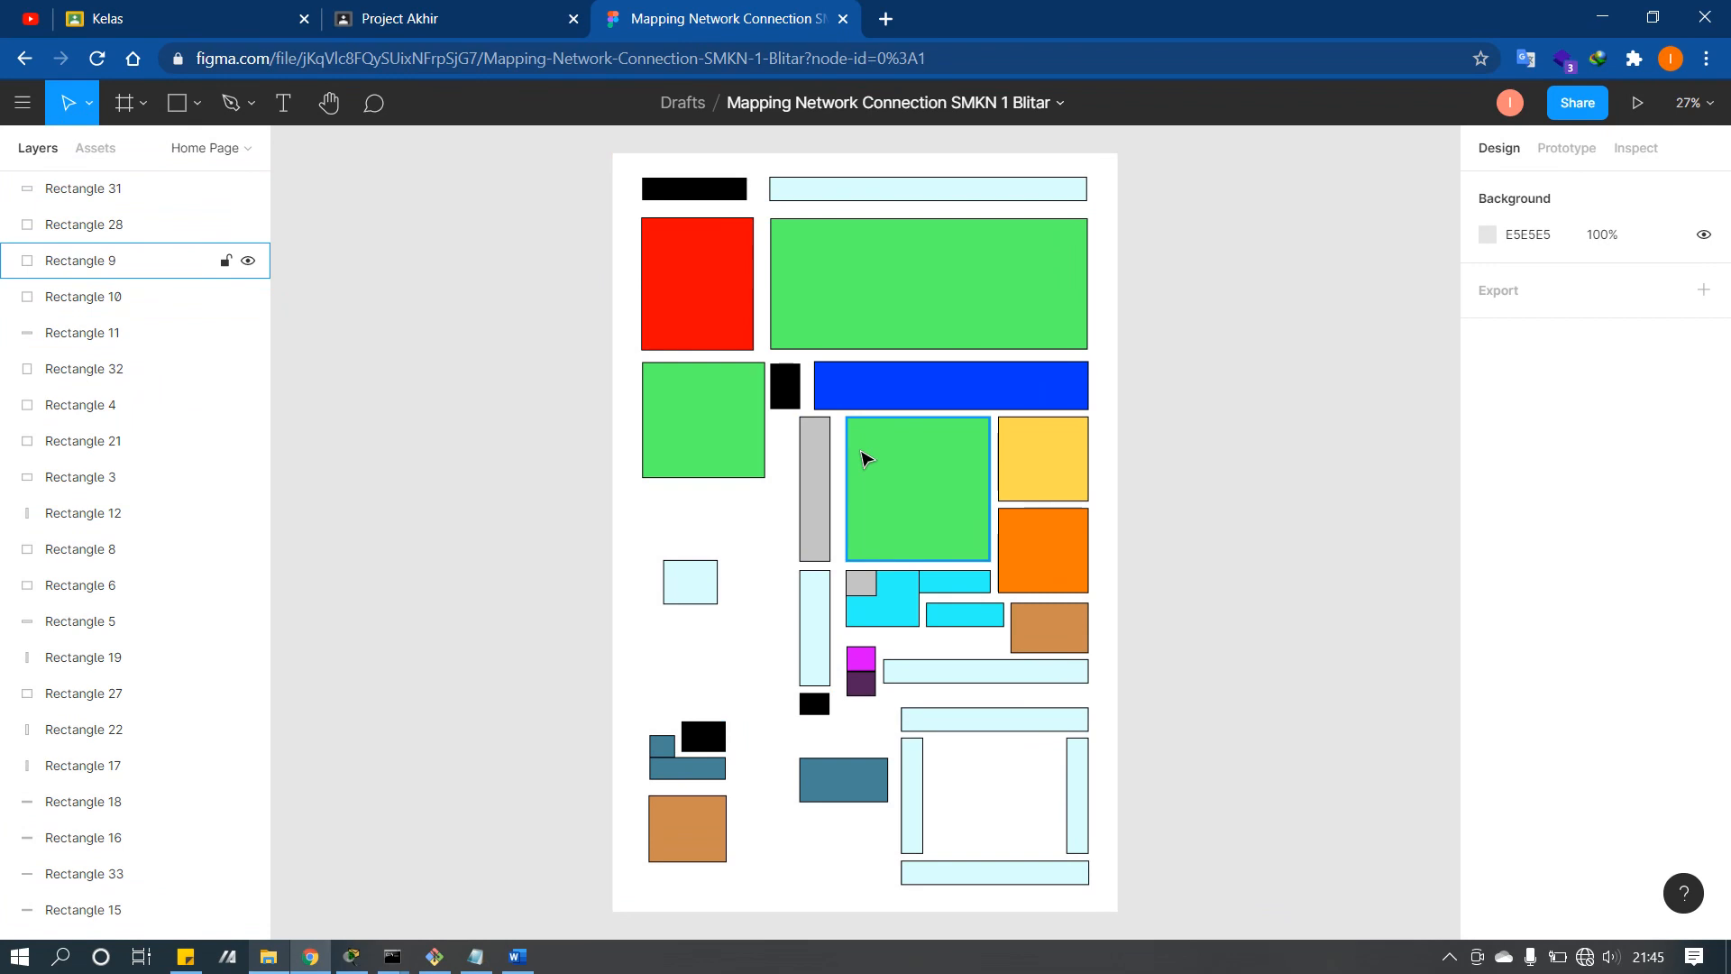
{"action": "left_click", "coordinate": [904, 497]}
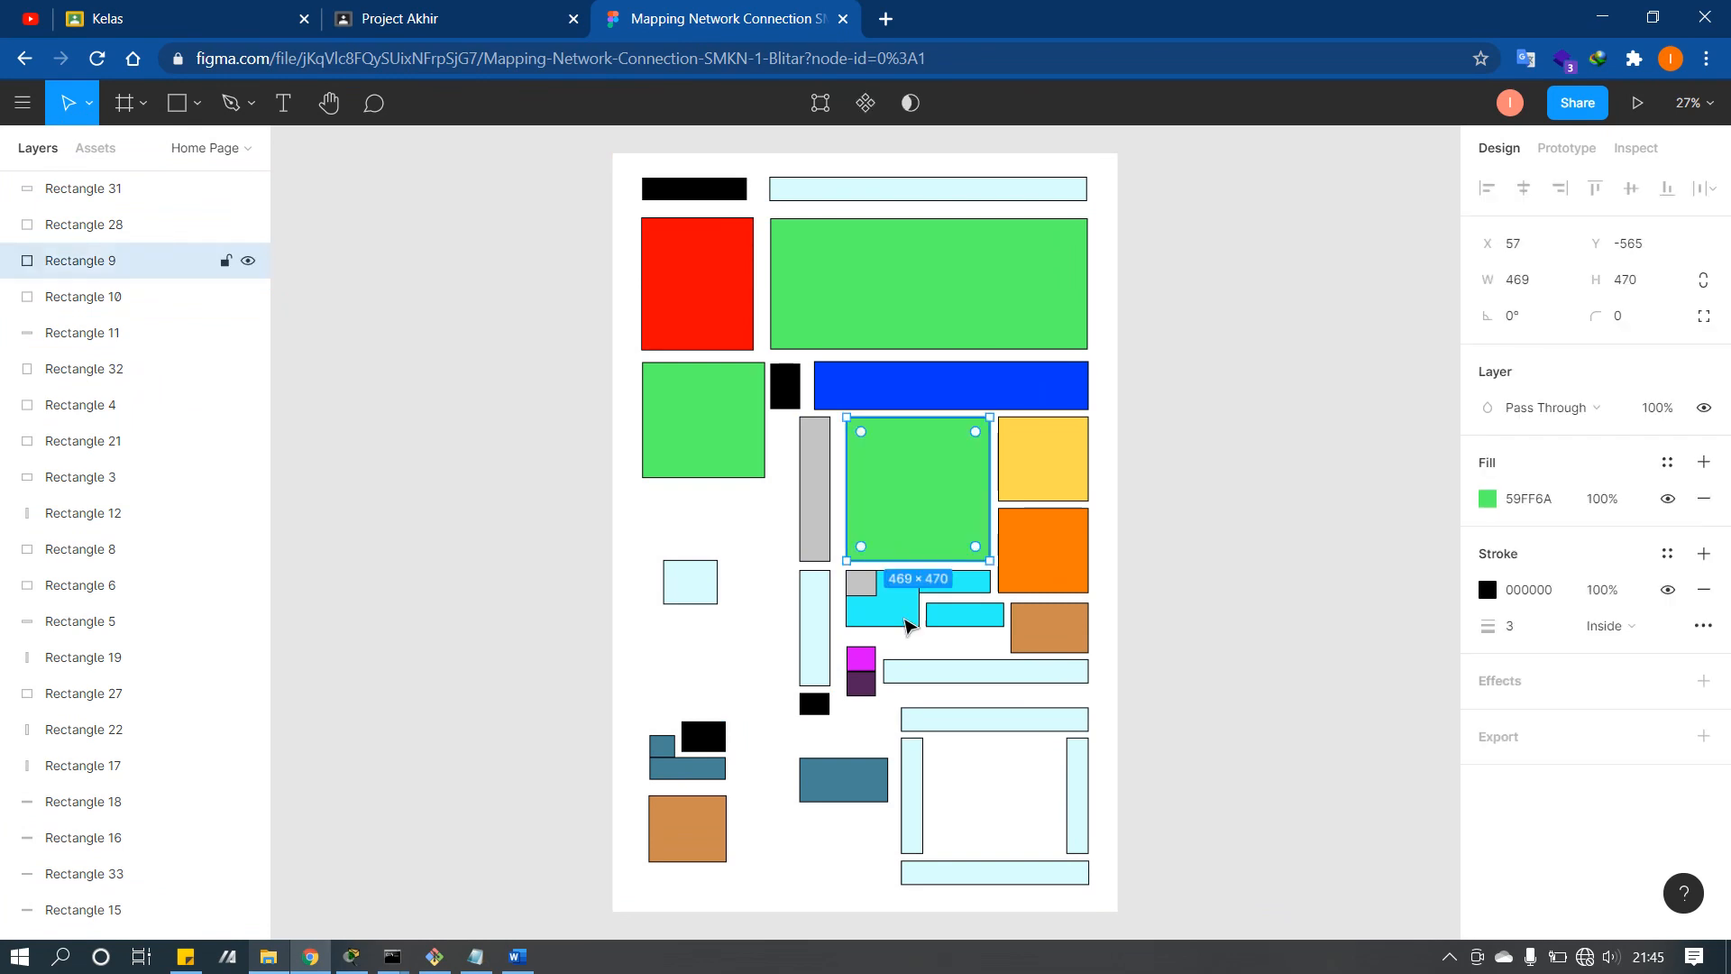
{"action": "left_click", "coordinate": [916, 773]}
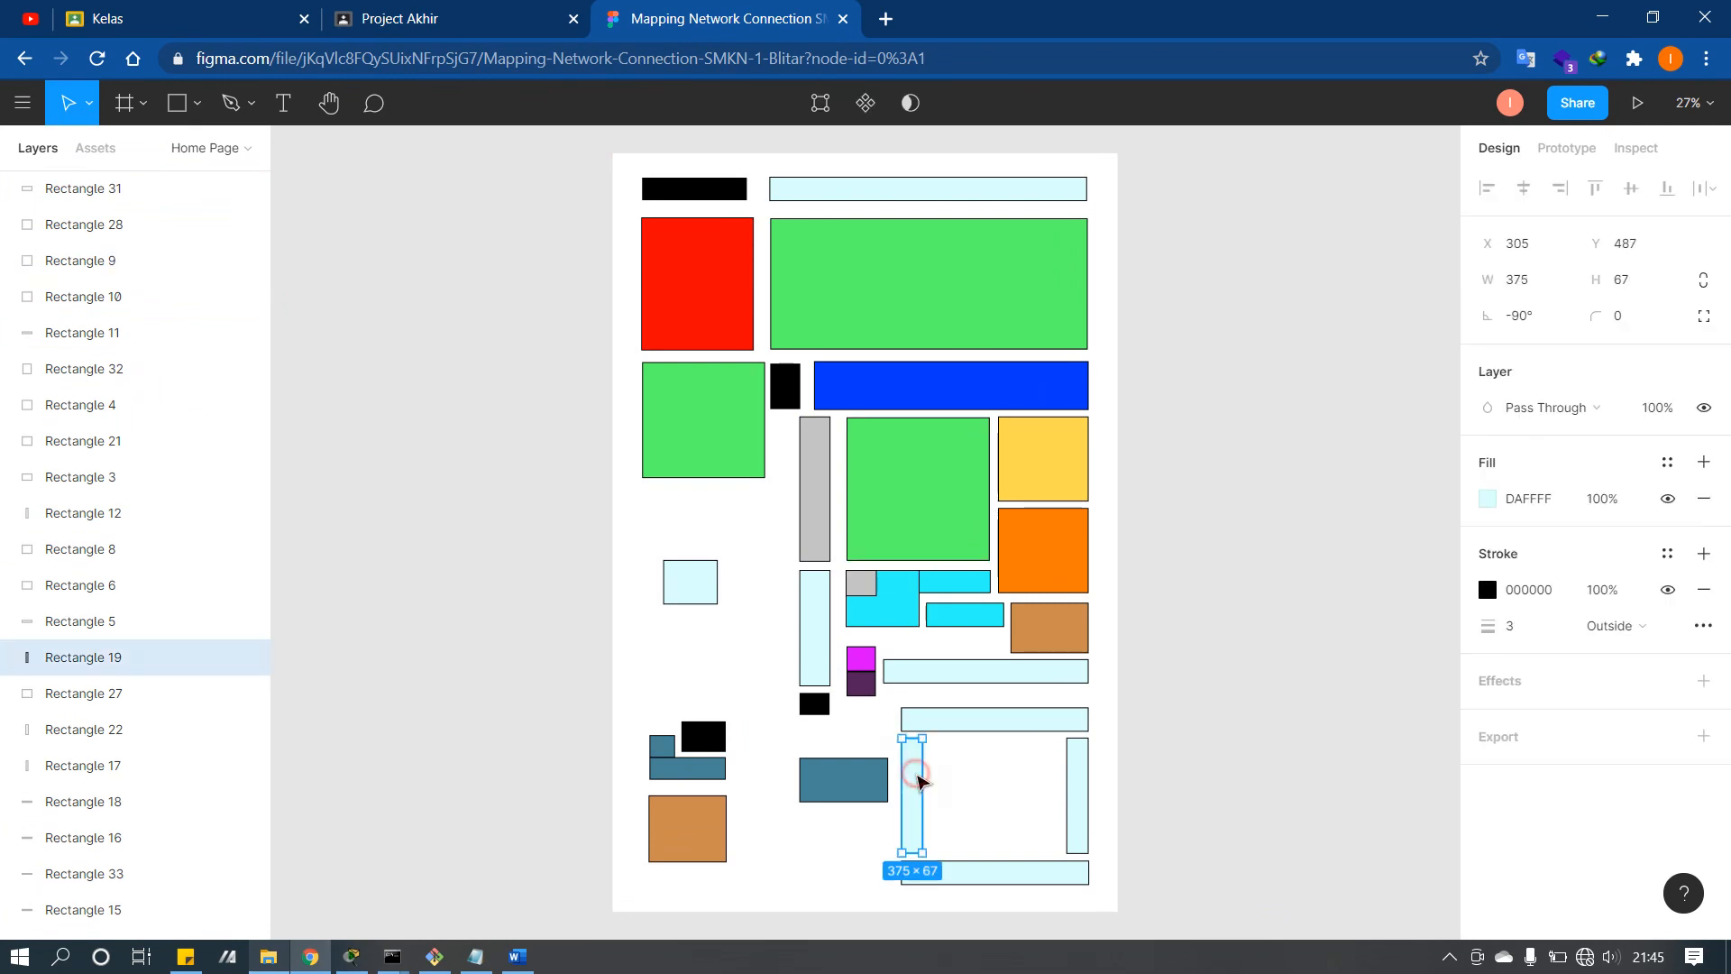
{"action": "left_click", "coordinate": [995, 872]}
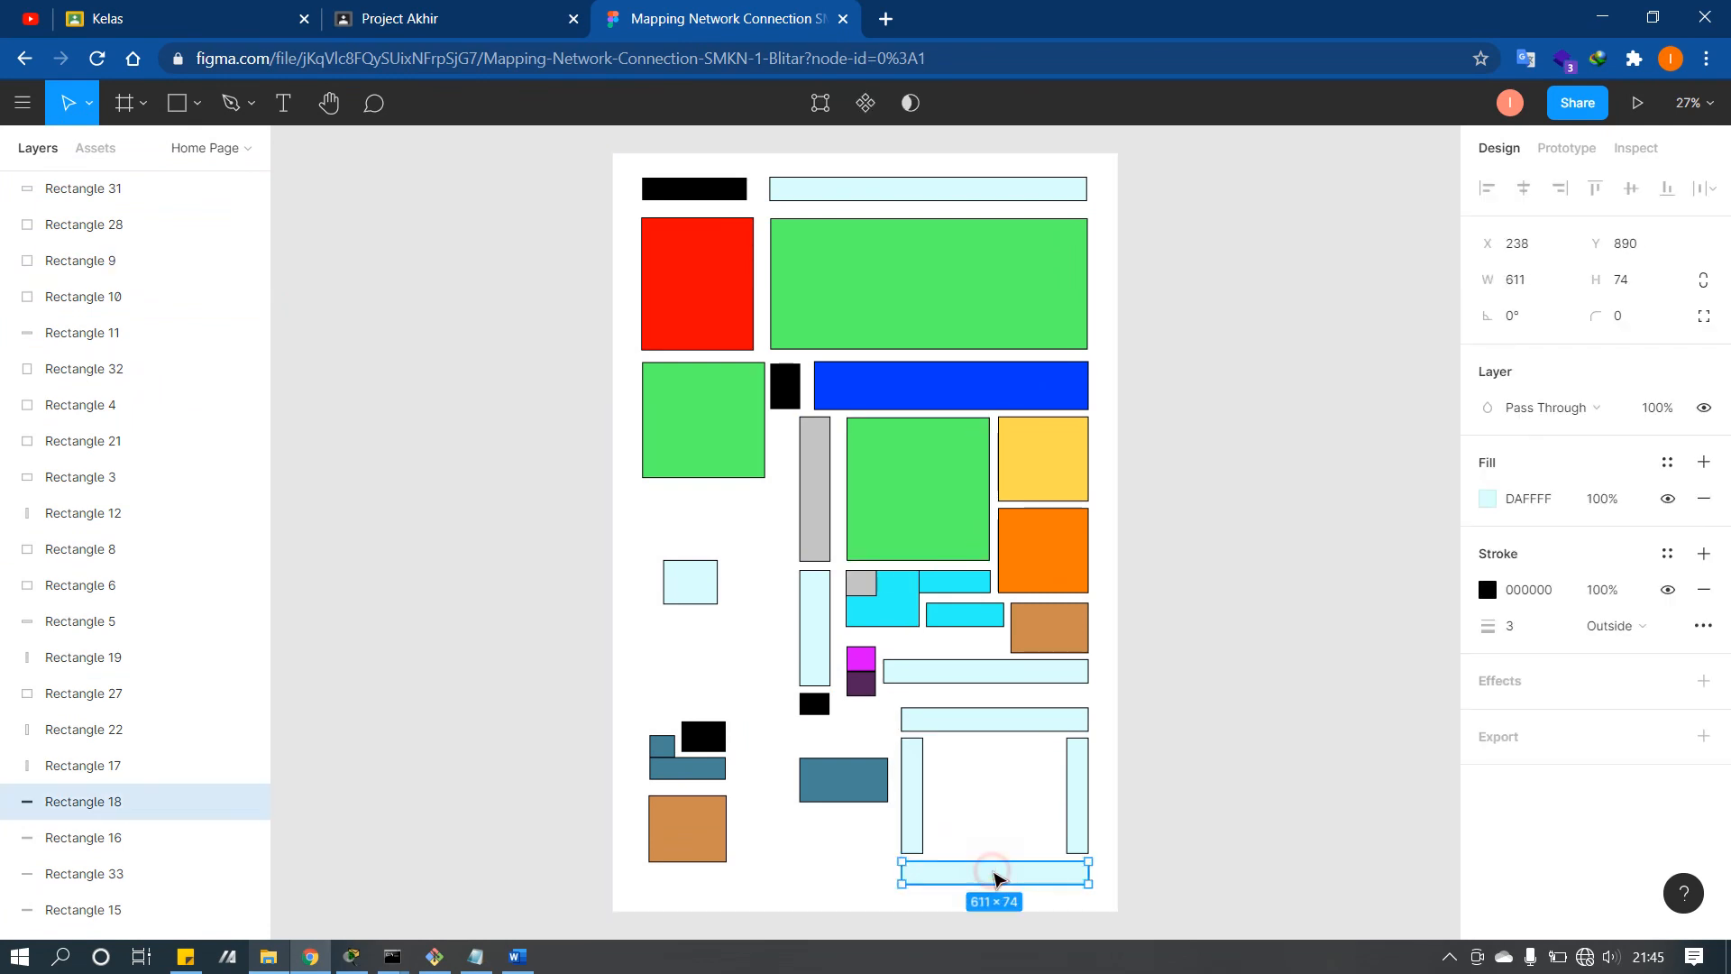
{"action": "left_click", "coordinate": [996, 718]}
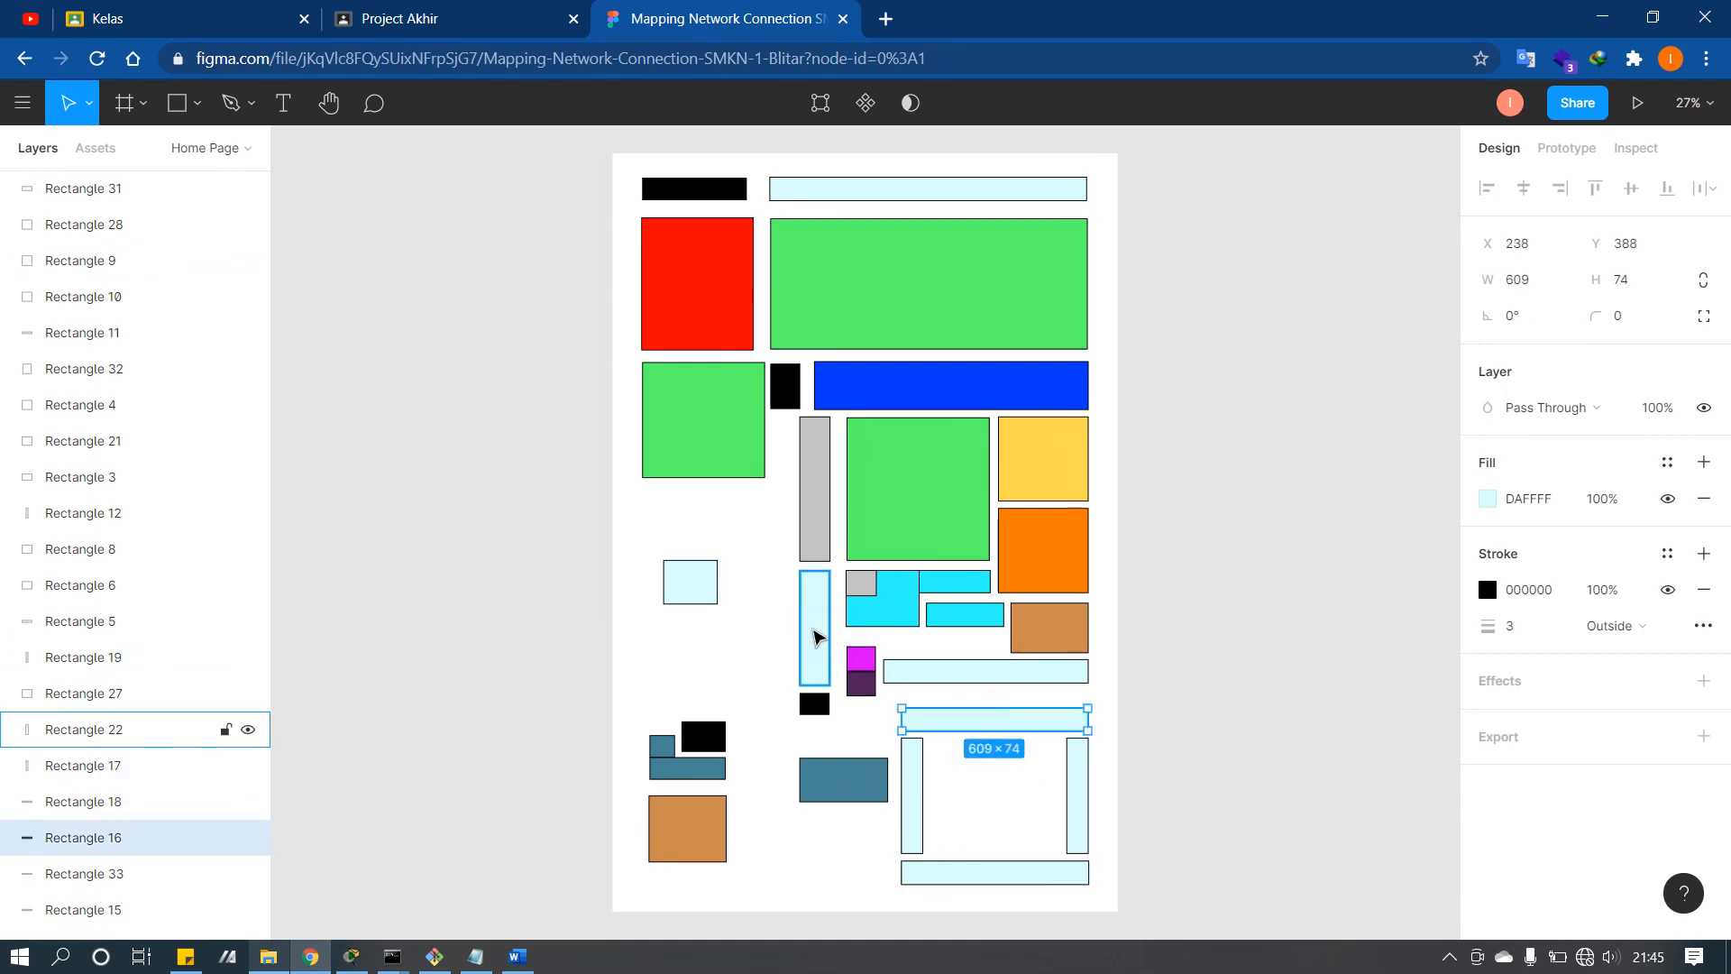
{"action": "left_click", "coordinate": [696, 584]}
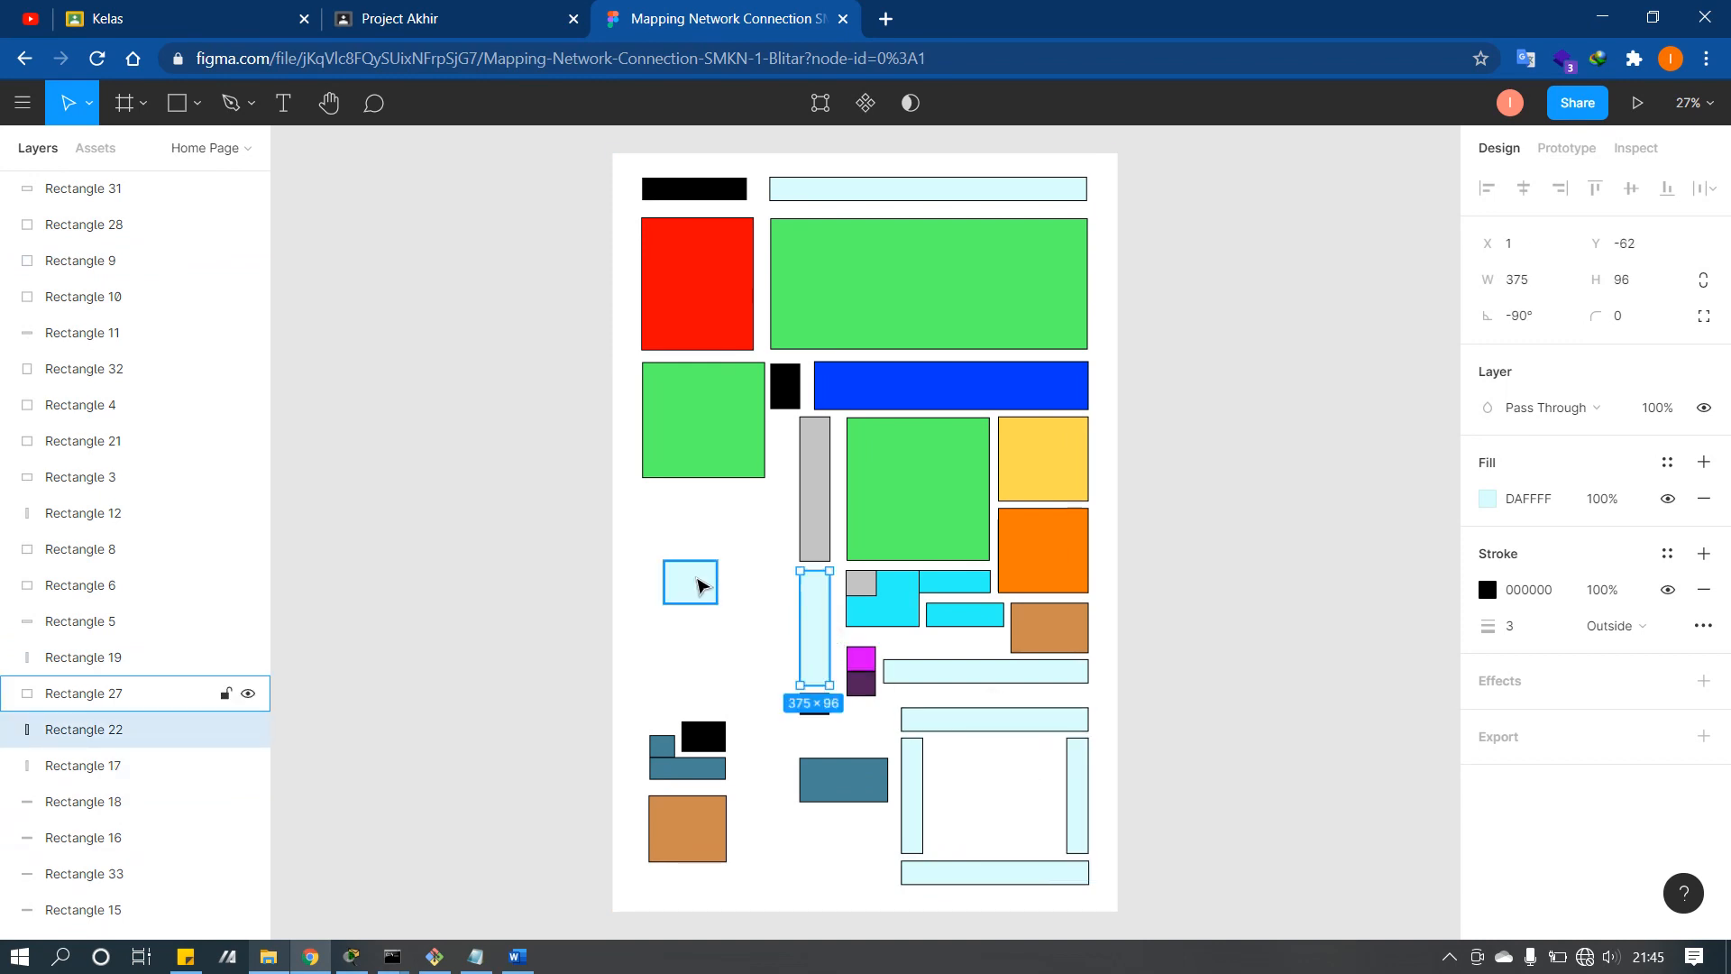
{"action": "left_click", "coordinate": [931, 670]}
{"action": "left_click", "coordinate": [951, 726]}
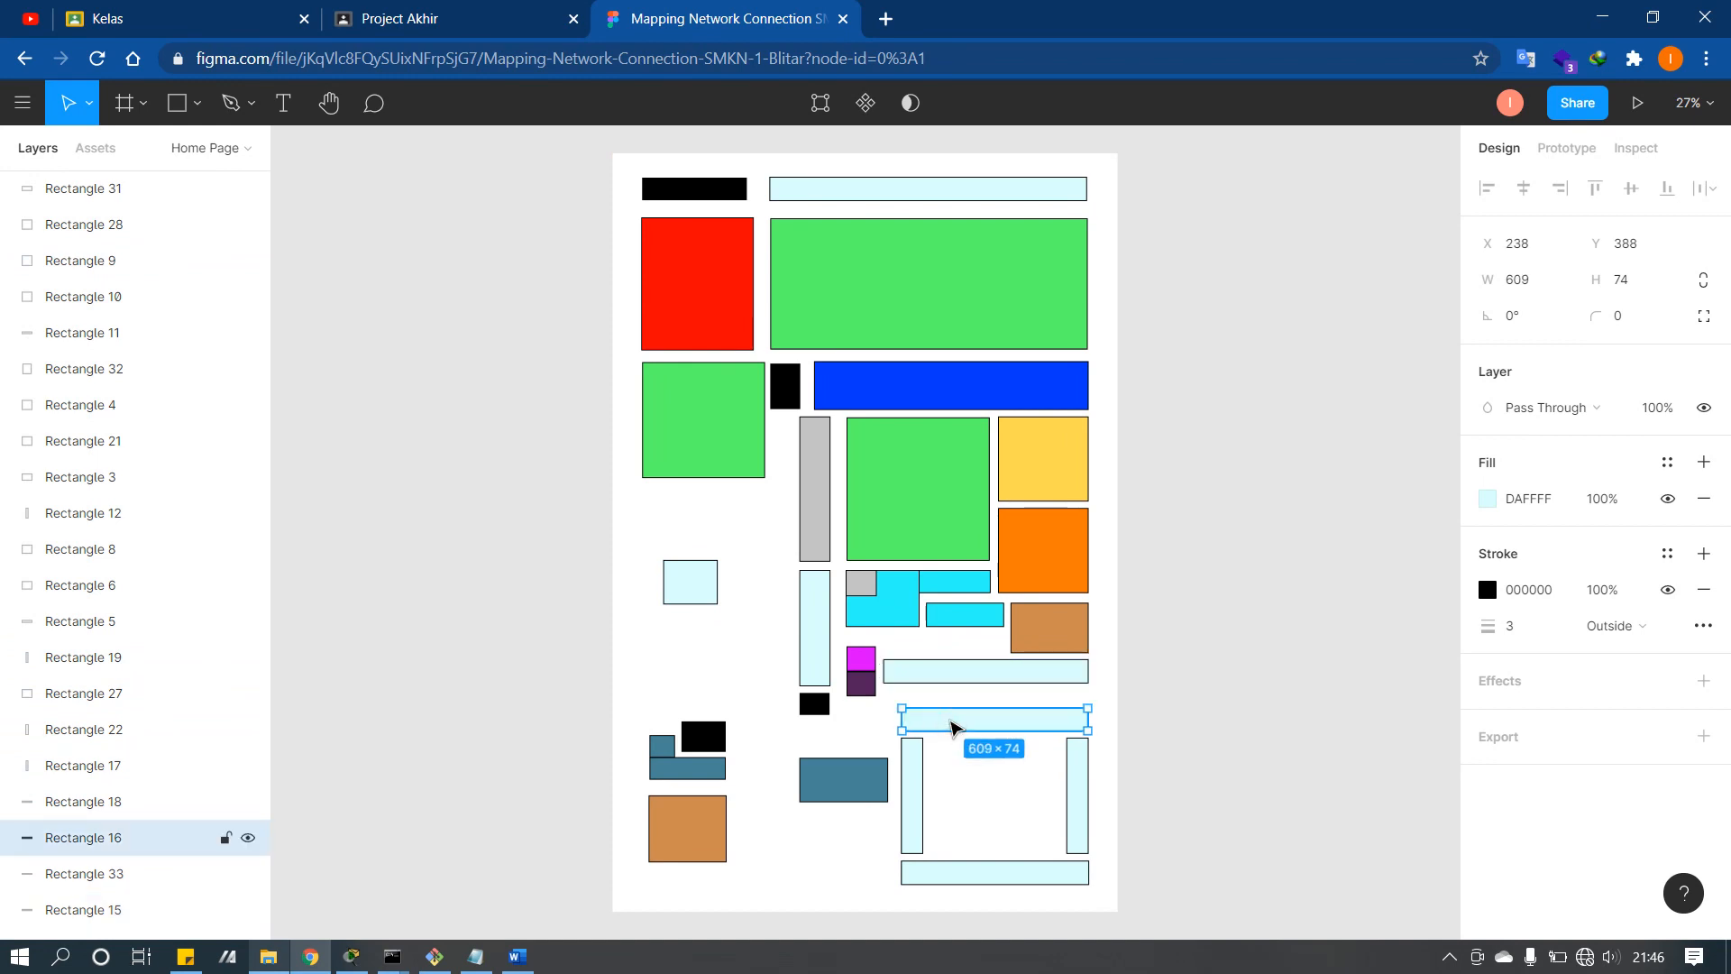
{"action": "left_click", "coordinate": [923, 759]}
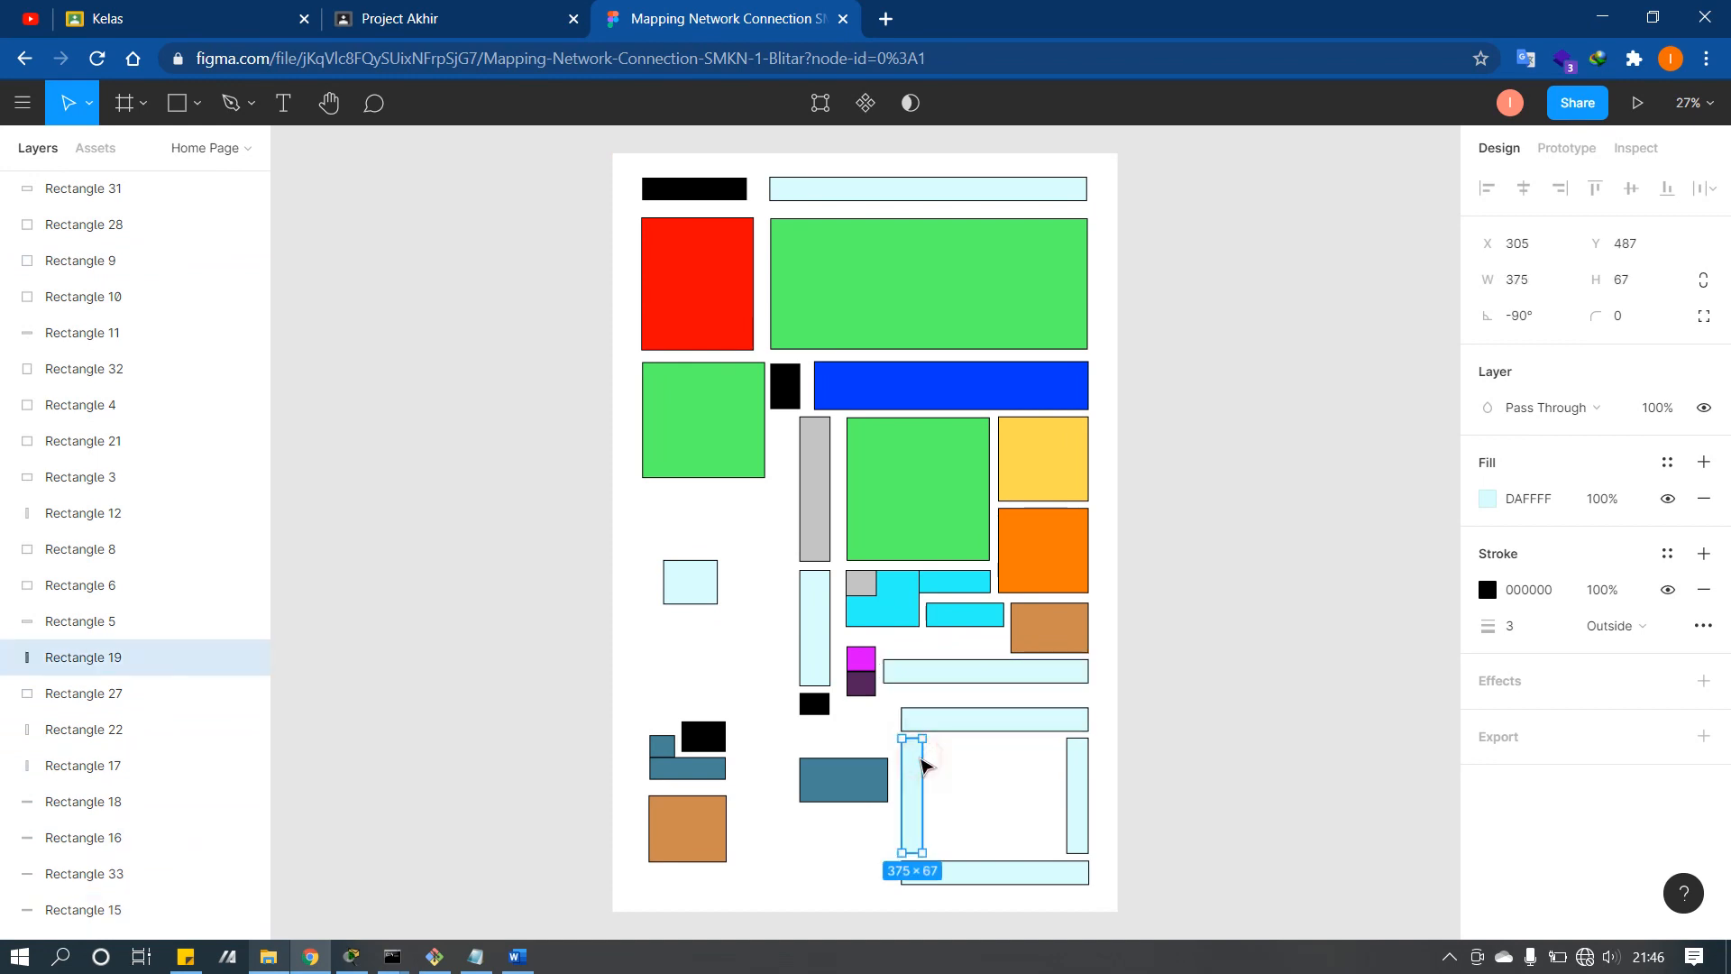
{"action": "left_click", "coordinate": [957, 874]}
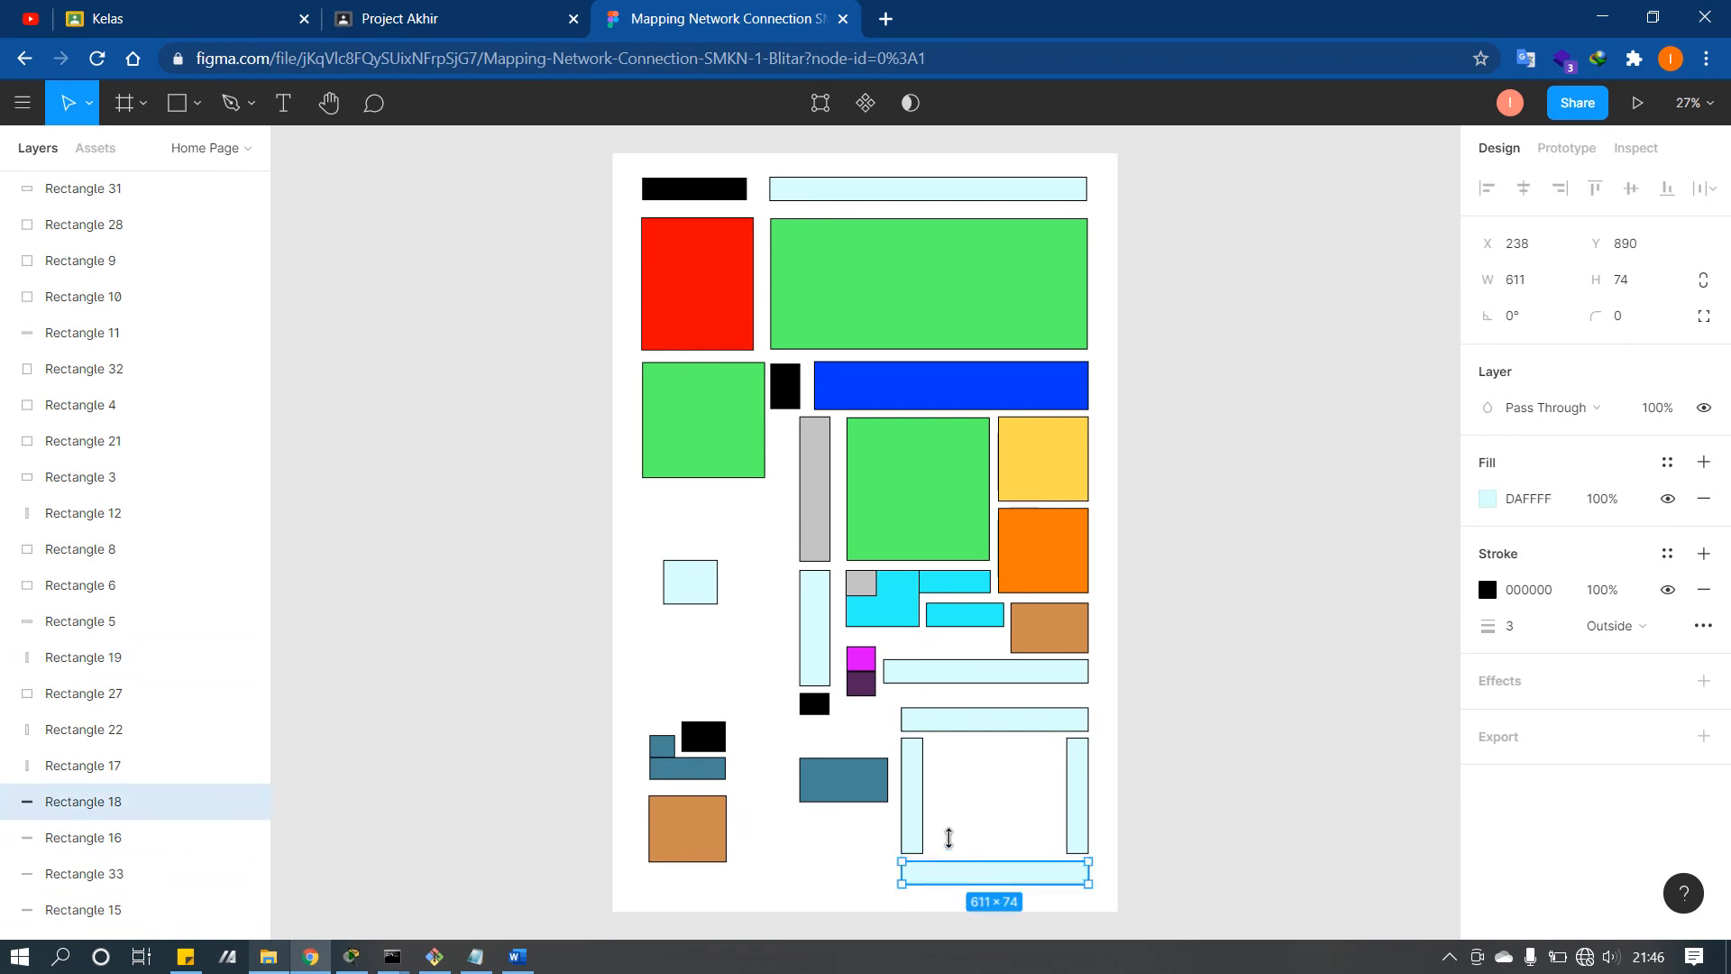
{"action": "left_click", "coordinate": [921, 812]}
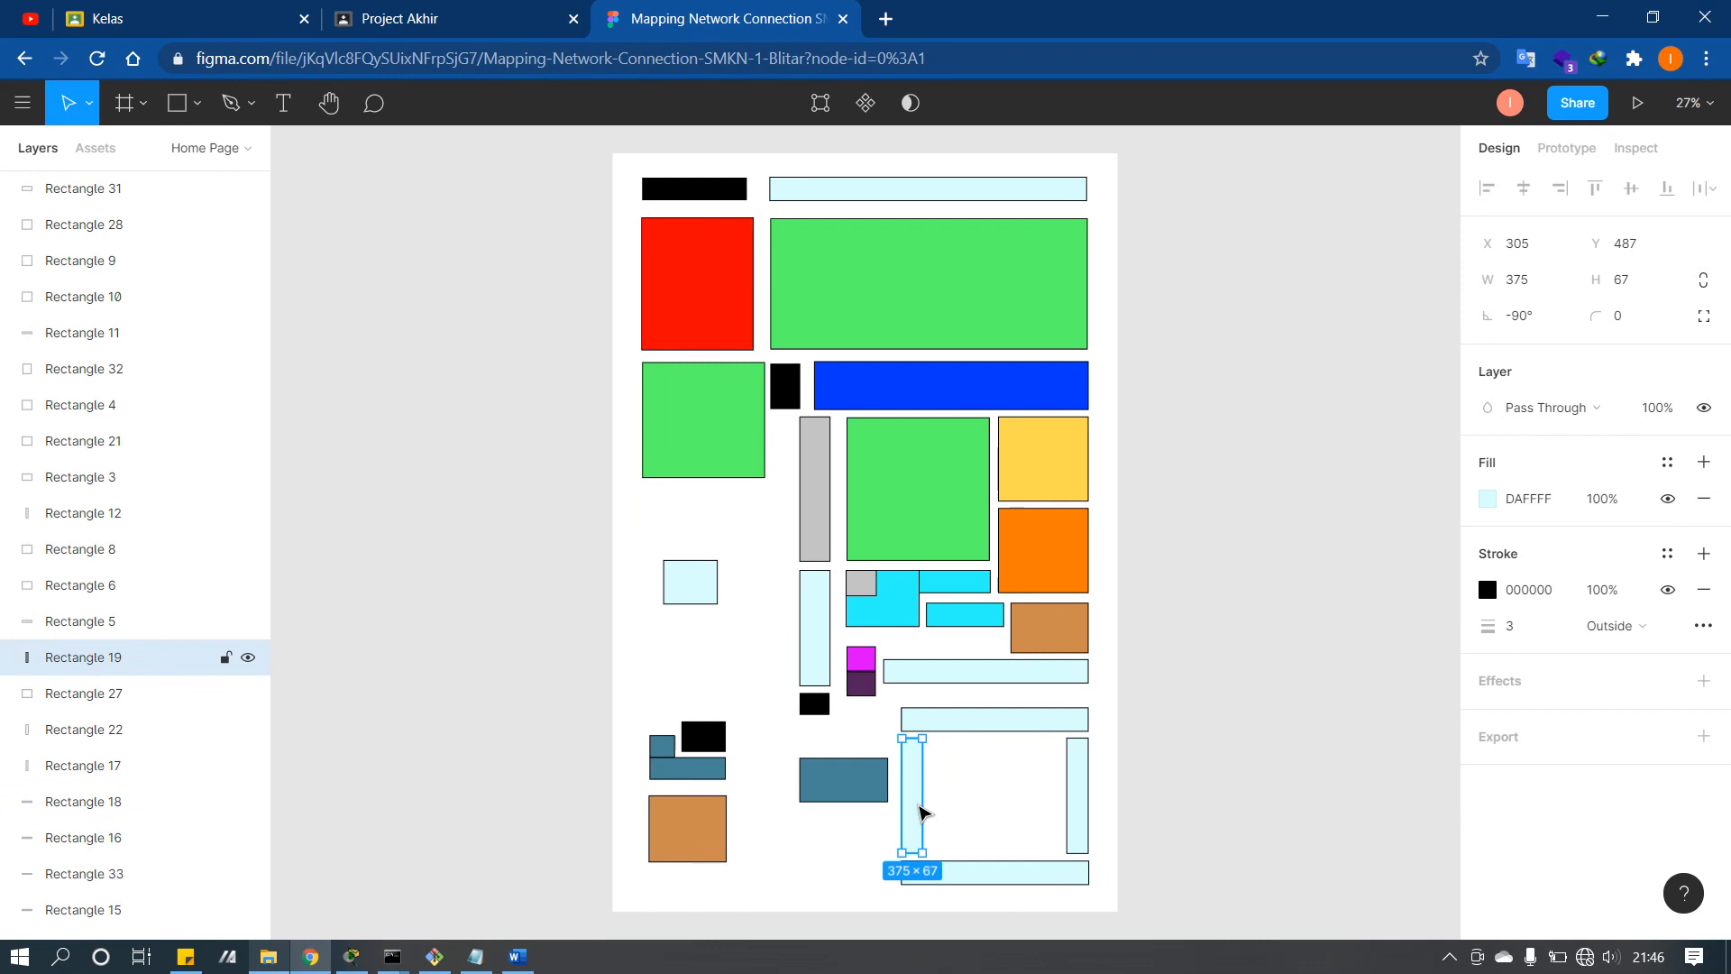
{"action": "left_click", "coordinate": [991, 807]}
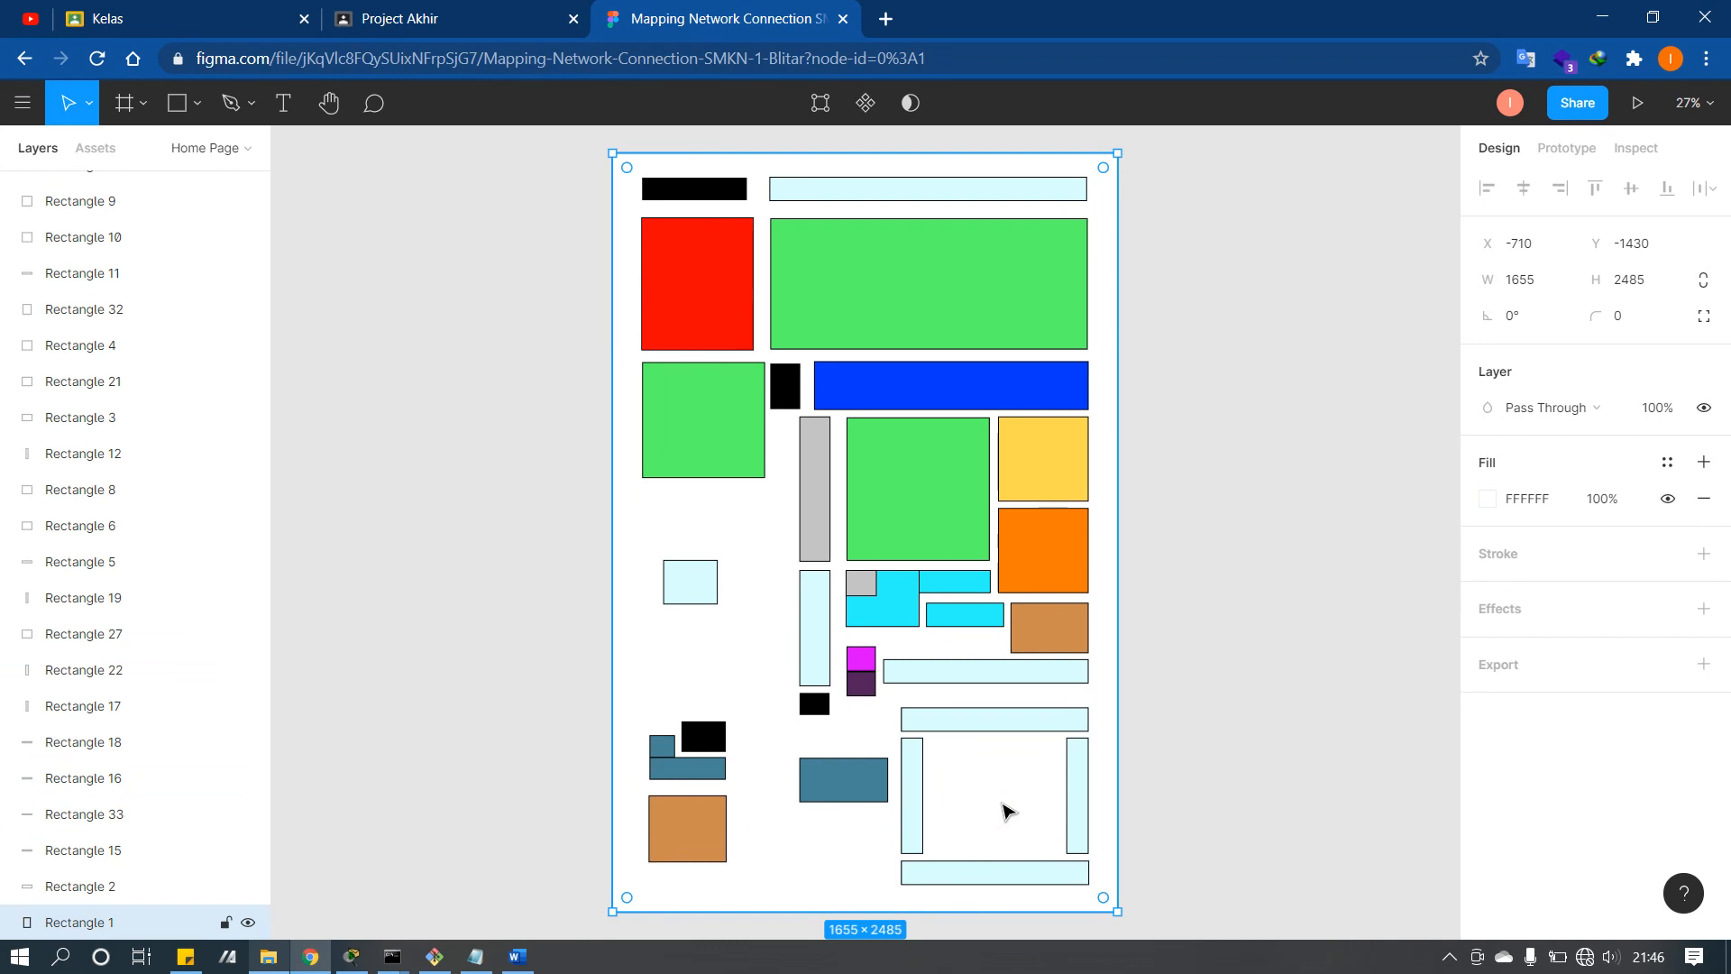
{"action": "left_click", "coordinate": [1147, 781]}
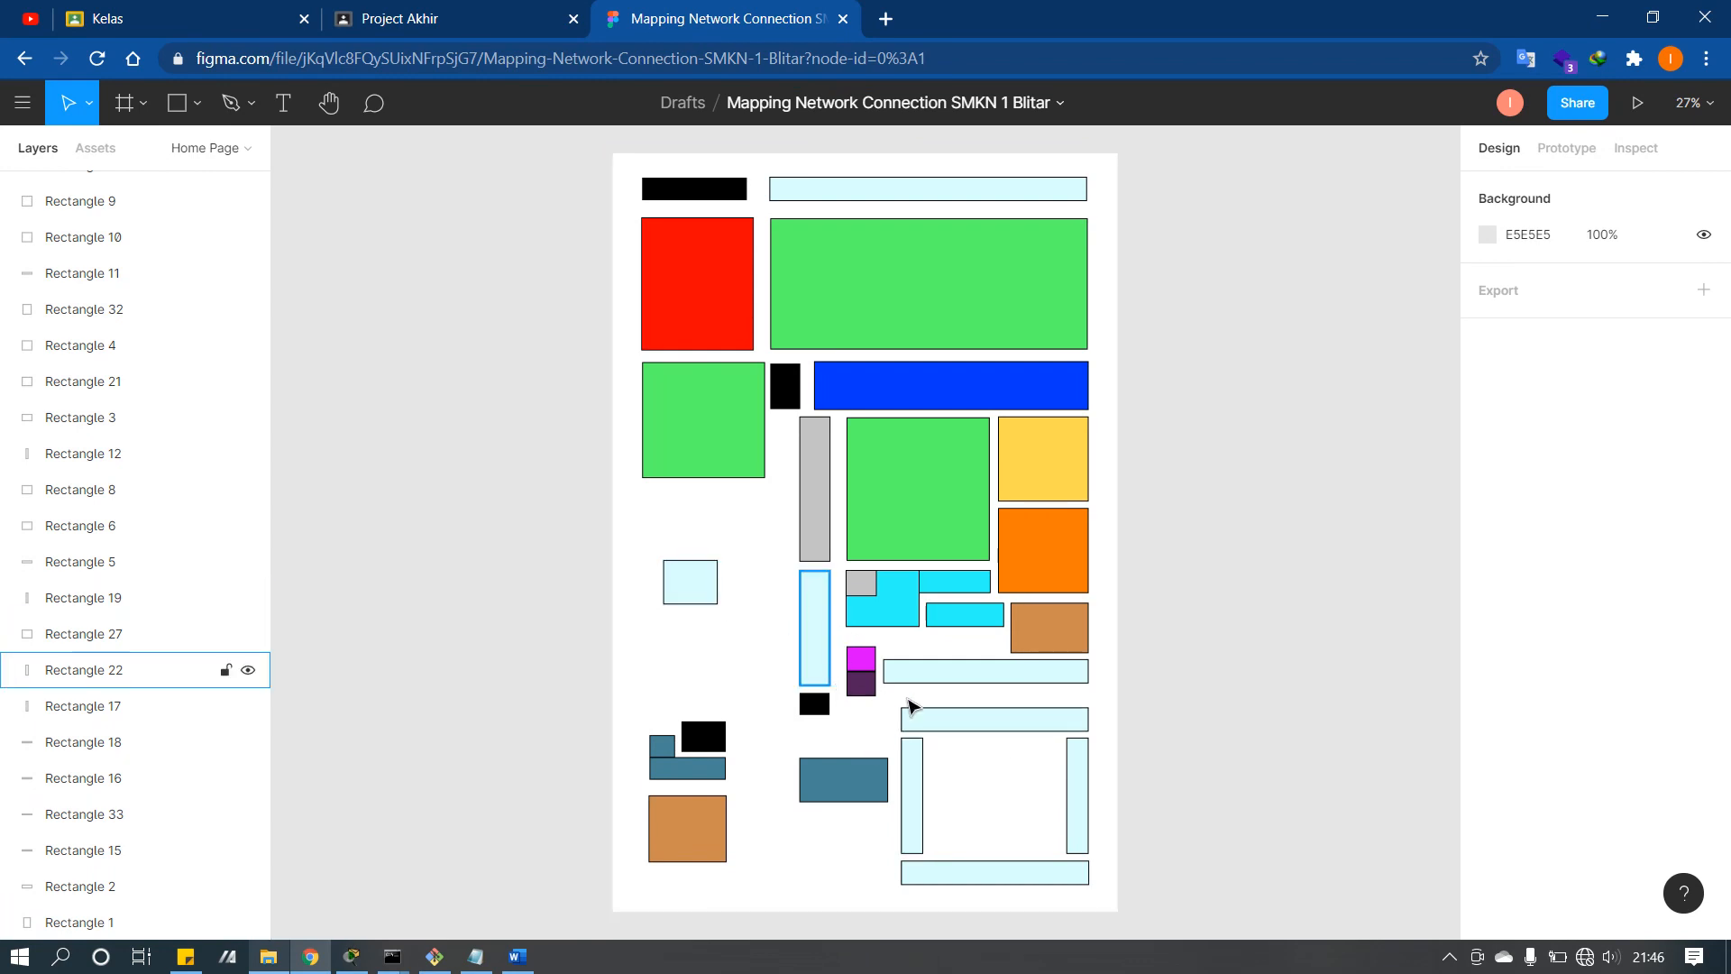
{"action": "left_click", "coordinate": [890, 613]}
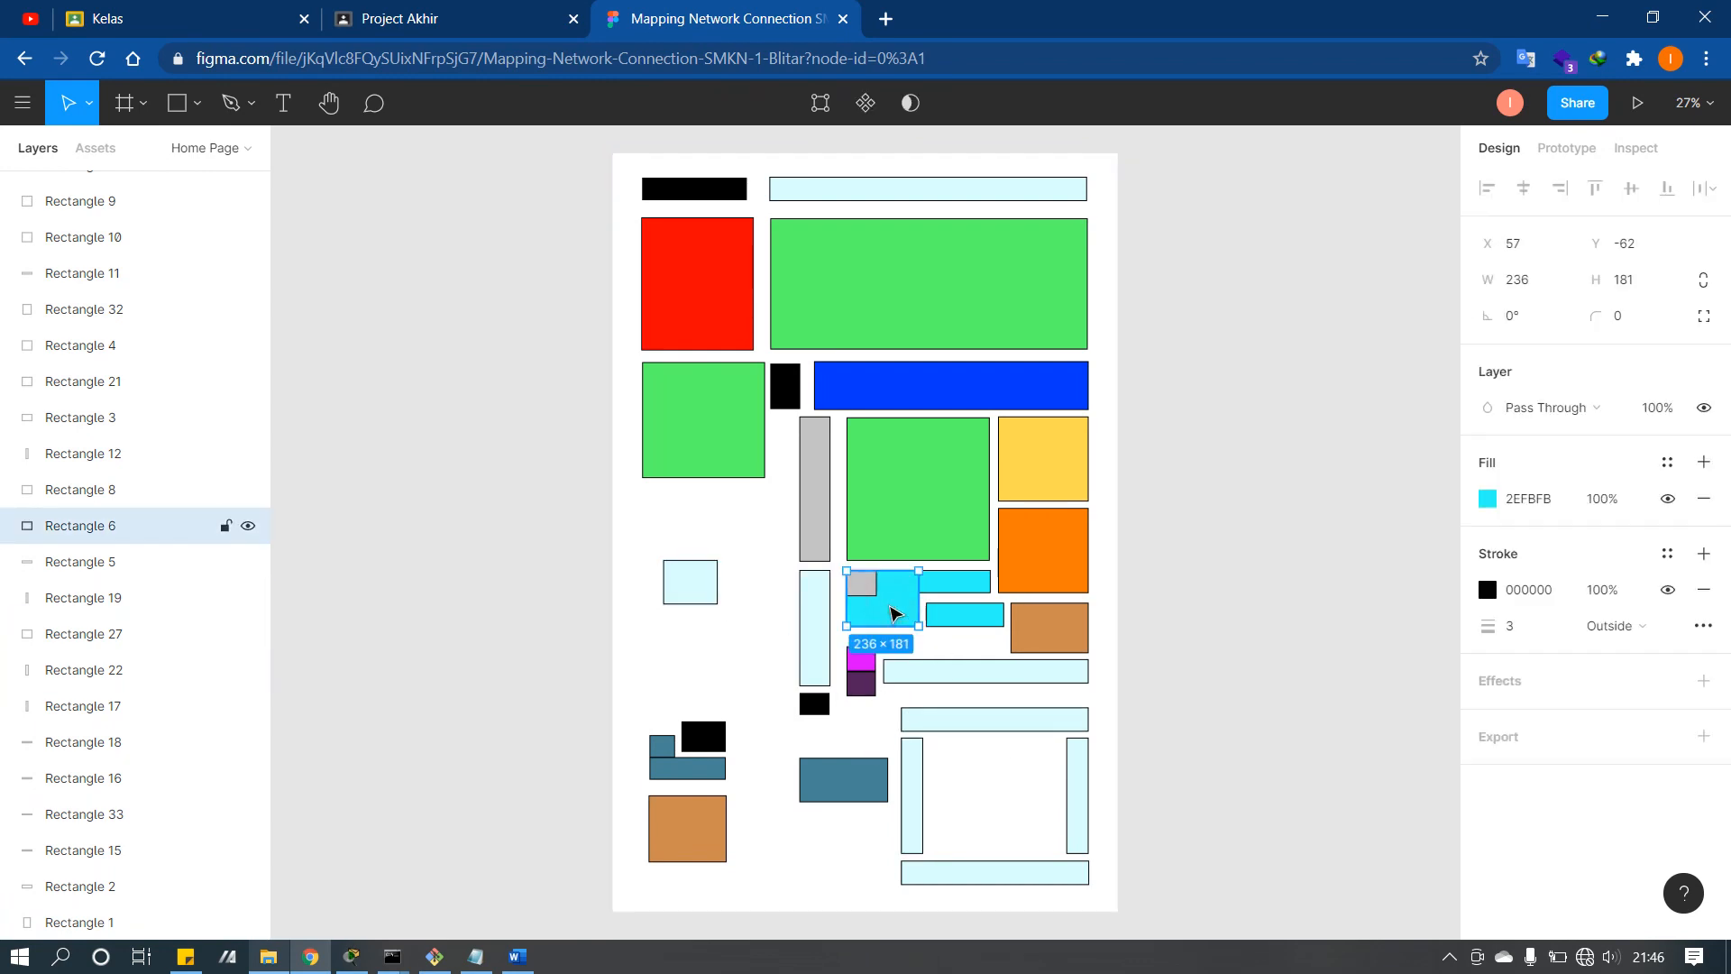
{"action": "left_click", "coordinate": [951, 614]}
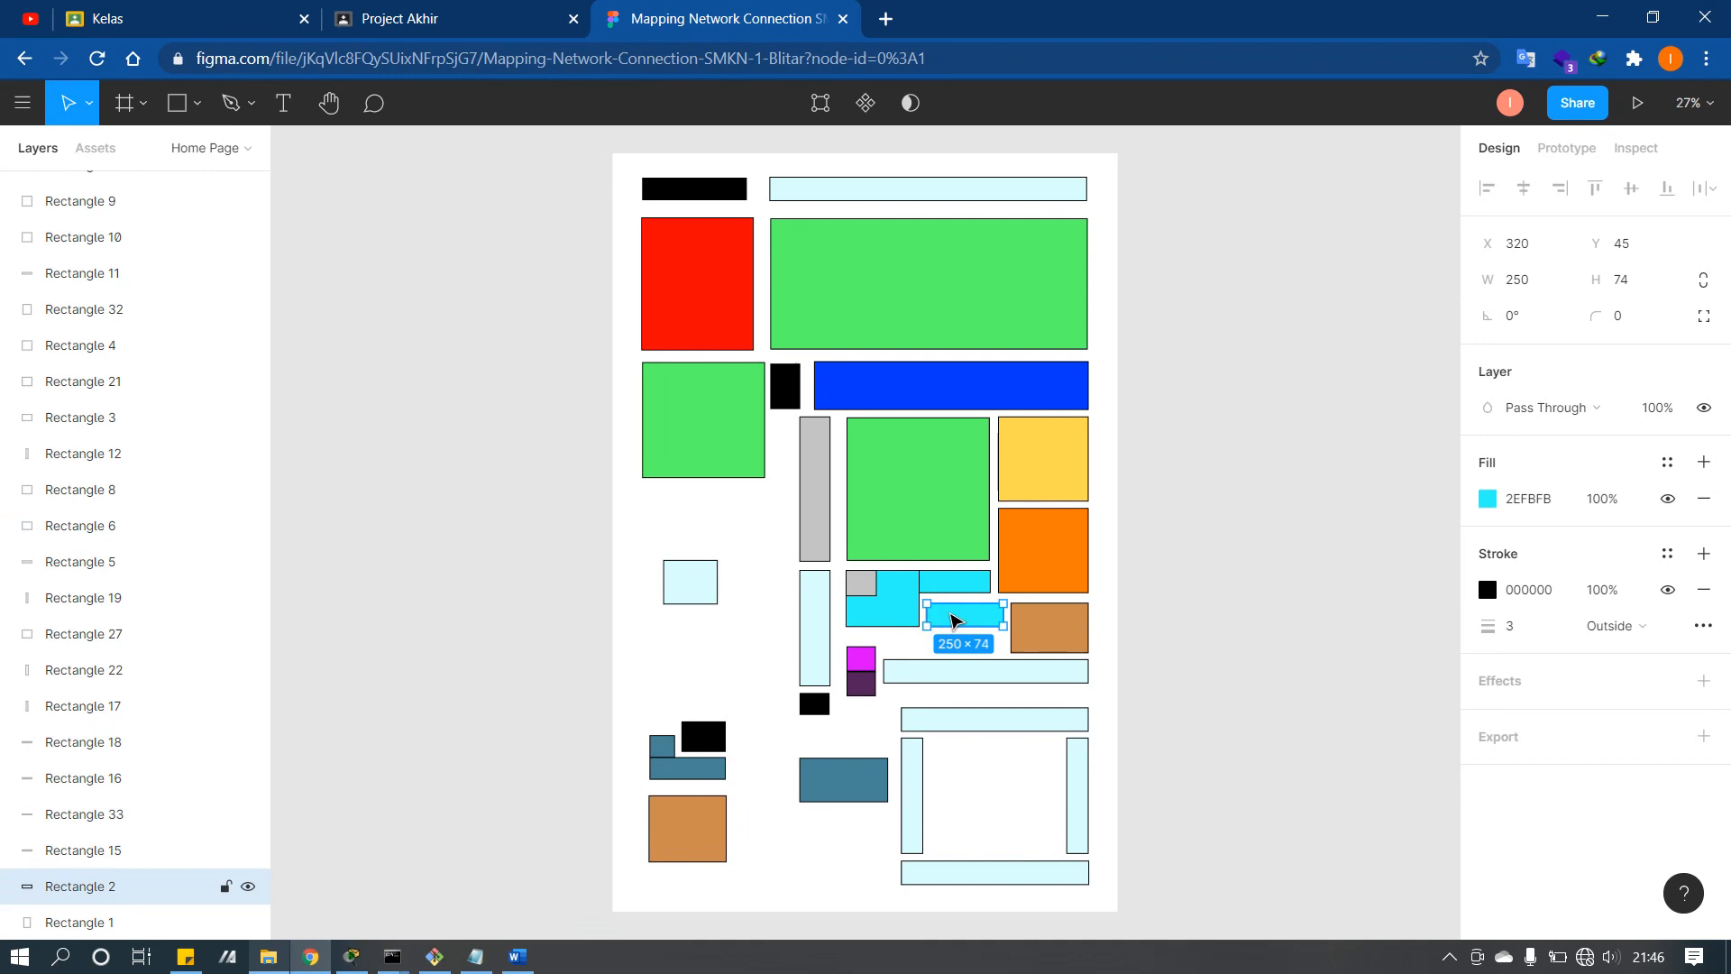
{"action": "left_click", "coordinate": [901, 616]}
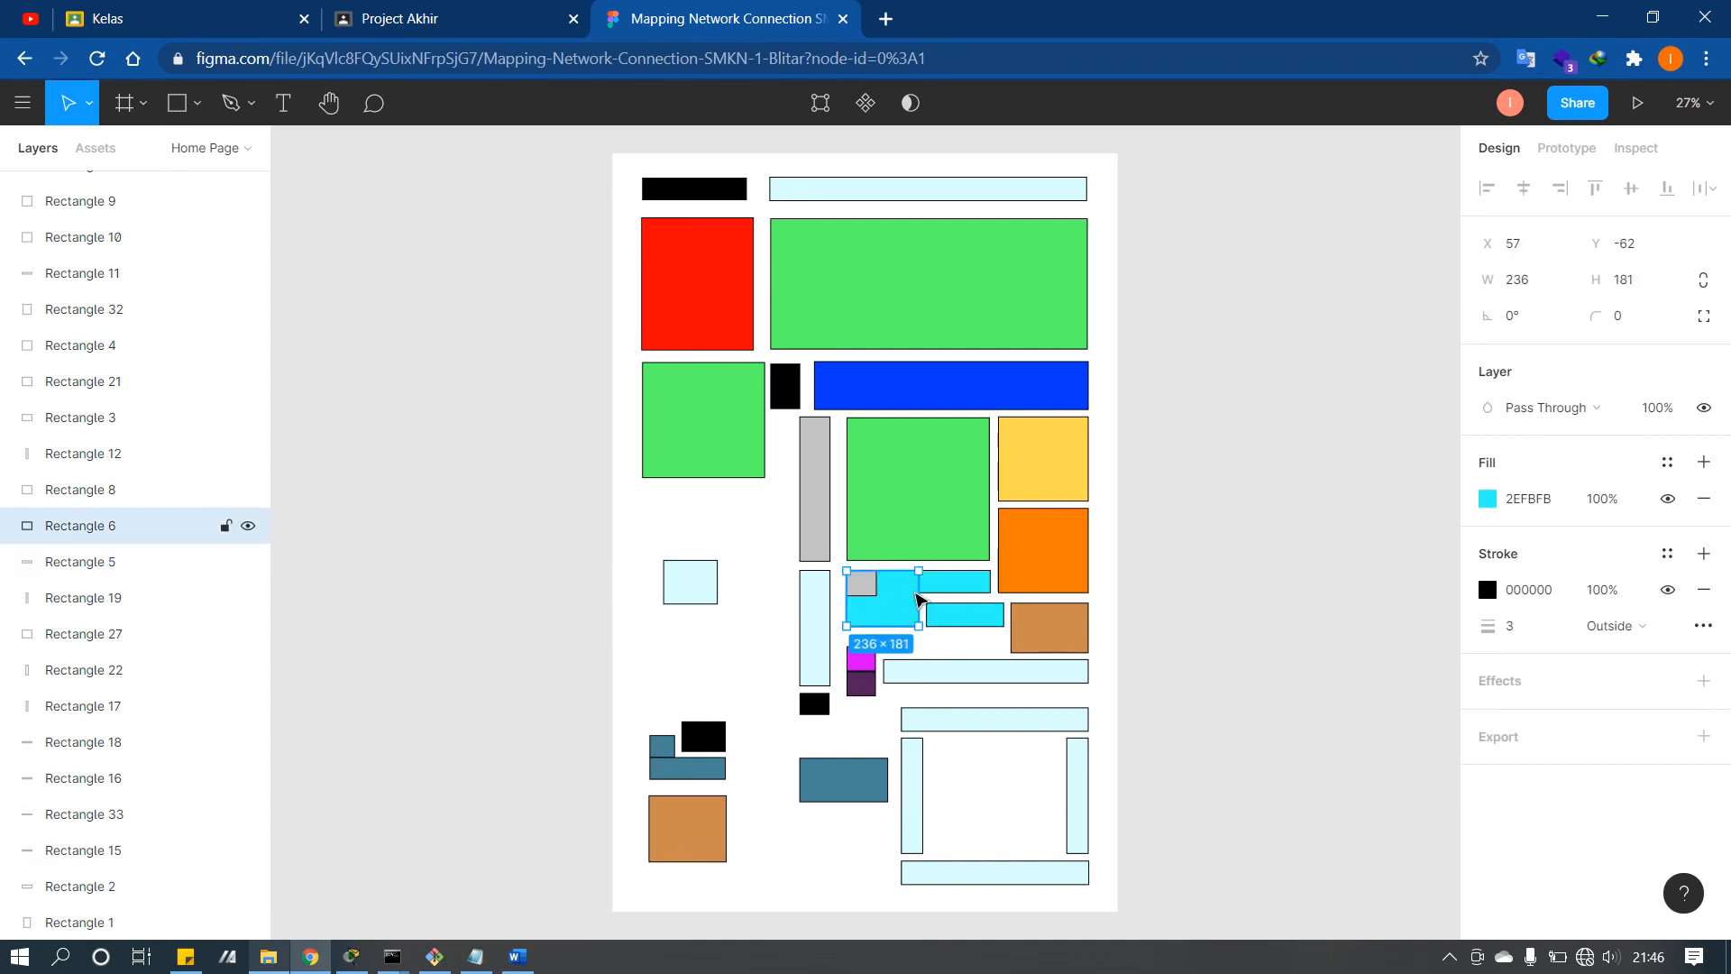
{"action": "left_click", "coordinate": [981, 614]}
{"action": "left_click", "coordinate": [881, 608]}
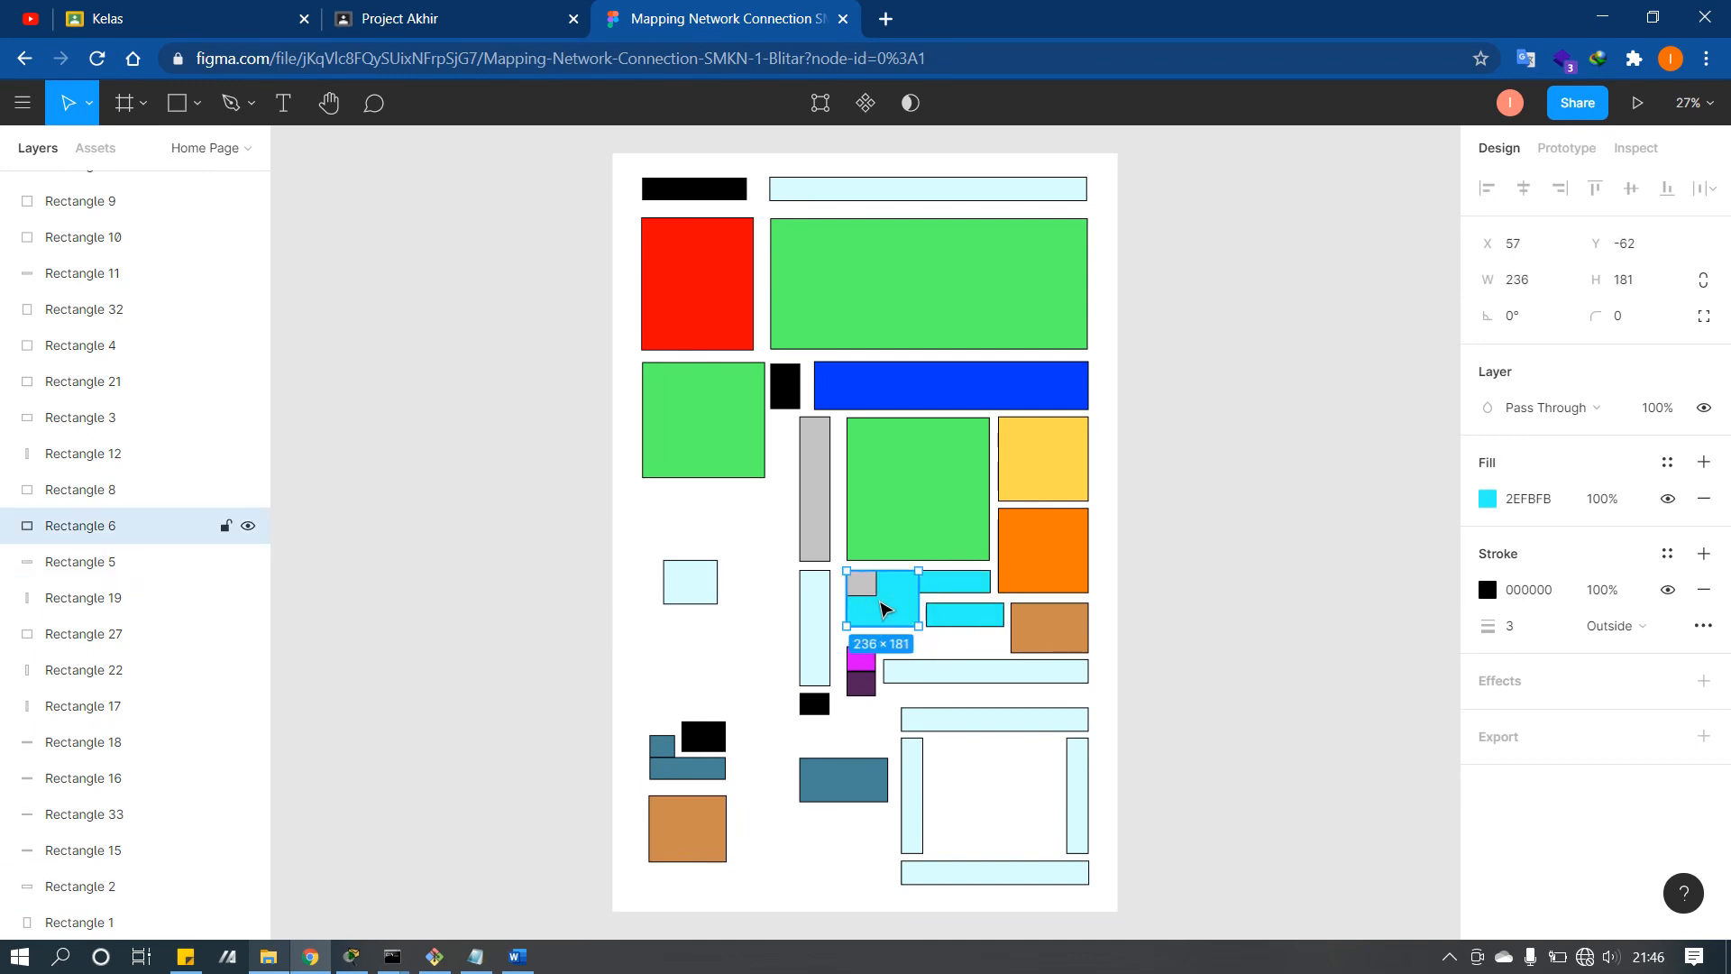
{"action": "left_click", "coordinate": [953, 589]}
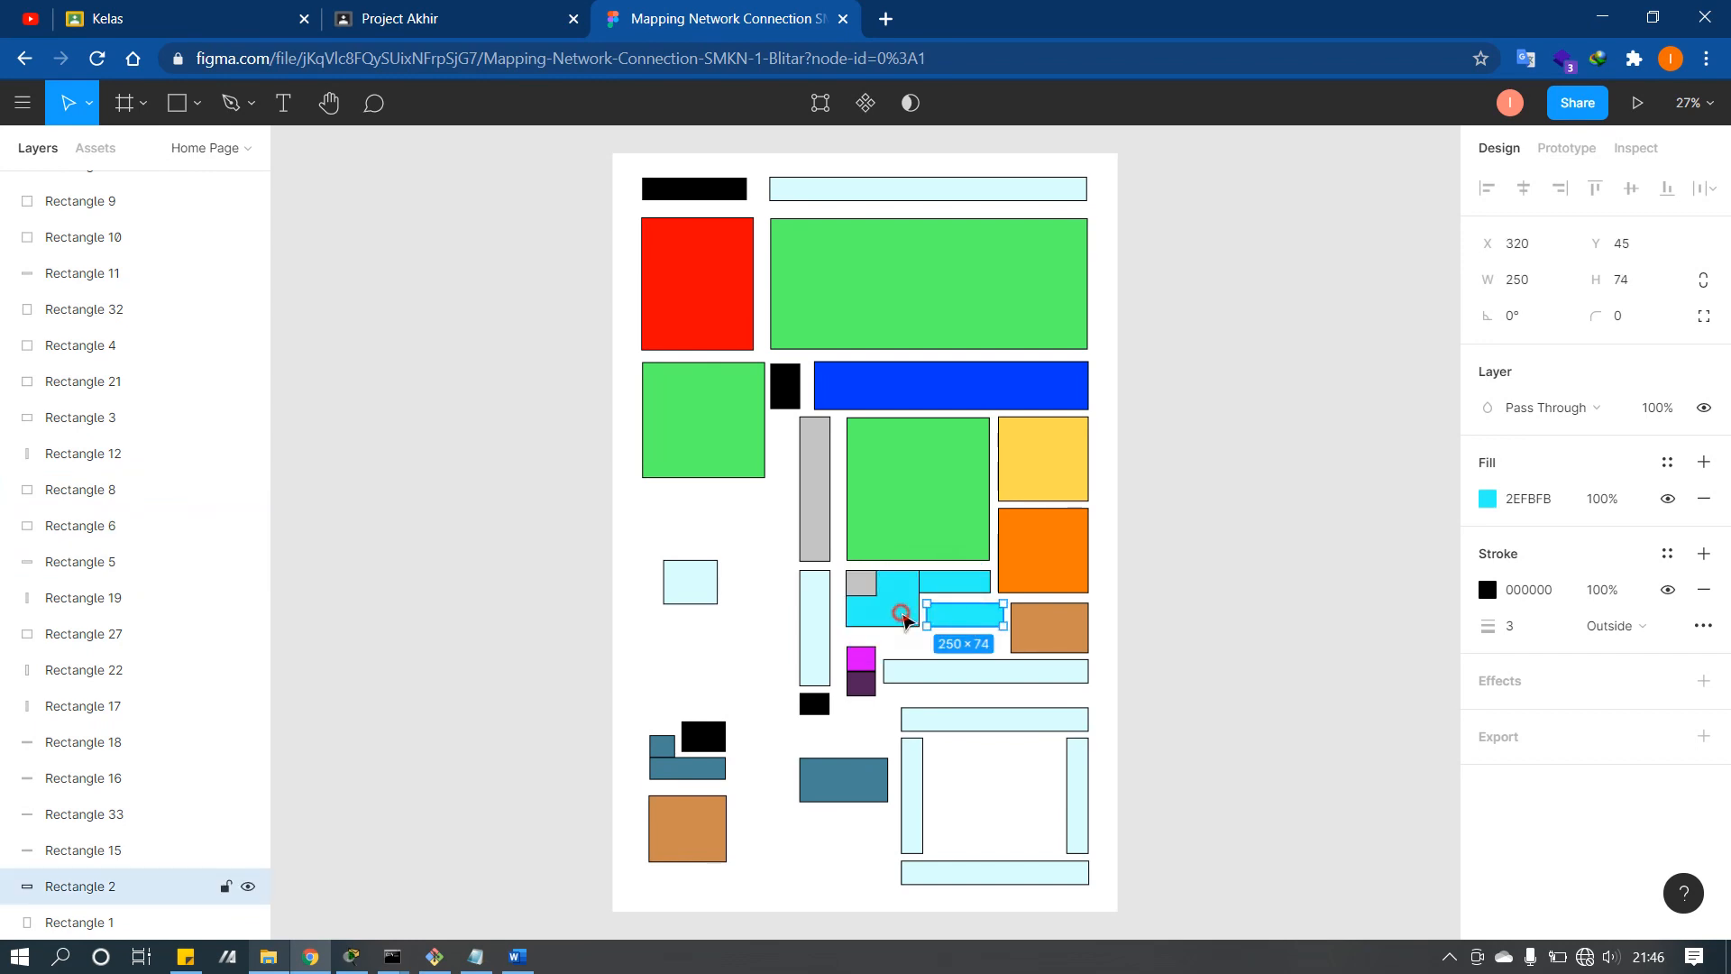
{"action": "left_click", "coordinate": [891, 607]}
{"action": "left_click", "coordinate": [949, 593]}
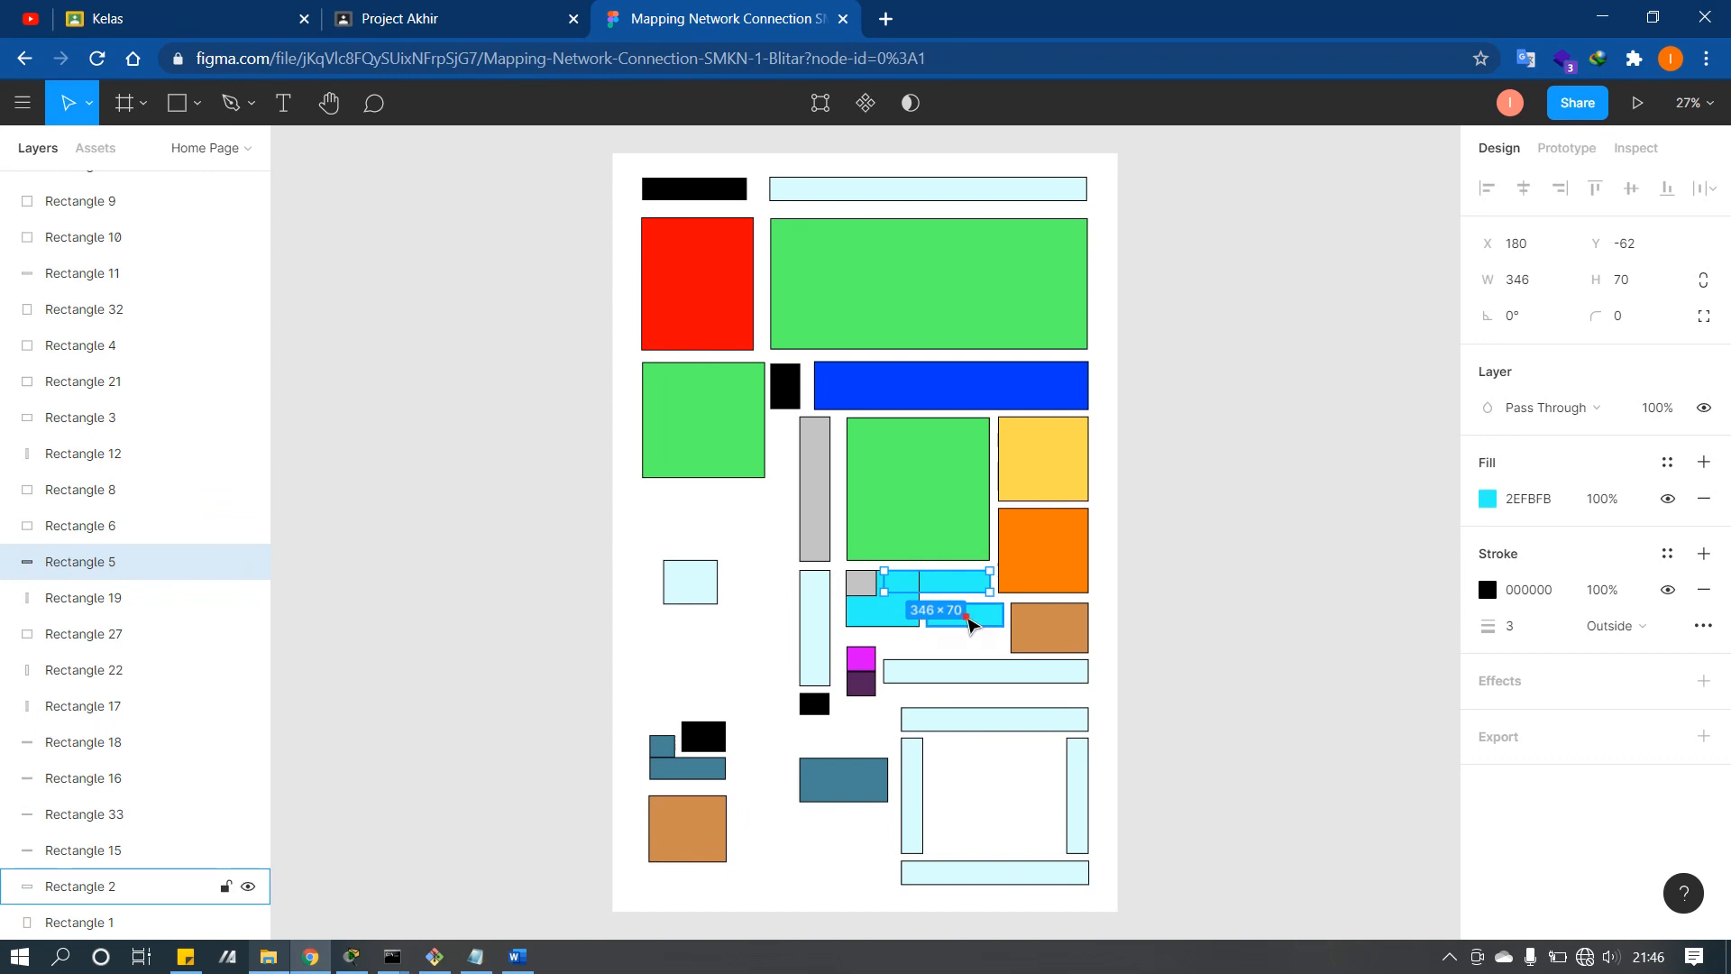
{"action": "left_click", "coordinate": [971, 621]}
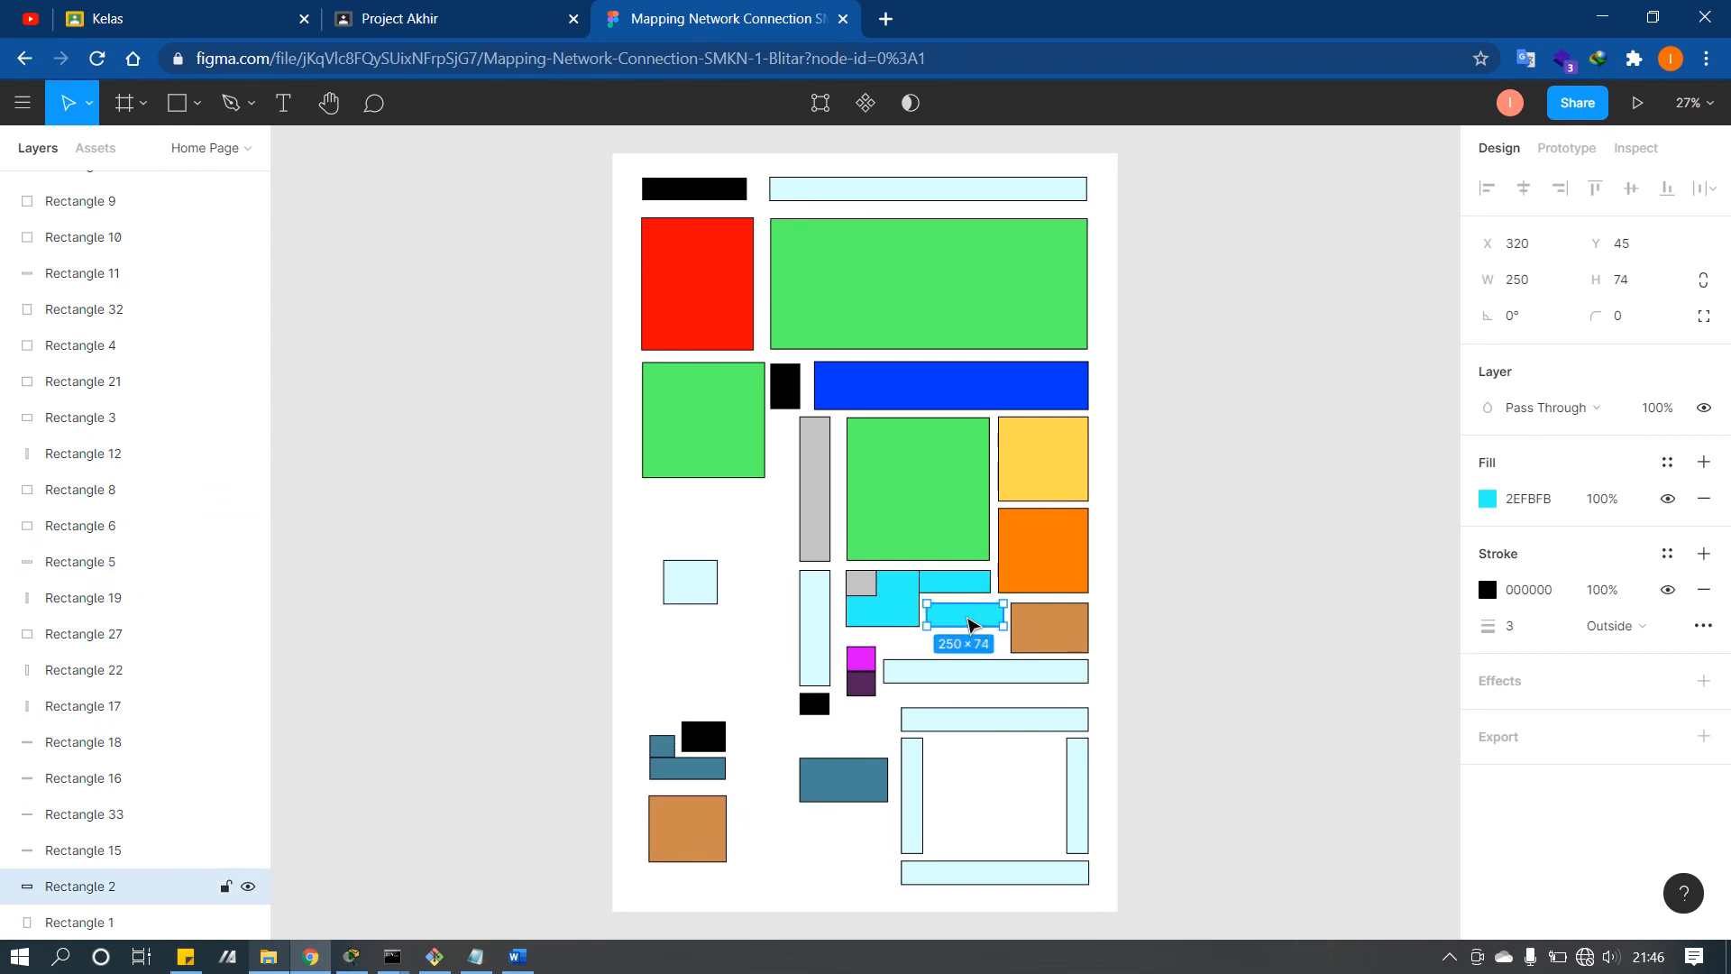
{"action": "left_click", "coordinate": [1036, 629]}
{"action": "left_click", "coordinate": [688, 826]}
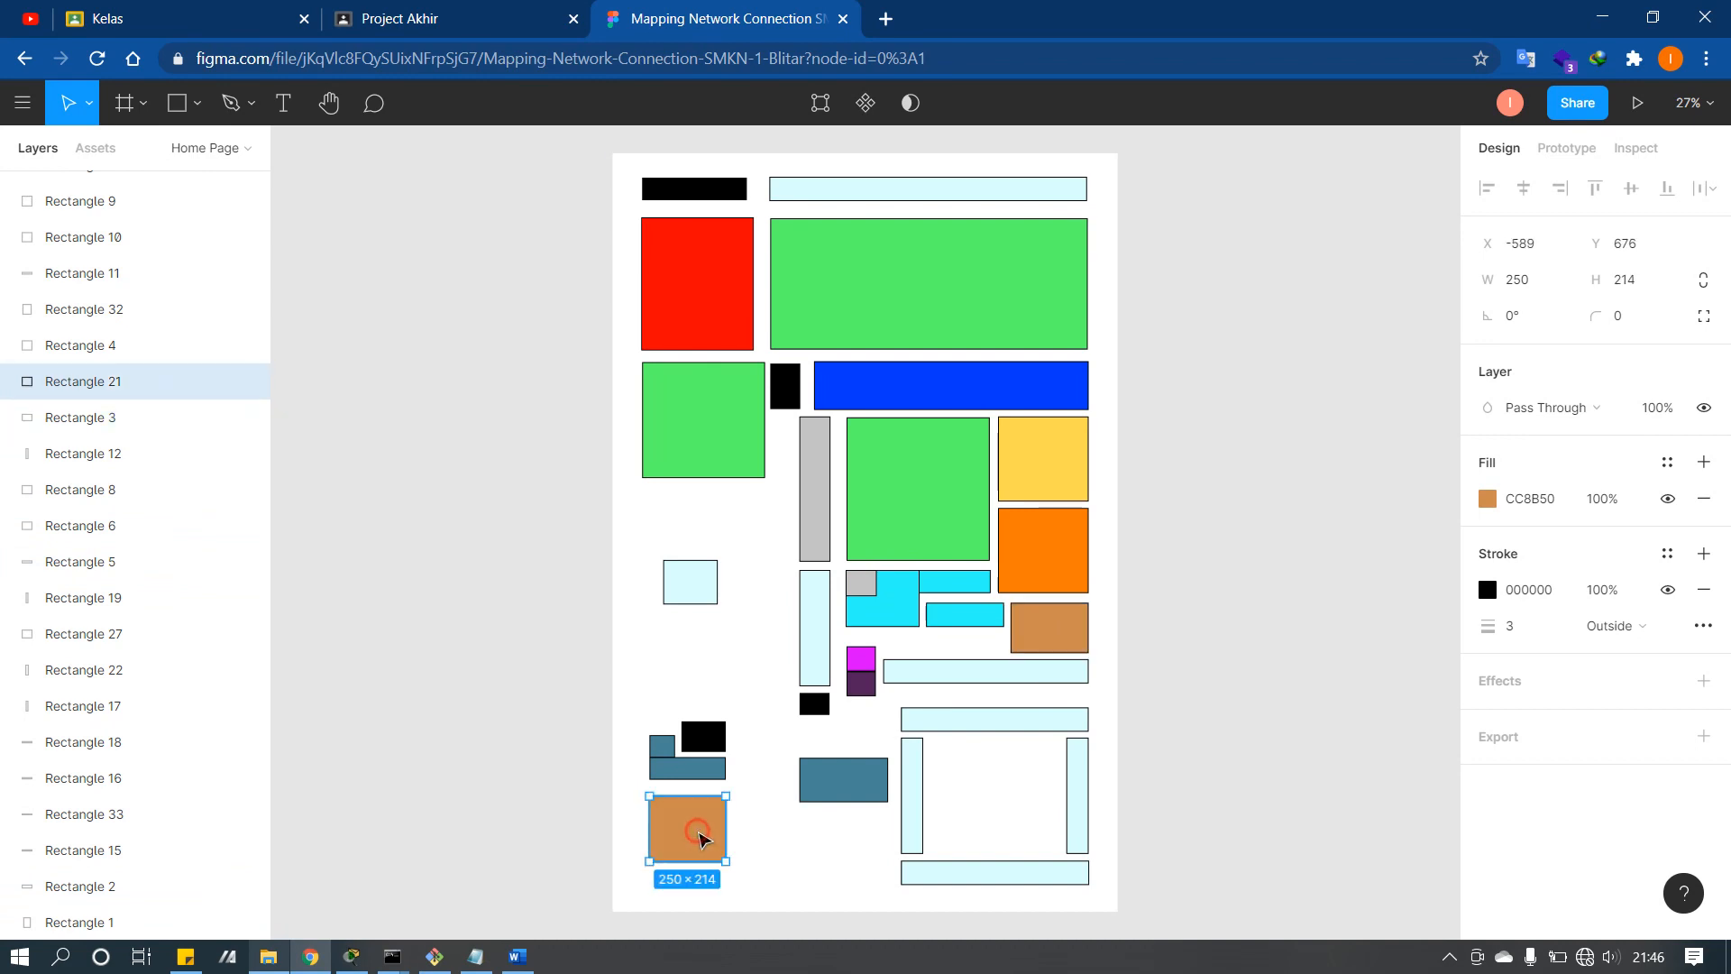
{"action": "left_click", "coordinate": [1037, 644]}
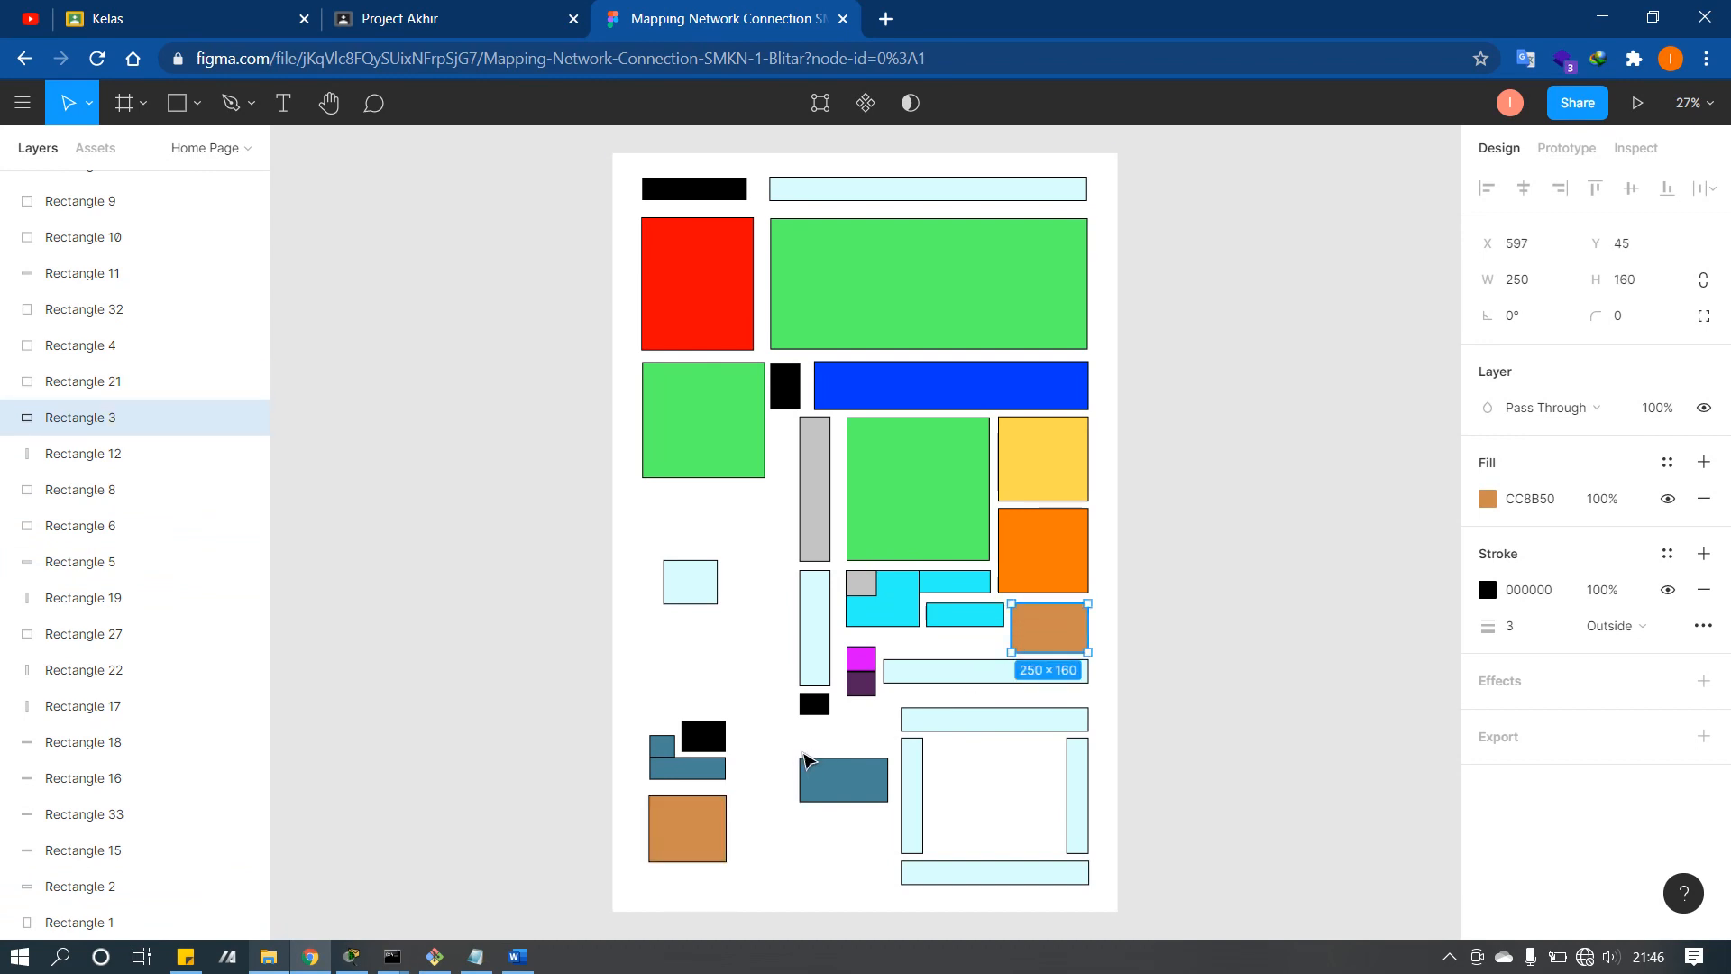
{"action": "left_click", "coordinate": [722, 818]}
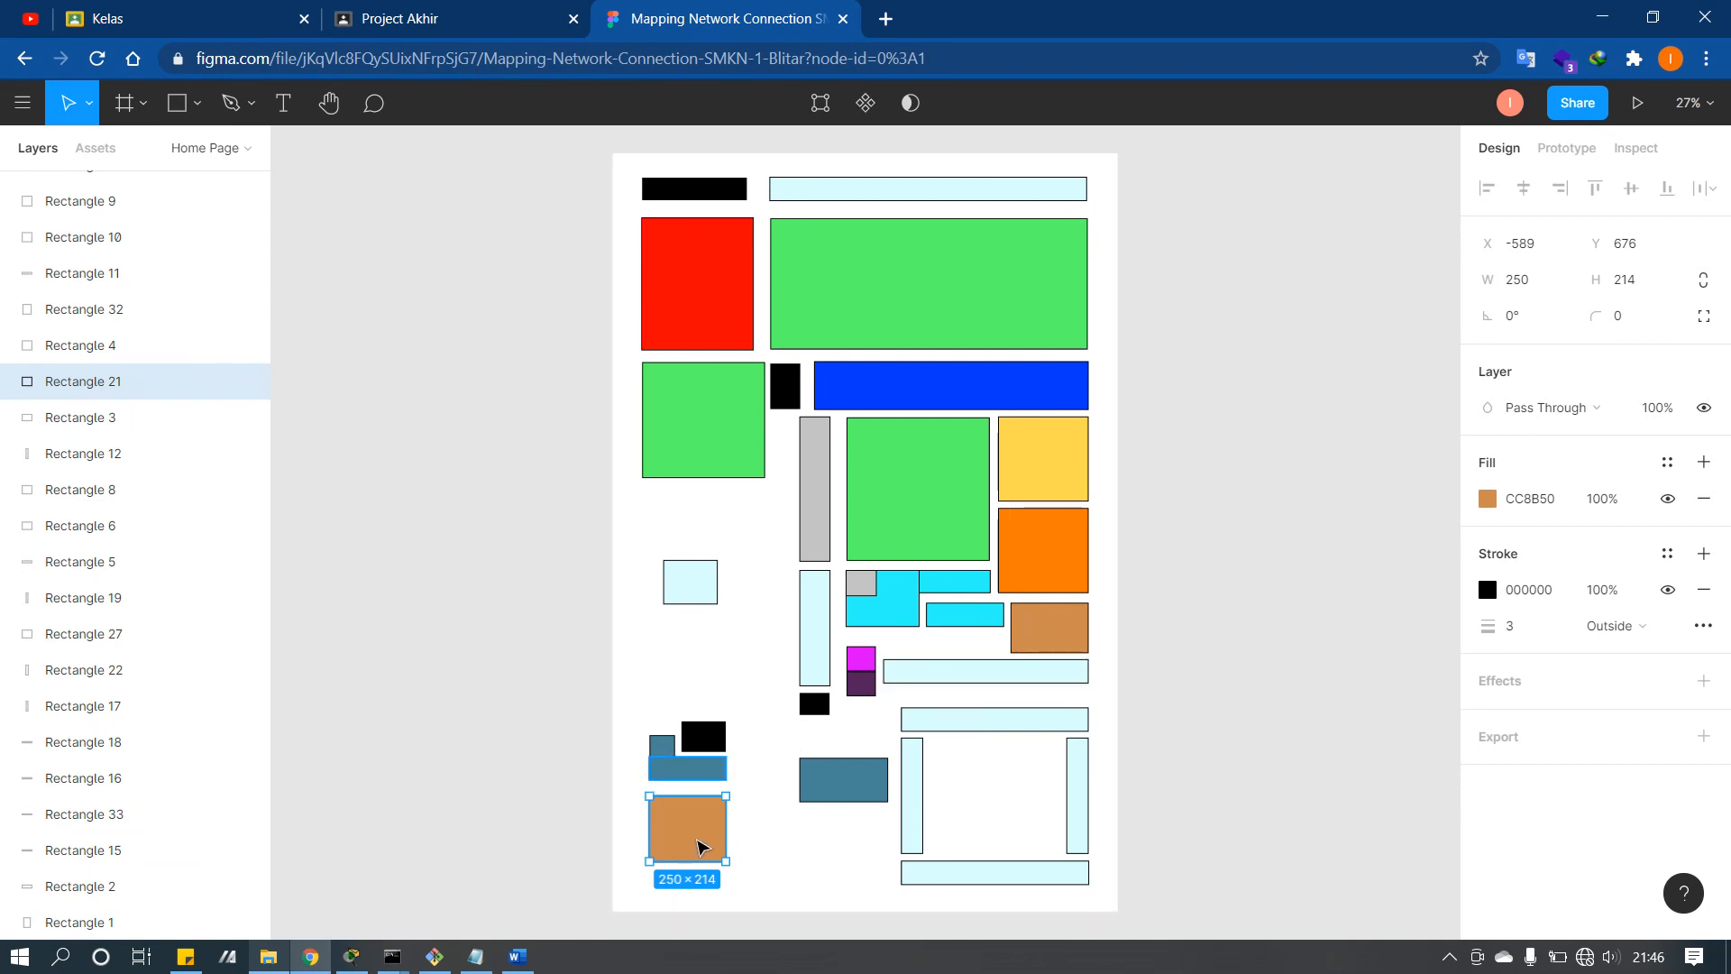
{"action": "left_click", "coordinate": [1042, 636]}
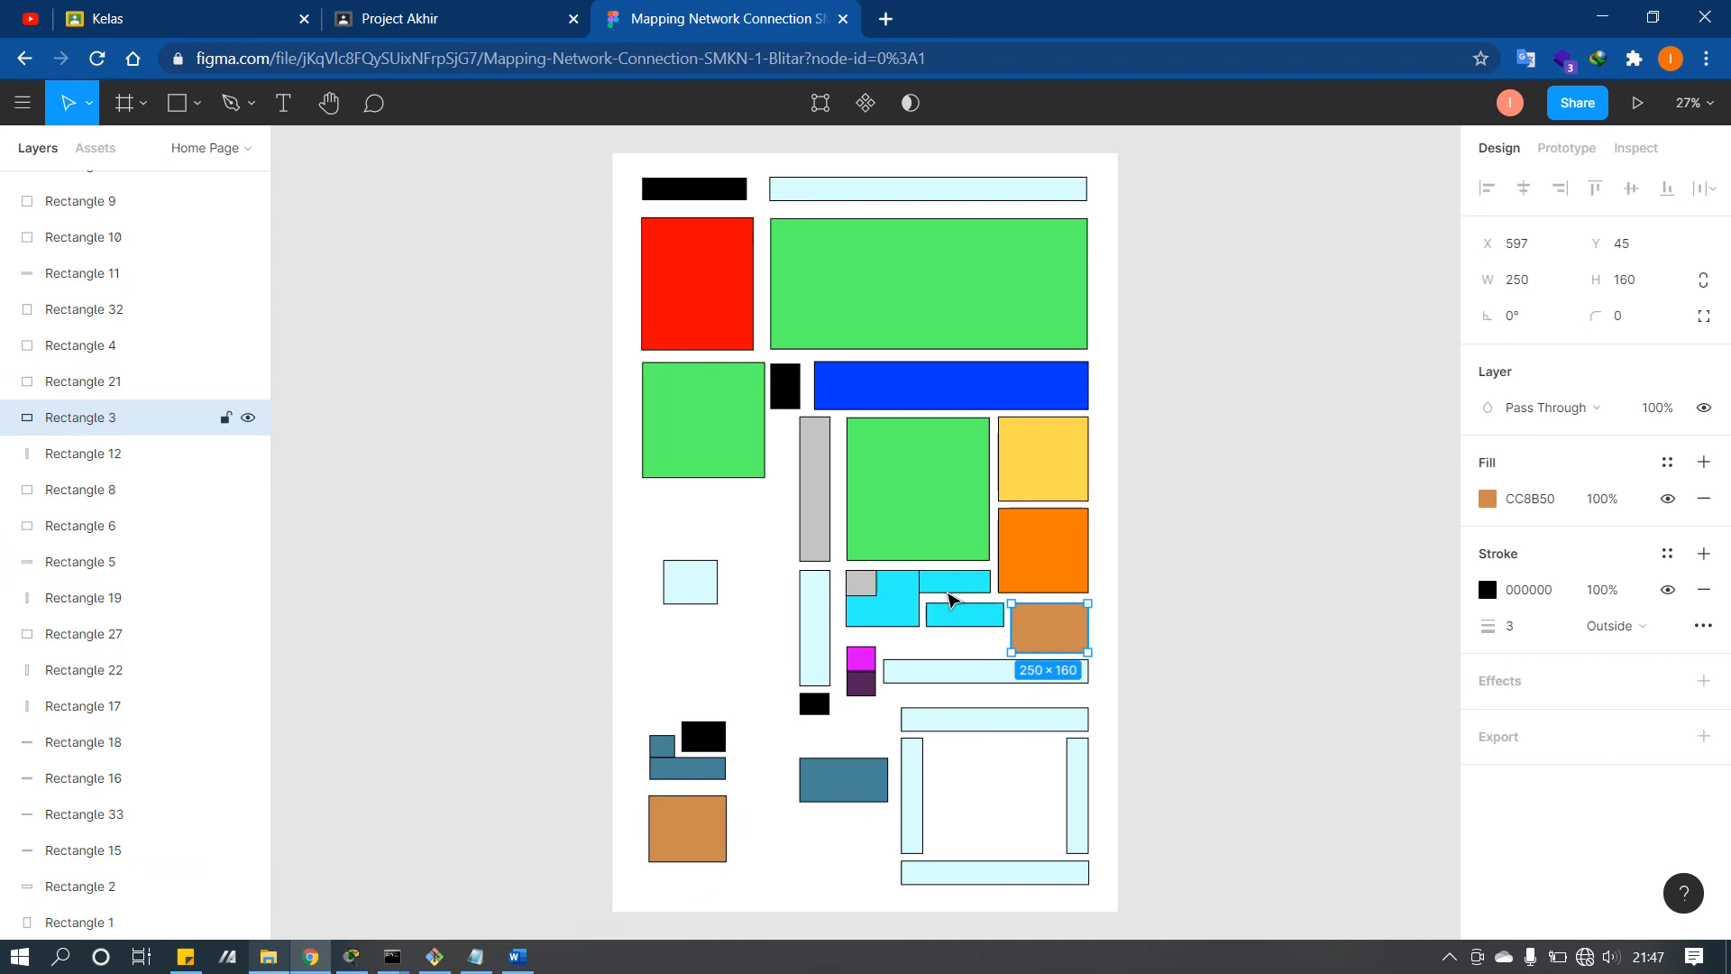
{"action": "left_click", "coordinate": [896, 602]}
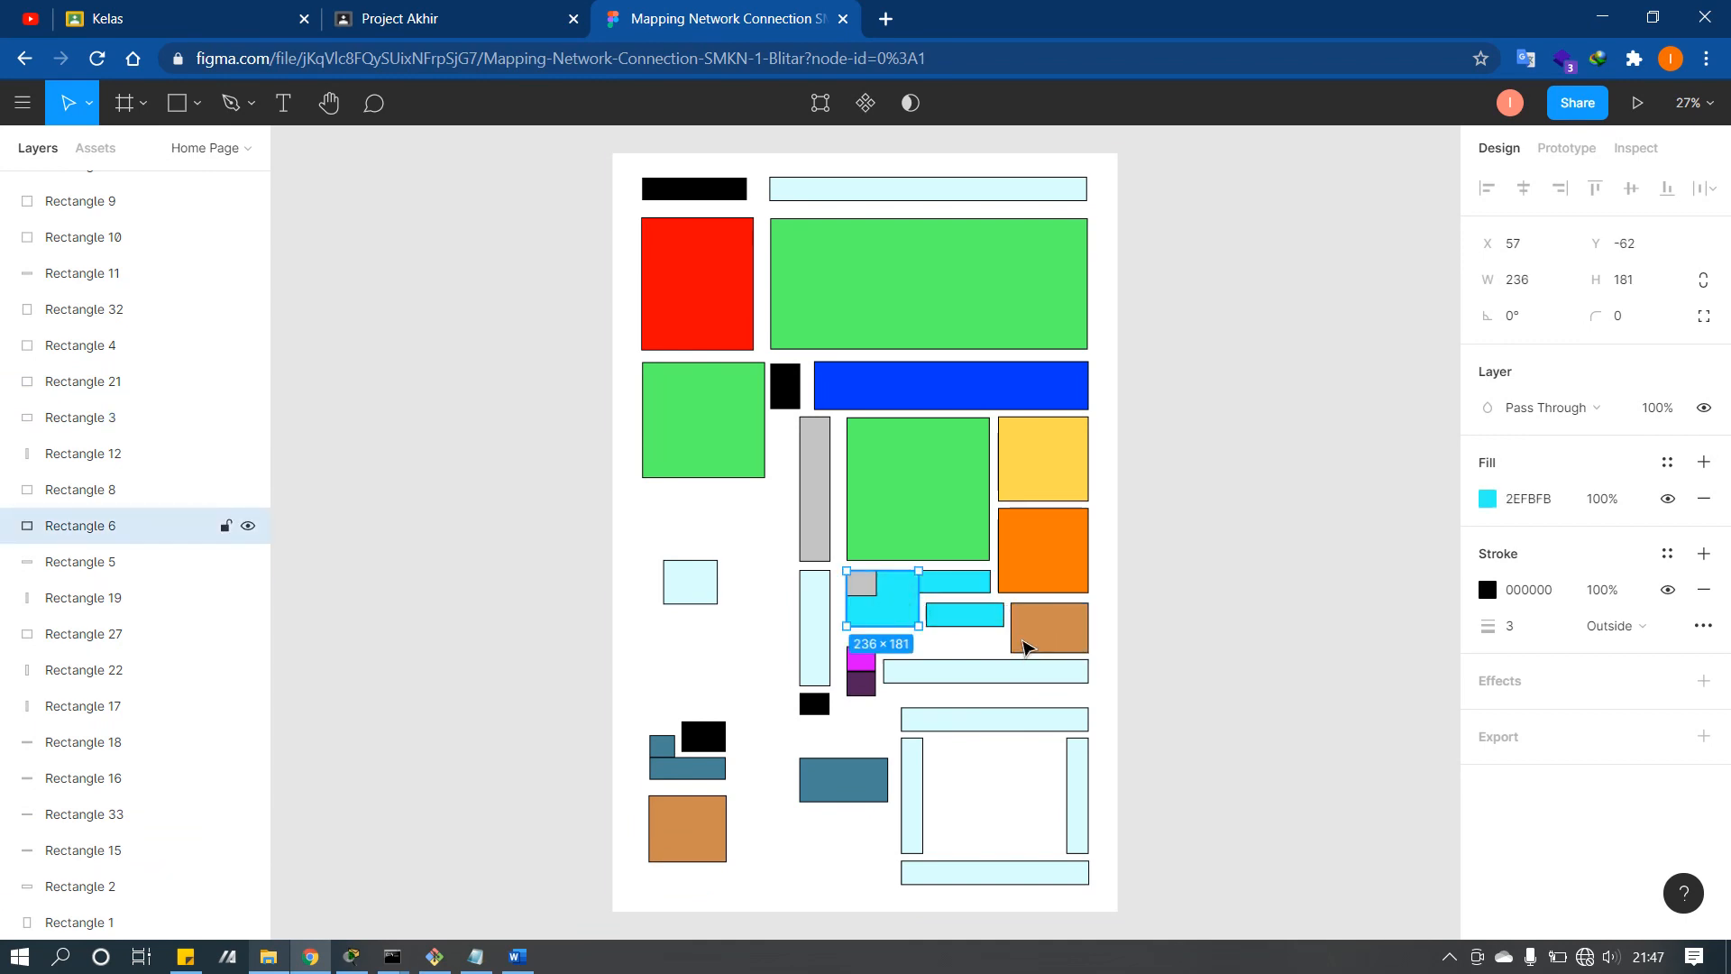
{"action": "left_click", "coordinate": [1073, 620]}
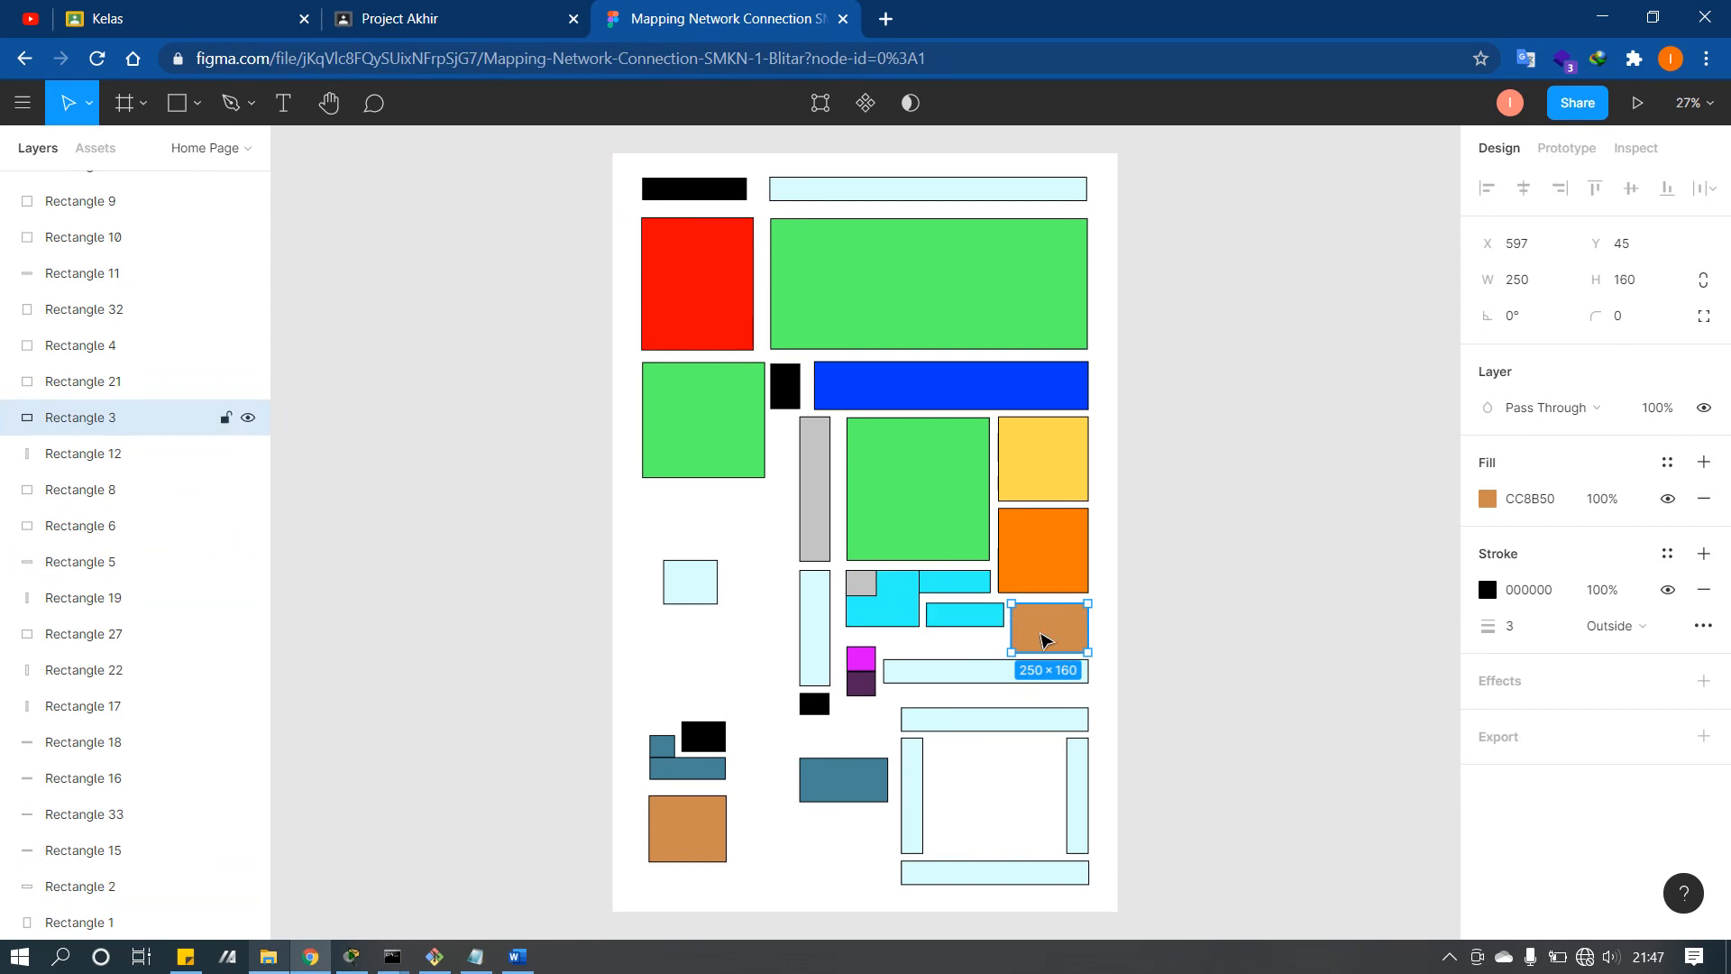
{"action": "left_click", "coordinate": [905, 476]}
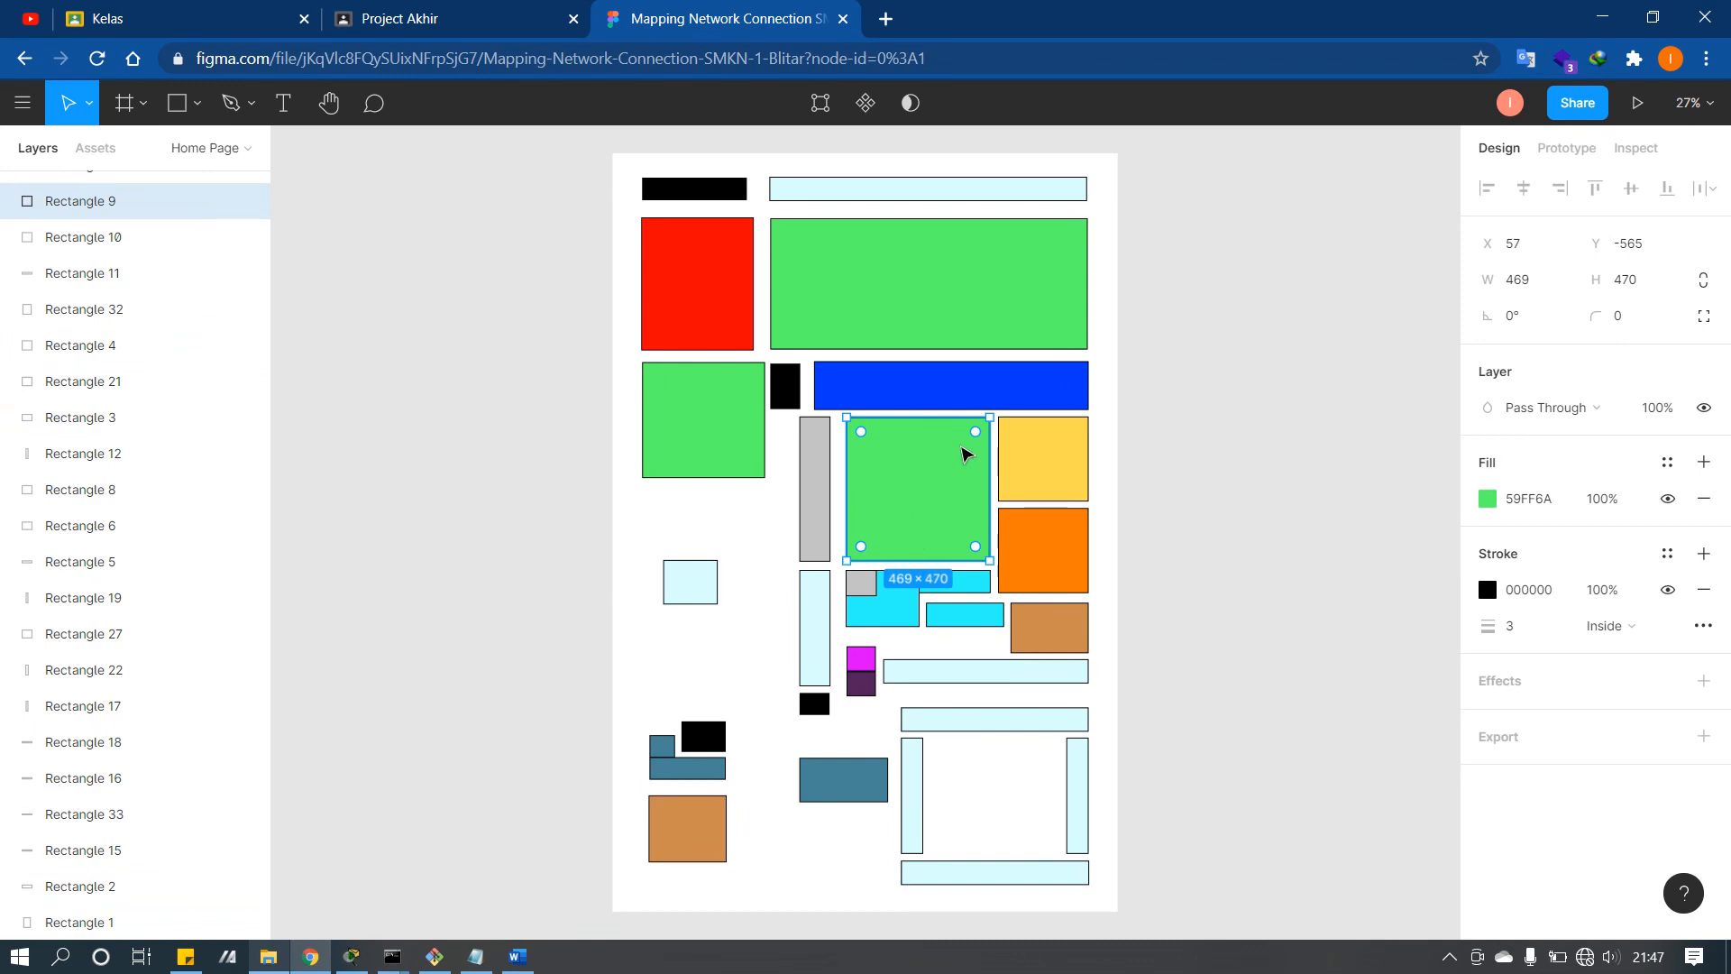
{"action": "left_click", "coordinate": [1035, 565]}
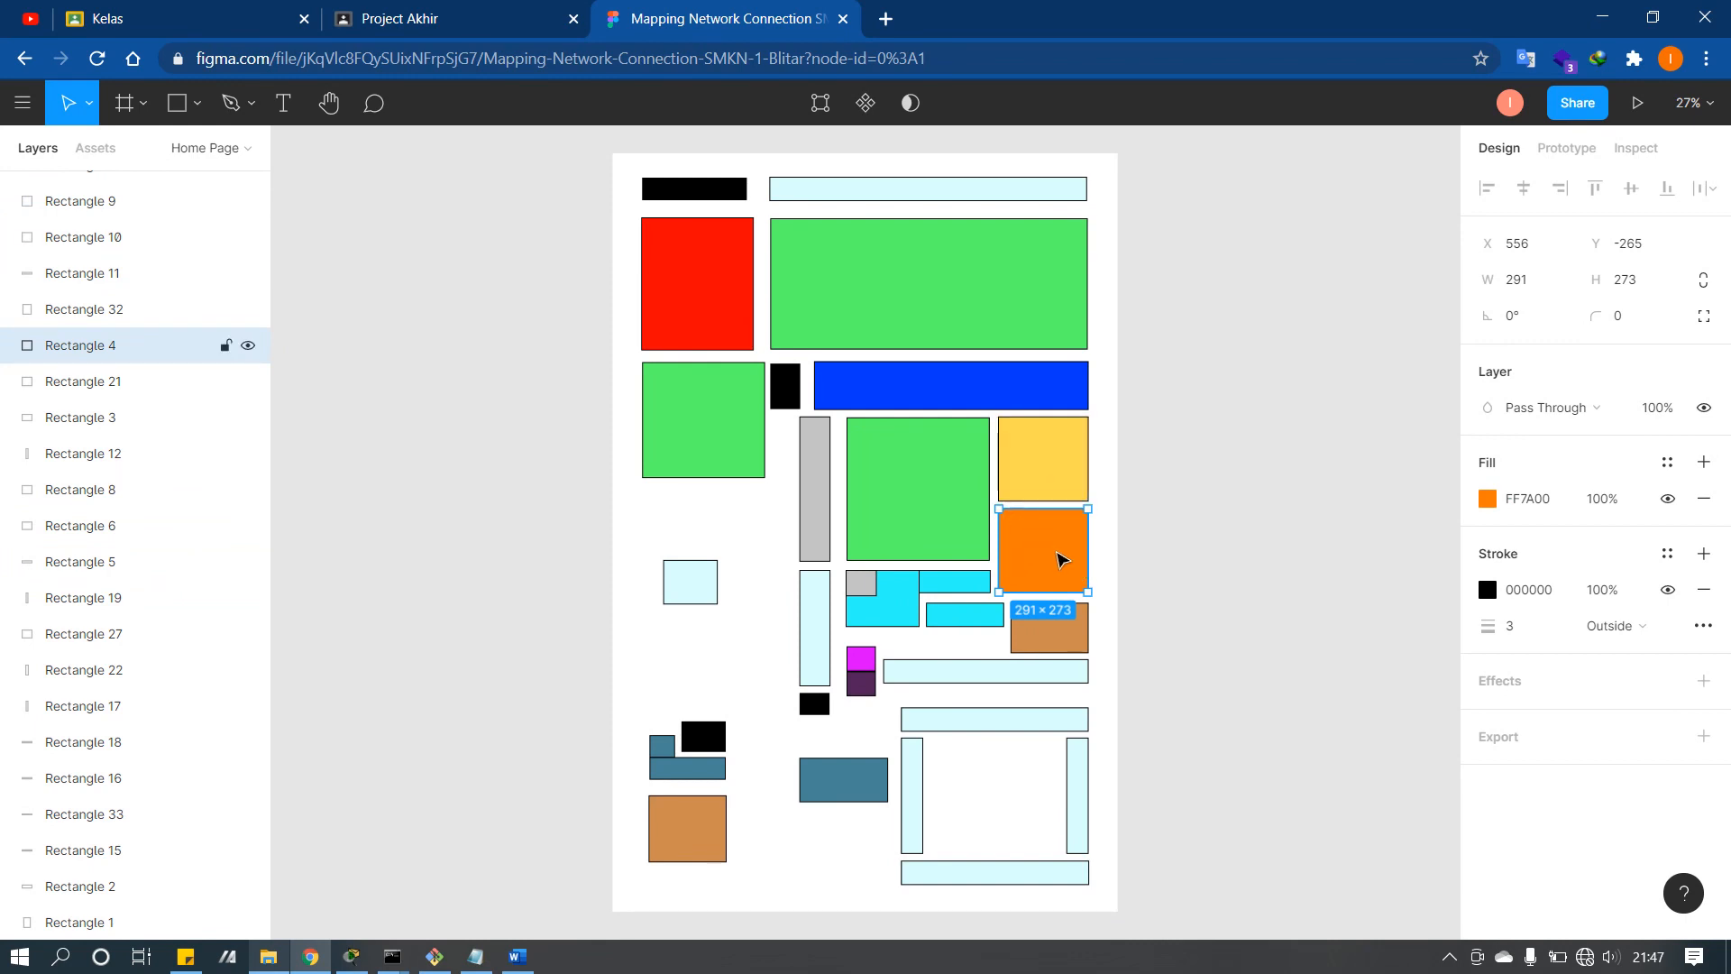
{"action": "left_click", "coordinate": [1061, 446]}
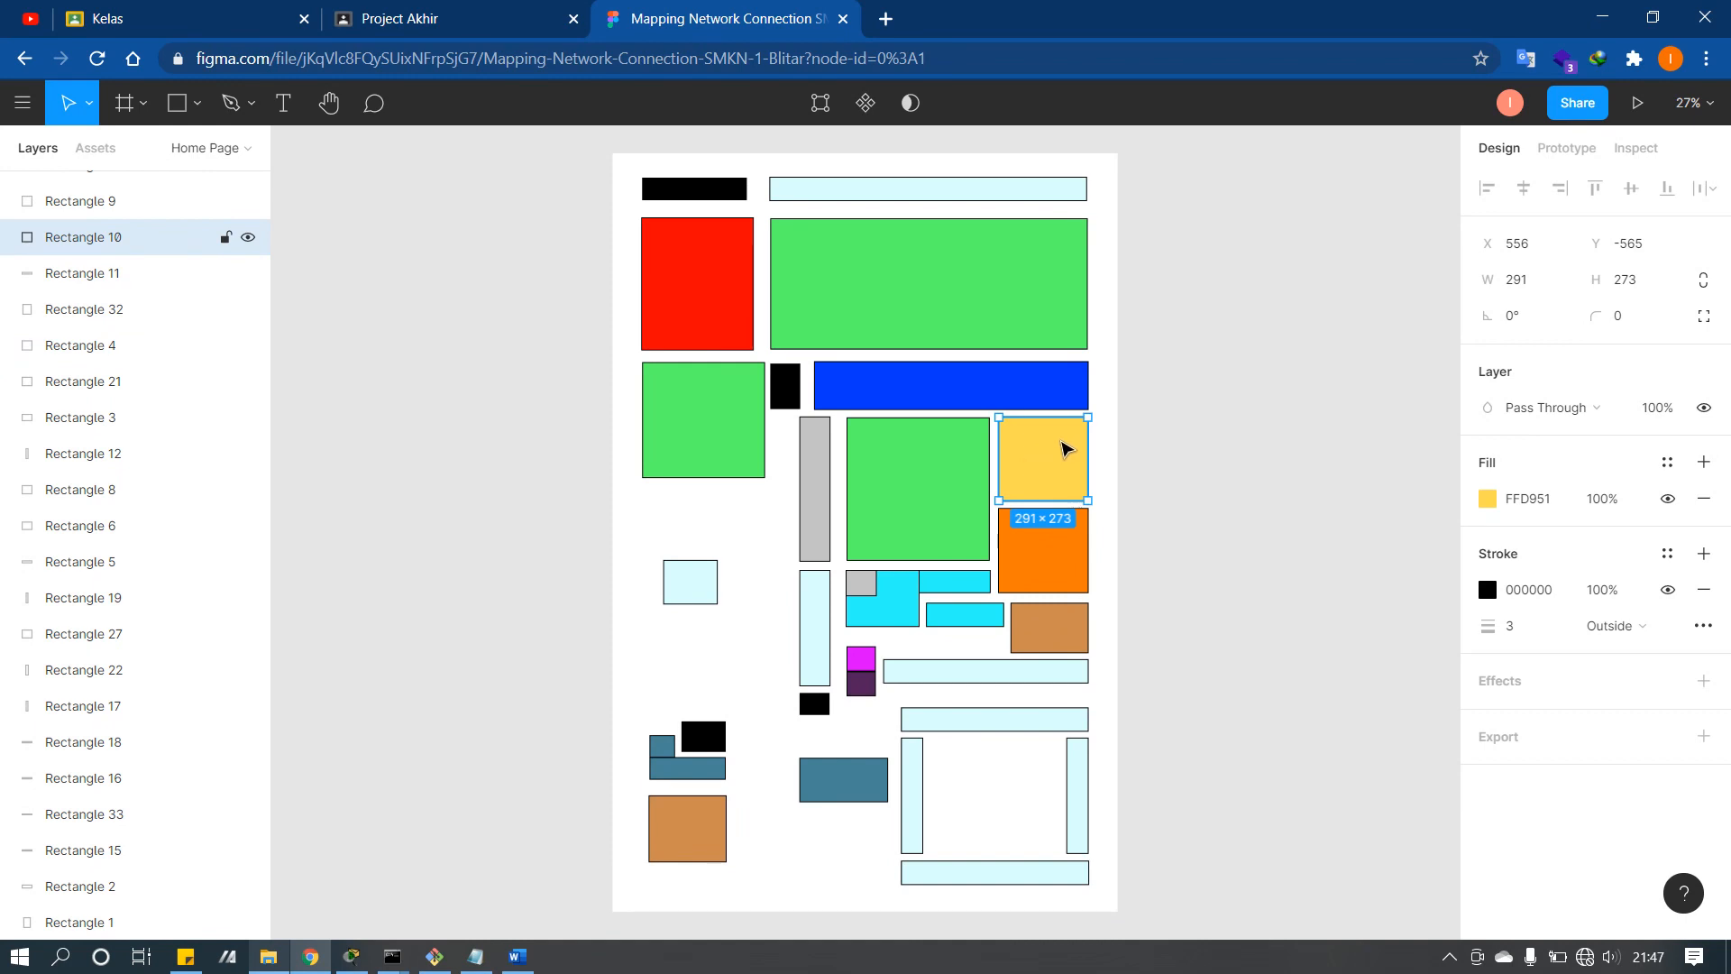
{"action": "left_click", "coordinate": [1026, 572]}
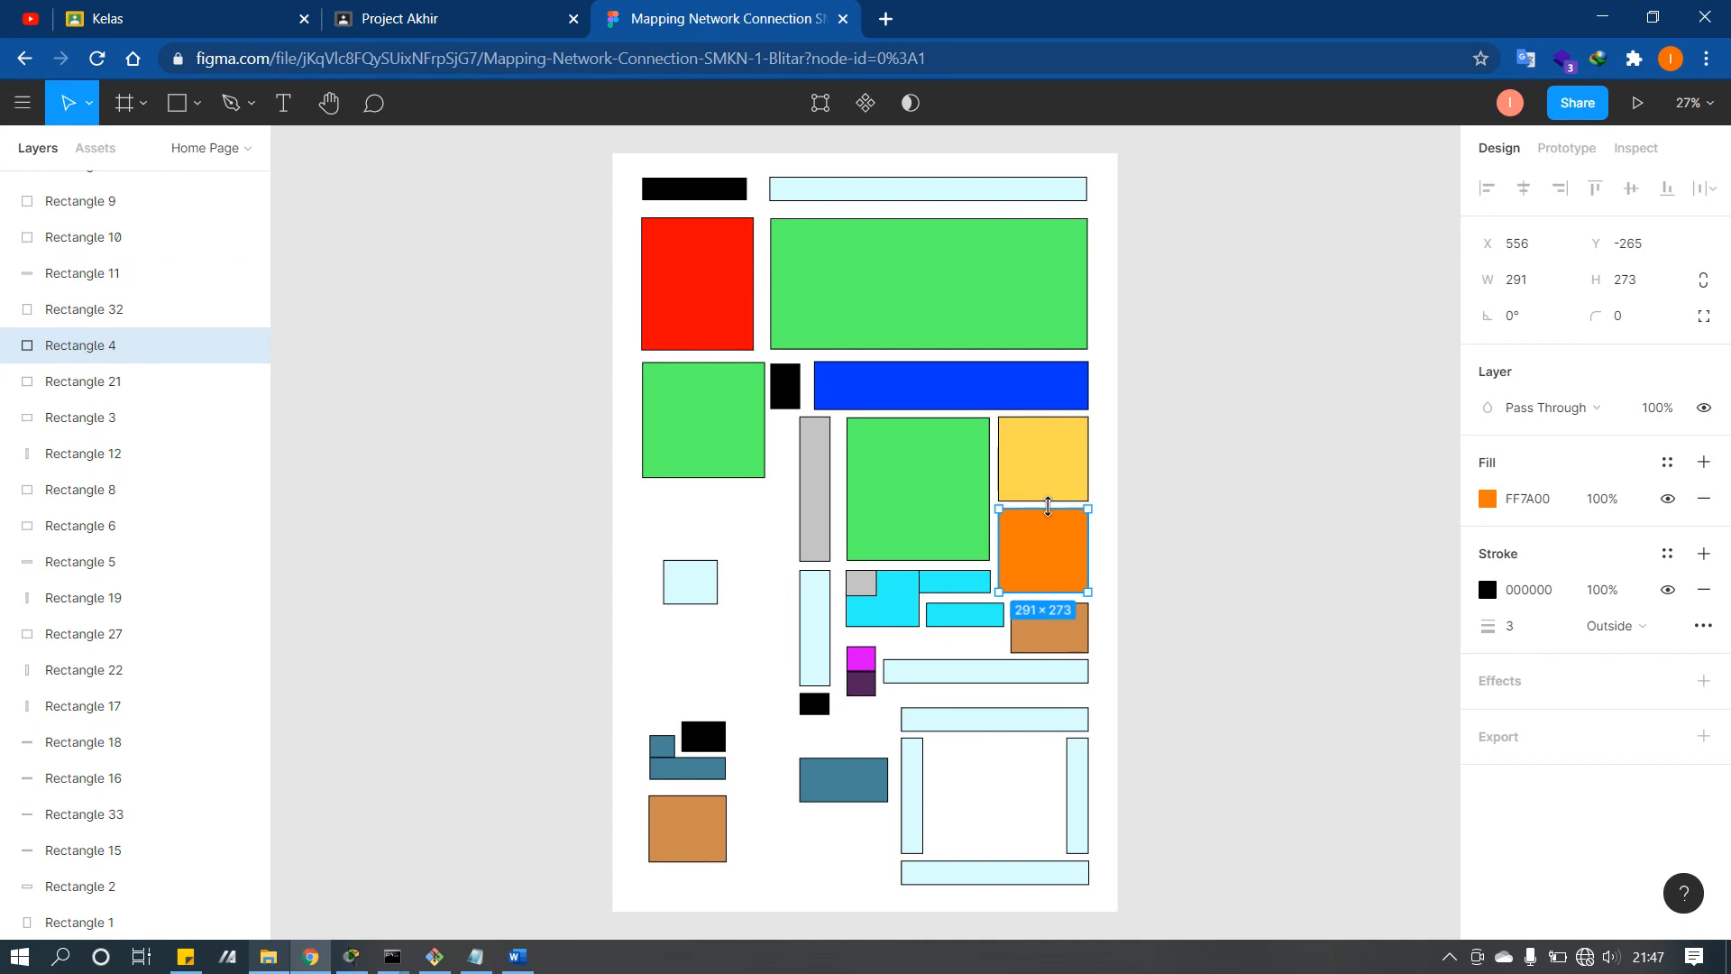
{"action": "left_click", "coordinate": [1036, 464]}
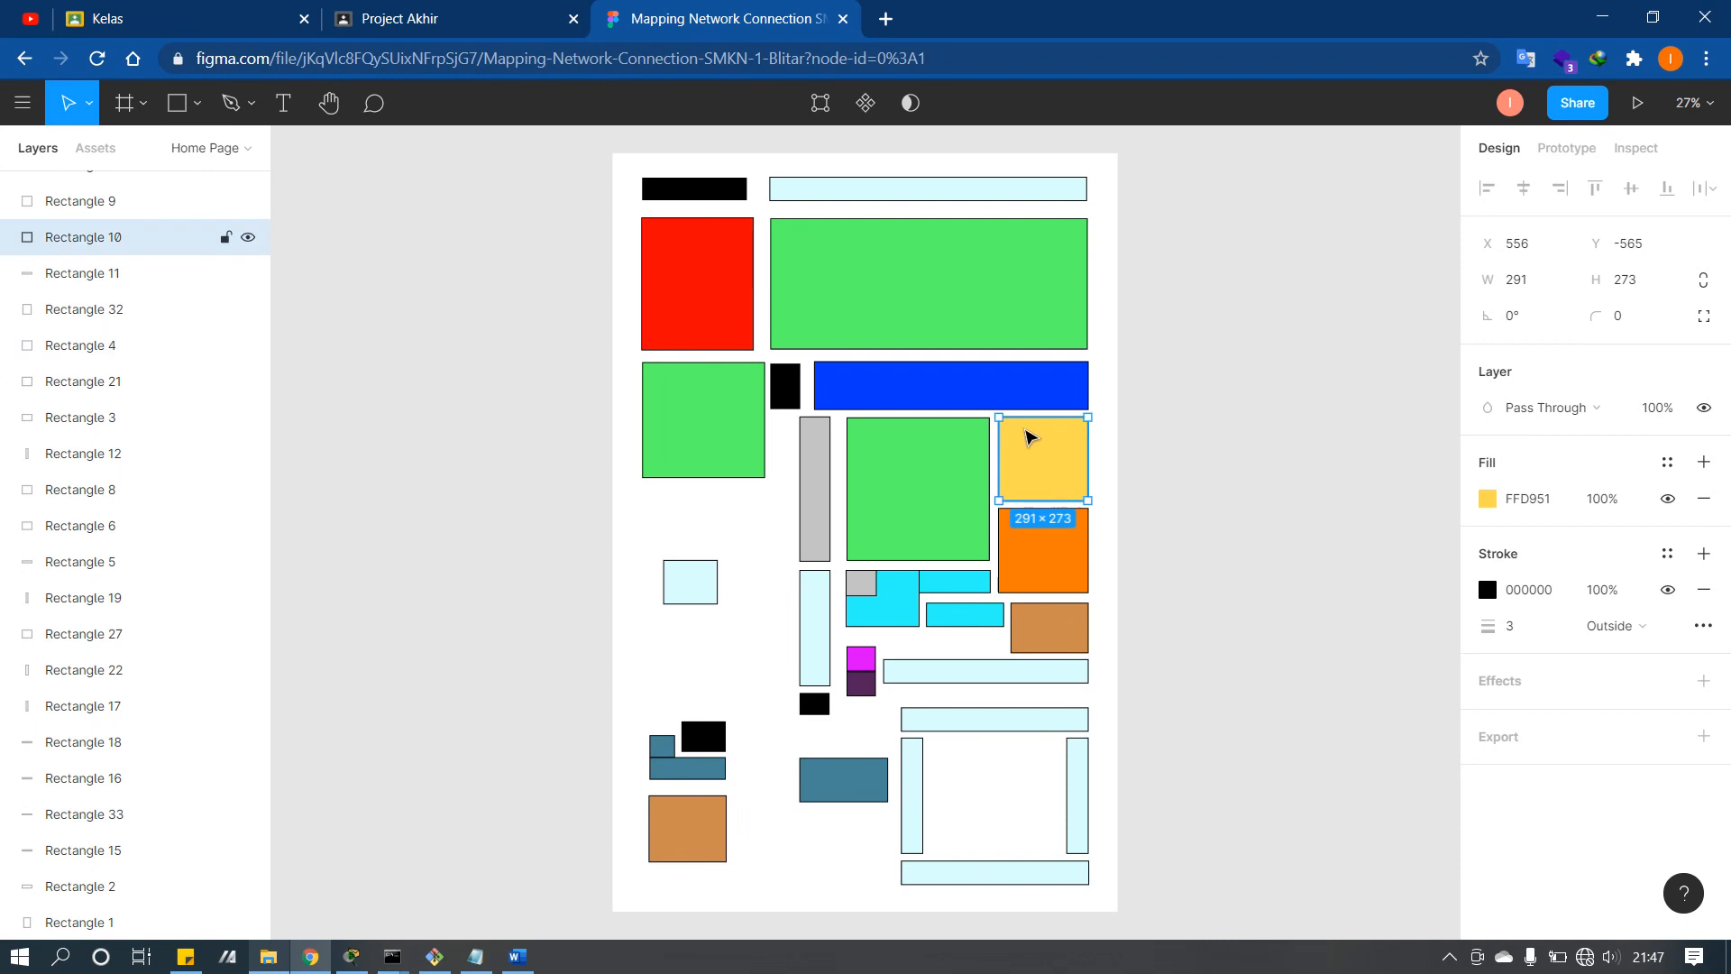
{"action": "left_click", "coordinate": [1001, 394]}
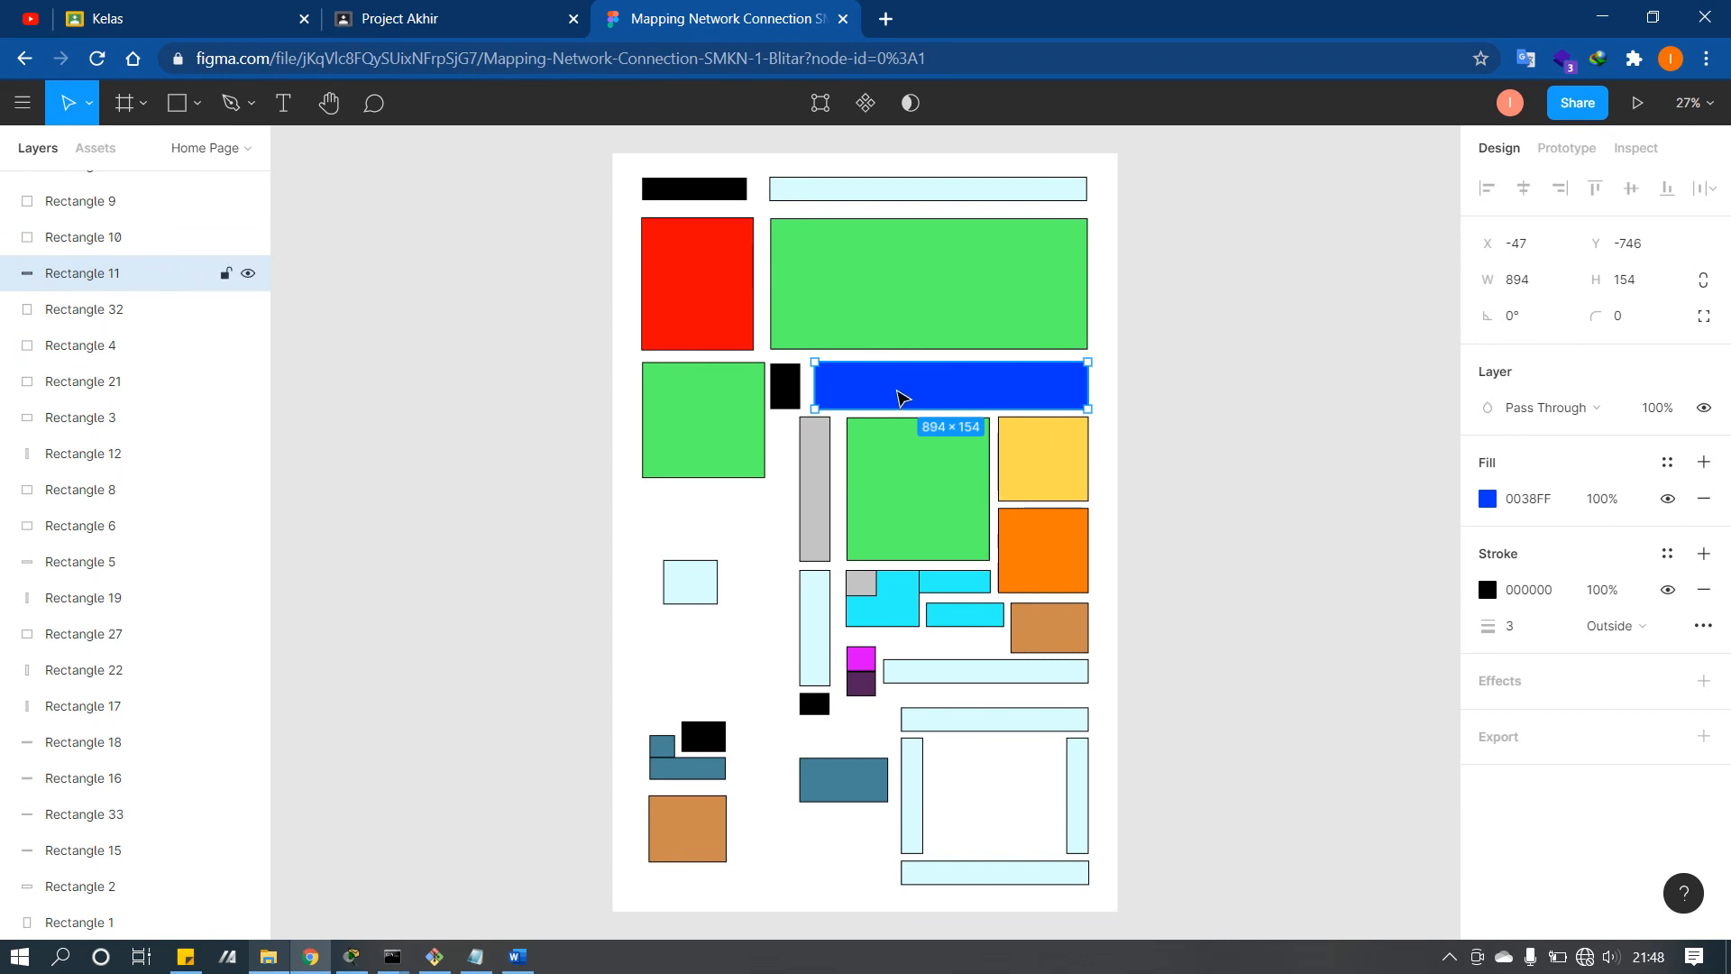
{"action": "left_click", "coordinate": [888, 311]}
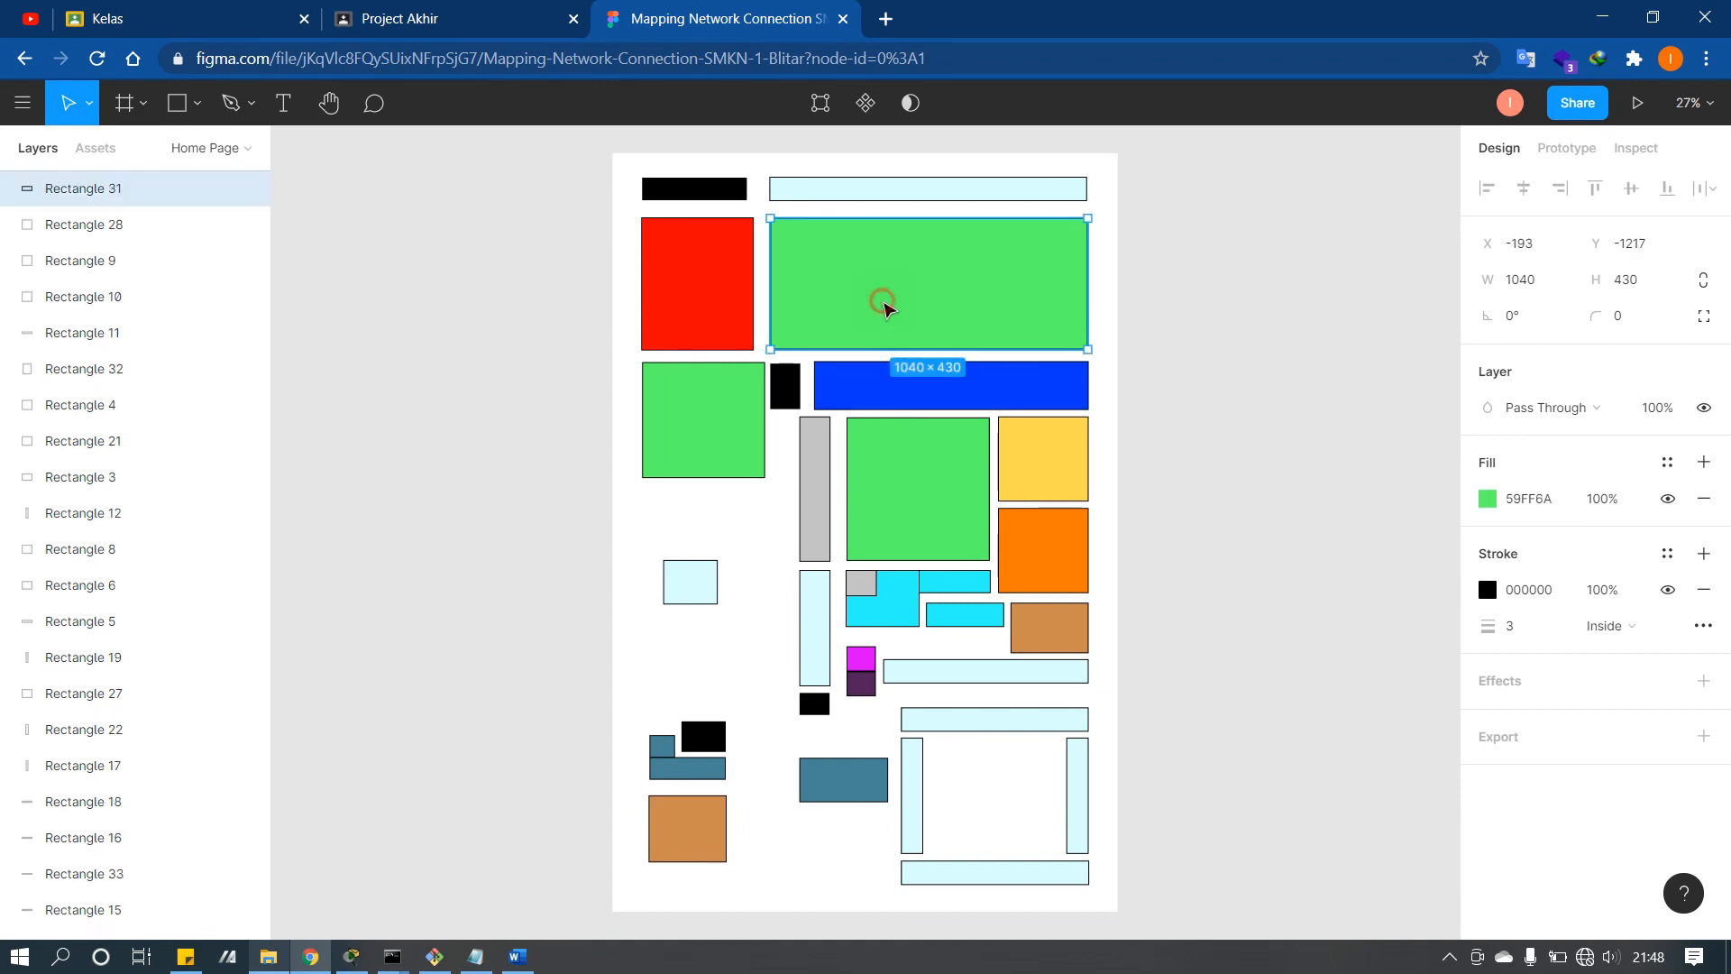
{"action": "left_click", "coordinate": [738, 386]}
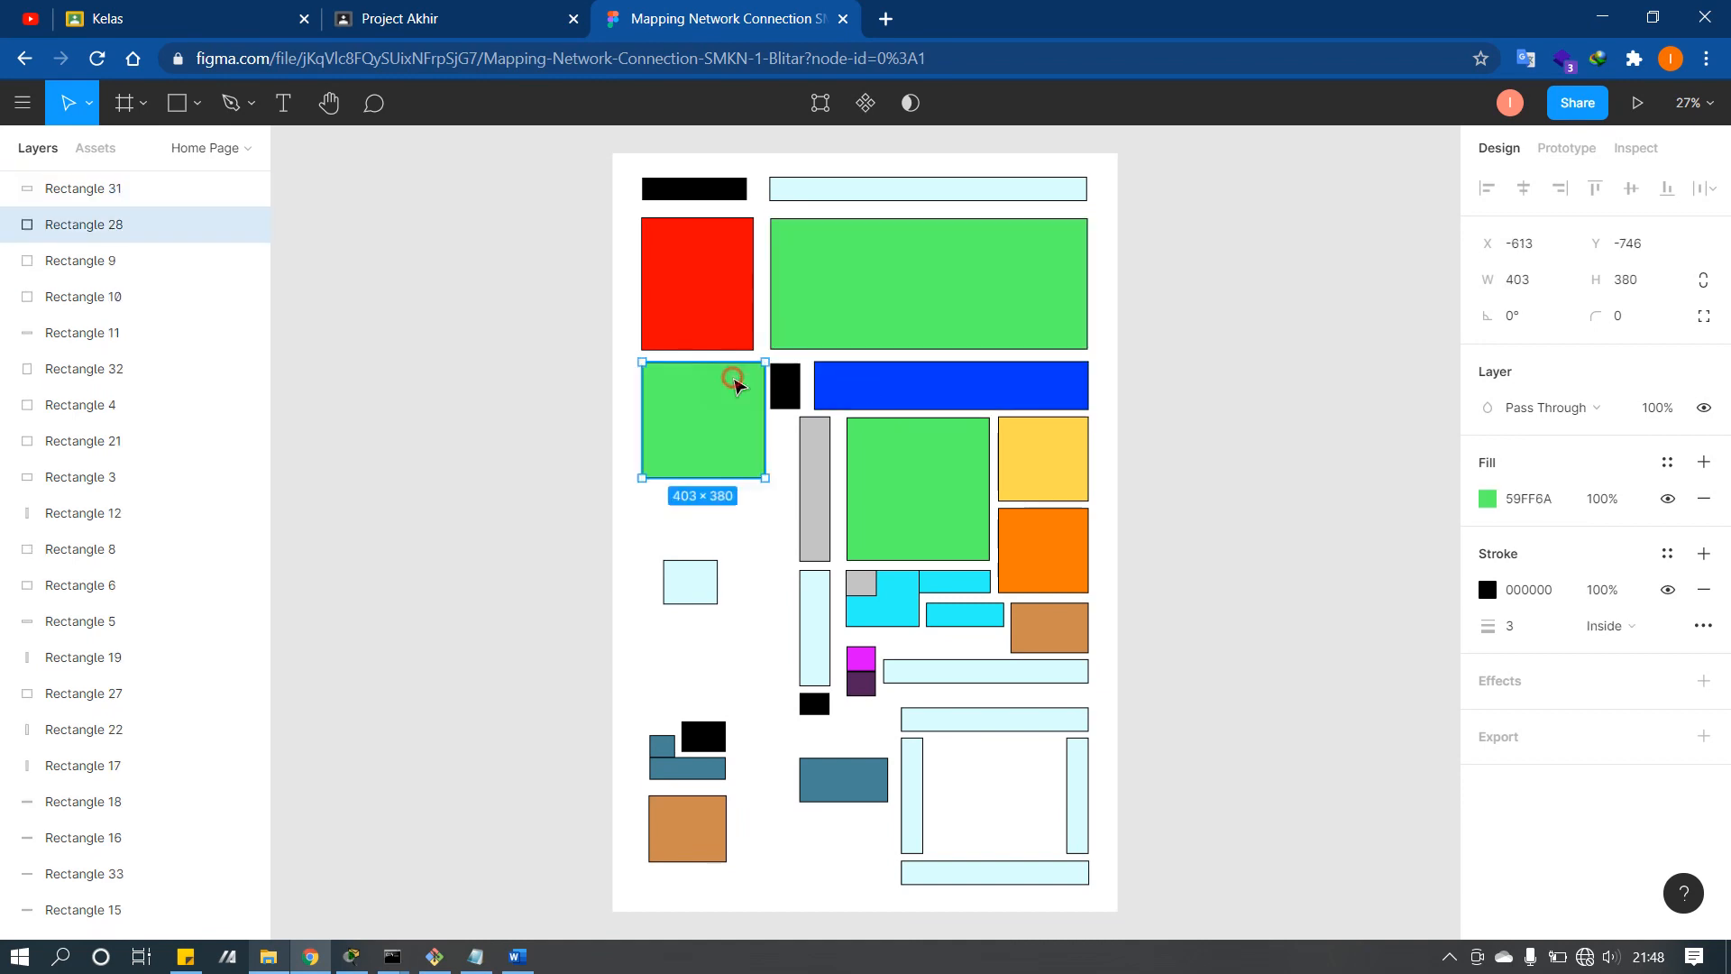
{"action": "left_click", "coordinate": [793, 392]}
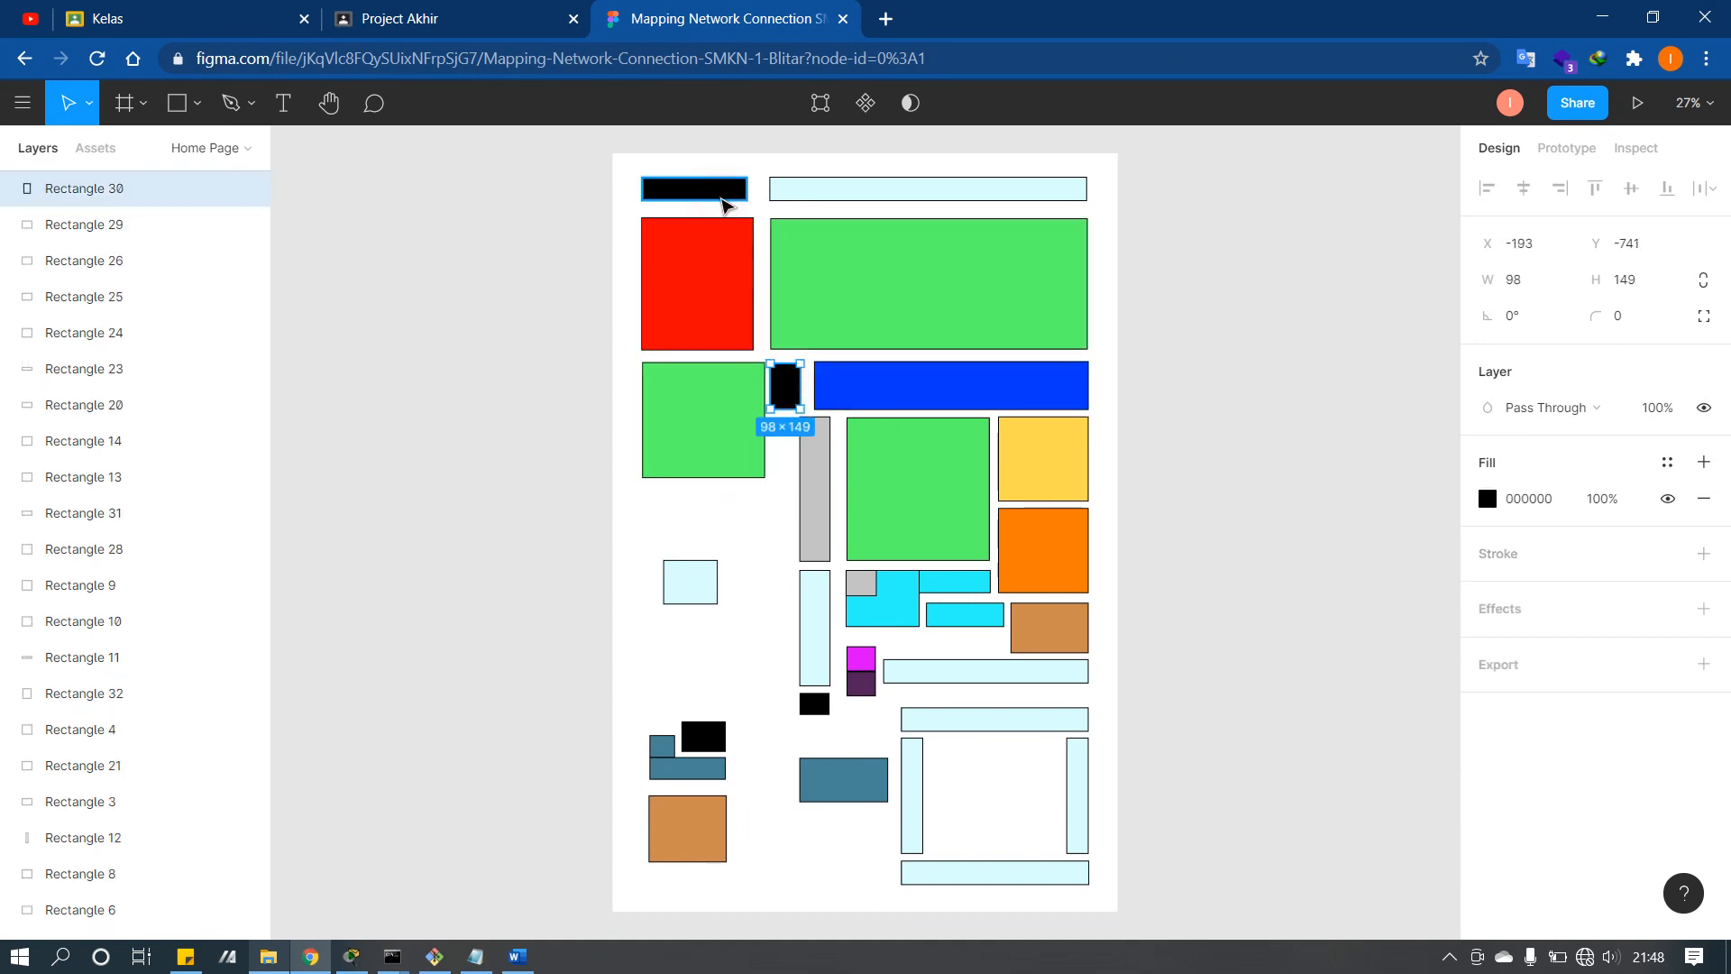
{"action": "left_click", "coordinate": [721, 197]}
{"action": "left_click", "coordinate": [702, 735]}
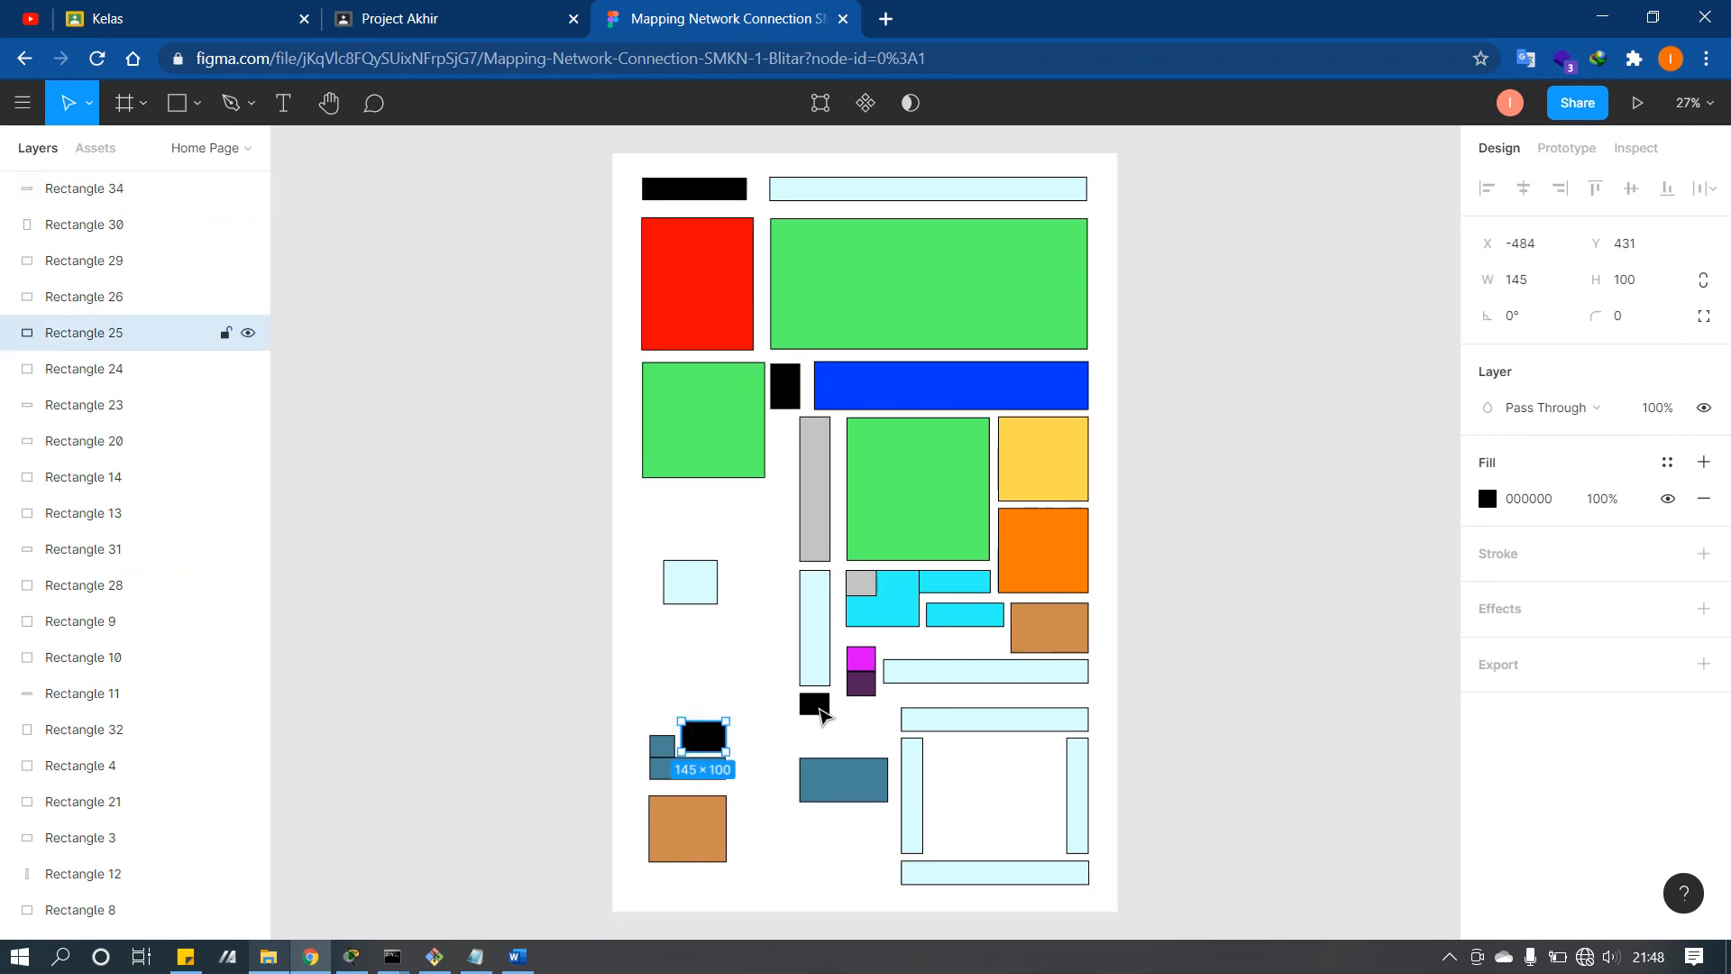
{"action": "left_click", "coordinate": [815, 705]}
{"action": "left_click", "coordinate": [708, 742]}
{"action": "left_click", "coordinate": [816, 708]}
{"action": "left_click", "coordinate": [786, 396]}
{"action": "left_click", "coordinate": [712, 195]}
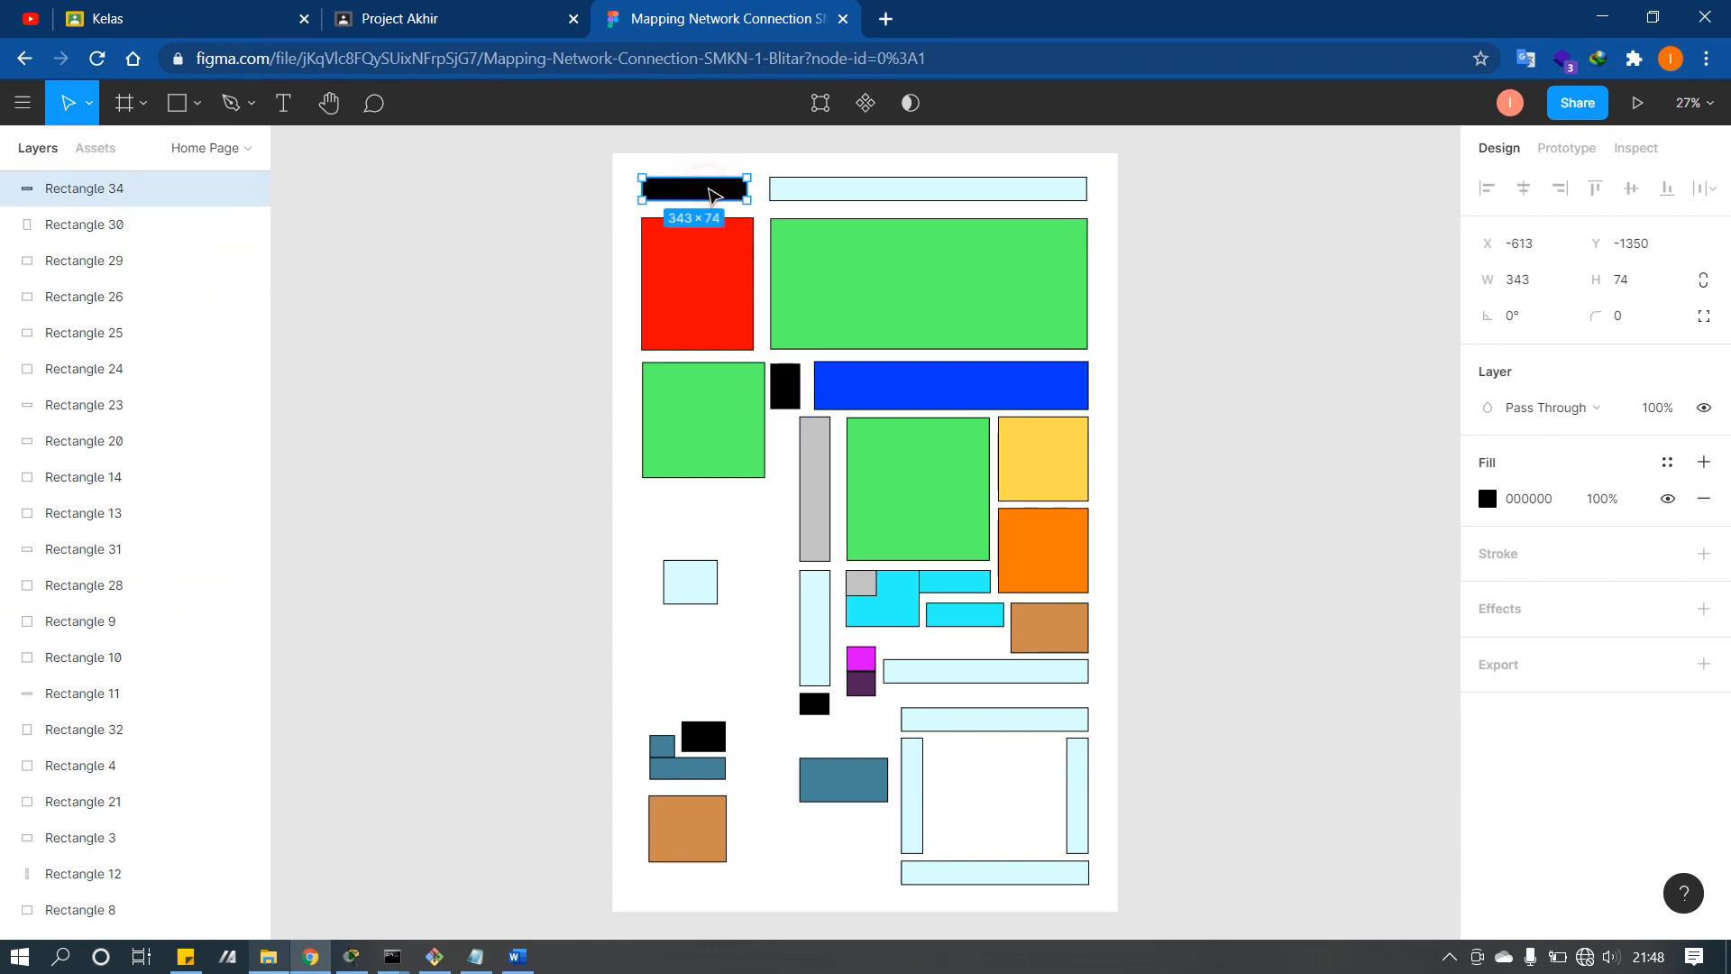
{"action": "left_click", "coordinate": [716, 735]}
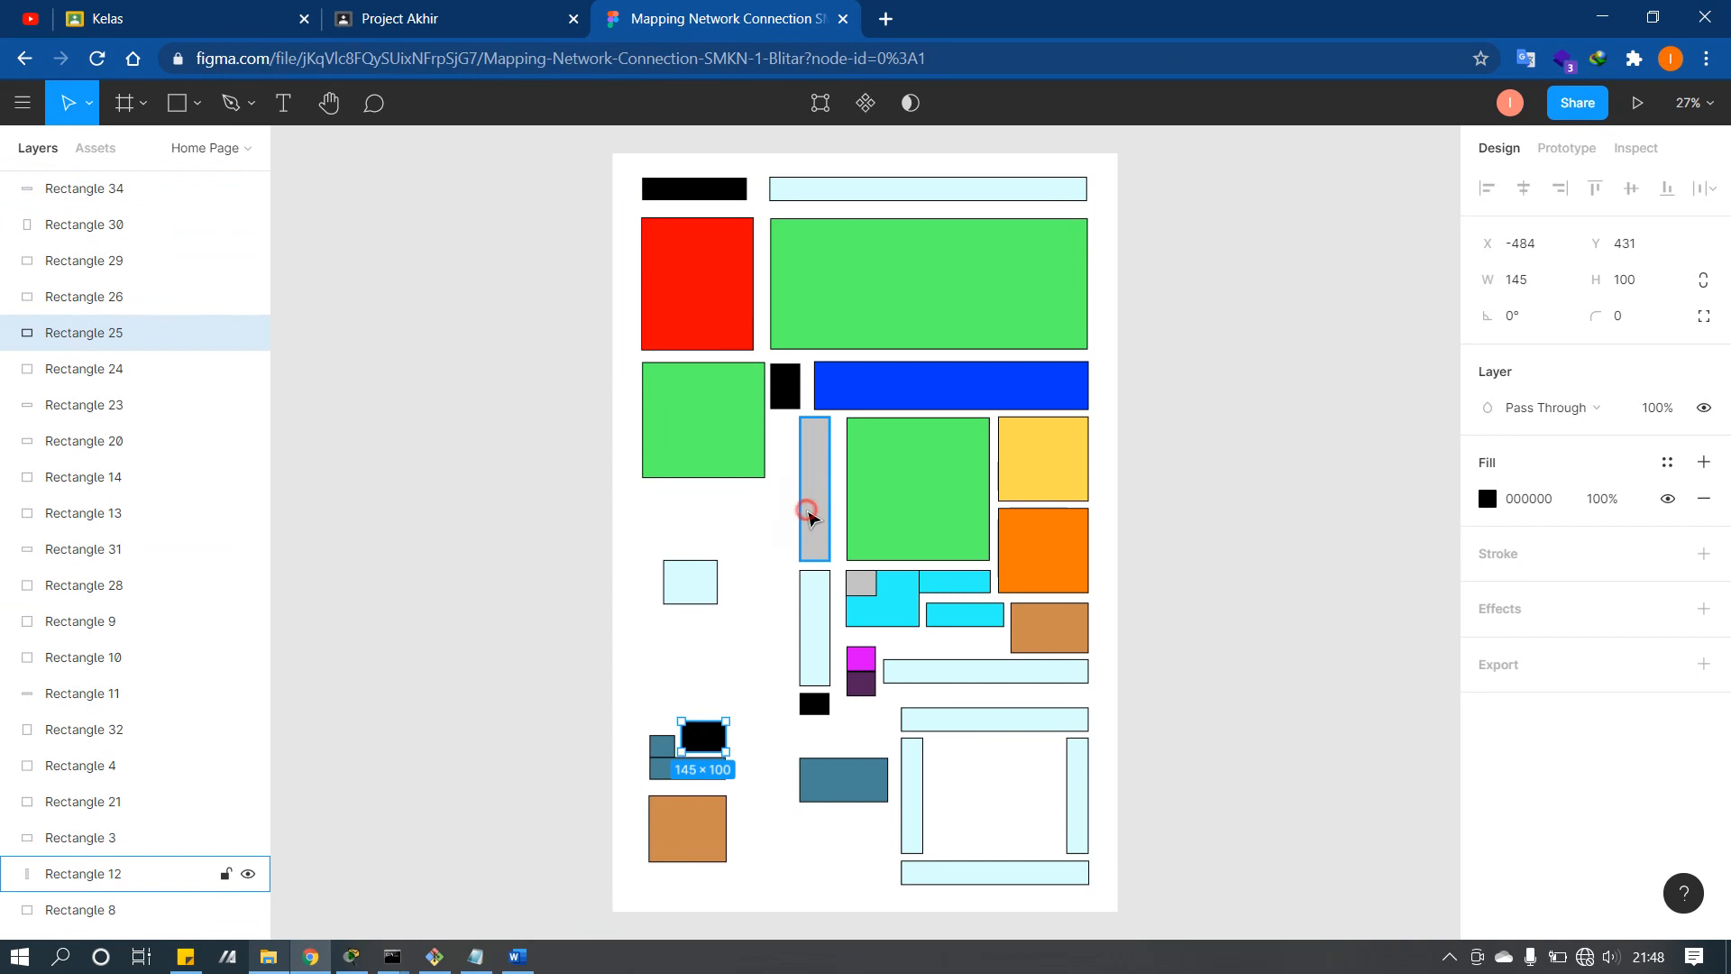
{"action": "left_click", "coordinate": [807, 514]}
{"action": "left_click", "coordinate": [860, 581]}
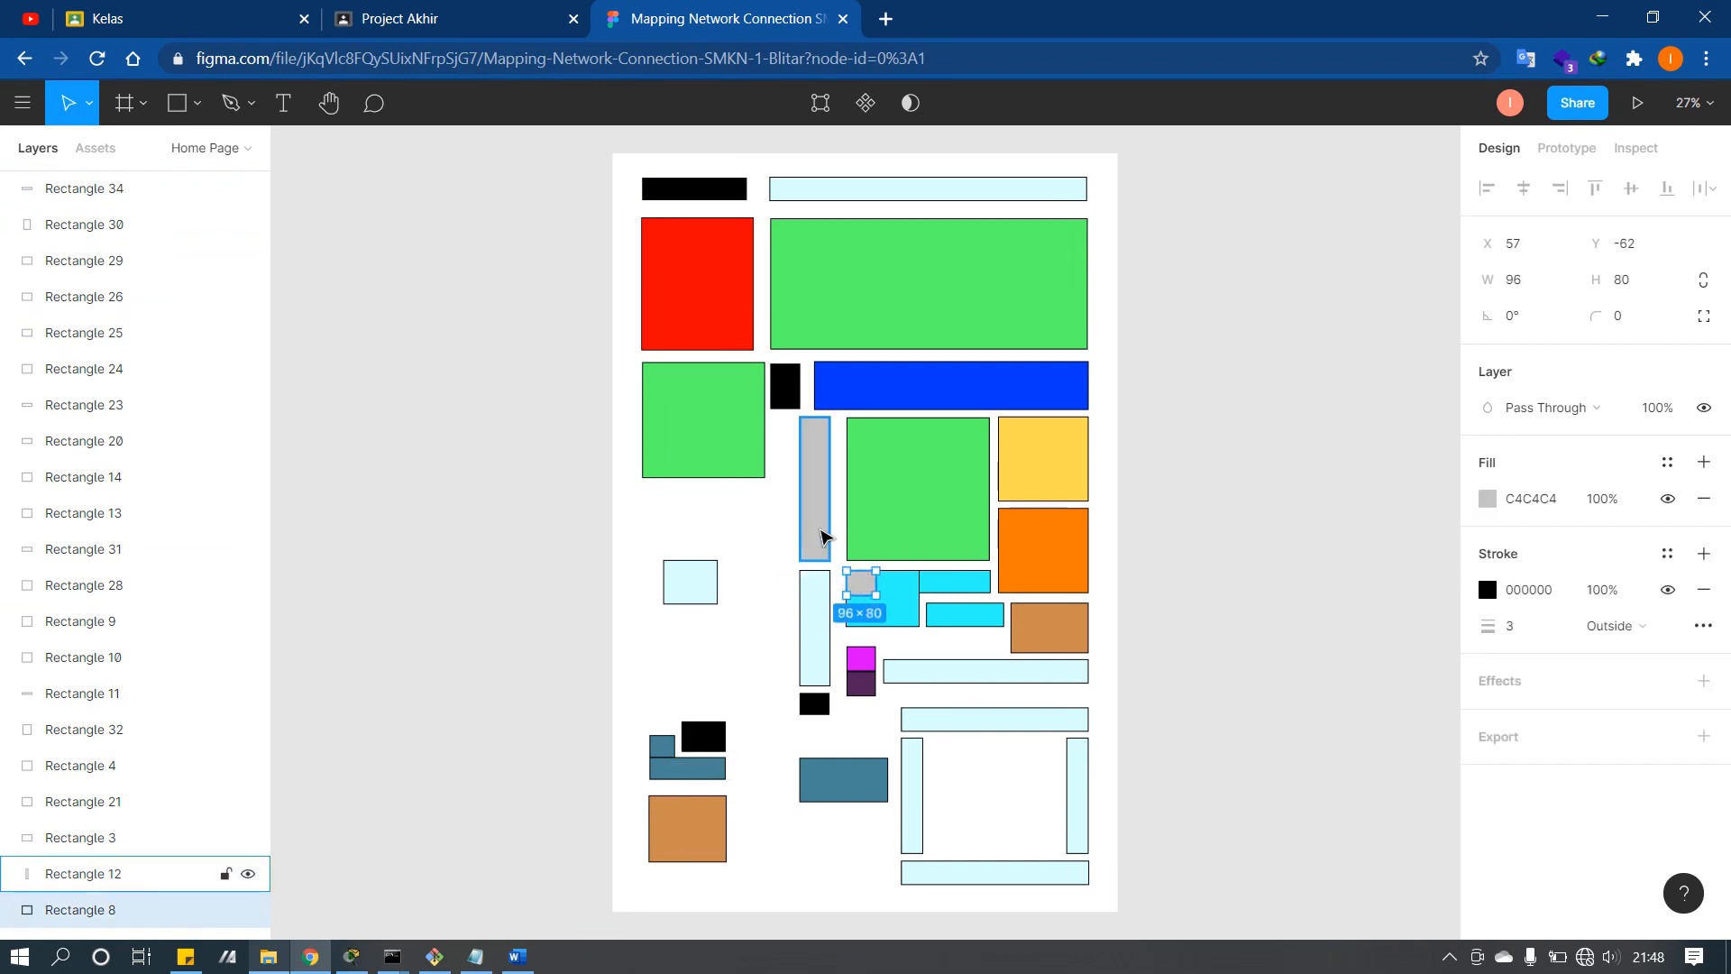
{"action": "left_click", "coordinate": [821, 532]}
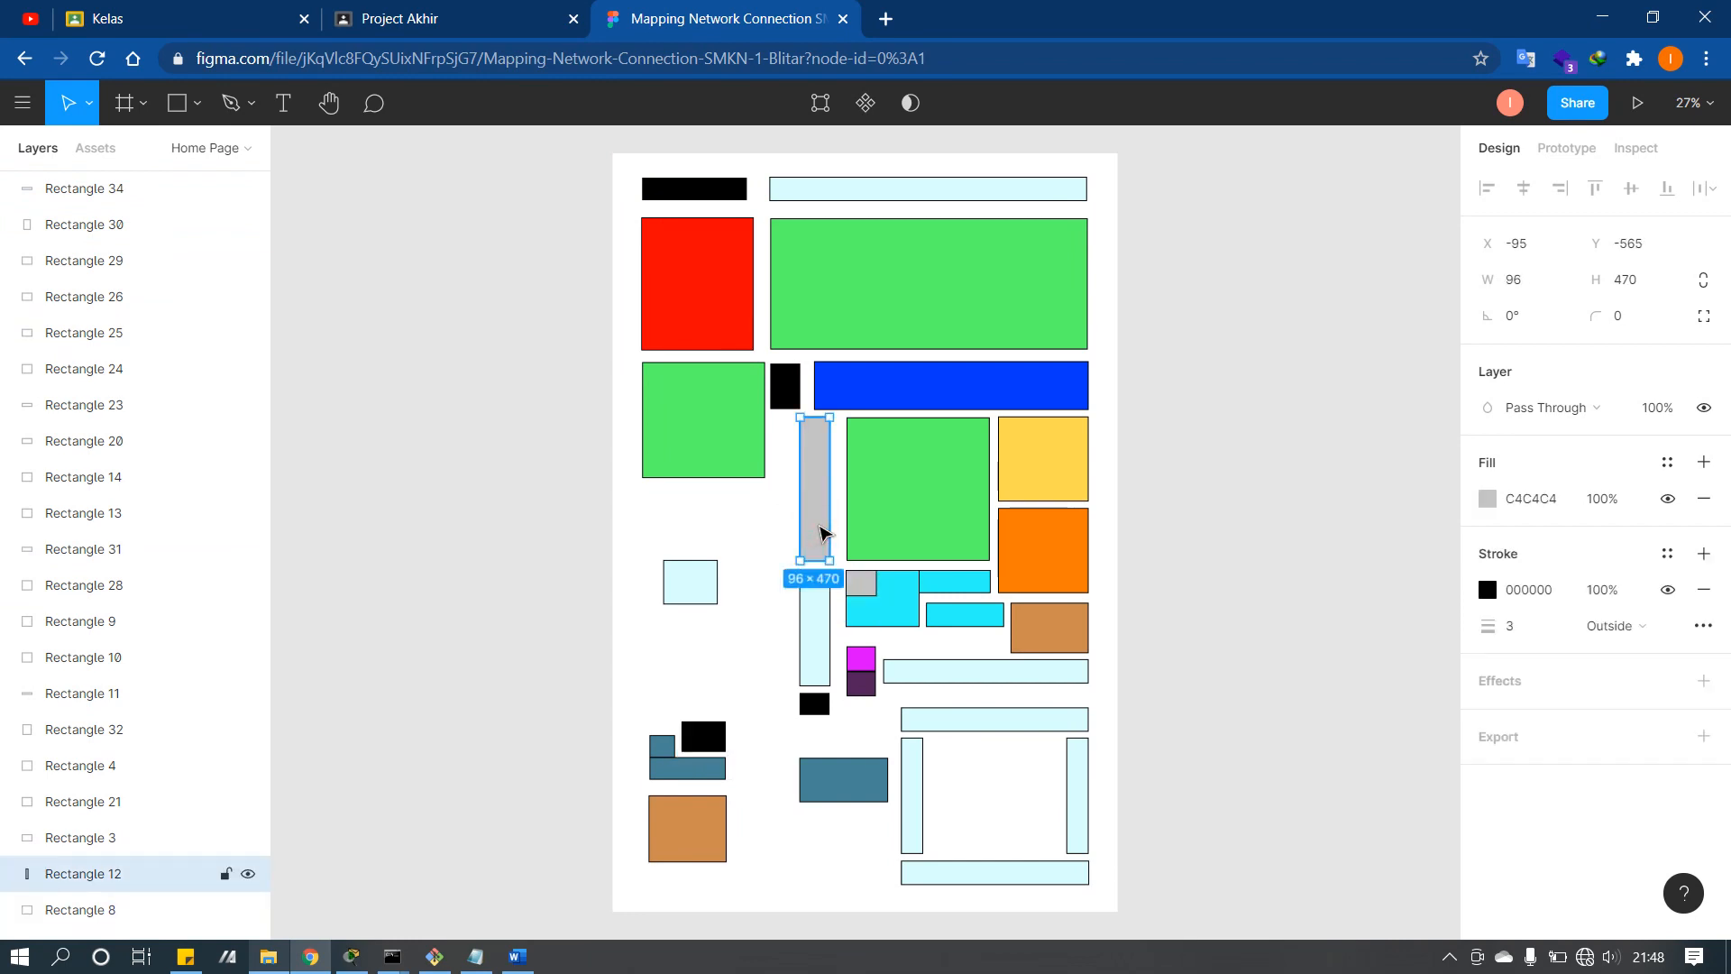
{"action": "left_click", "coordinate": [747, 437]}
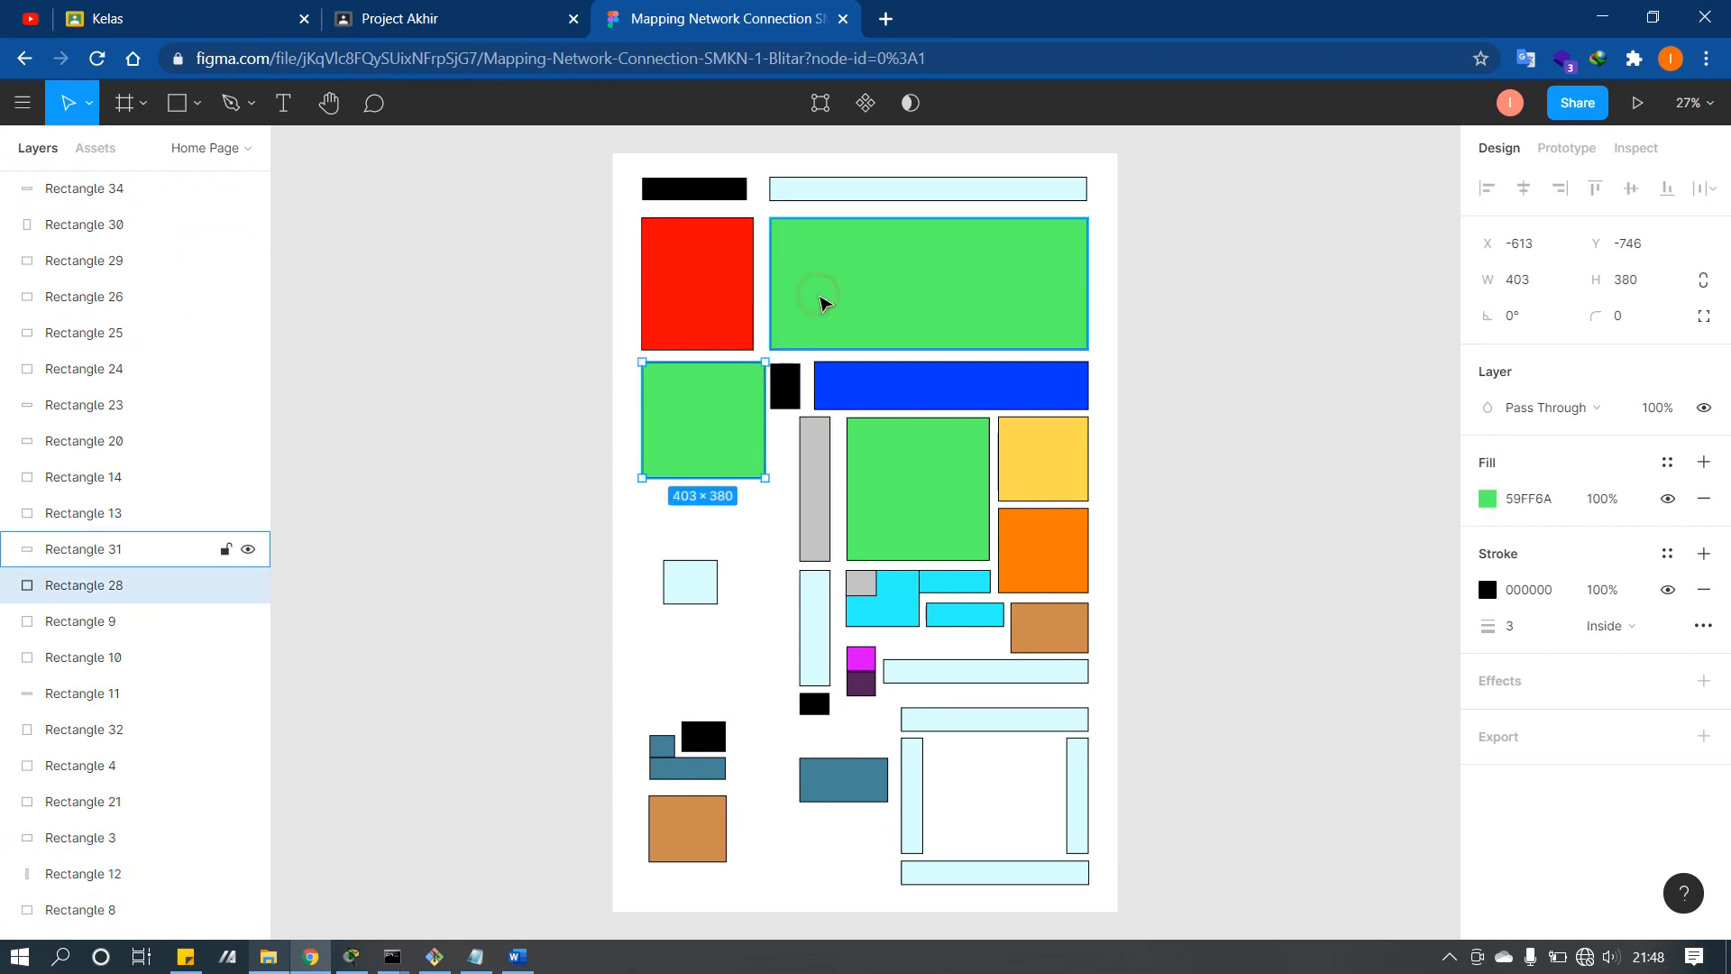
{"action": "left_click", "coordinate": [822, 302]}
{"action": "left_click", "coordinate": [889, 475]}
{"action": "left_click", "coordinate": [734, 429]}
{"action": "left_click", "coordinate": [870, 312]}
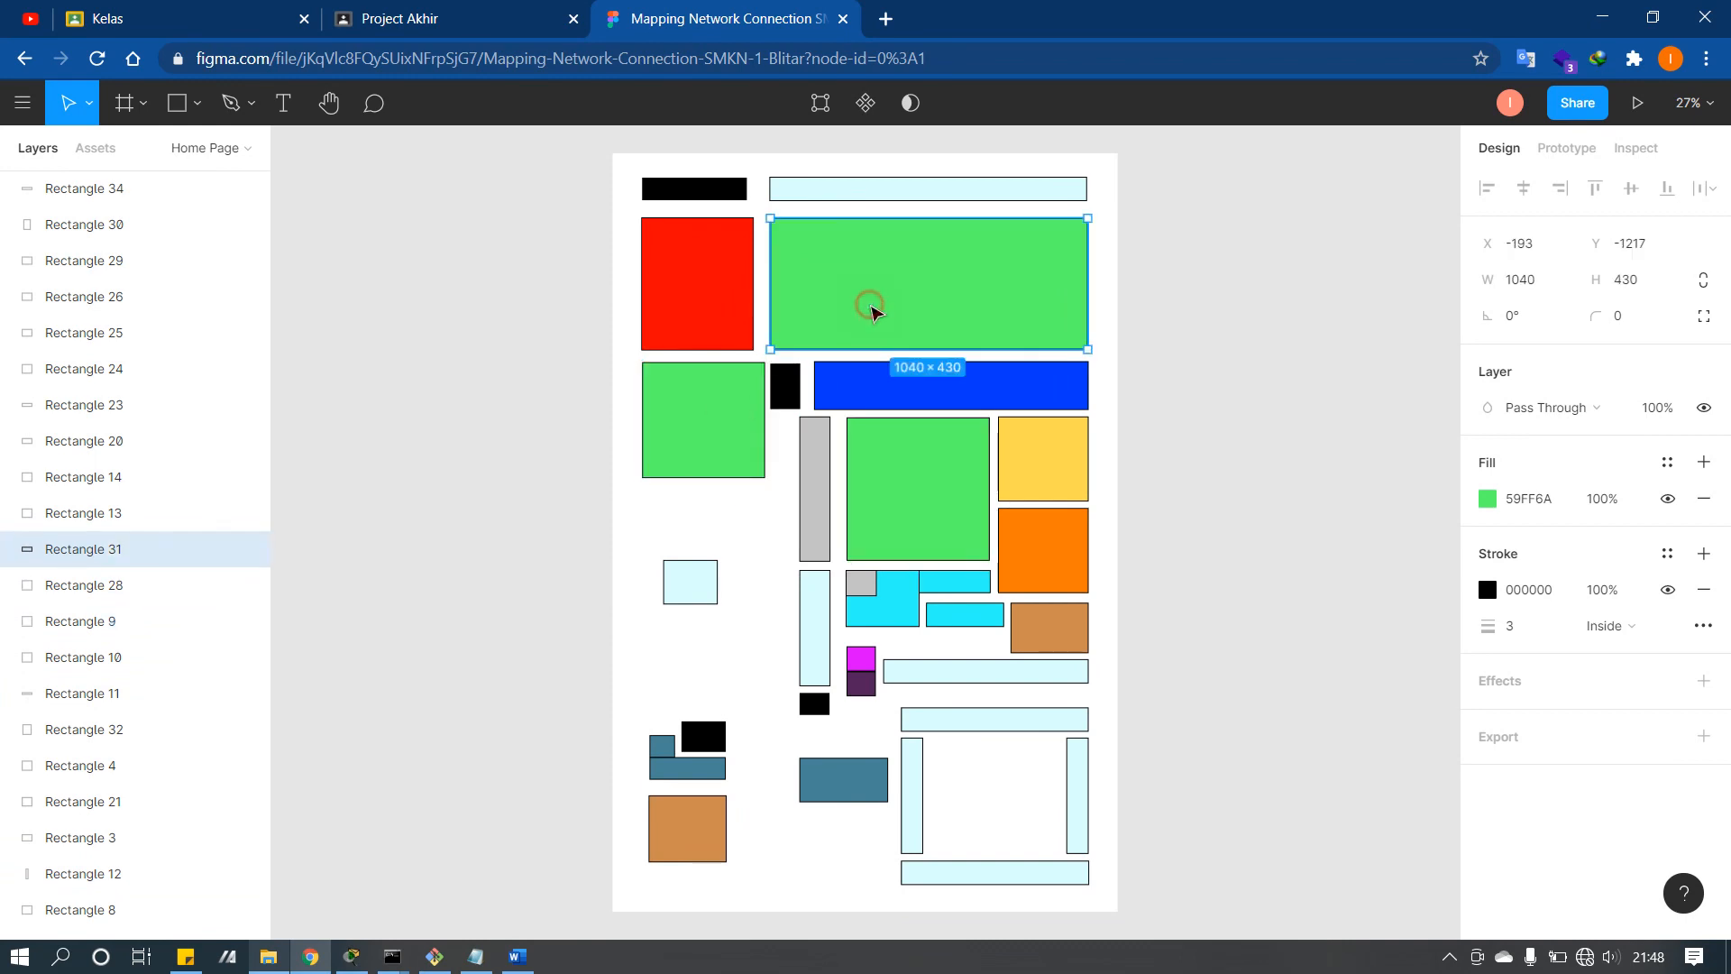
{"action": "left_click", "coordinate": [935, 475]}
{"action": "left_click", "coordinate": [780, 435]}
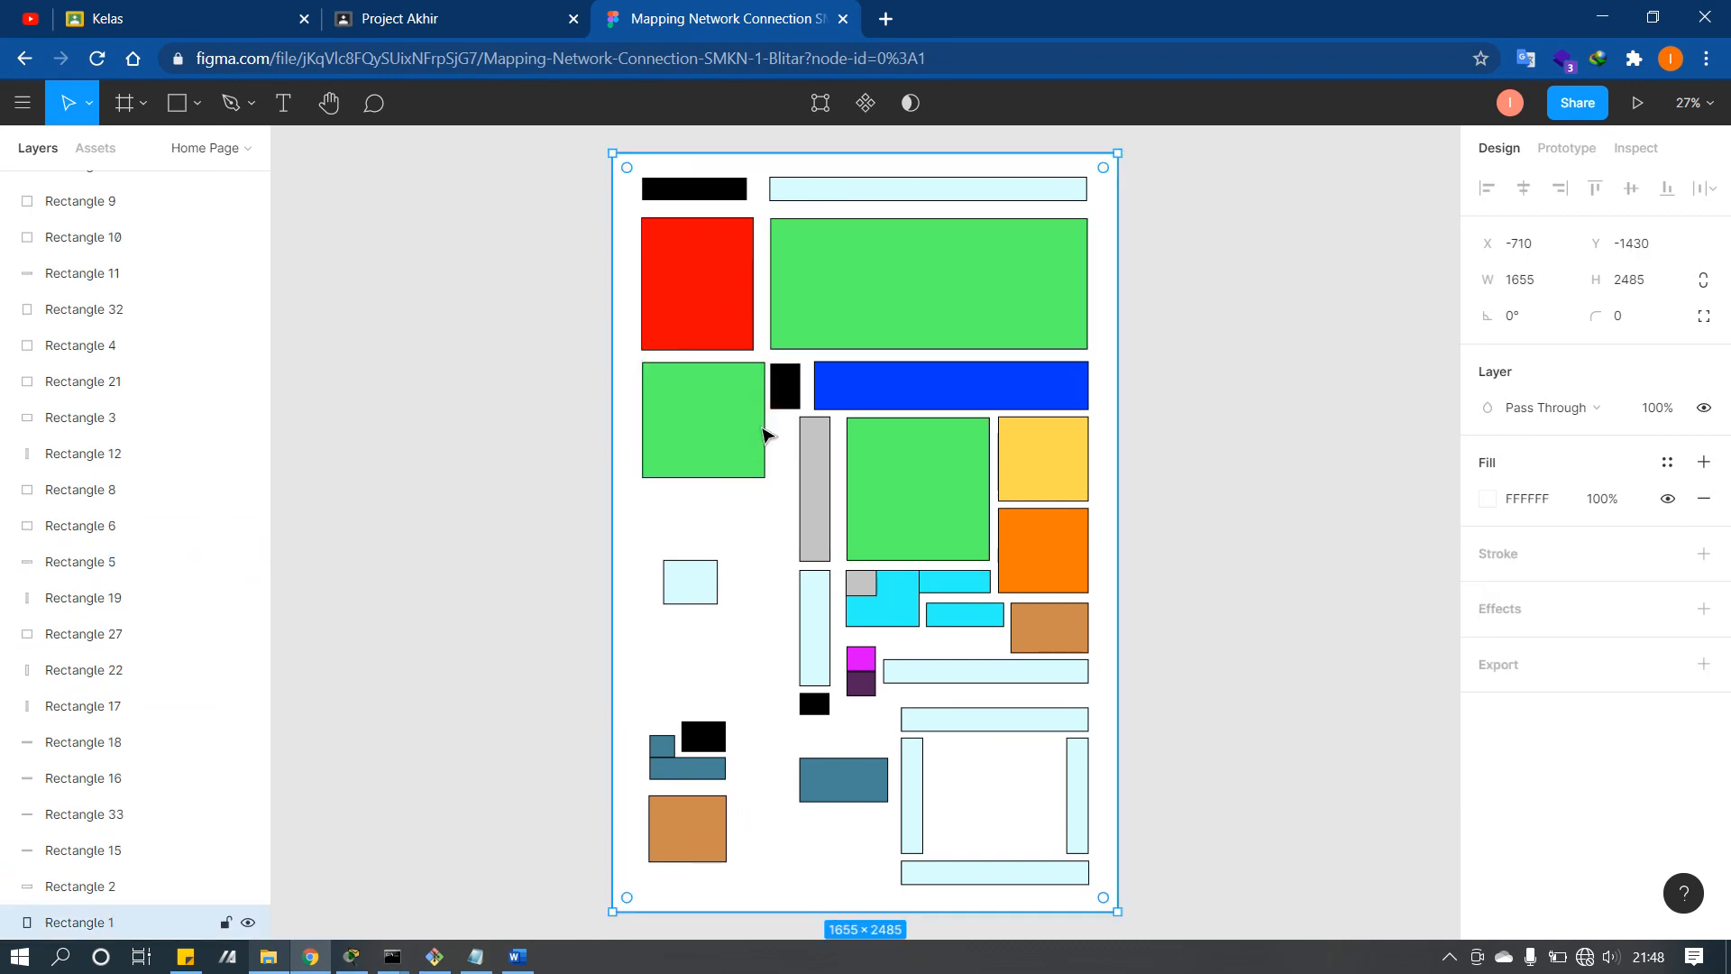
{"action": "left_click", "coordinate": [744, 429]}
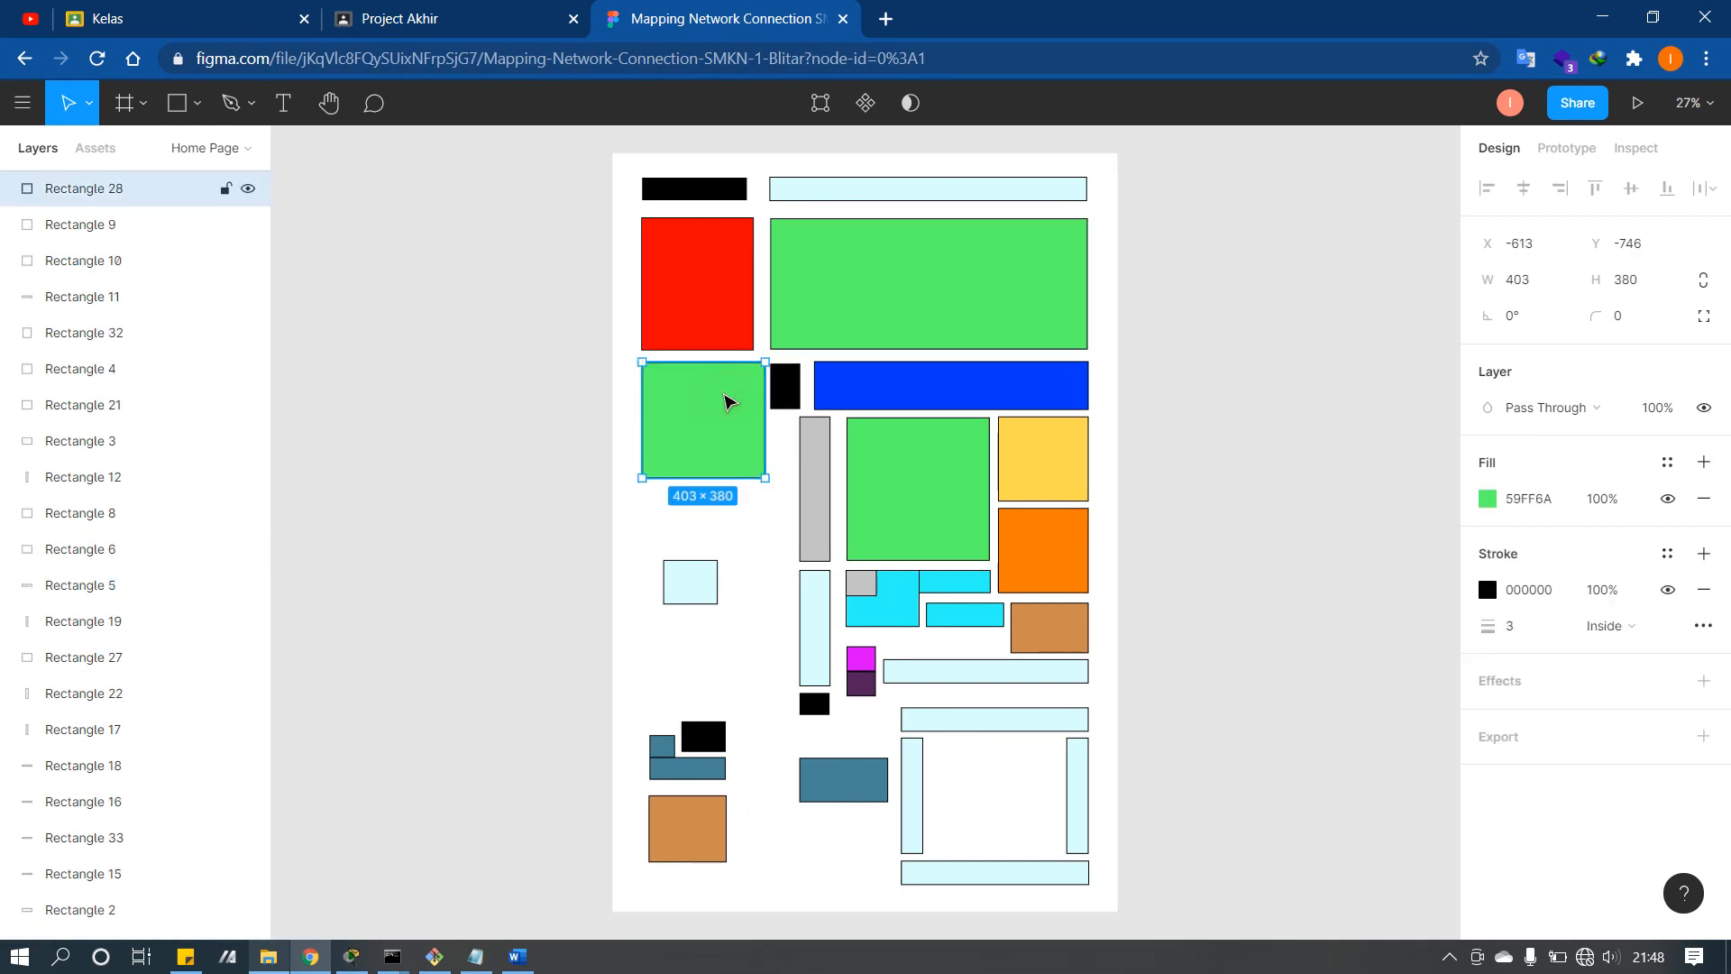
{"action": "left_click", "coordinate": [802, 329]}
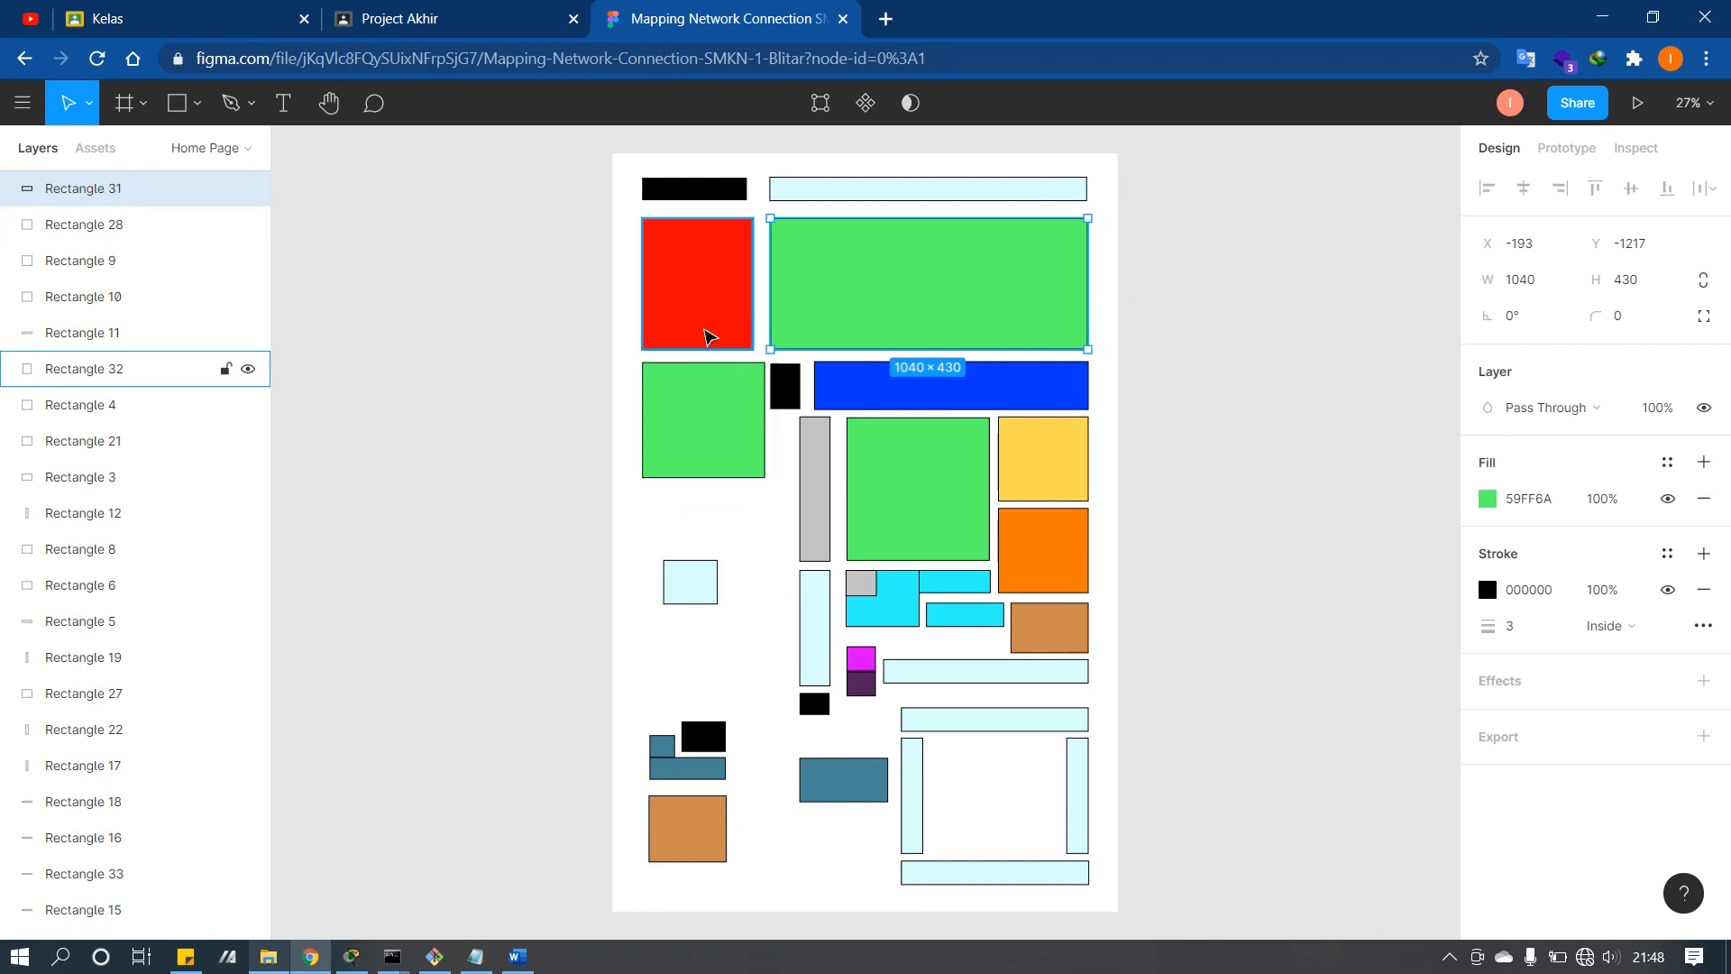
{"action": "left_click", "coordinate": [706, 337]}
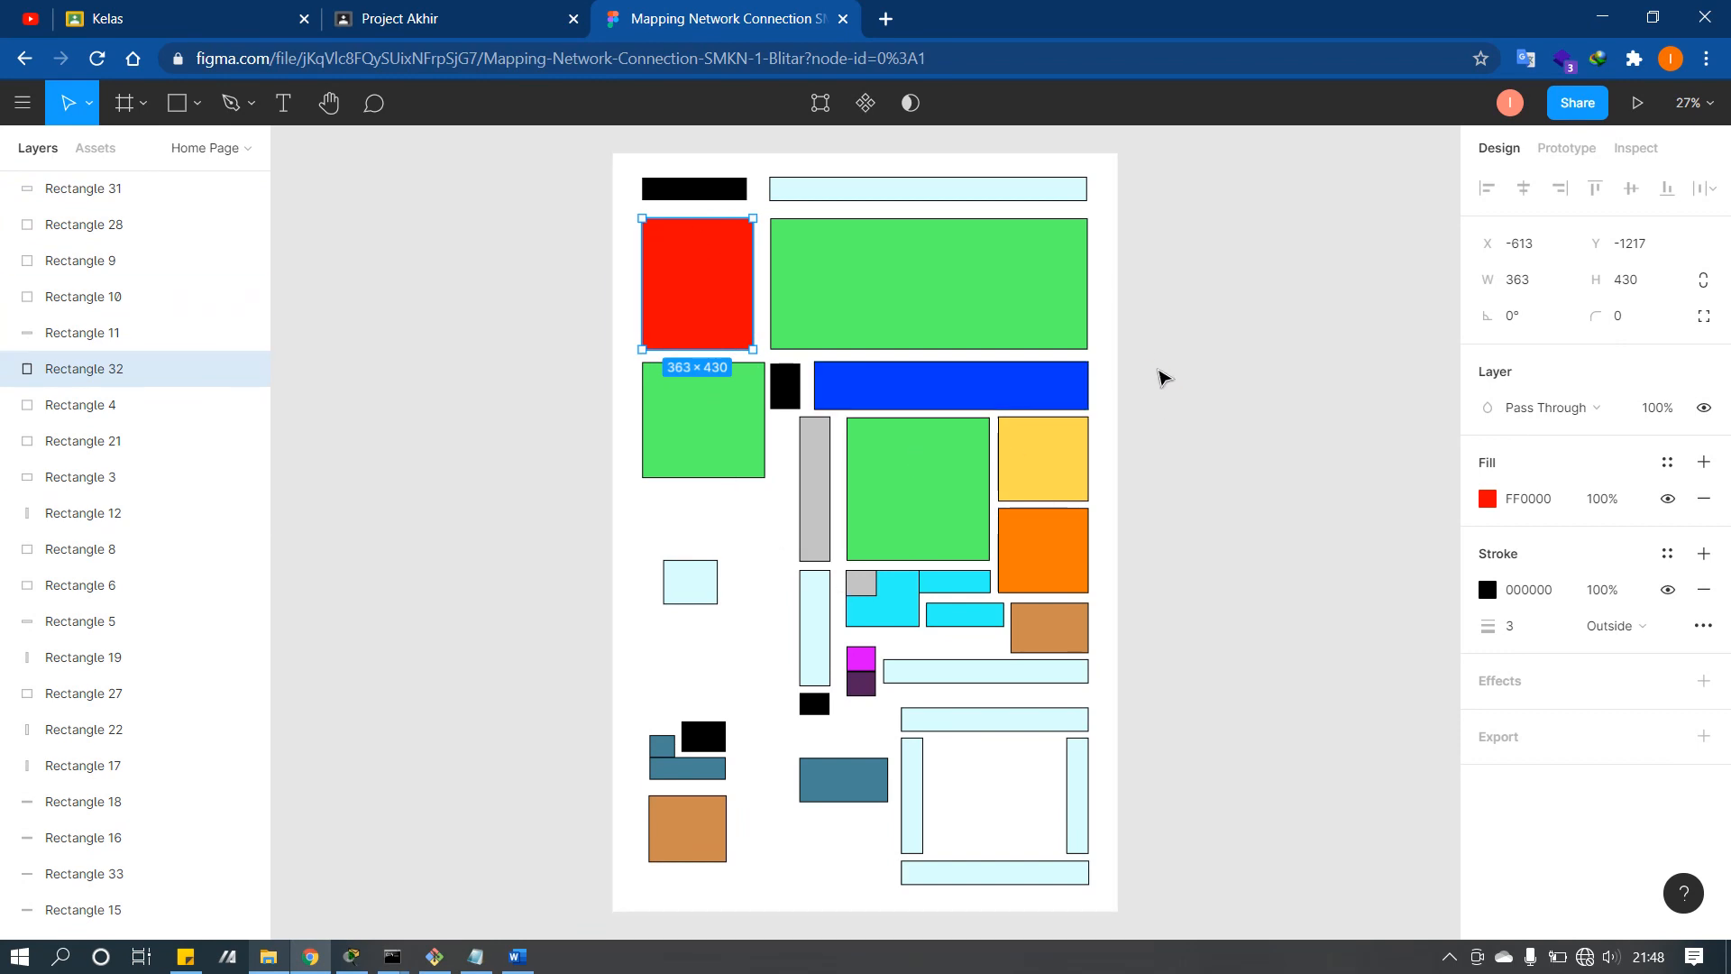
{"action": "left_click", "coordinate": [1159, 375]}
Step: Select then deselect all room blocks on the floor map, and switch to the UAS Jarkom.pkt topology
{"action": "left_click_drag", "start_coordinate": [809, 510], "coordinate": [704, 560]}
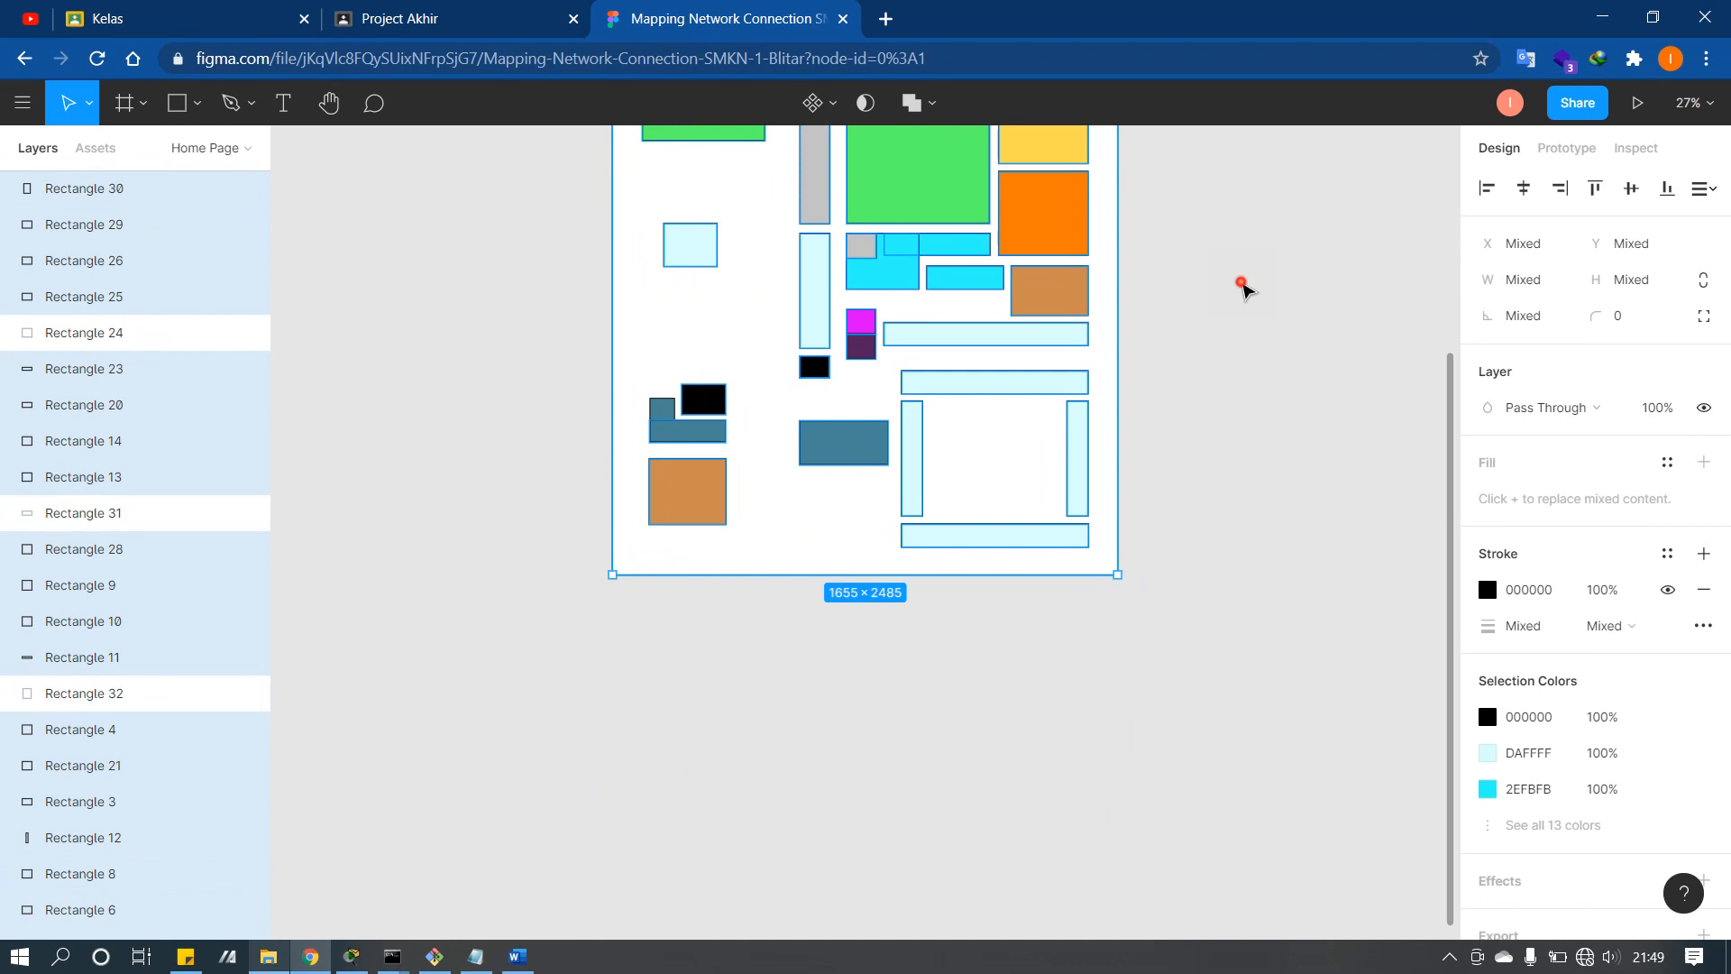
{"action": "left_click", "coordinate": [1245, 287]}
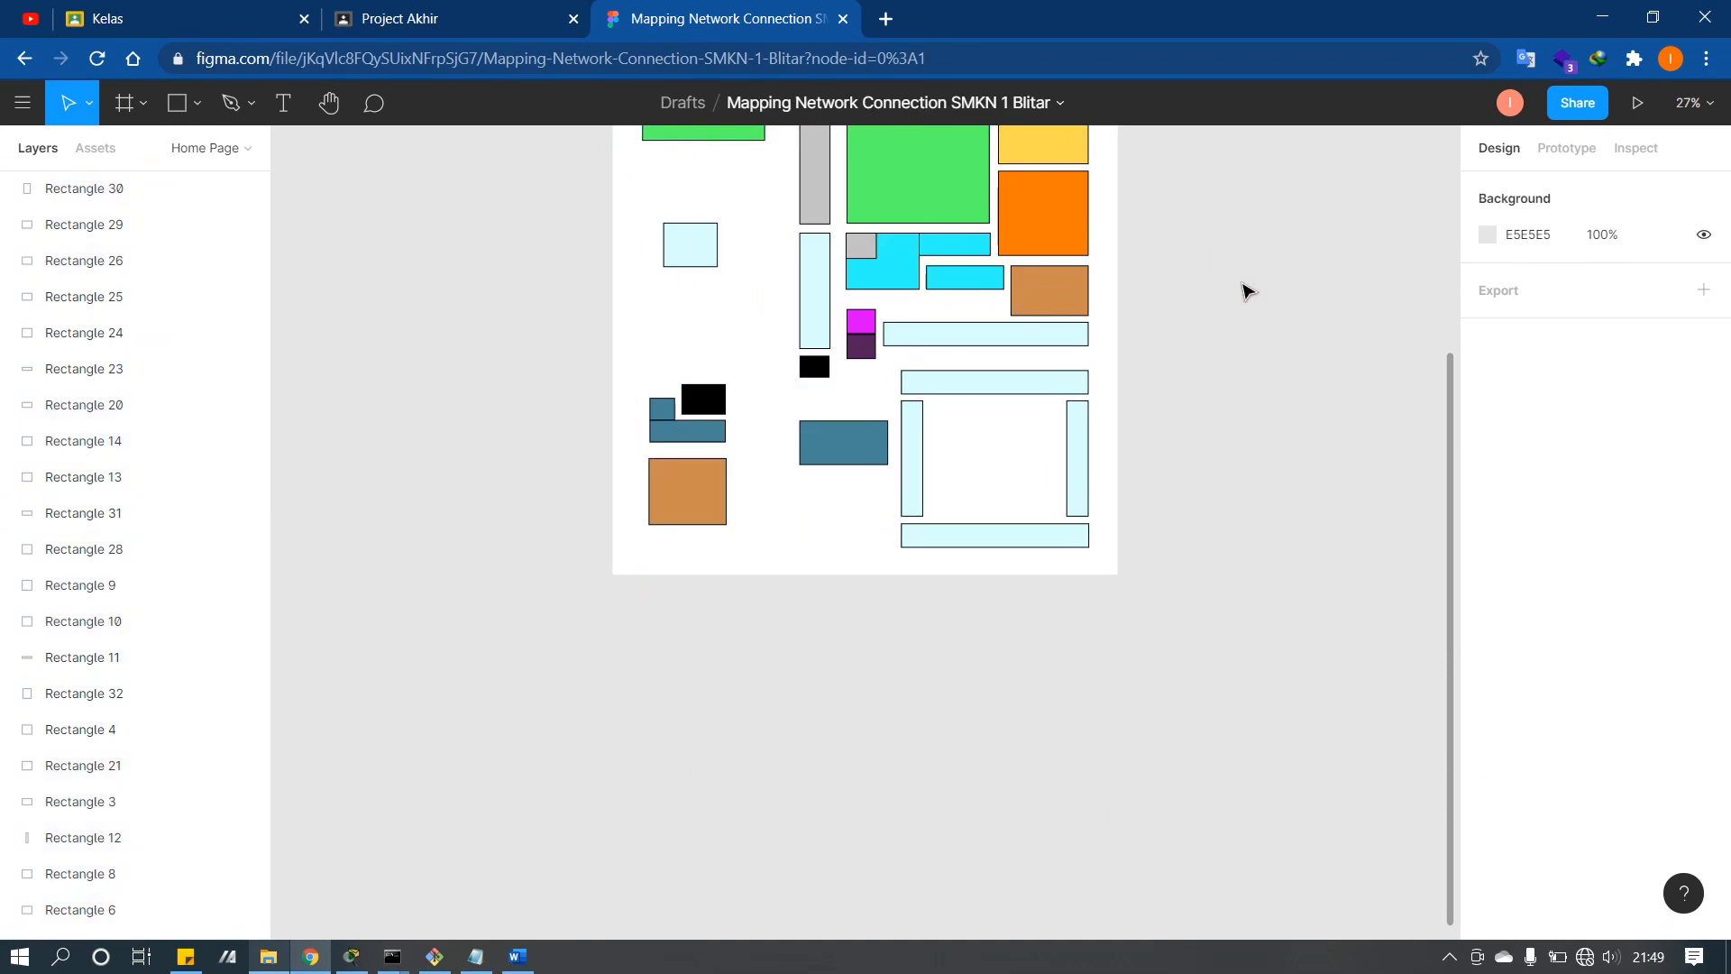
{"action": "left_click_drag", "start_coordinate": [1449, 369], "coordinate": [1453, 216]}
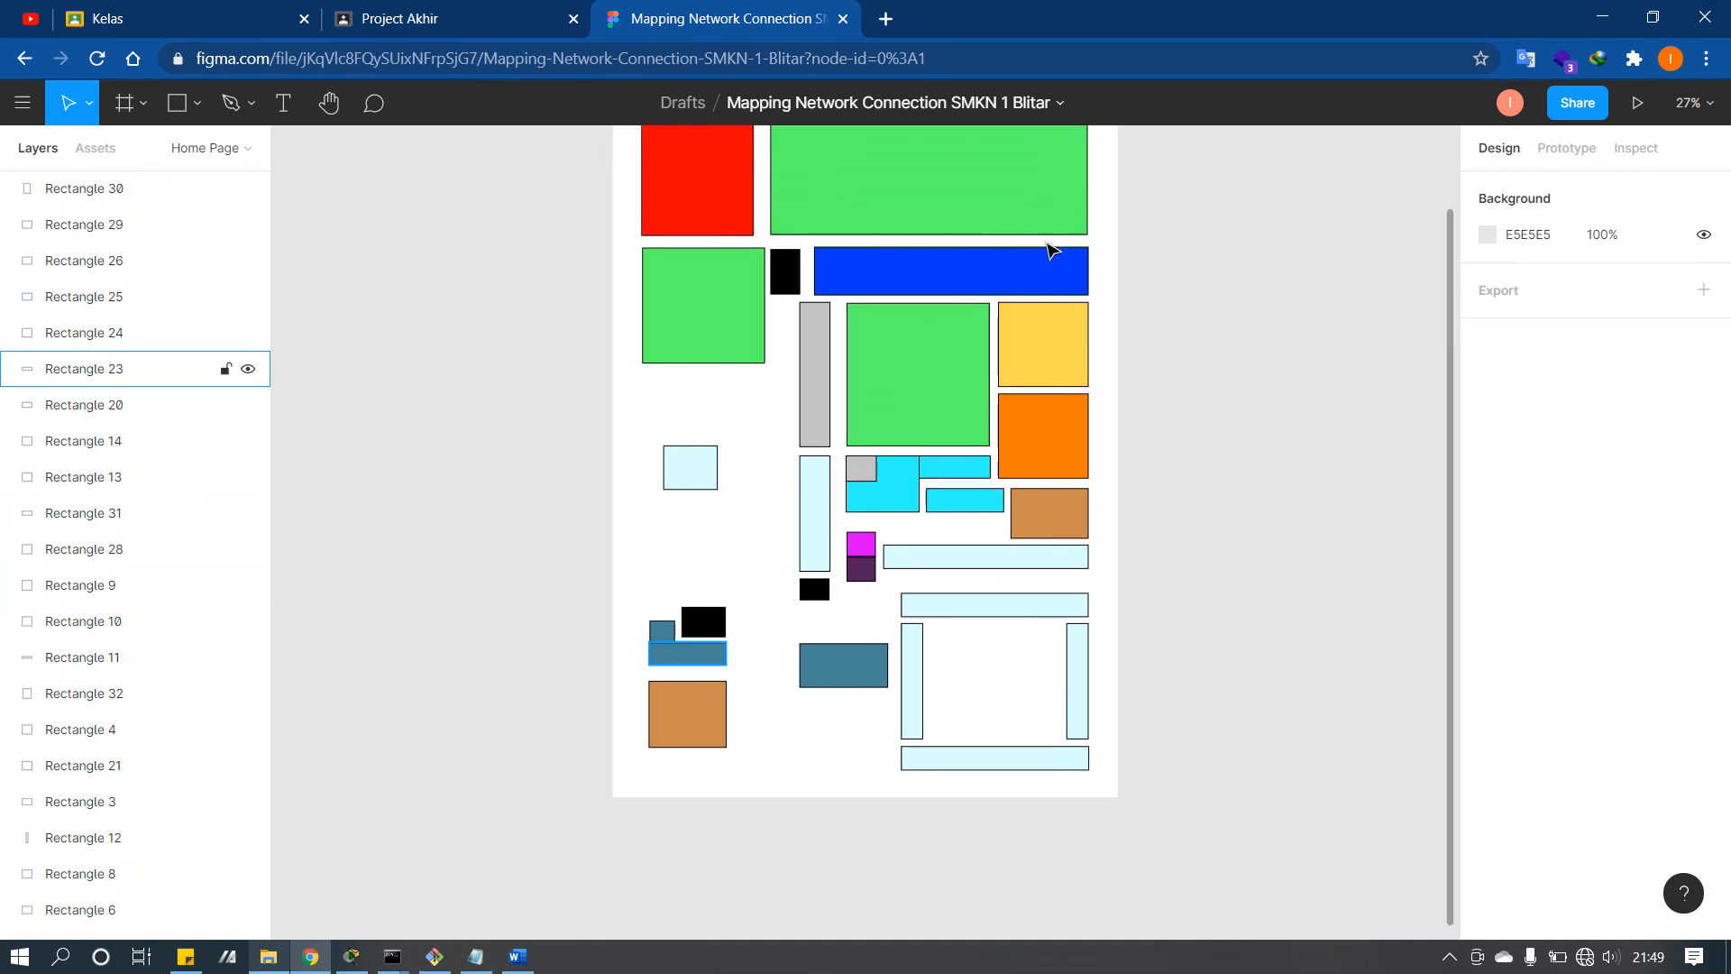
{"action": "left_click_drag", "start_coordinate": [1452, 287], "coordinate": [1452, 212]}
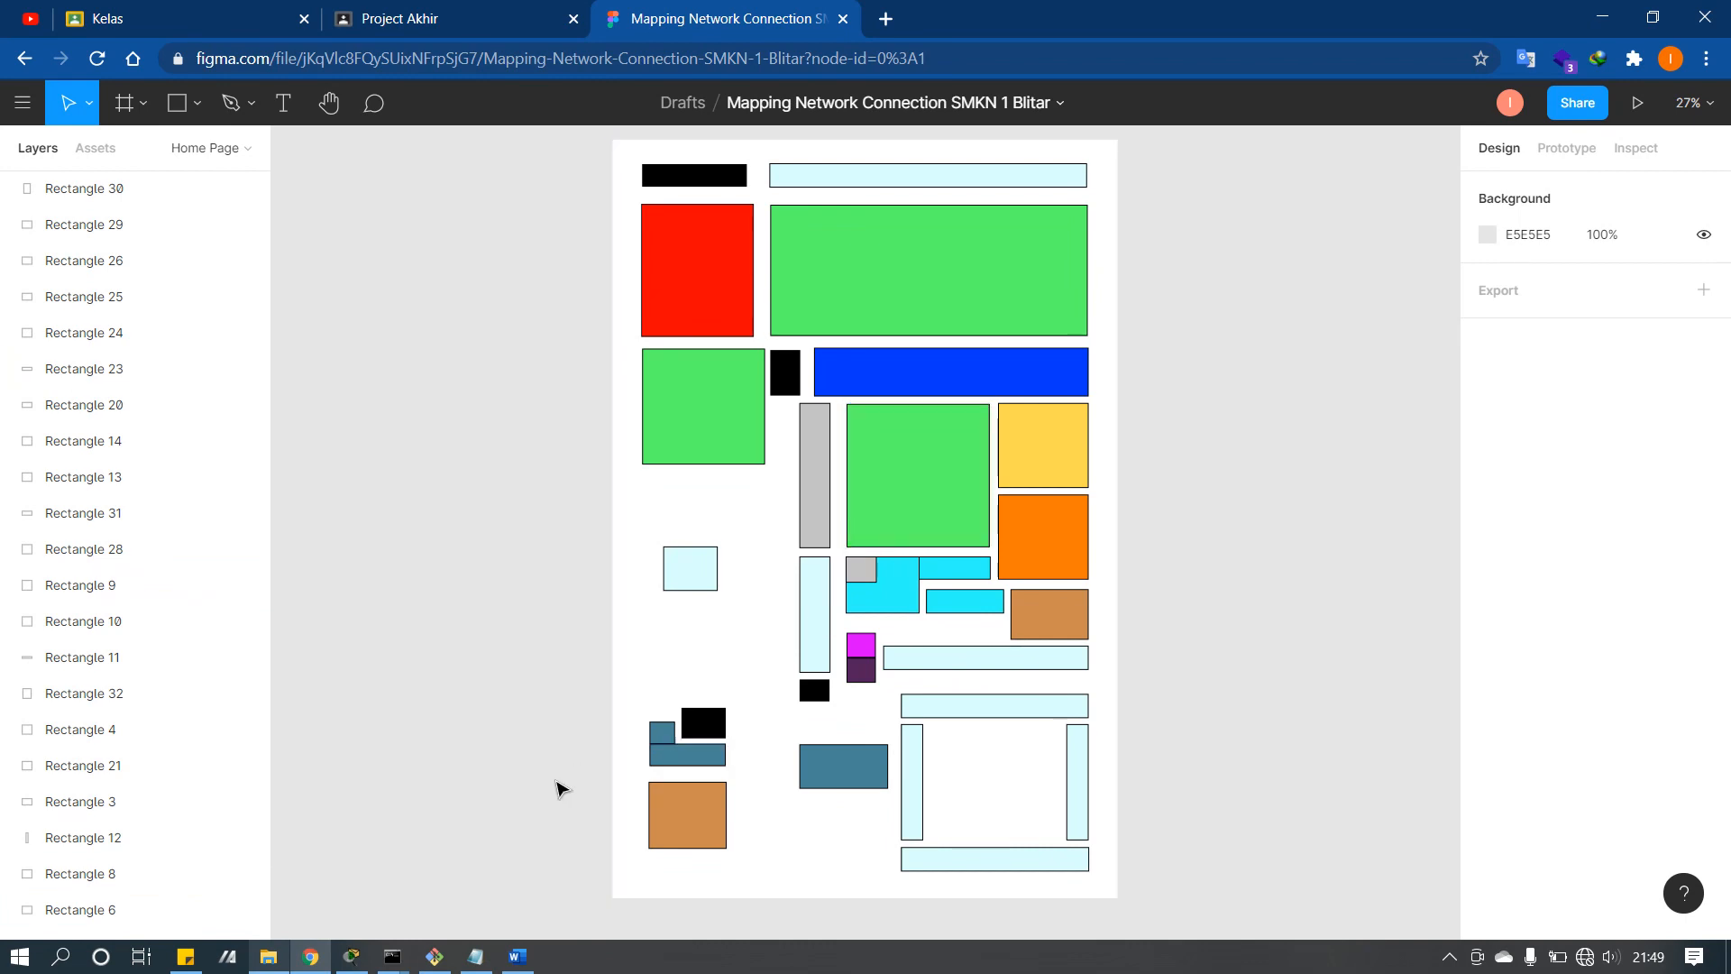
{"action": "left_click", "coordinate": [350, 957]}
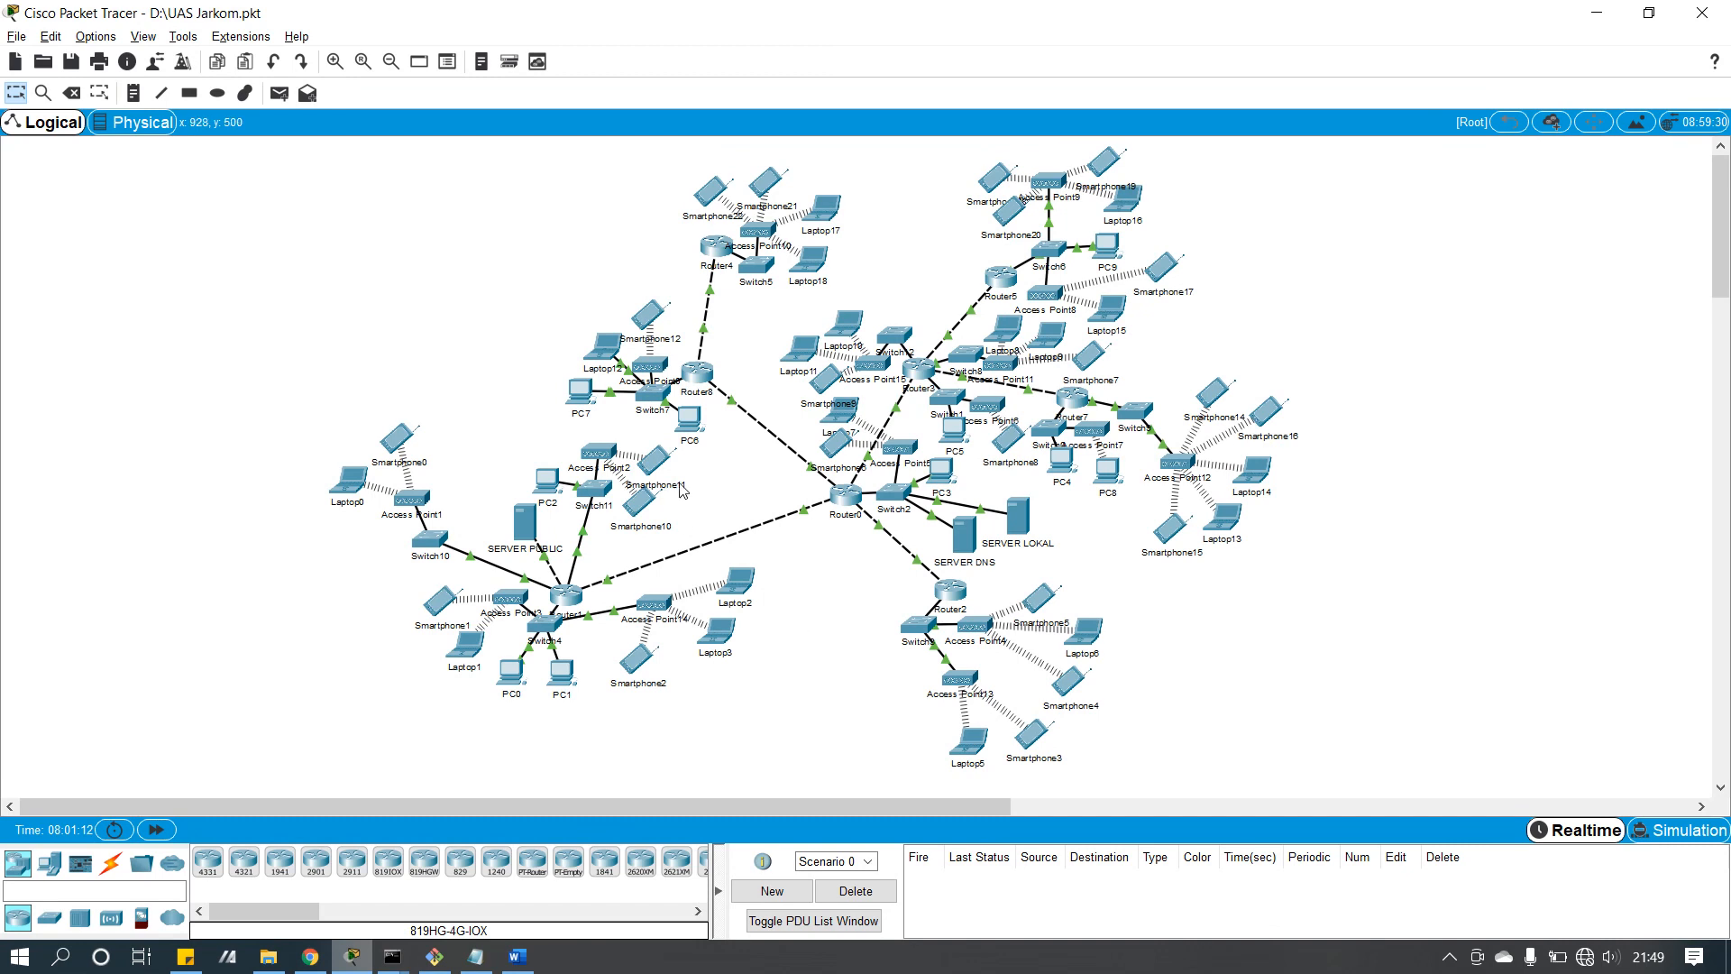
{"action": "left_click", "coordinate": [845, 498]}
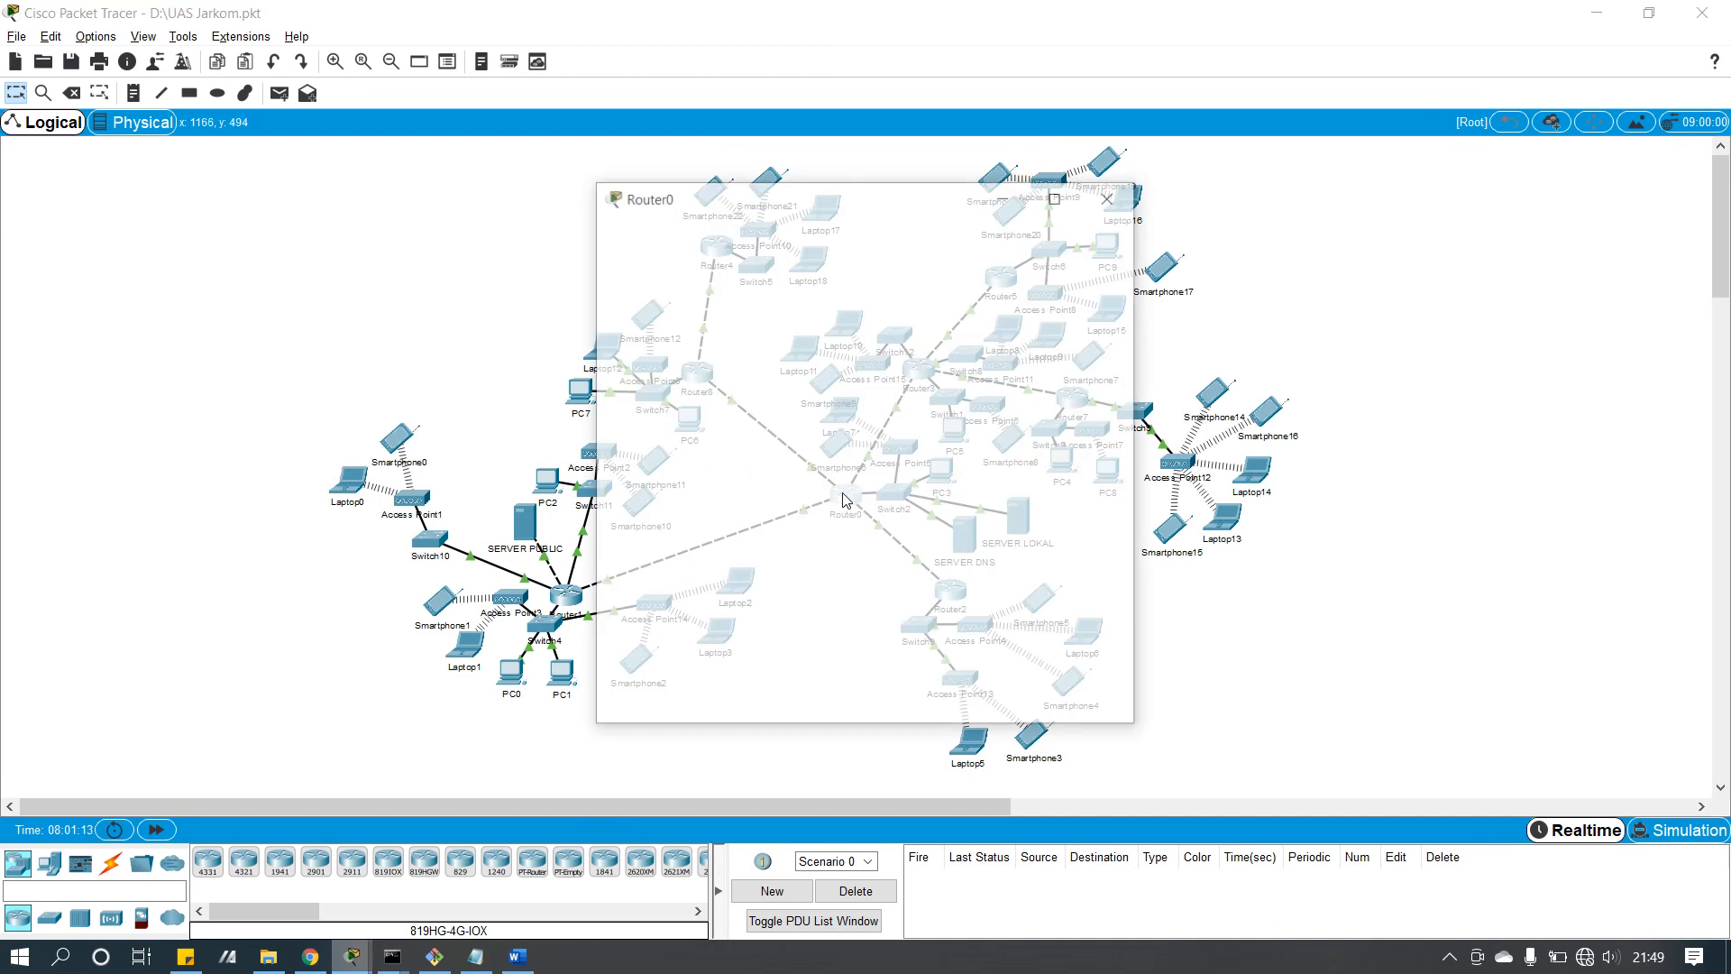
{"action": "left_click", "coordinate": [706, 367]}
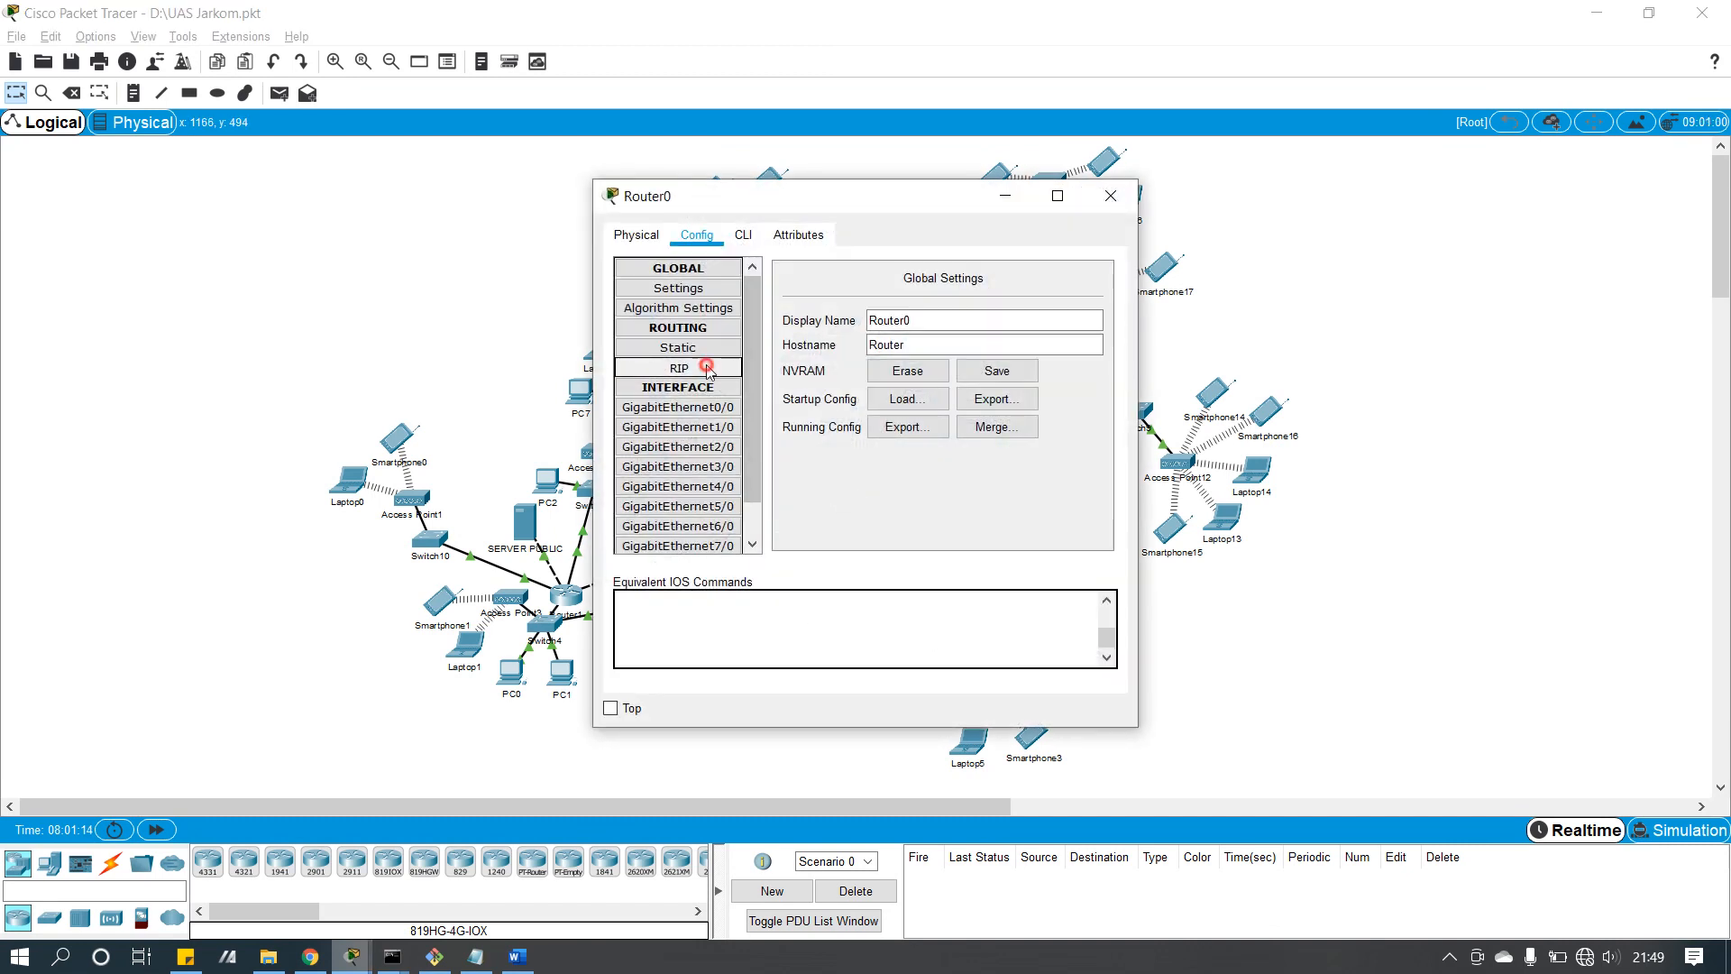
{"action": "left_click", "coordinate": [1102, 214]}
{"action": "left_click", "coordinate": [711, 381]}
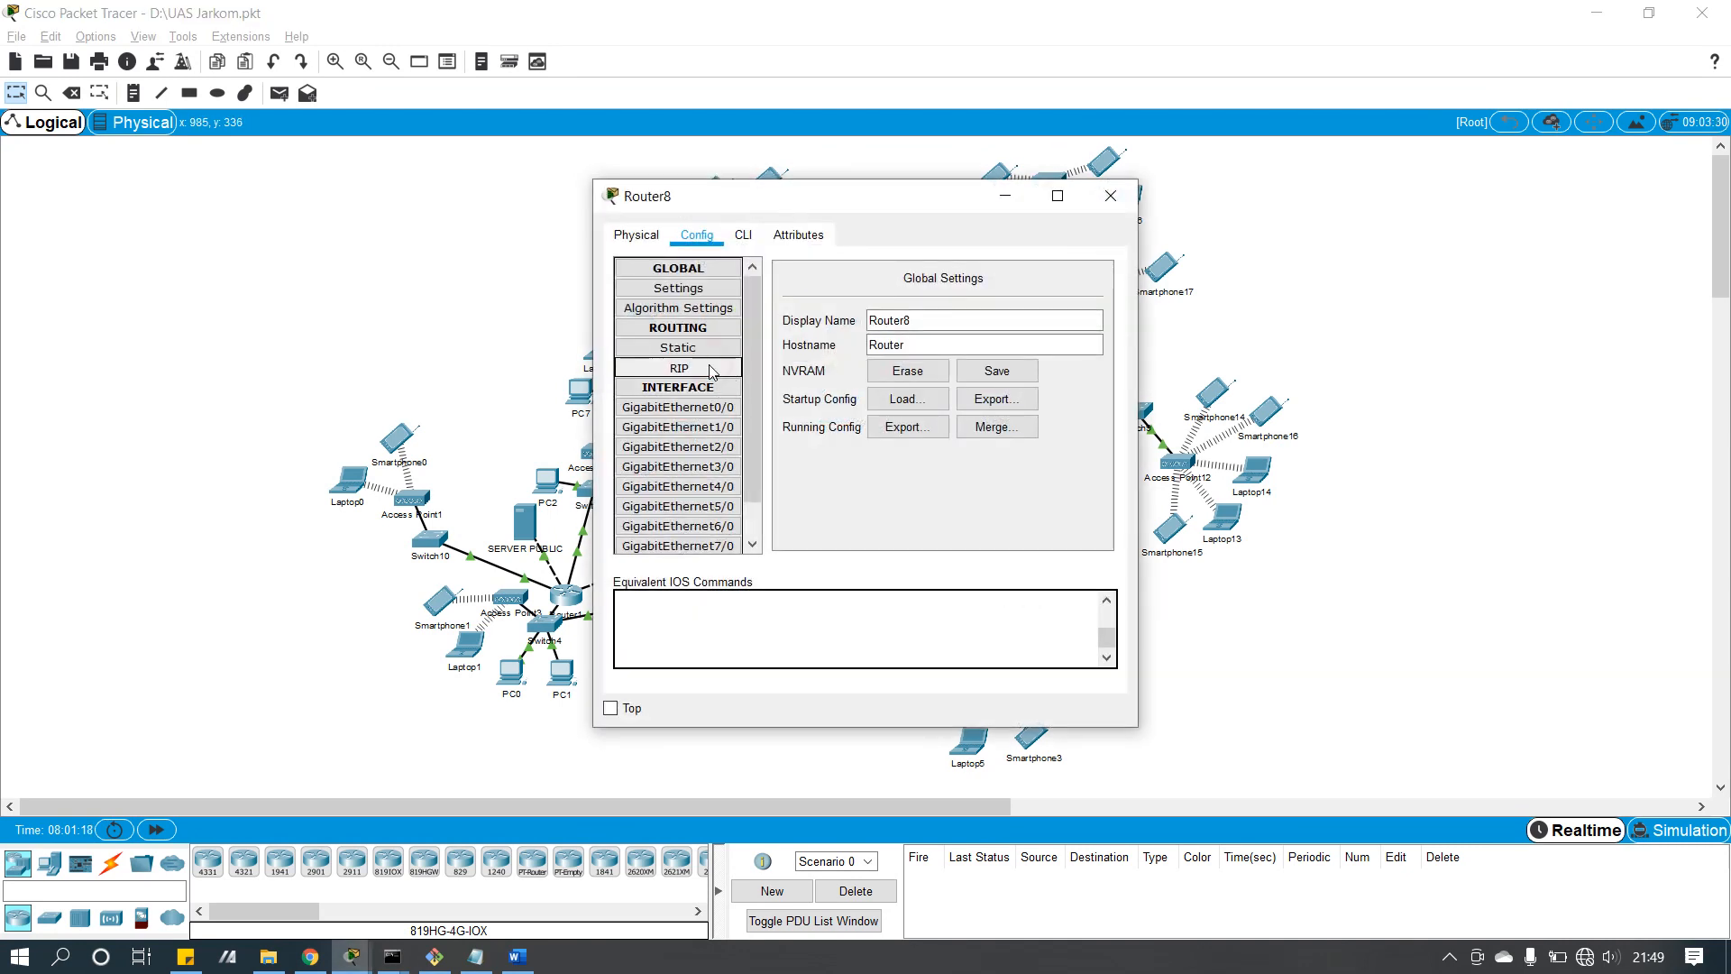
{"action": "left_click", "coordinate": [712, 369]}
{"action": "left_click", "coordinate": [1110, 195]}
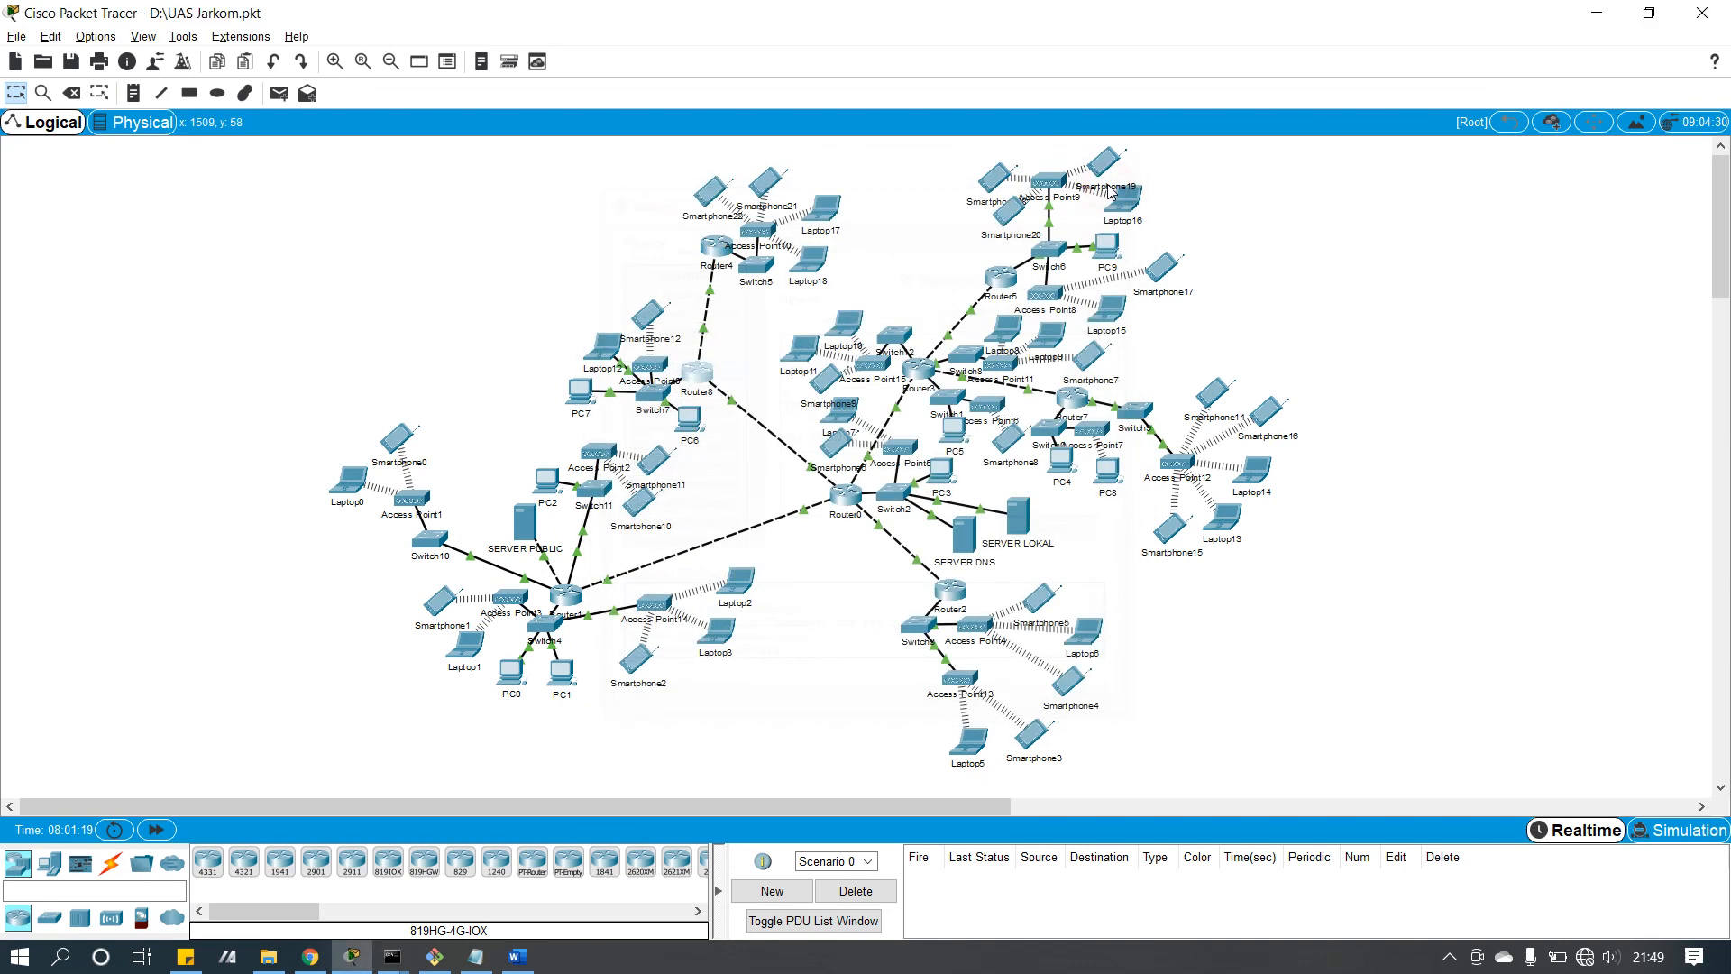
{"action": "left_click", "coordinate": [1102, 163]}
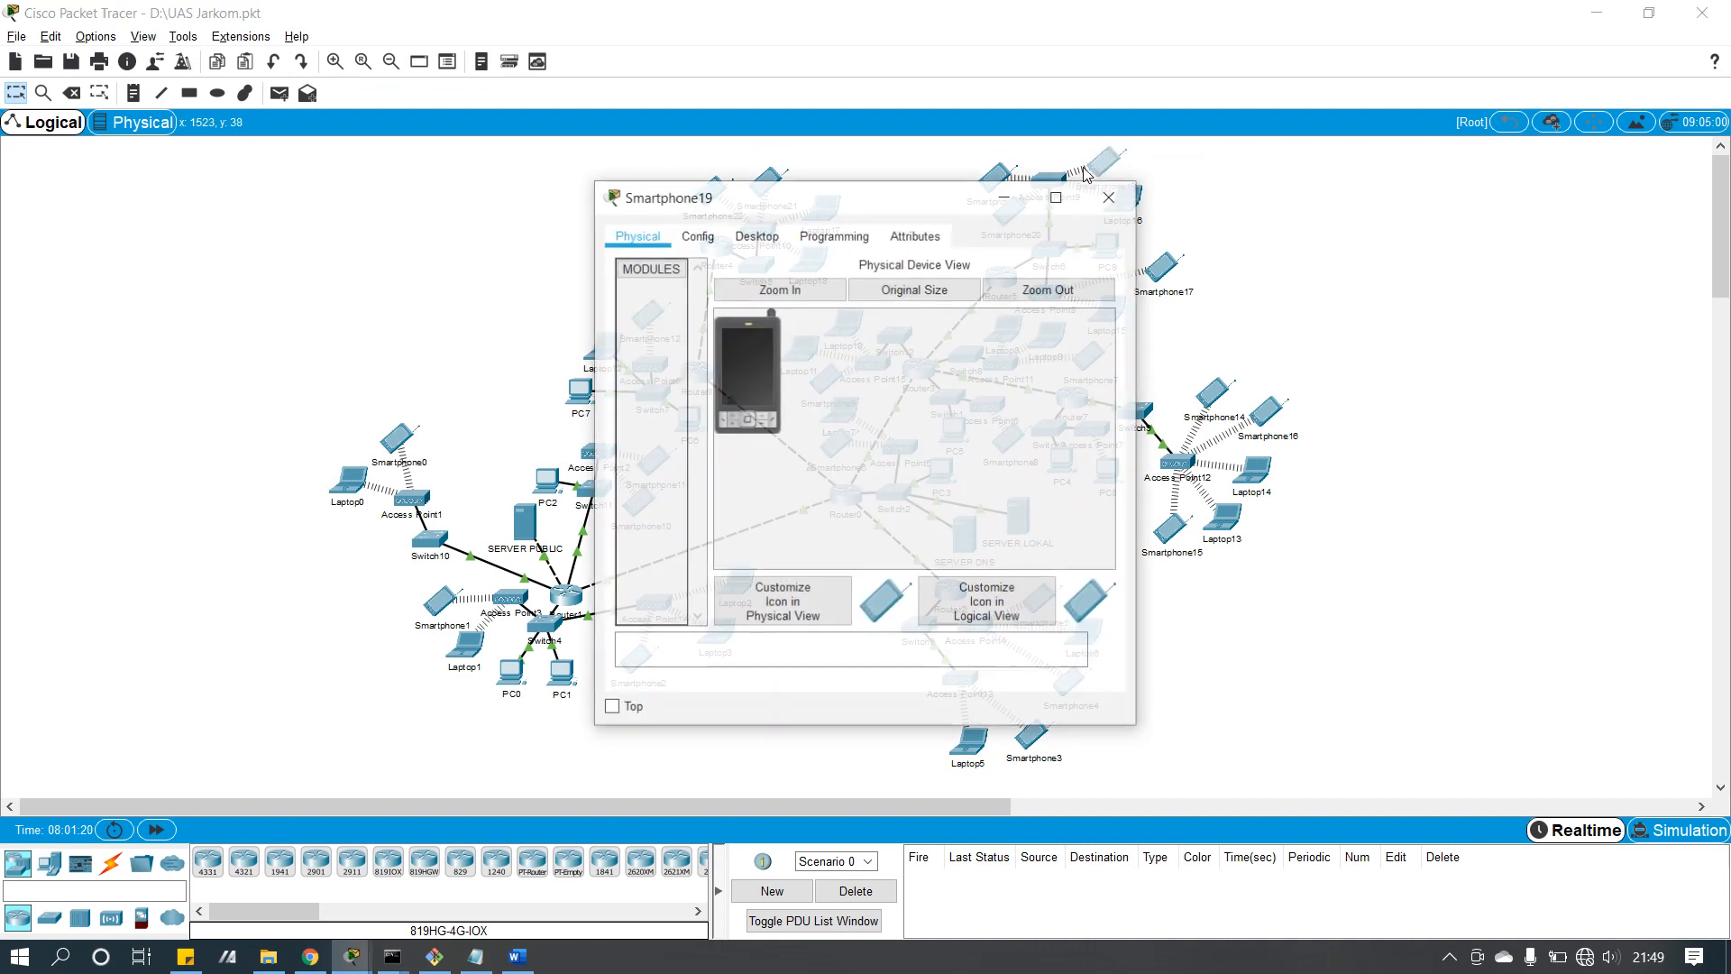
{"action": "left_click_drag", "start_coordinate": [938, 200], "coordinate": [637, 234]}
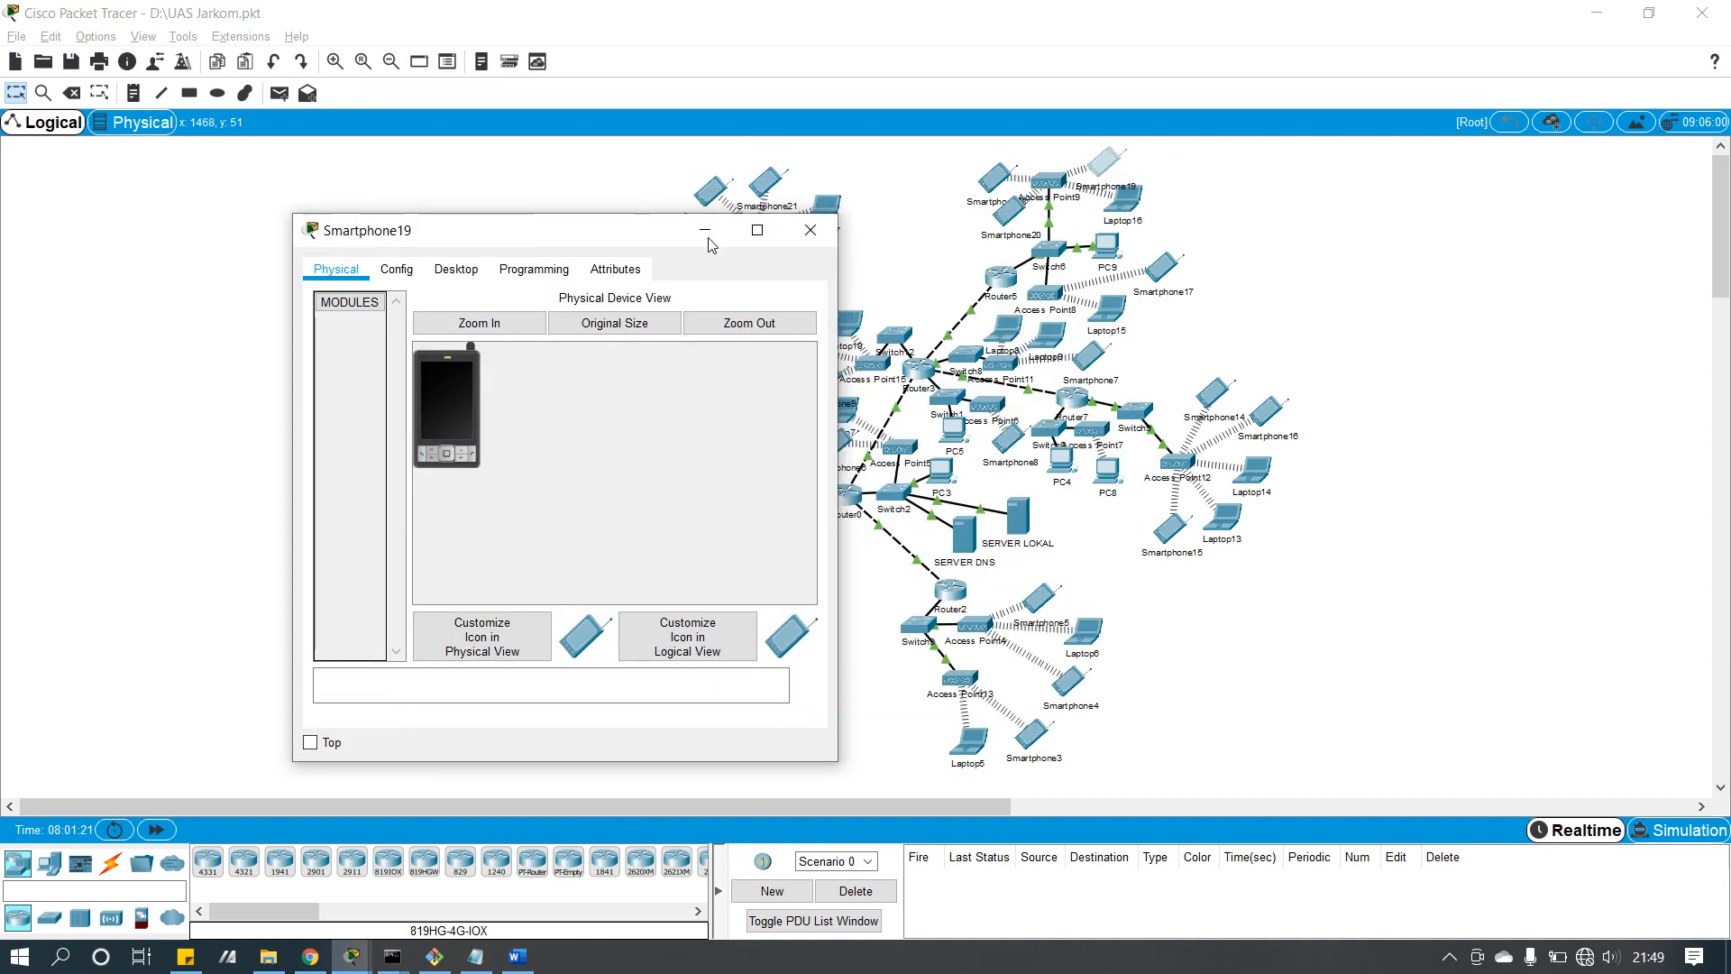
{"action": "left_click", "coordinate": [810, 231]}
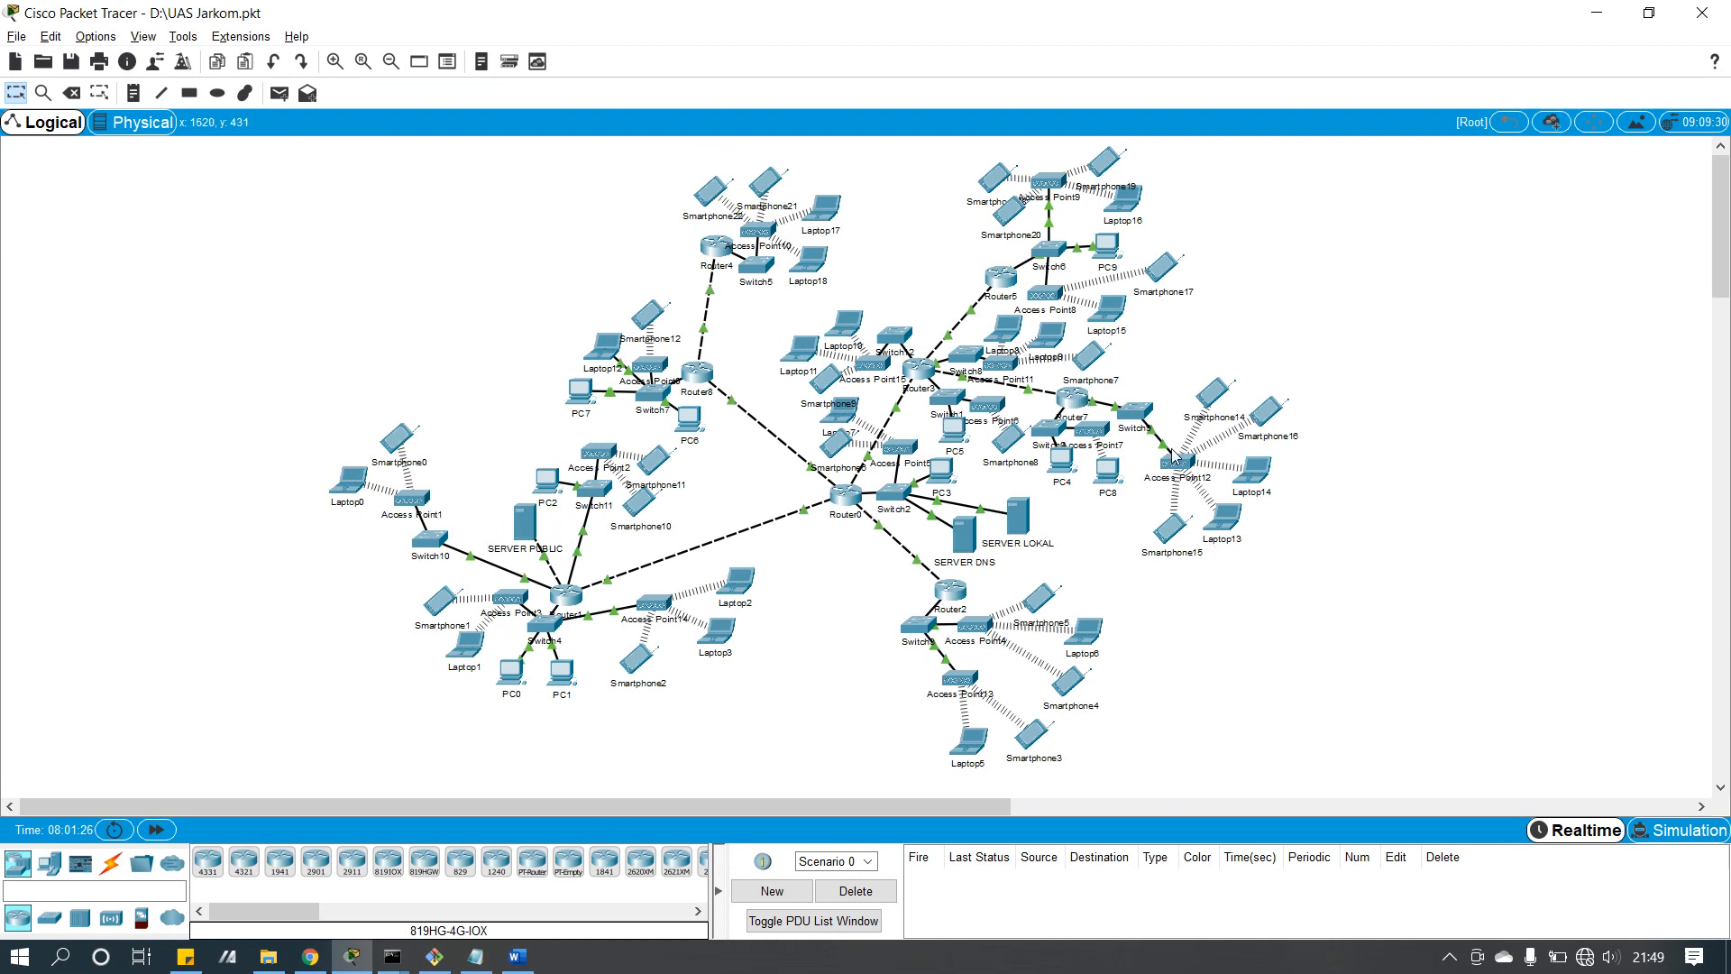
{"action": "mouse_move", "coordinate": [1187, 459]}
{"action": "left_click", "coordinate": [1181, 461]}
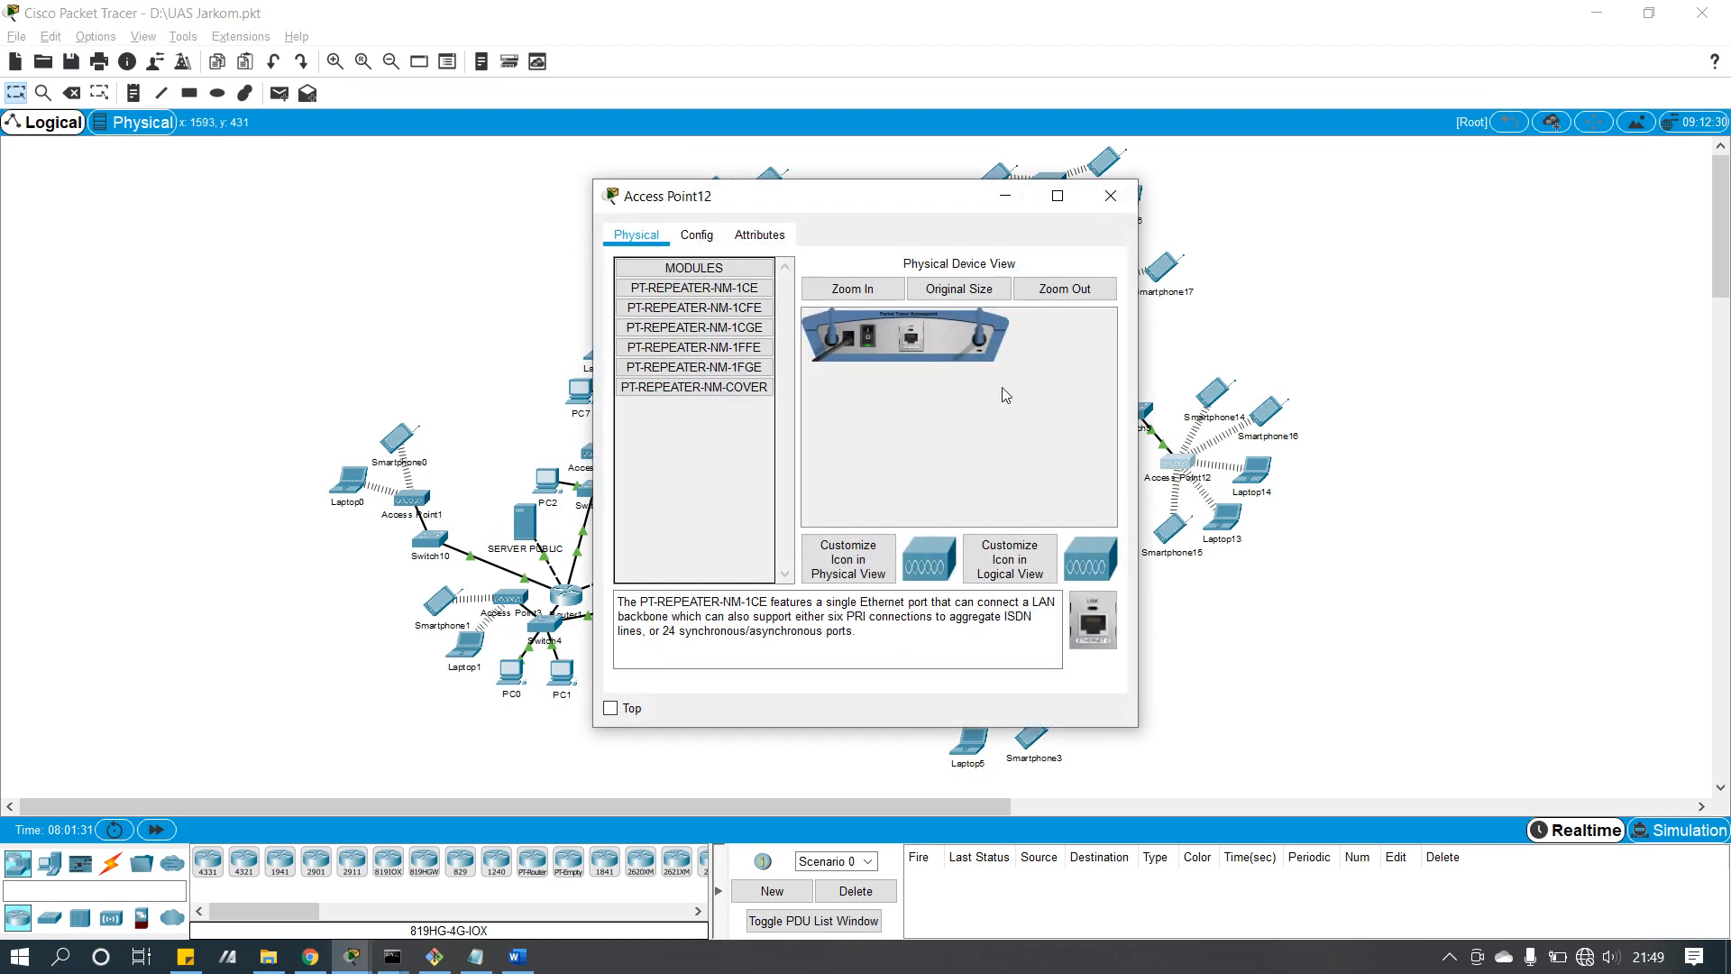
{"action": "left_click", "coordinate": [695, 235]}
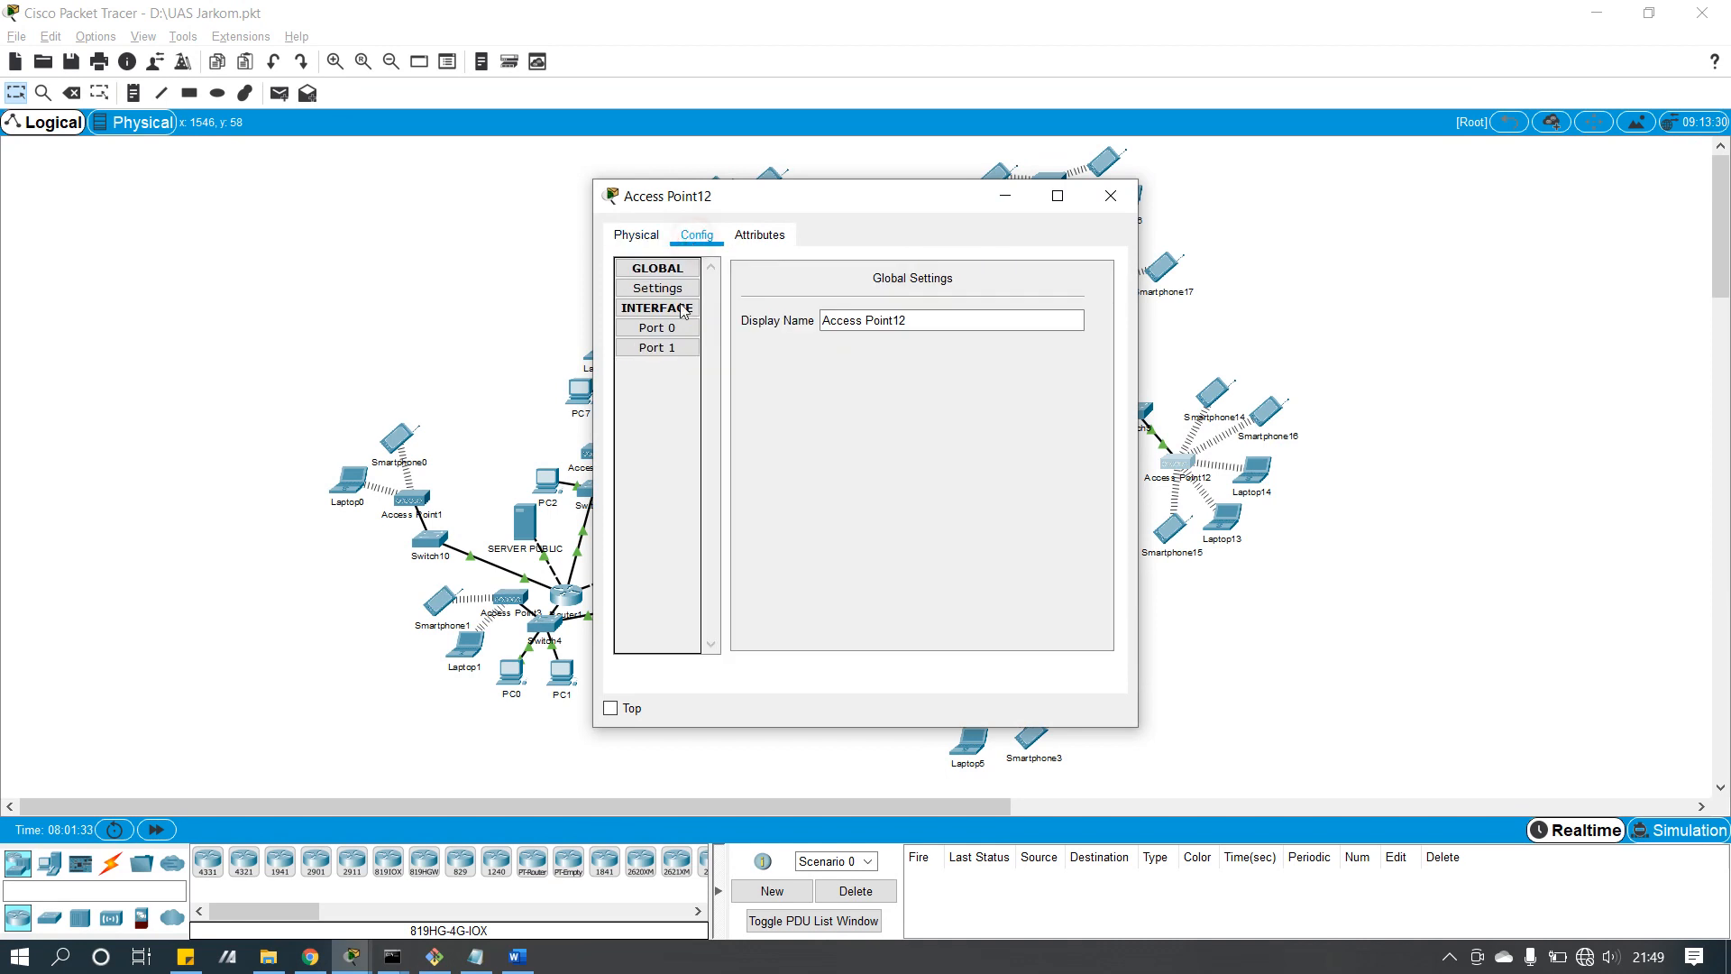
{"action": "left_click", "coordinate": [662, 350]}
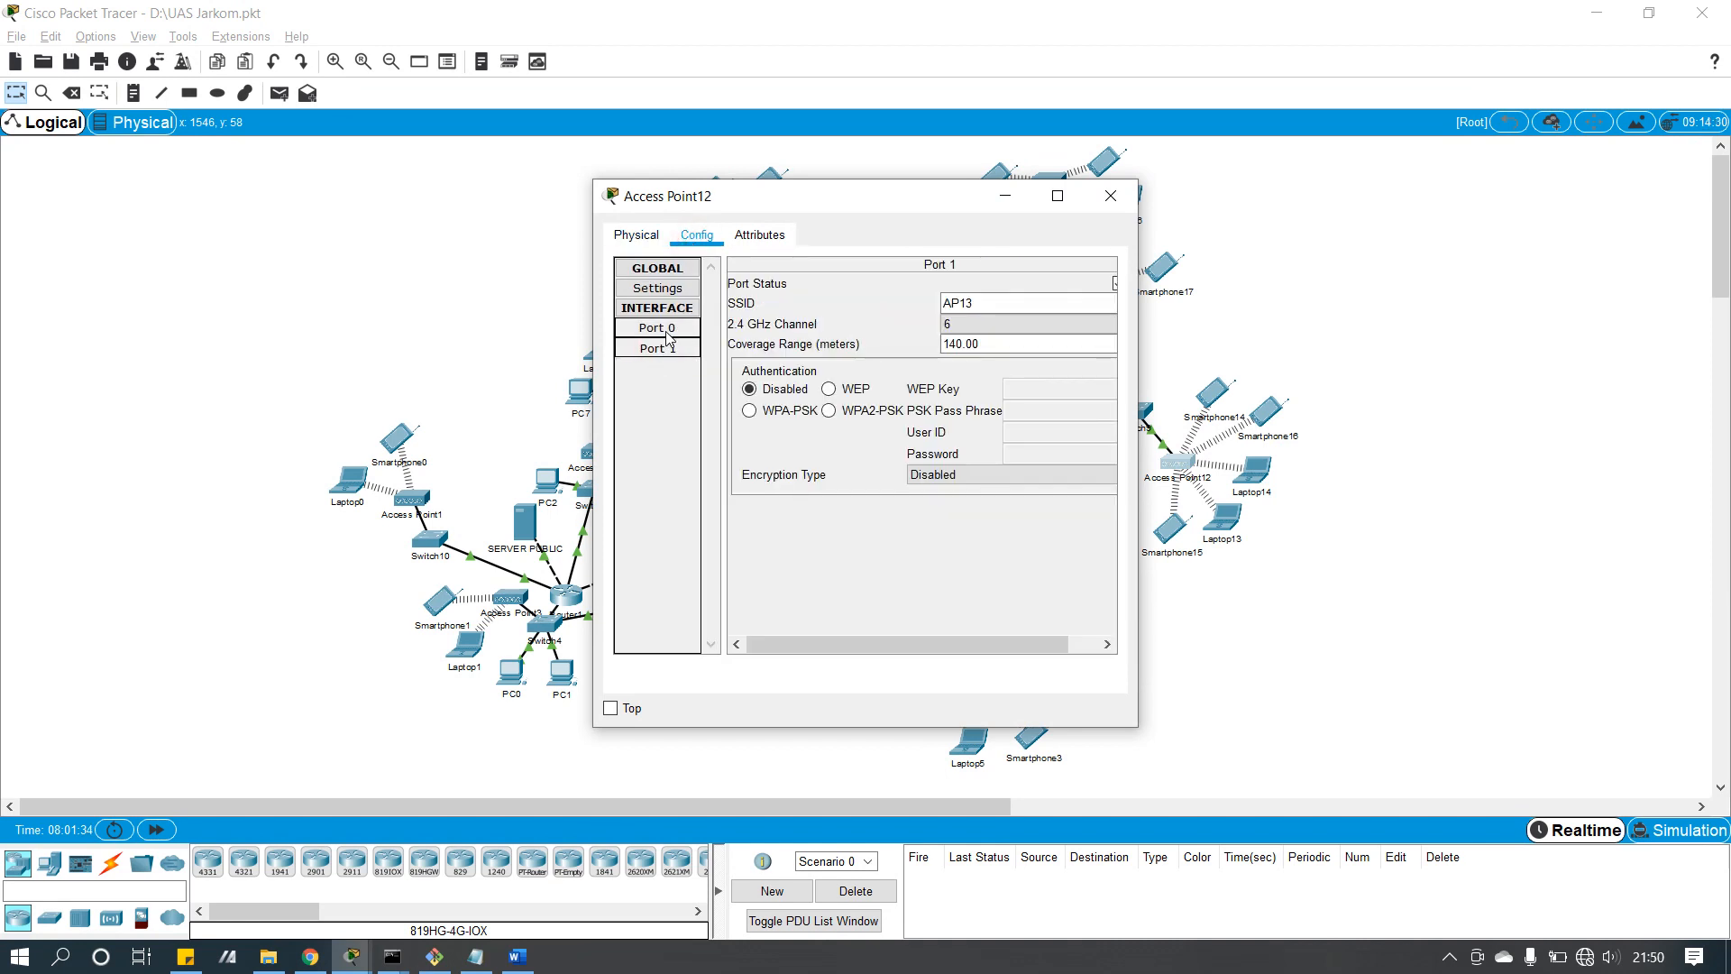
{"action": "left_click", "coordinate": [668, 332]}
{"action": "left_click", "coordinate": [667, 349]}
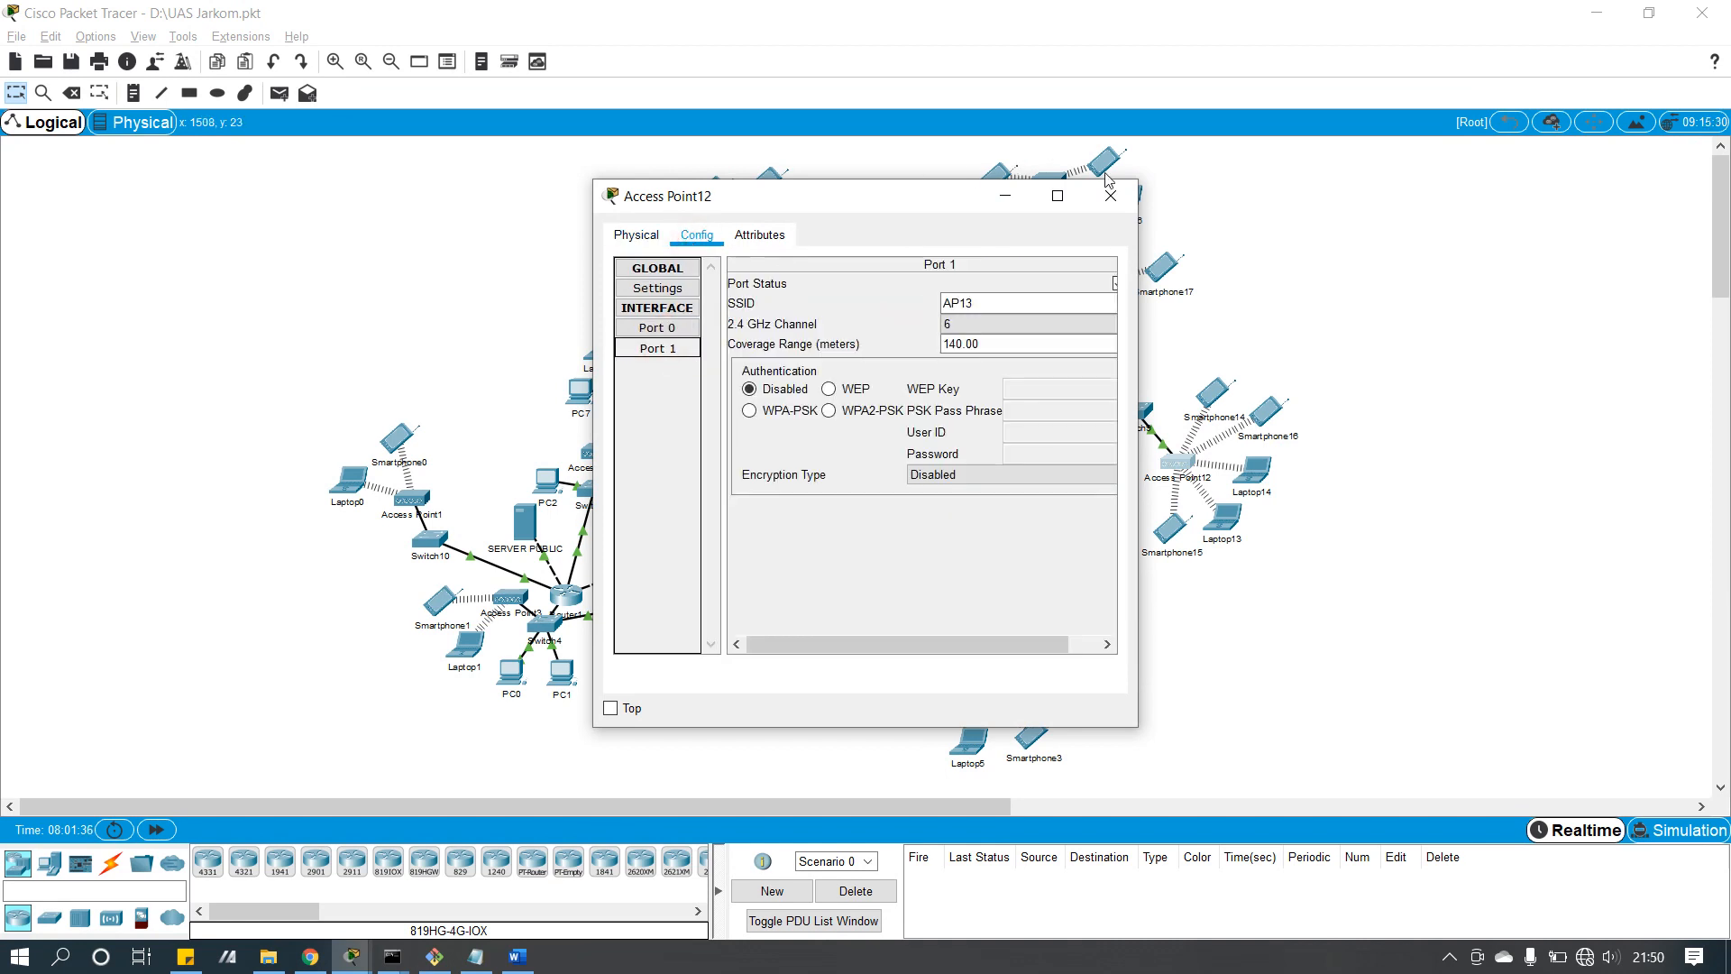
{"action": "left_click", "coordinate": [1110, 195]}
{"action": "left_click", "coordinate": [1103, 164]}
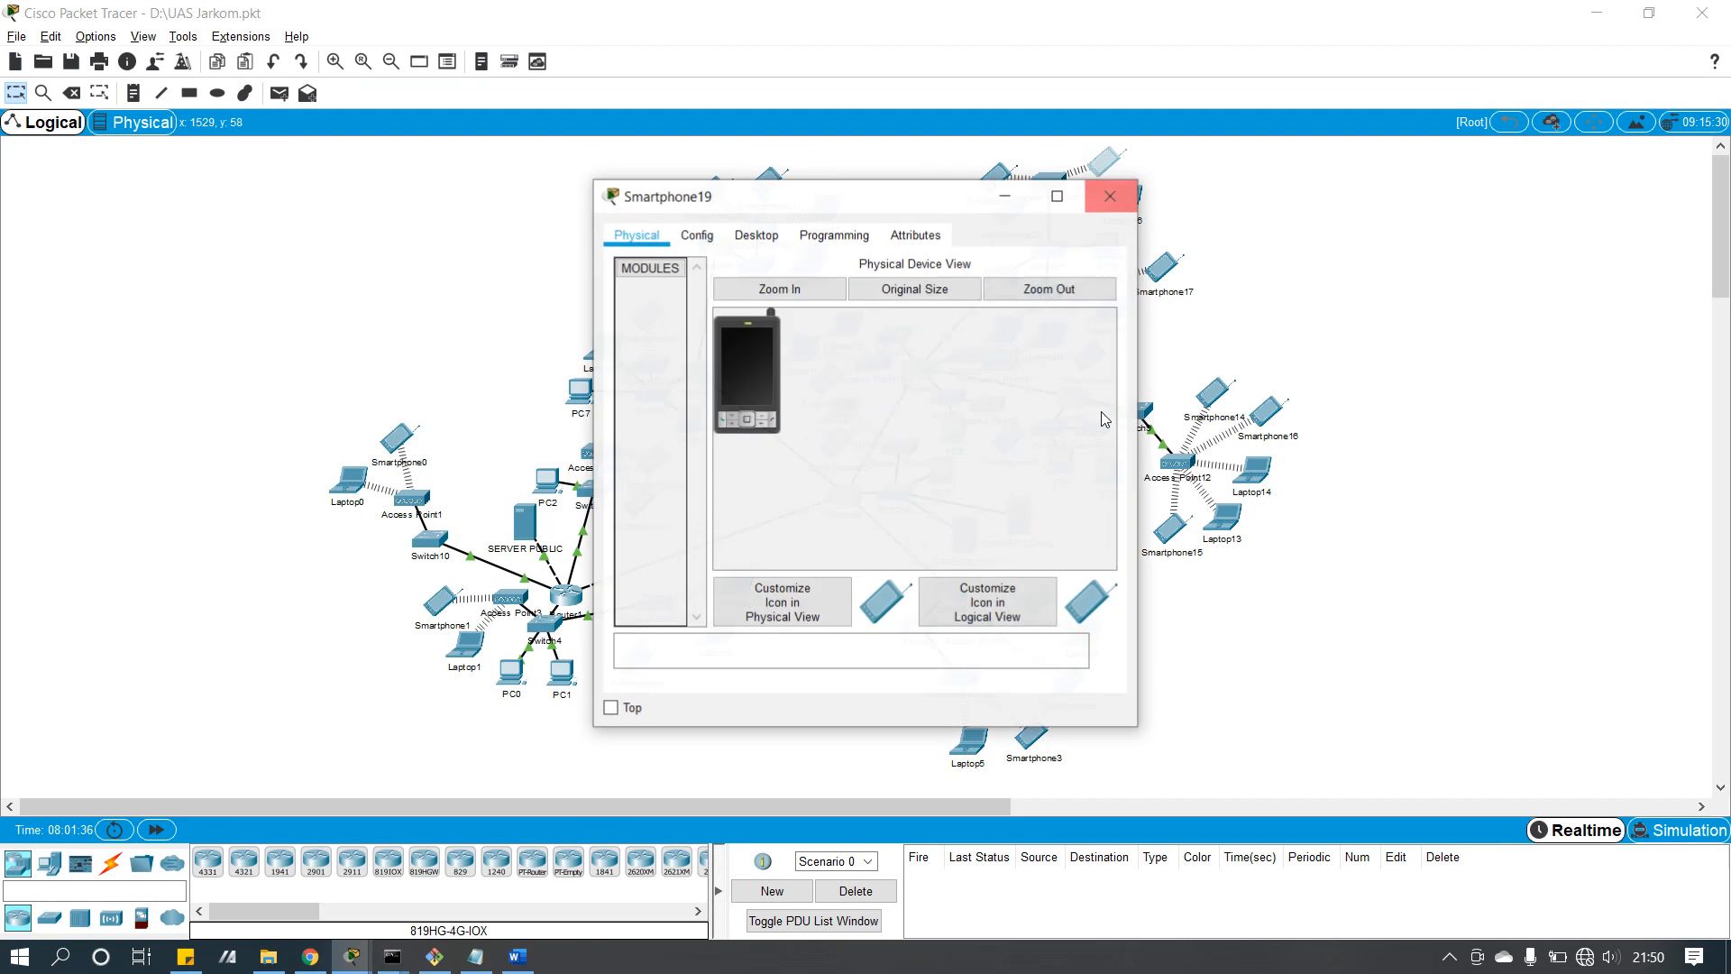
{"action": "left_click", "coordinate": [1111, 195]}
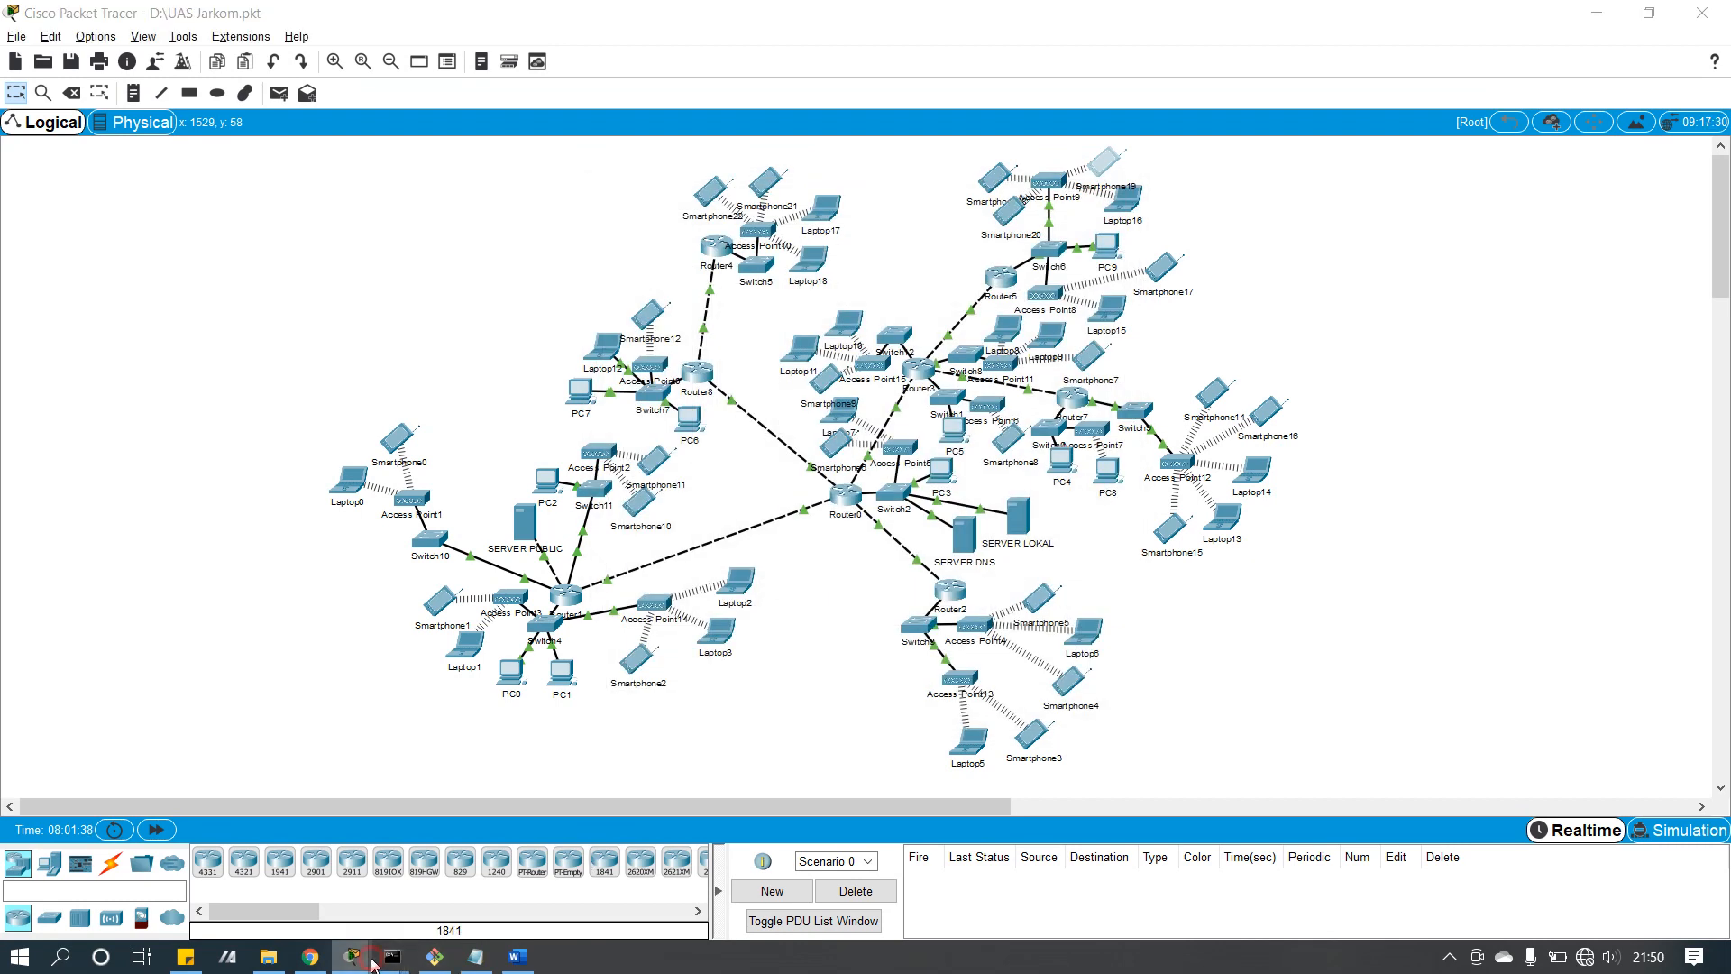
{"action": "mouse_move", "coordinate": [374, 963]}
{"action": "left_click", "coordinate": [528, 780]}
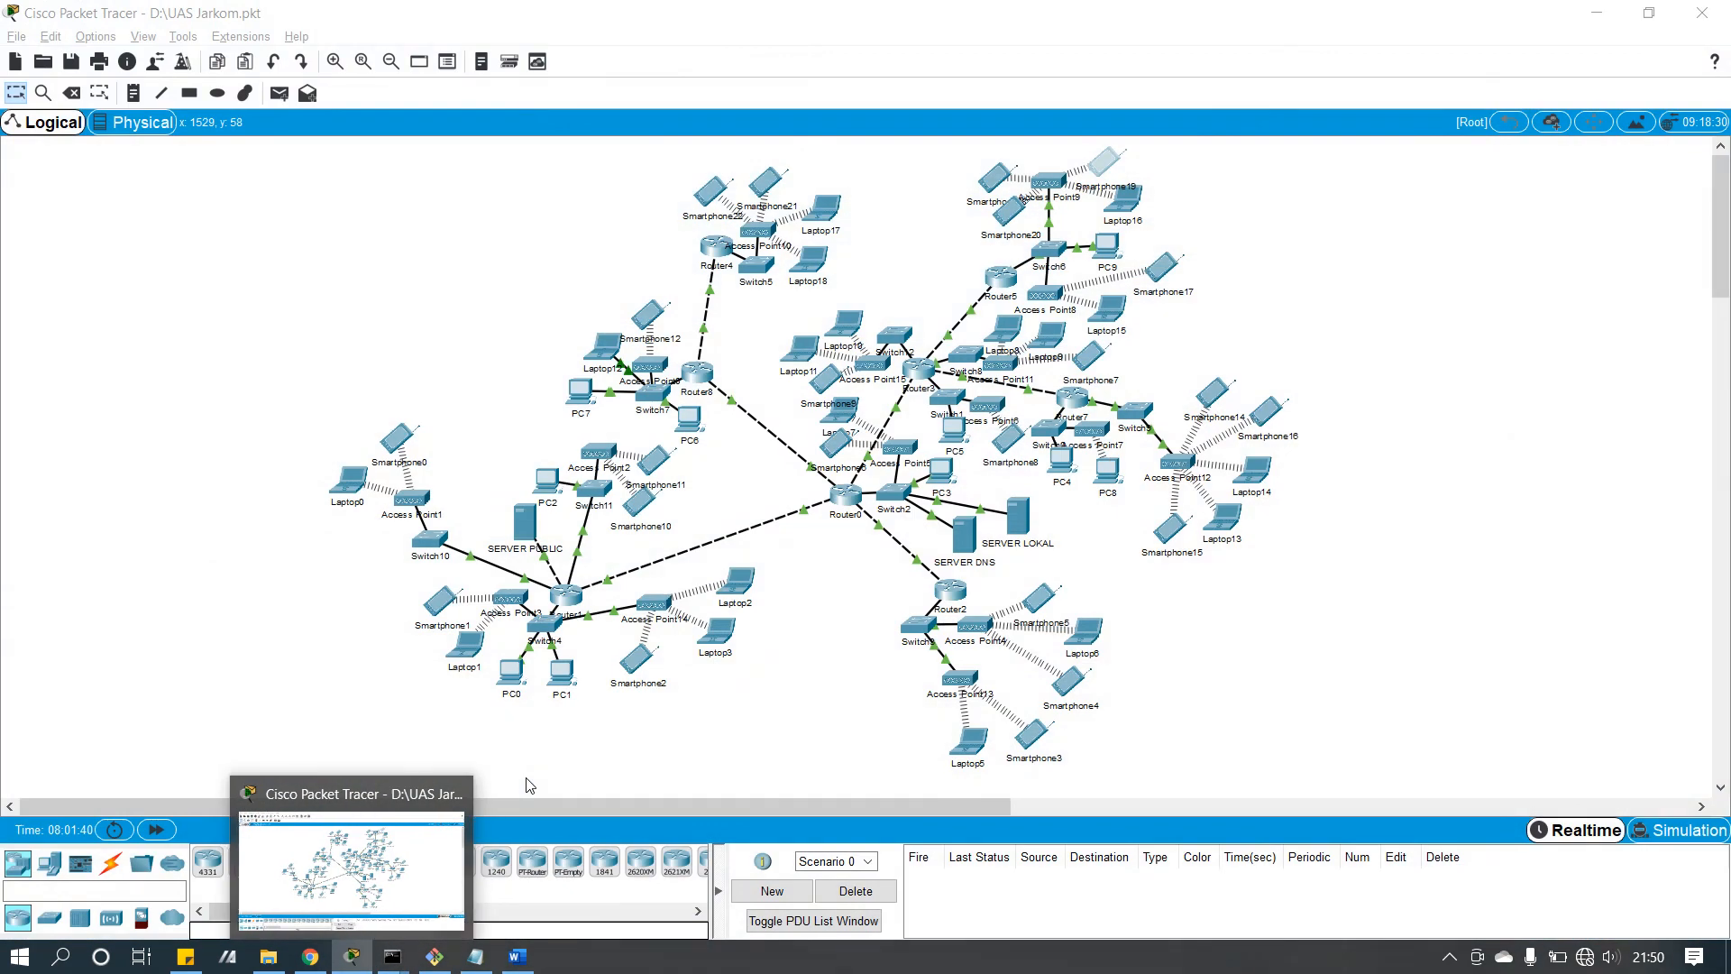
{"action": "left_click", "coordinate": [1072, 397]}
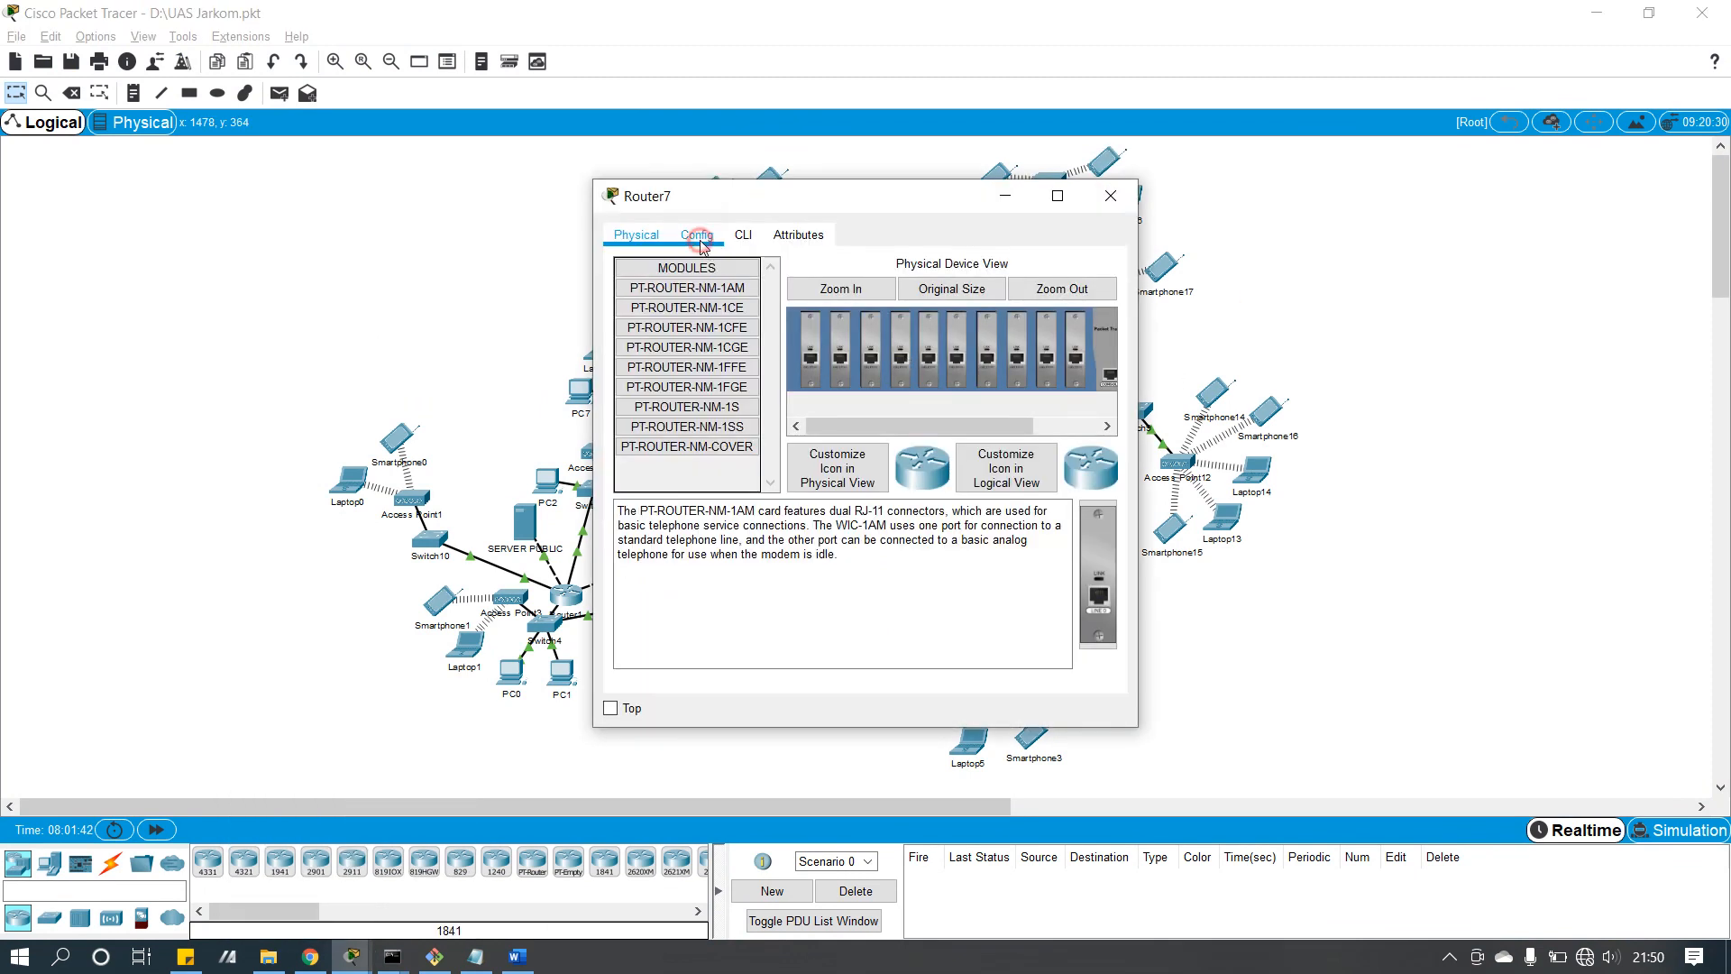
{"action": "left_click", "coordinate": [701, 239]}
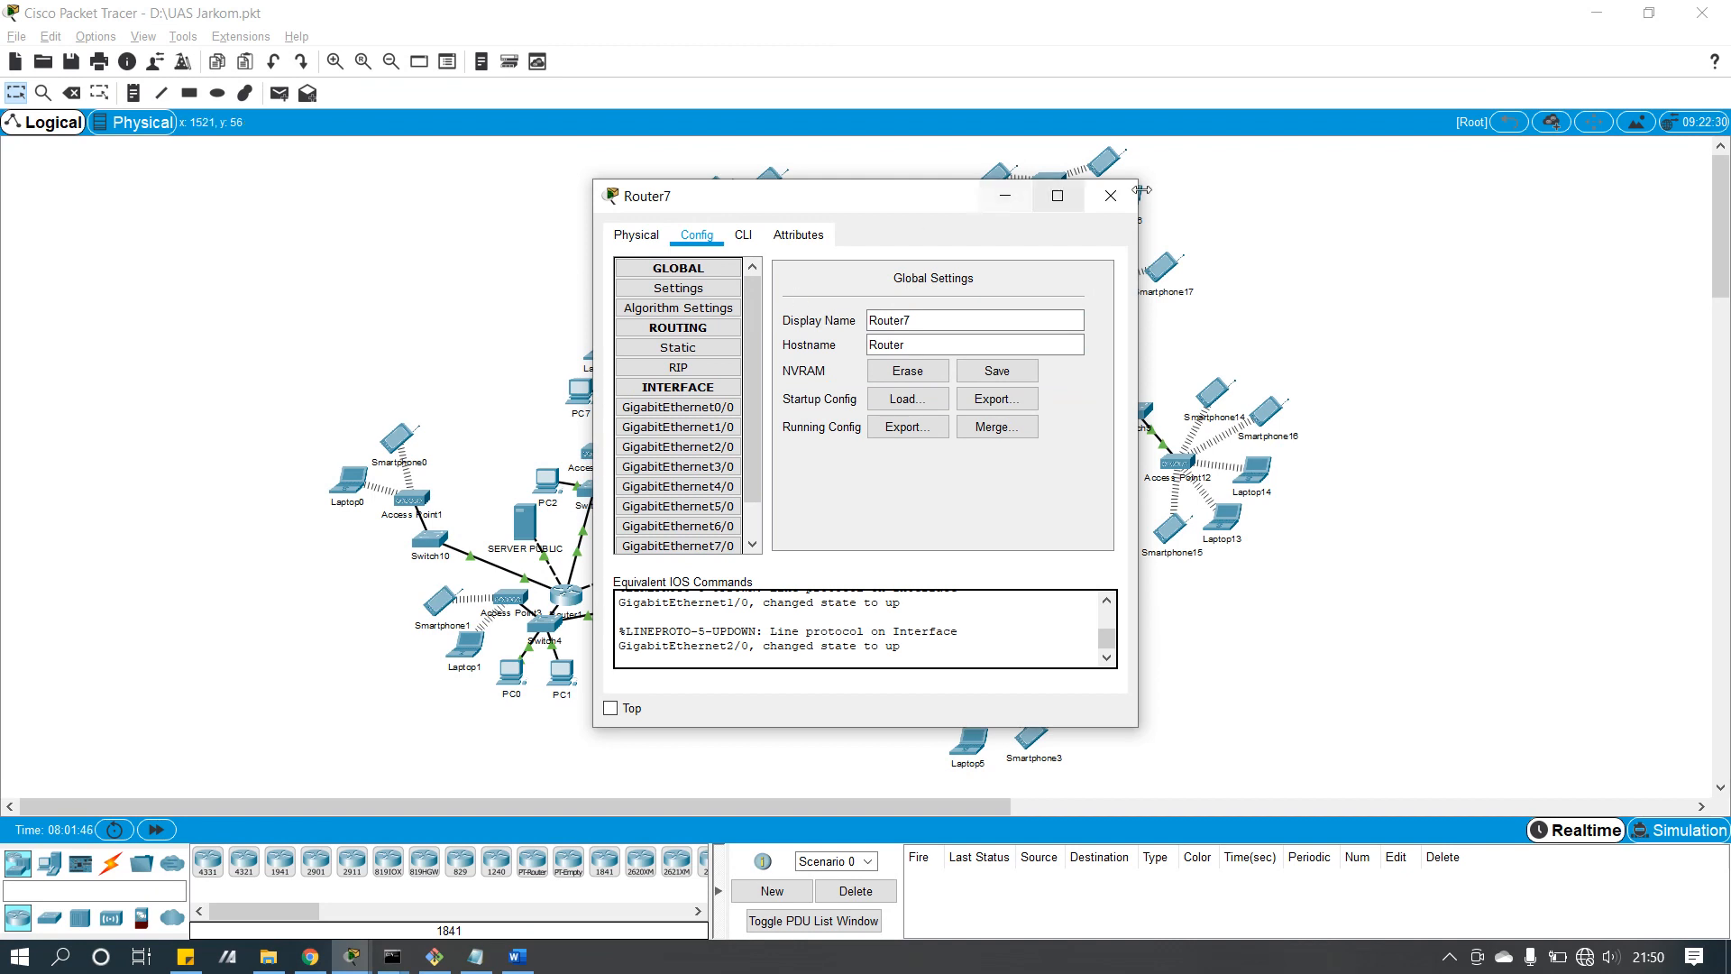
{"action": "left_click", "coordinate": [1111, 196]}
{"action": "left_click", "coordinate": [1216, 383]}
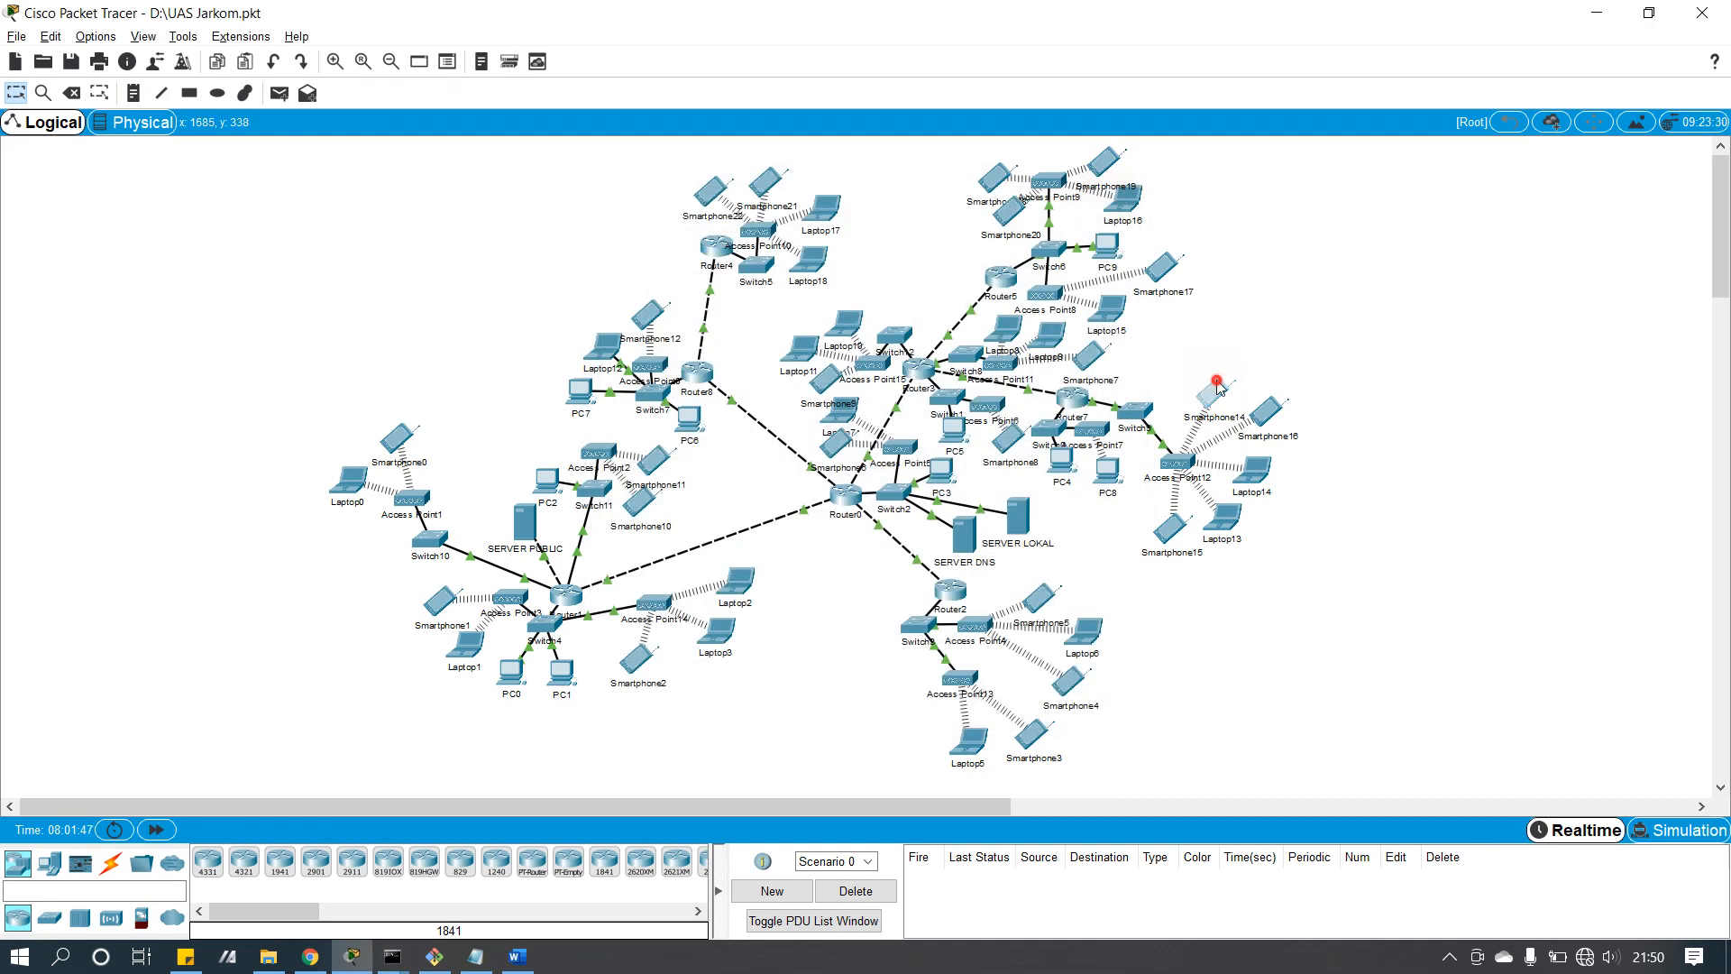
{"action": "left_click", "coordinate": [755, 236]}
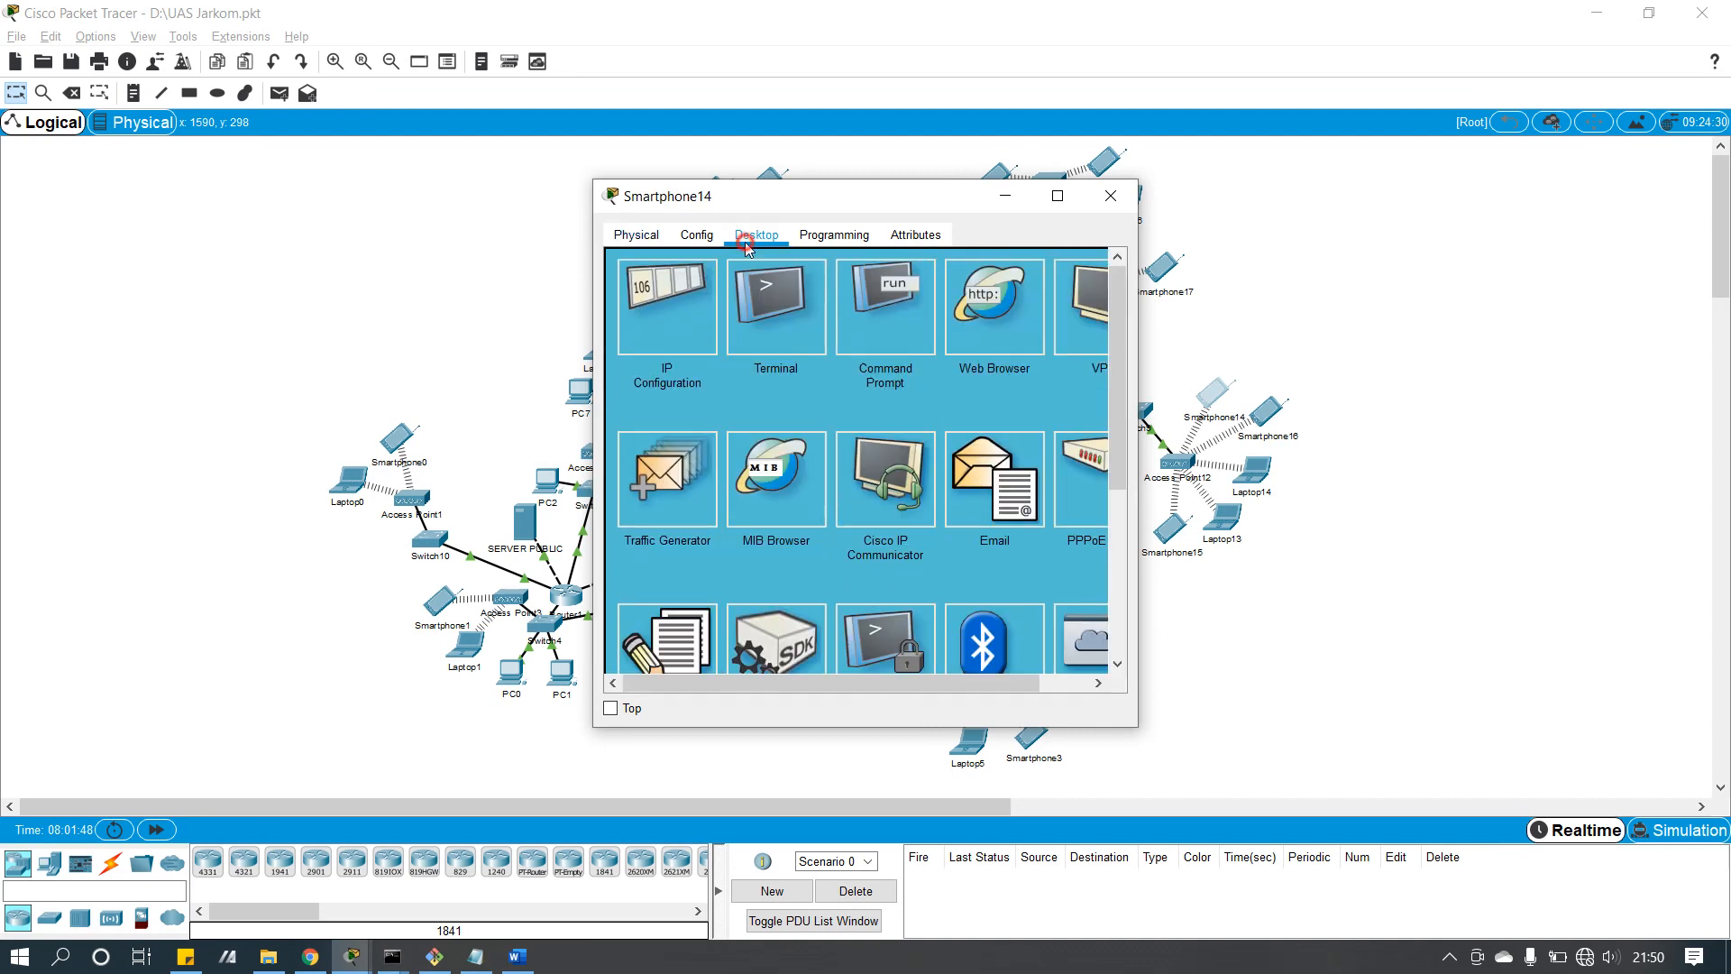
{"action": "left_click", "coordinate": [672, 340]}
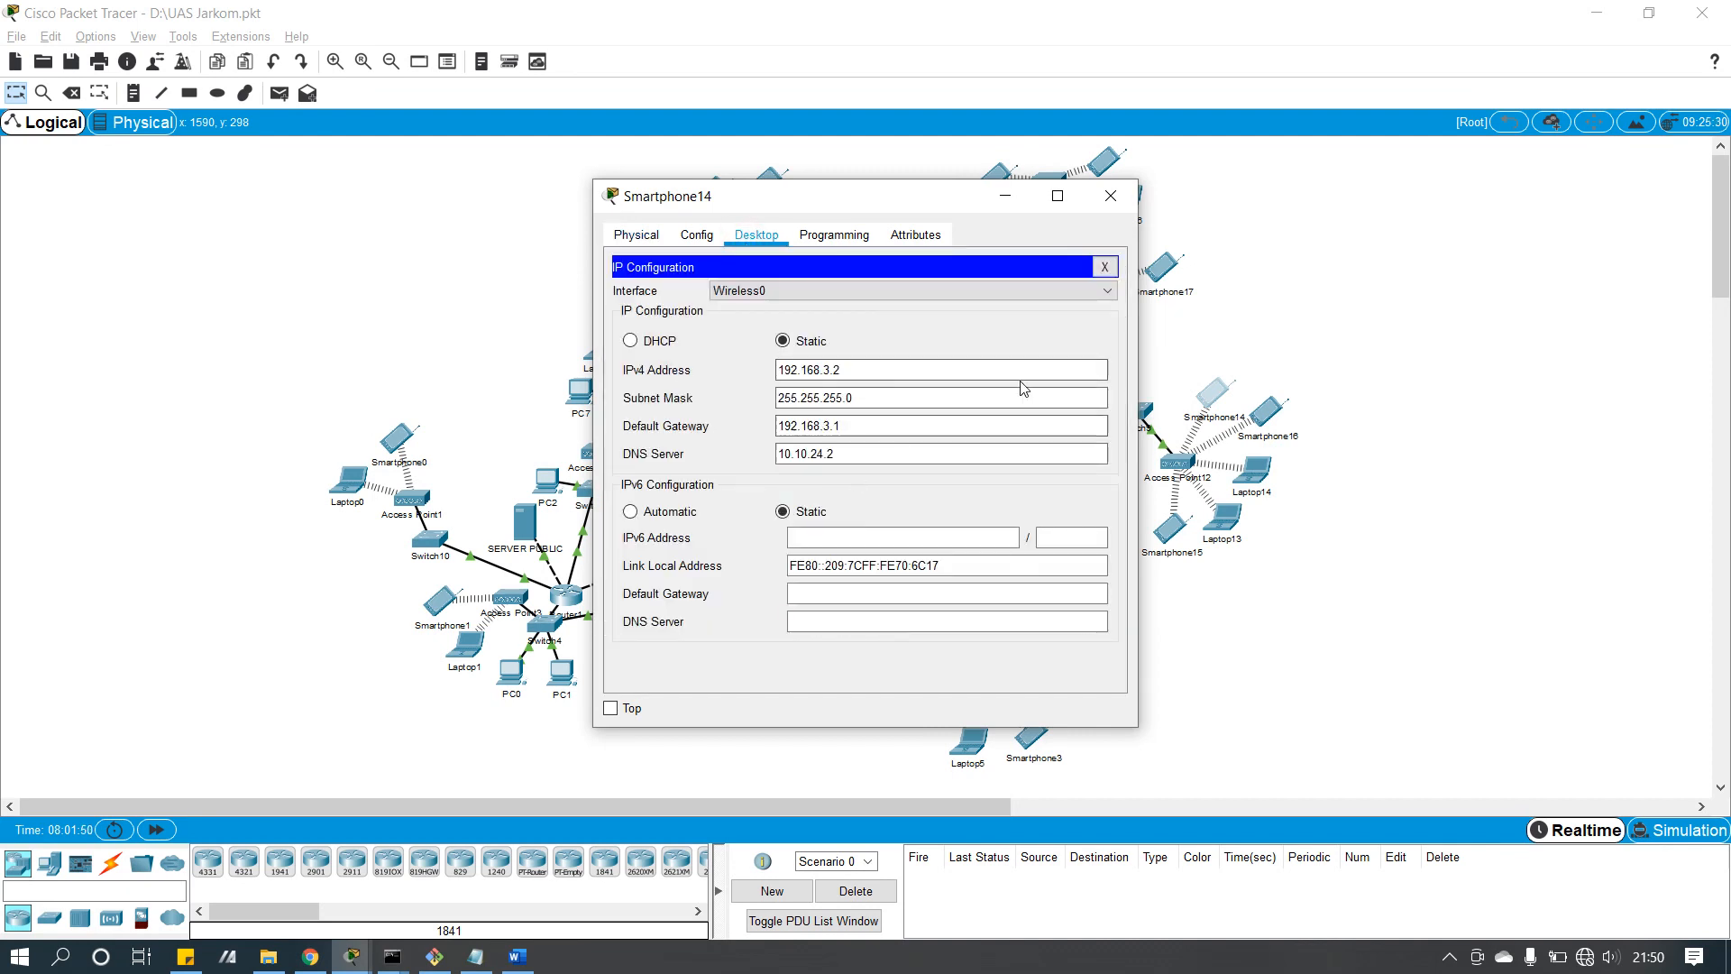
{"action": "left_click", "coordinate": [1123, 202]}
{"action": "left_click", "coordinate": [638, 323]}
{"action": "left_click", "coordinate": [760, 237]}
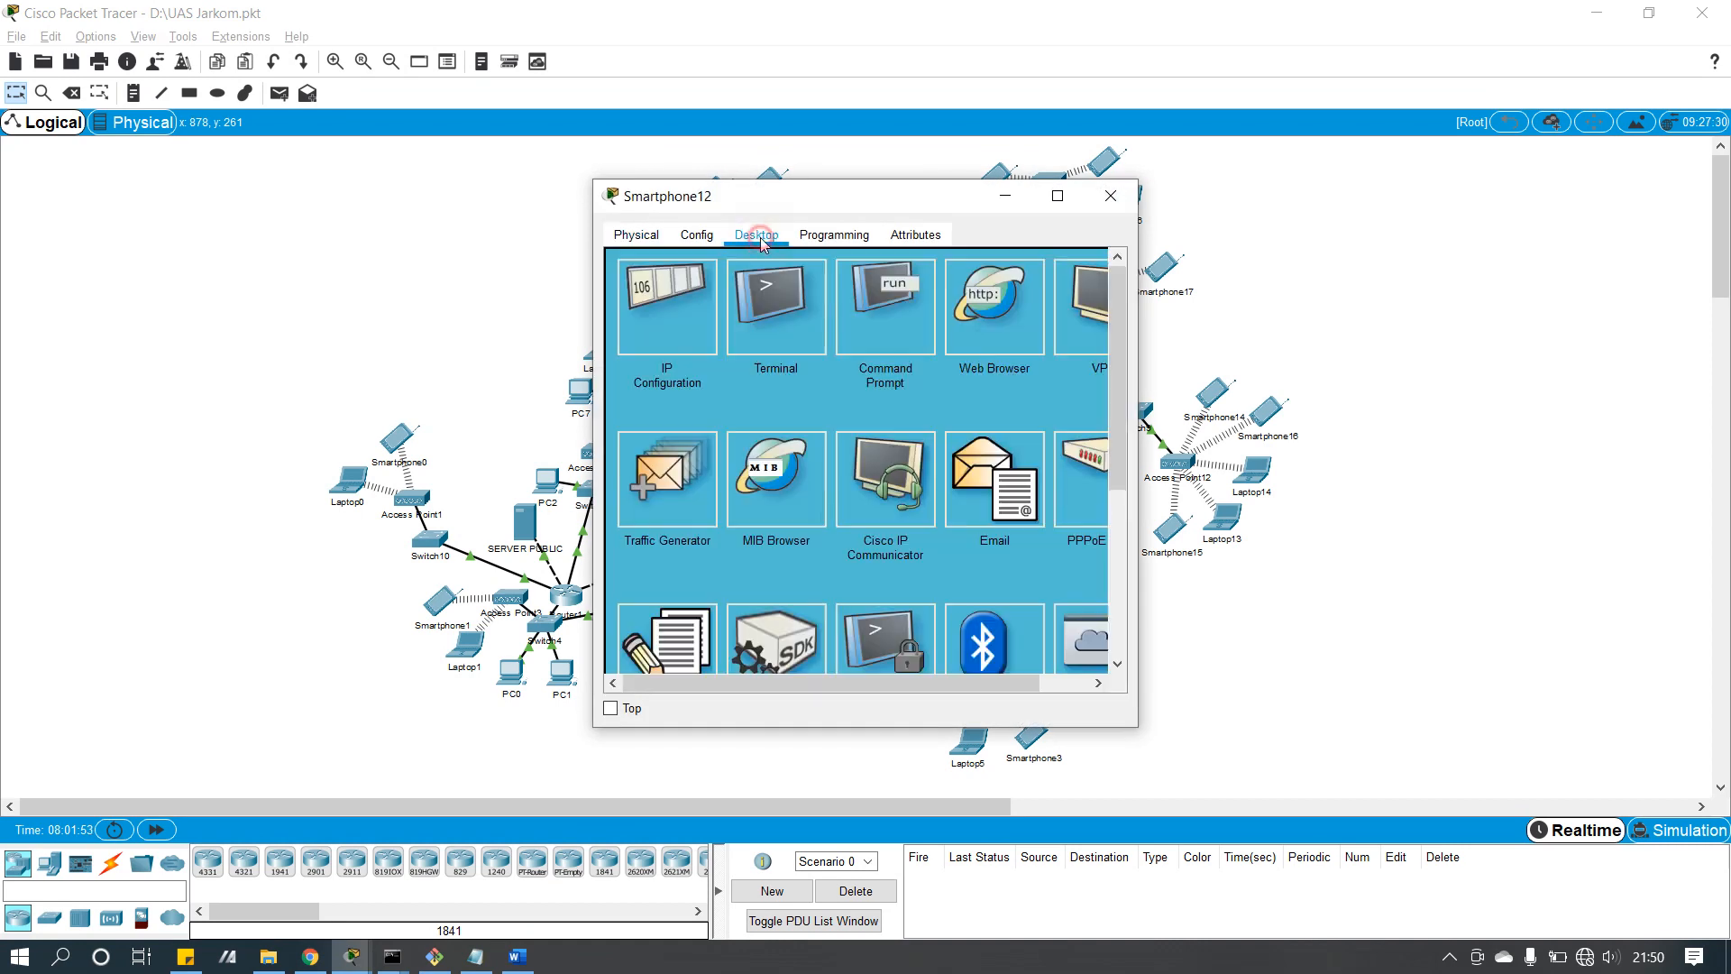
{"action": "left_click", "coordinate": [671, 303]}
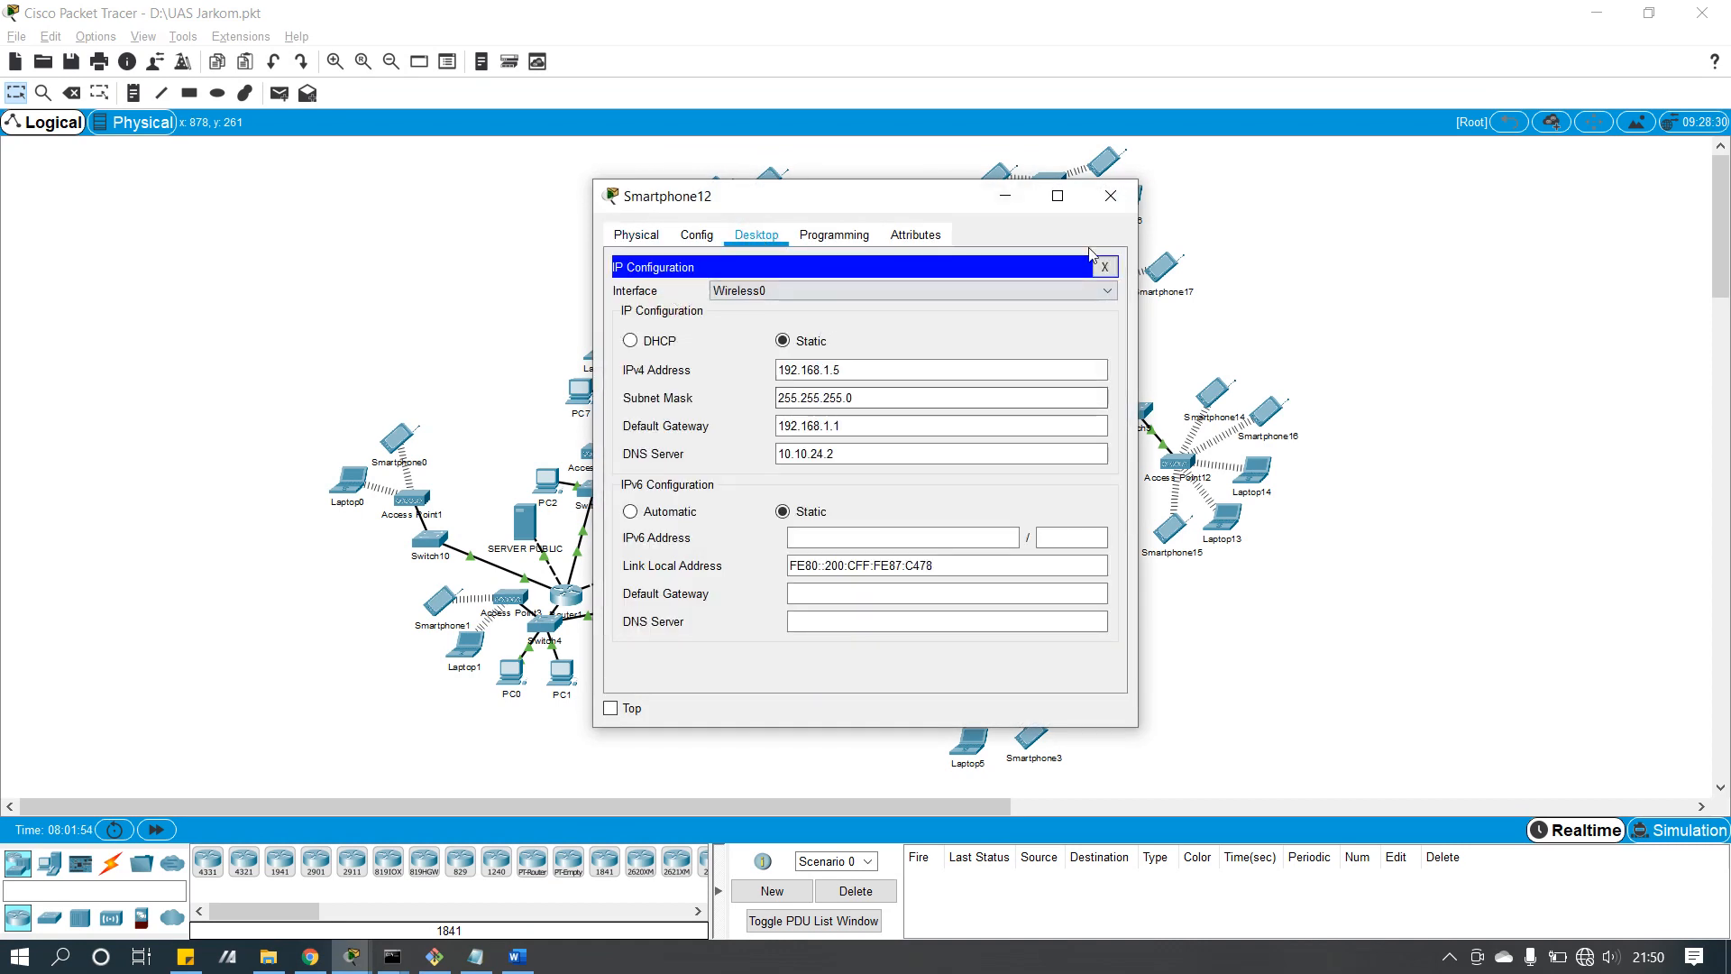
{"action": "left_click", "coordinate": [1126, 203]}
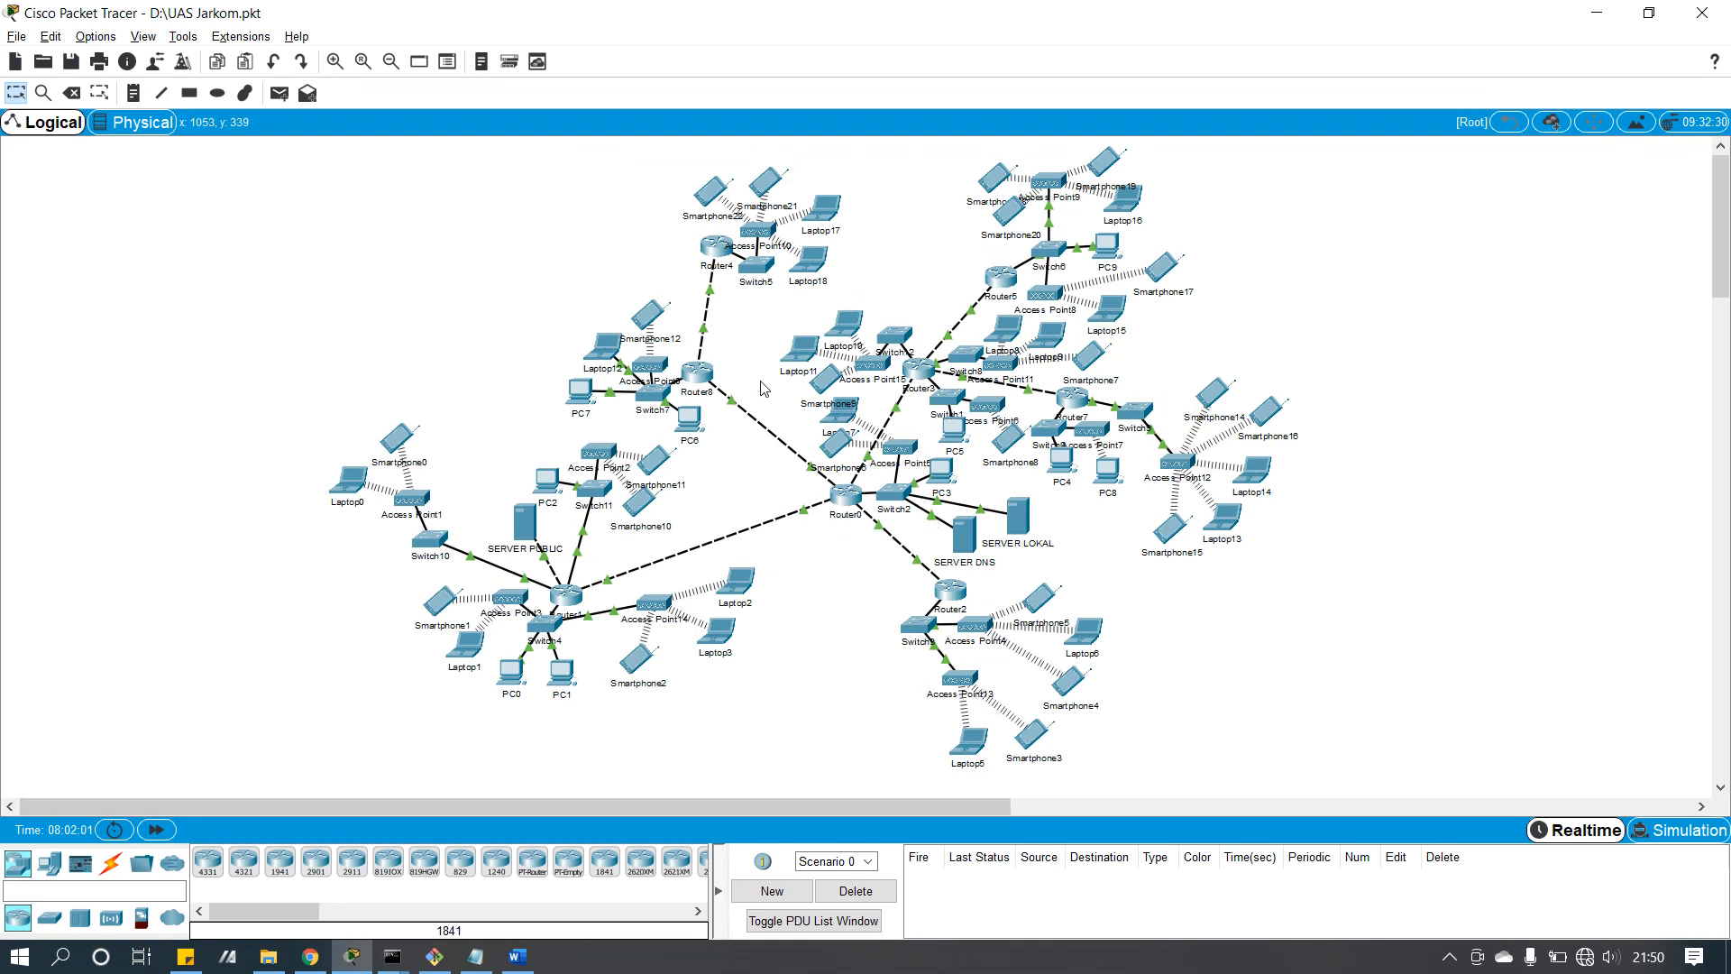
{"action": "left_click", "coordinate": [830, 256]}
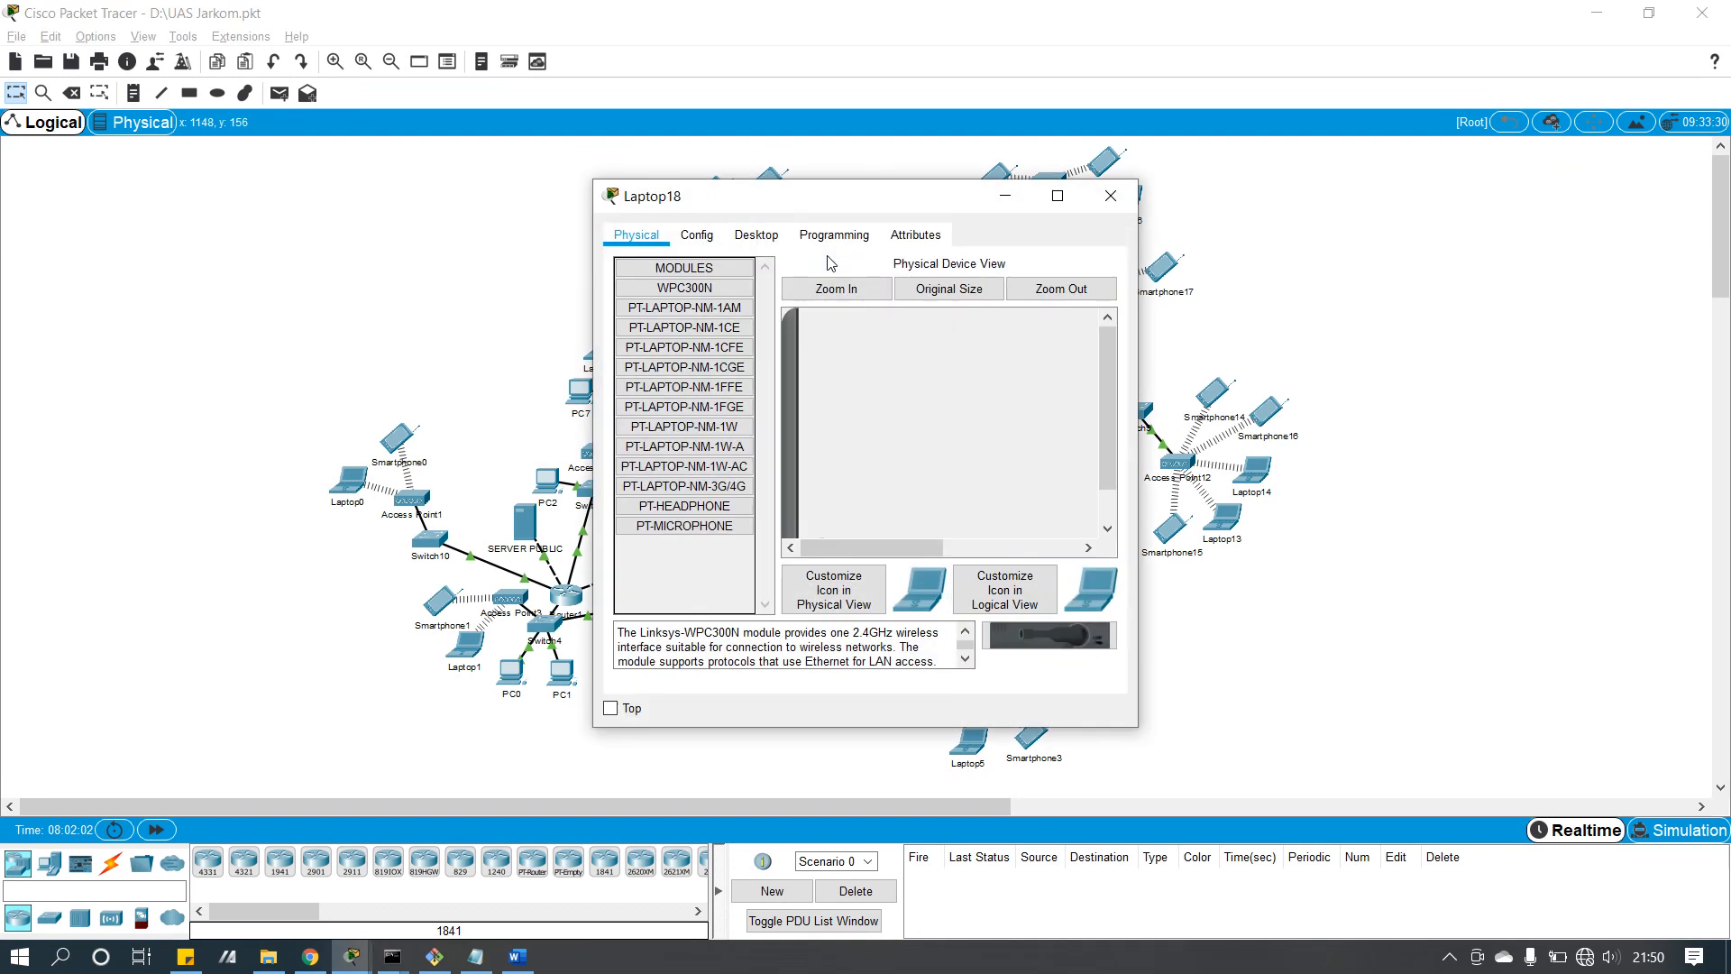
{"action": "left_click", "coordinate": [755, 235]}
{"action": "left_click", "coordinate": [668, 344]}
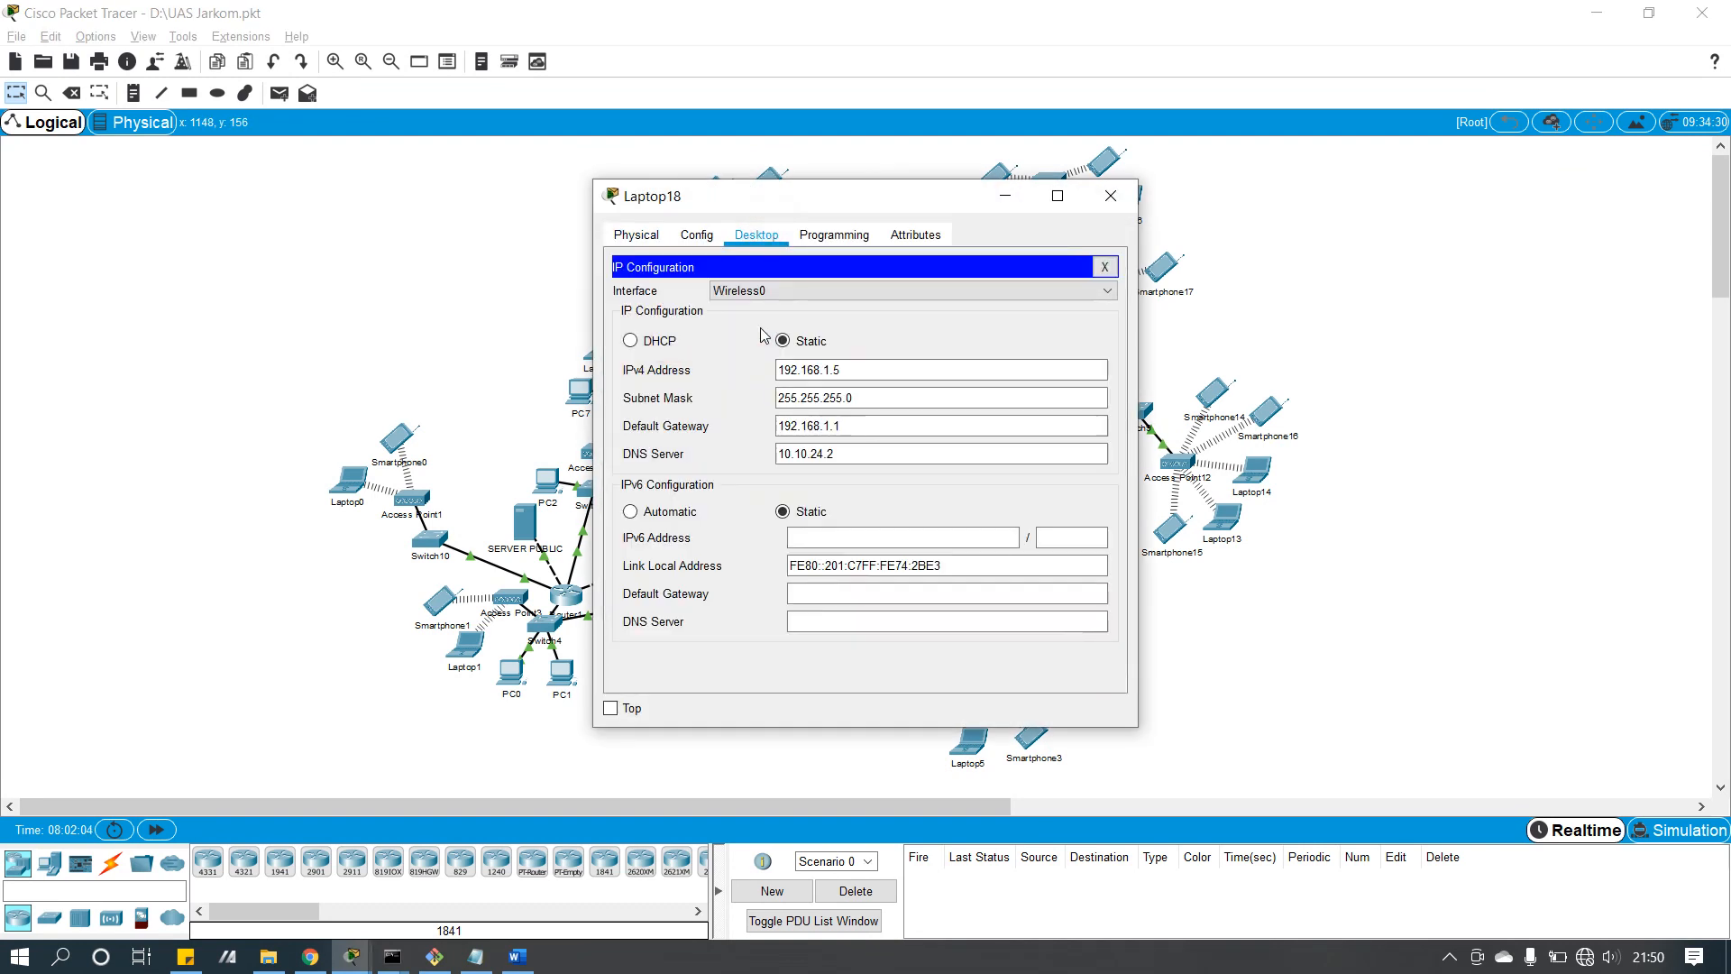
{"action": "left_click", "coordinate": [1110, 196]}
{"action": "left_click", "coordinate": [1116, 166]}
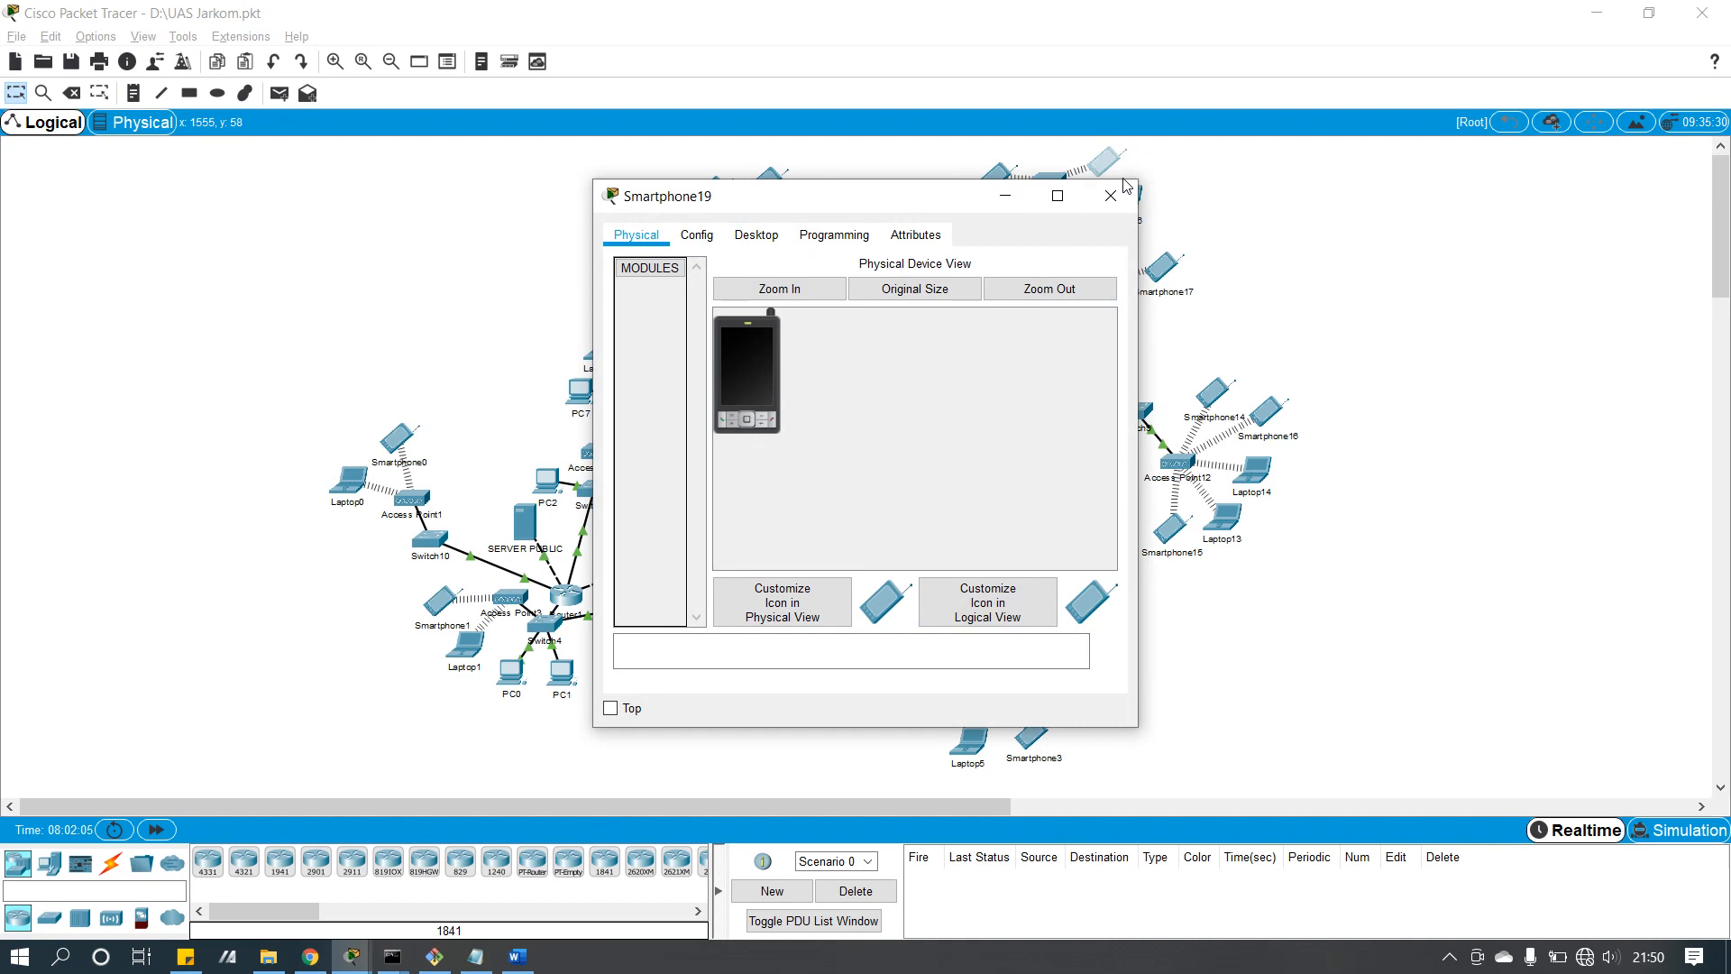
{"action": "left_click", "coordinate": [1111, 205]}
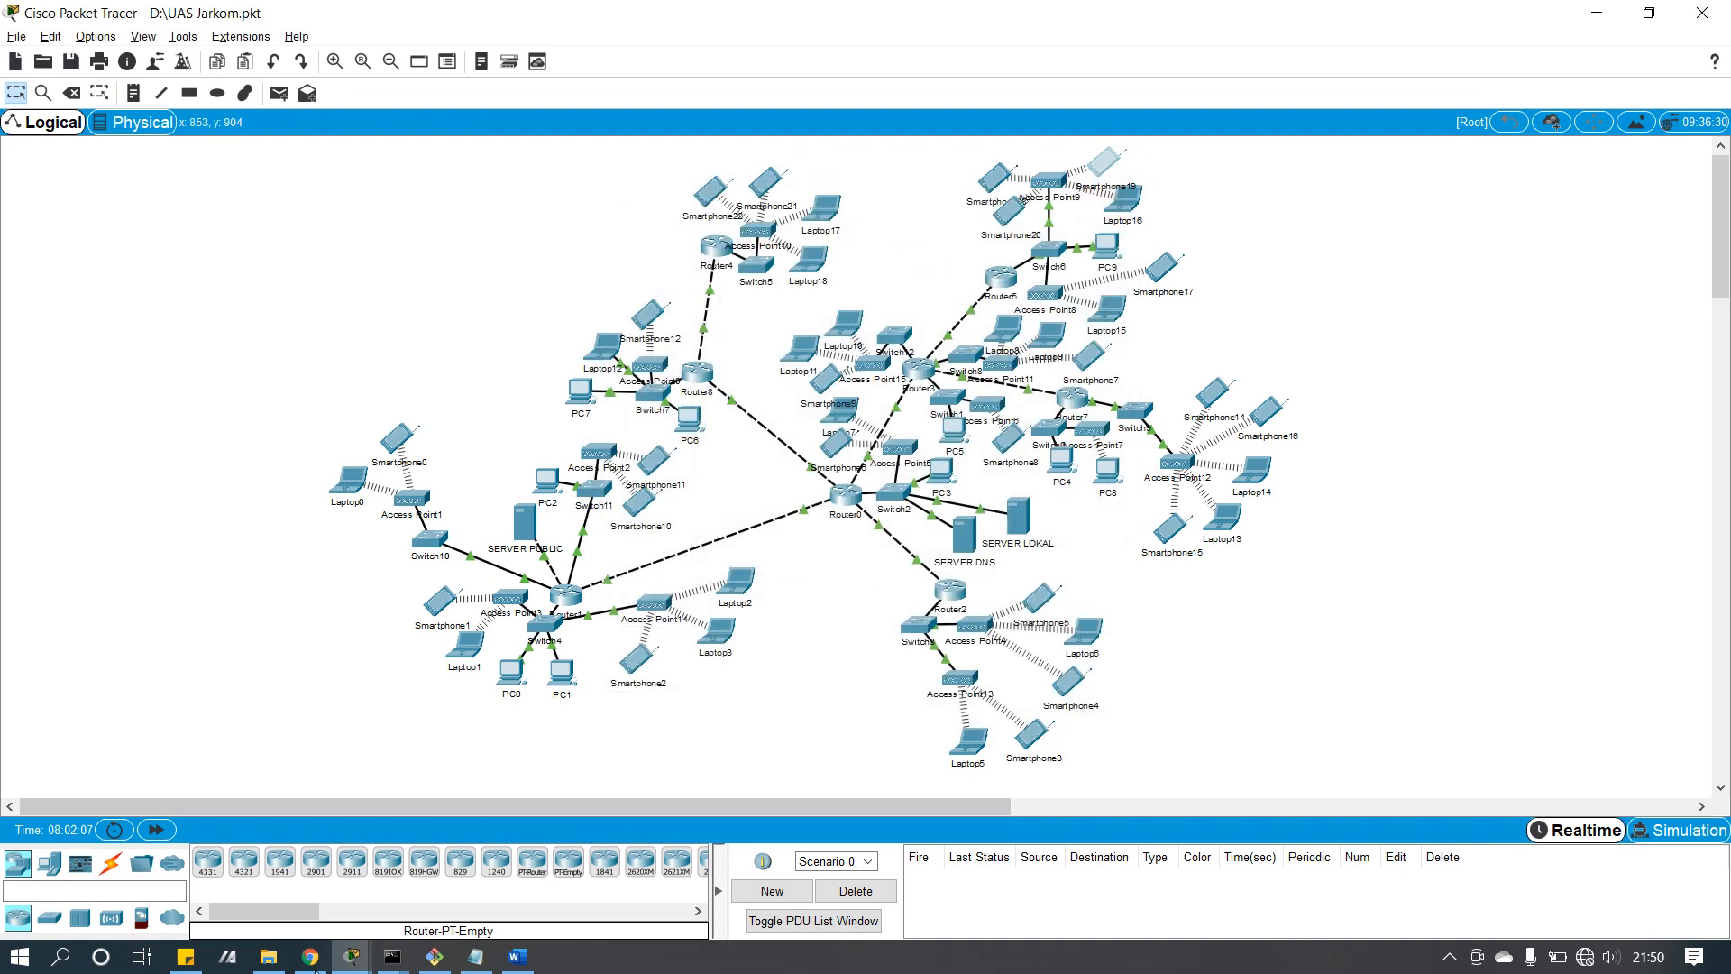
{"action": "left_click", "coordinate": [351, 955]}
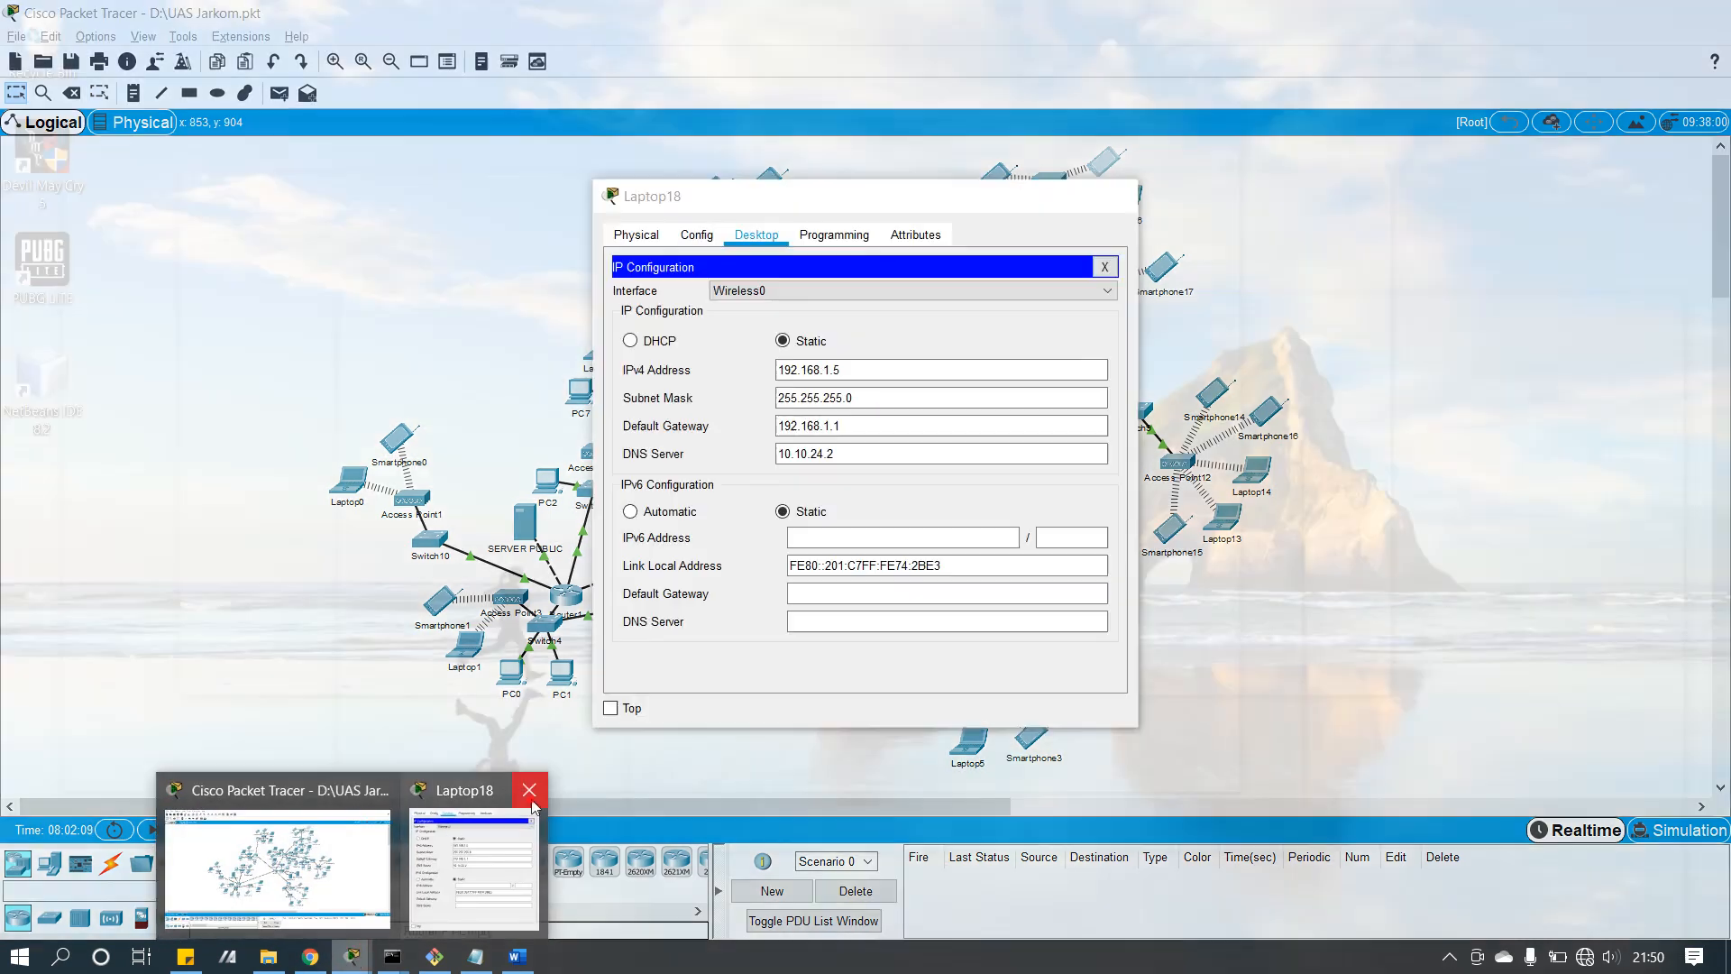
{"action": "left_click", "coordinate": [529, 789]}
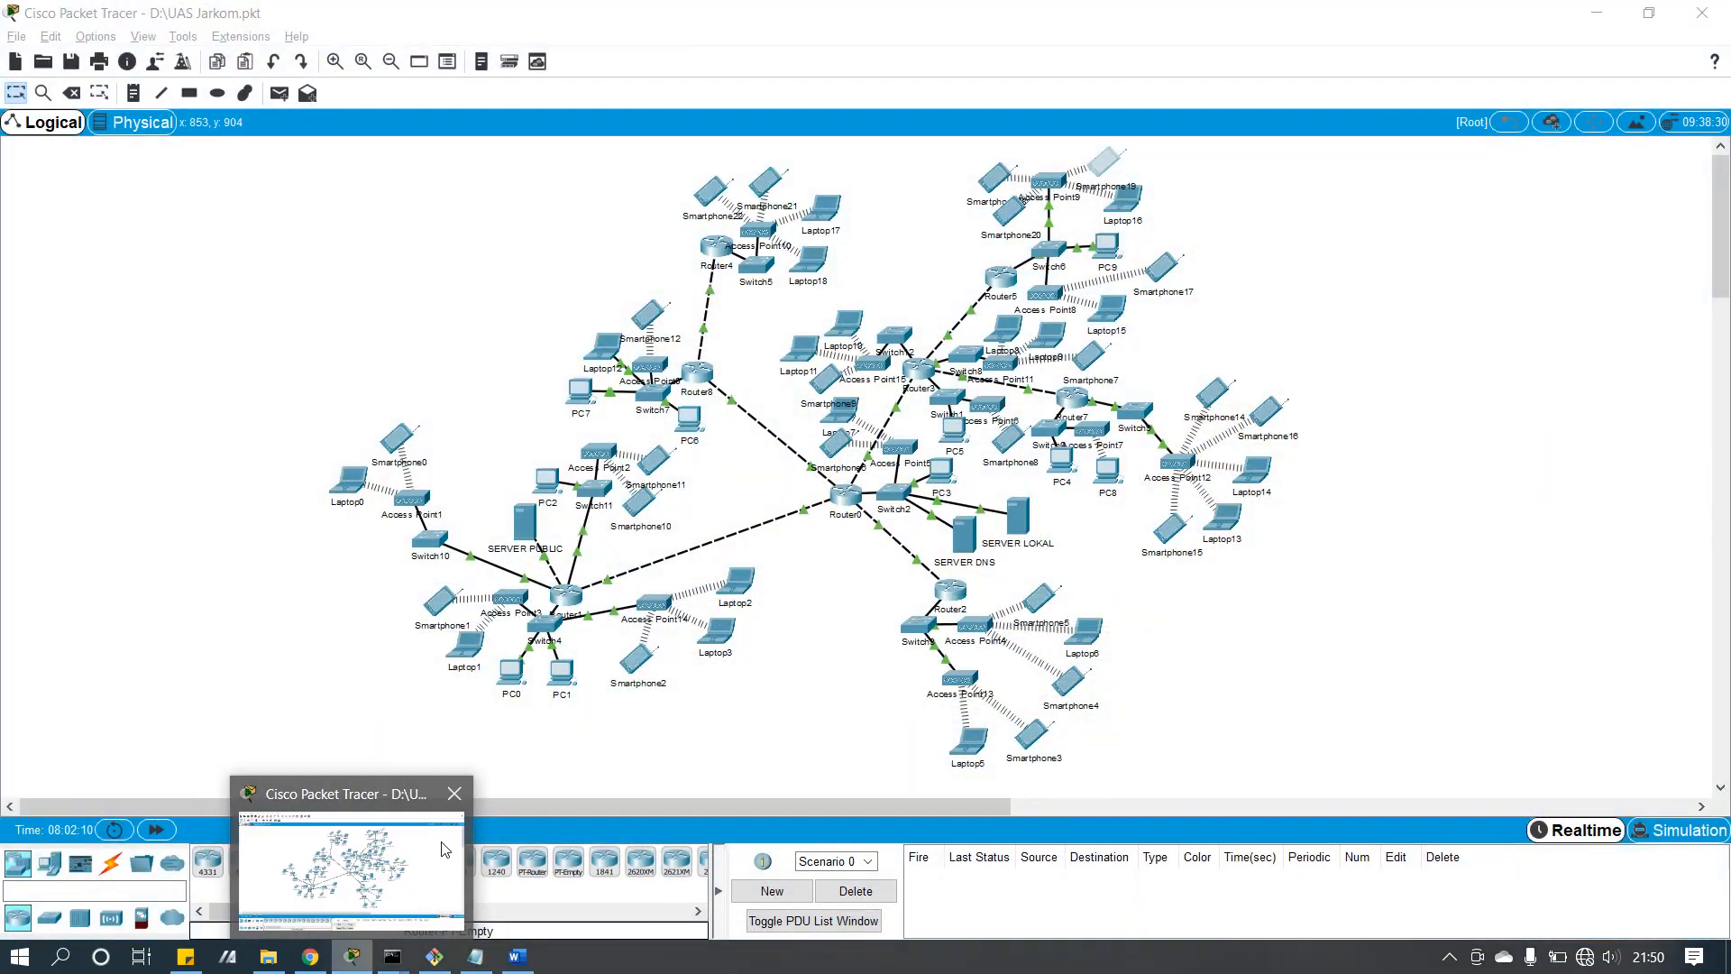
{"action": "left_click", "coordinate": [297, 571]}
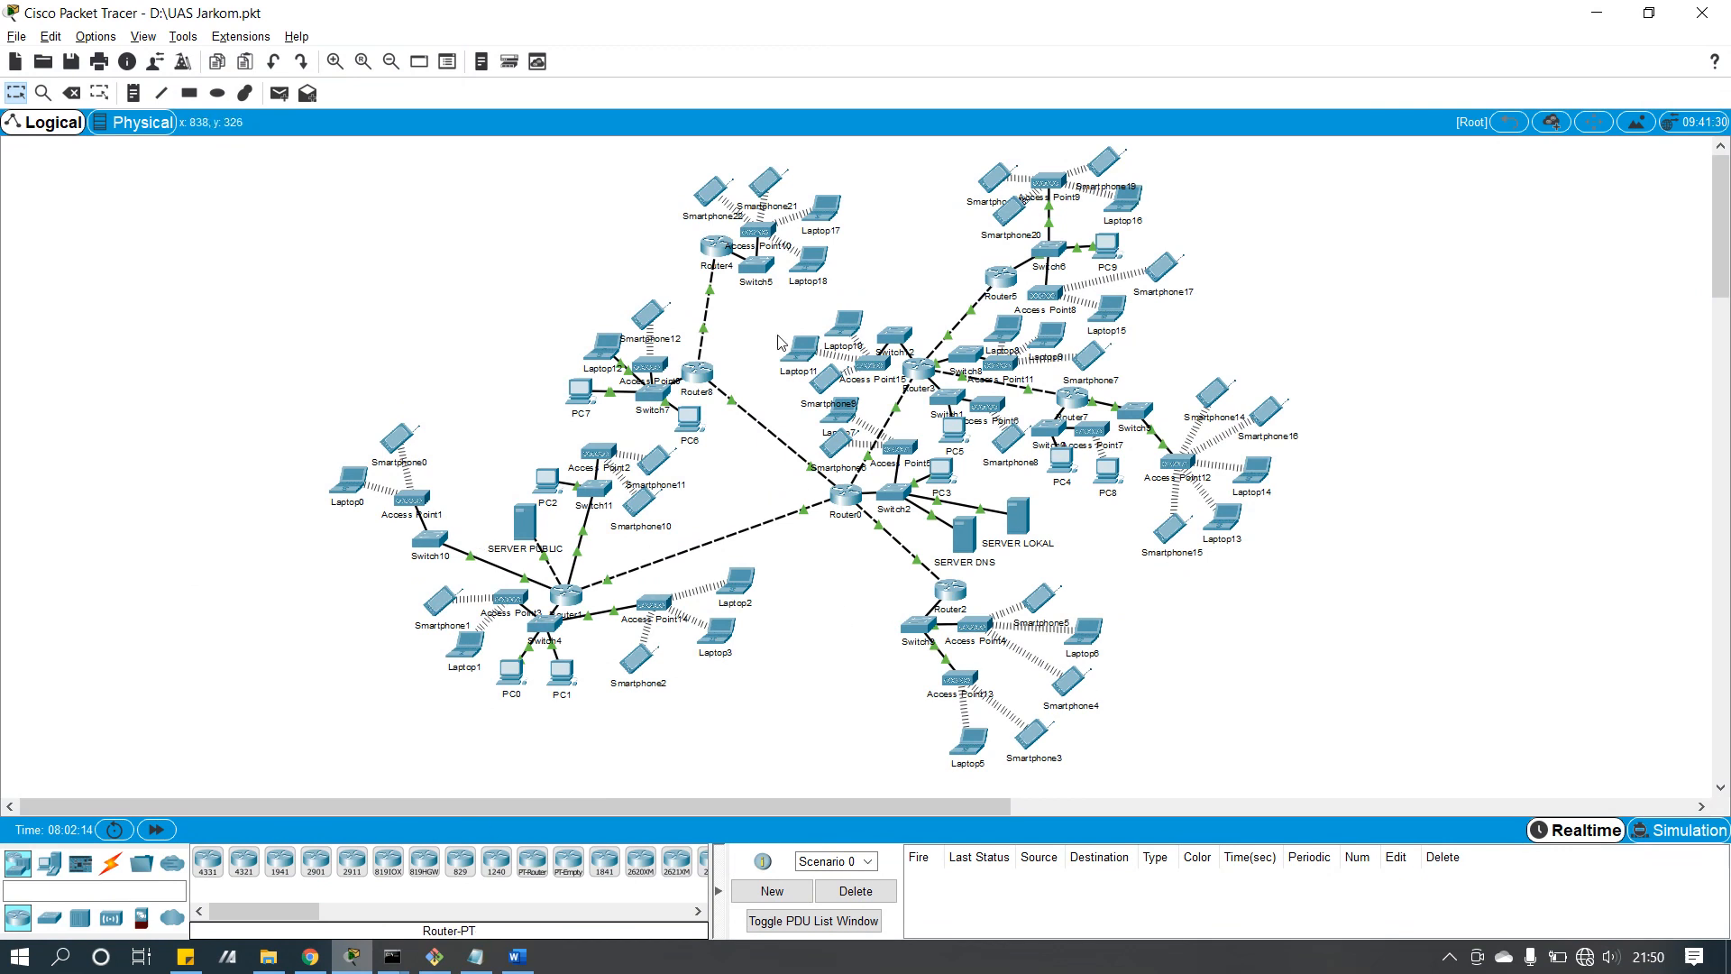
{"action": "left_click", "coordinate": [807, 570]}
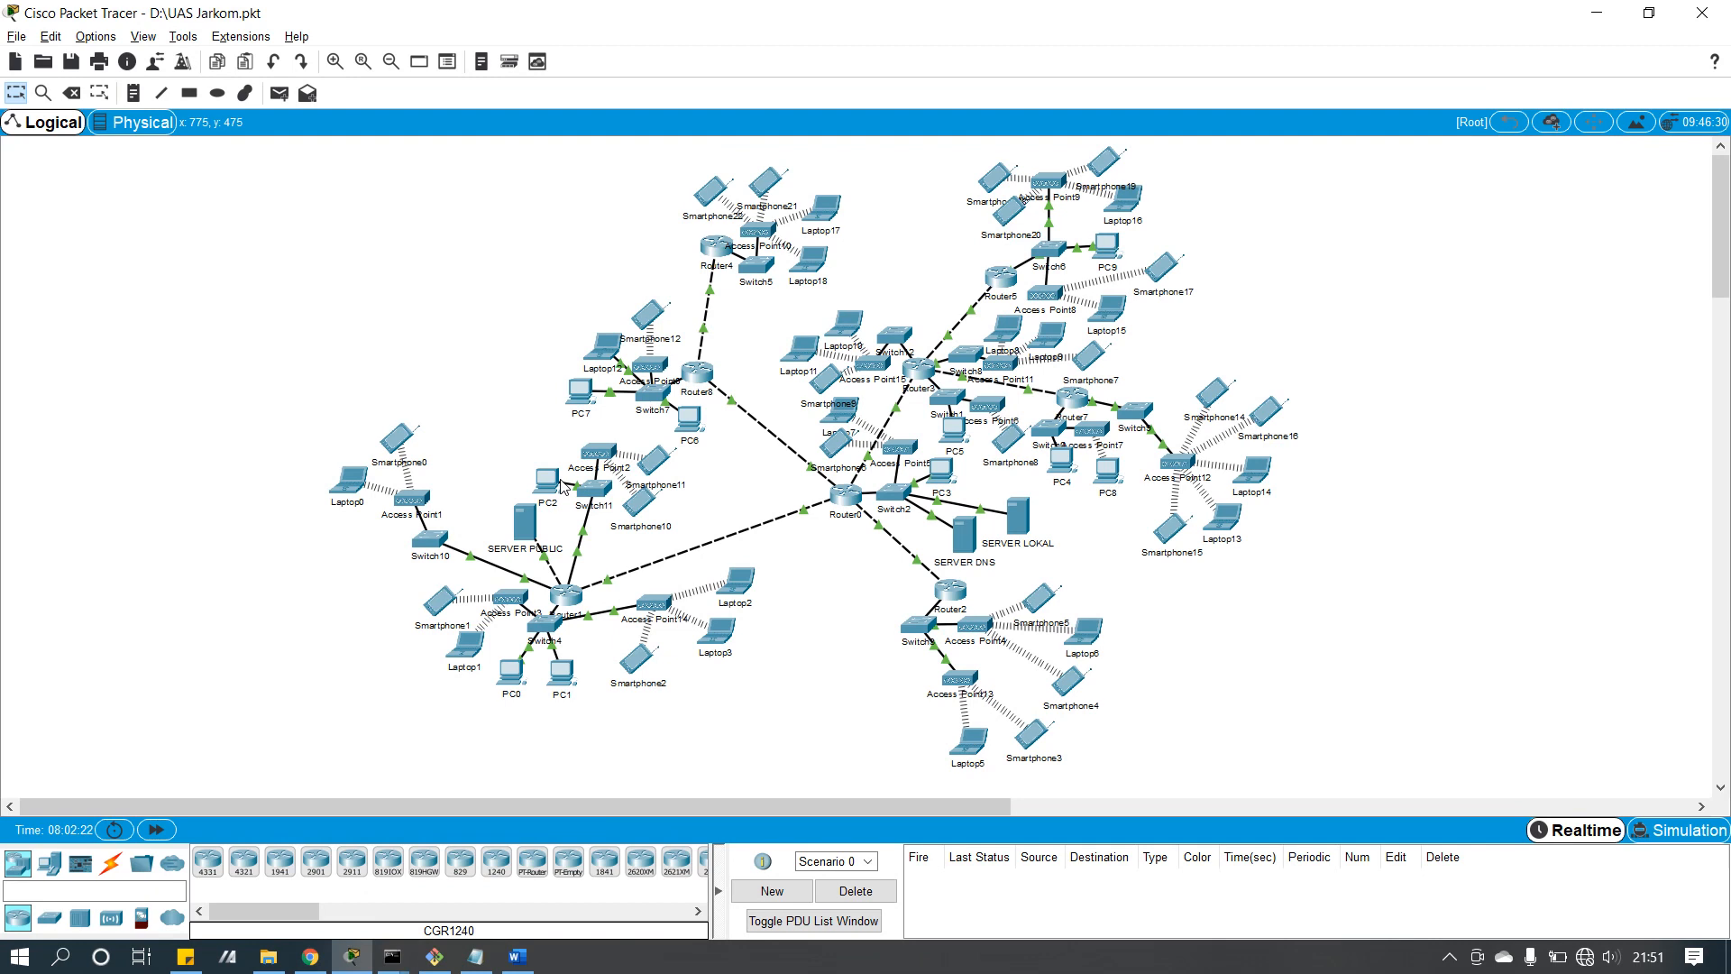
{"action": "left_click", "coordinate": [528, 513]}
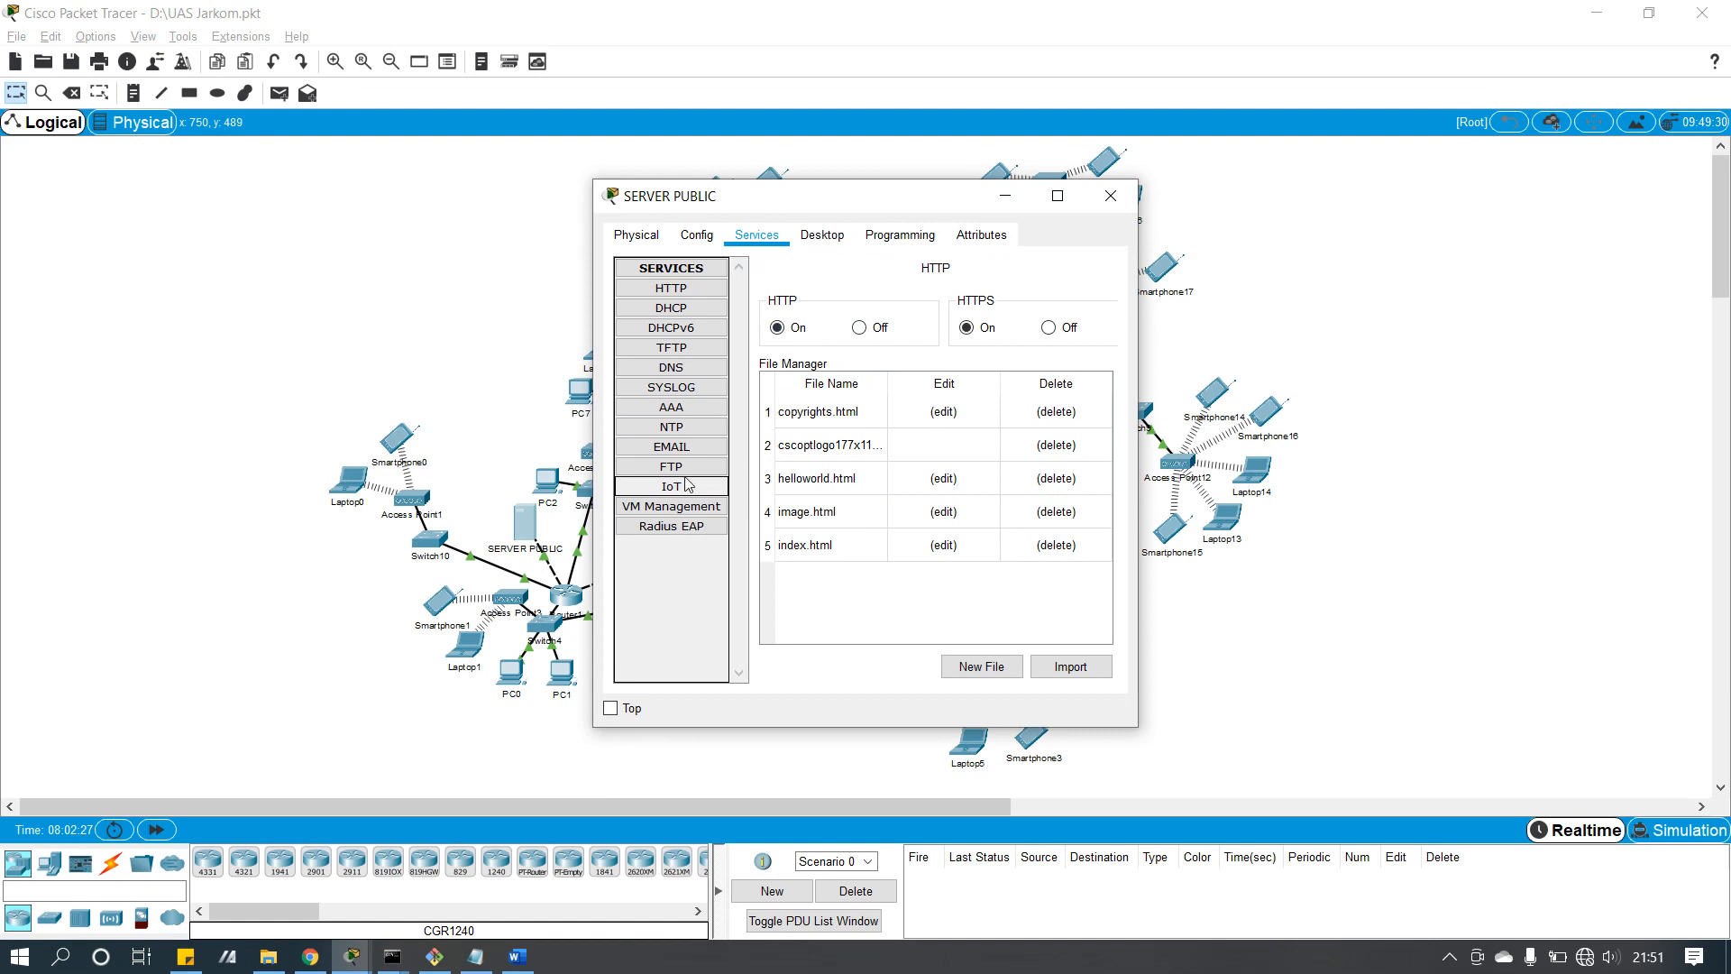
{"action": "left_click", "coordinate": [671, 447]}
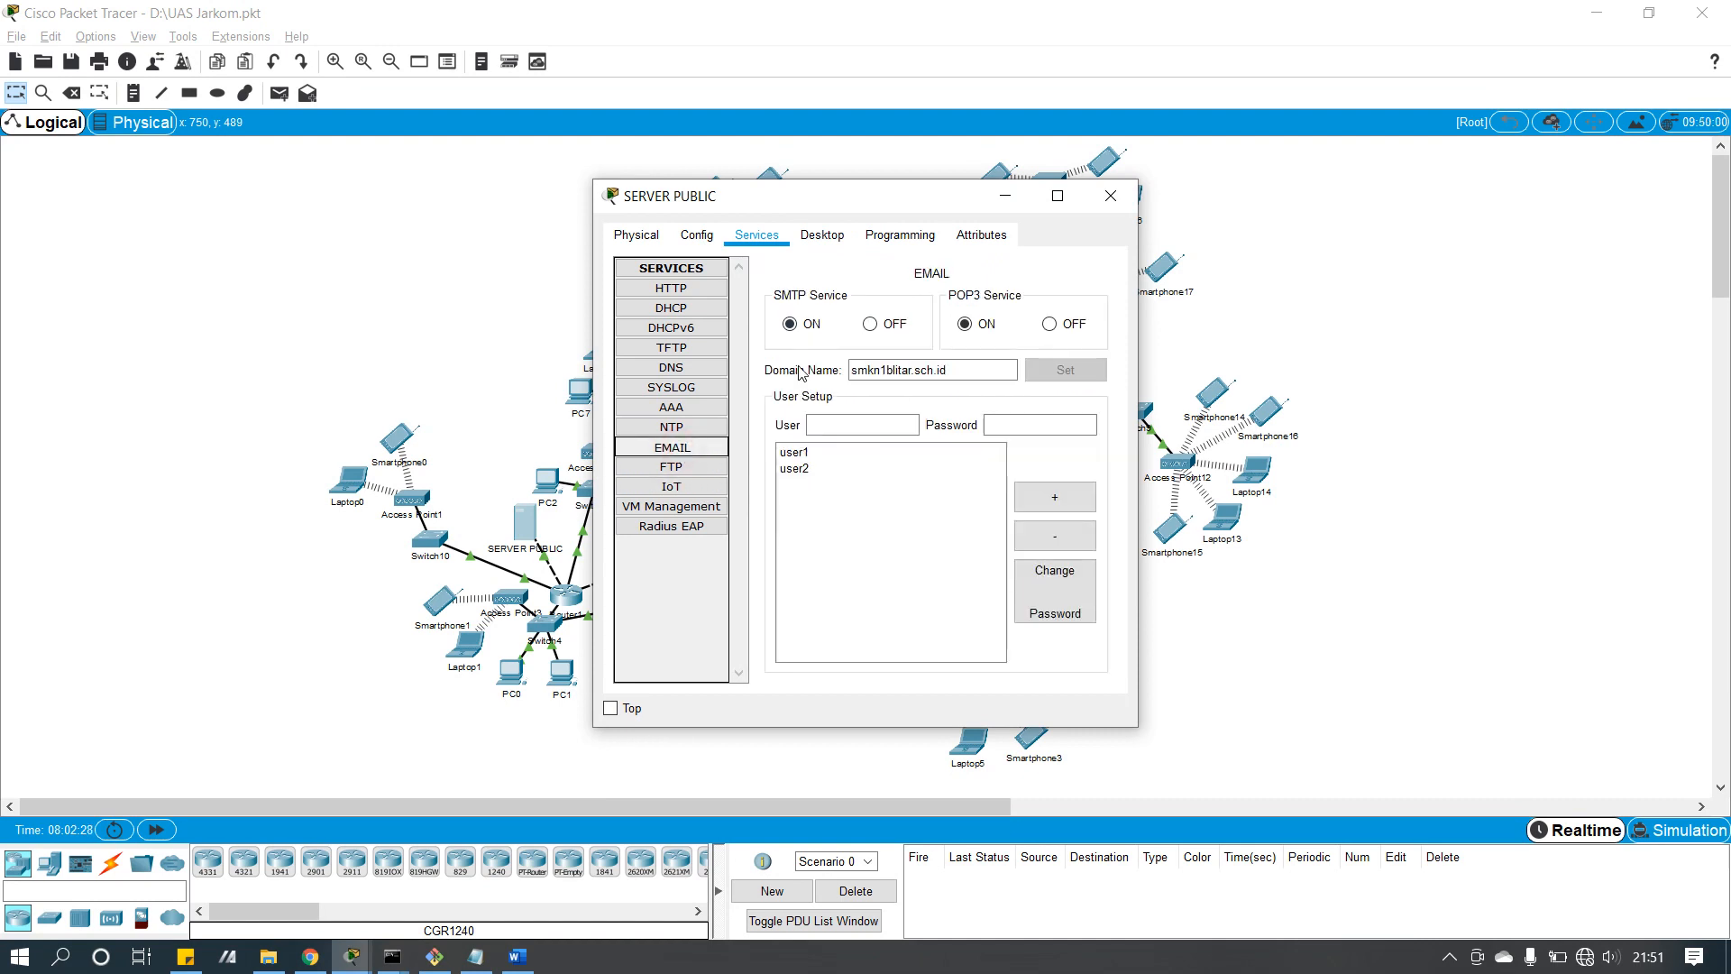
{"action": "left_click", "coordinate": [1111, 196]}
{"action": "left_click", "coordinate": [964, 539]}
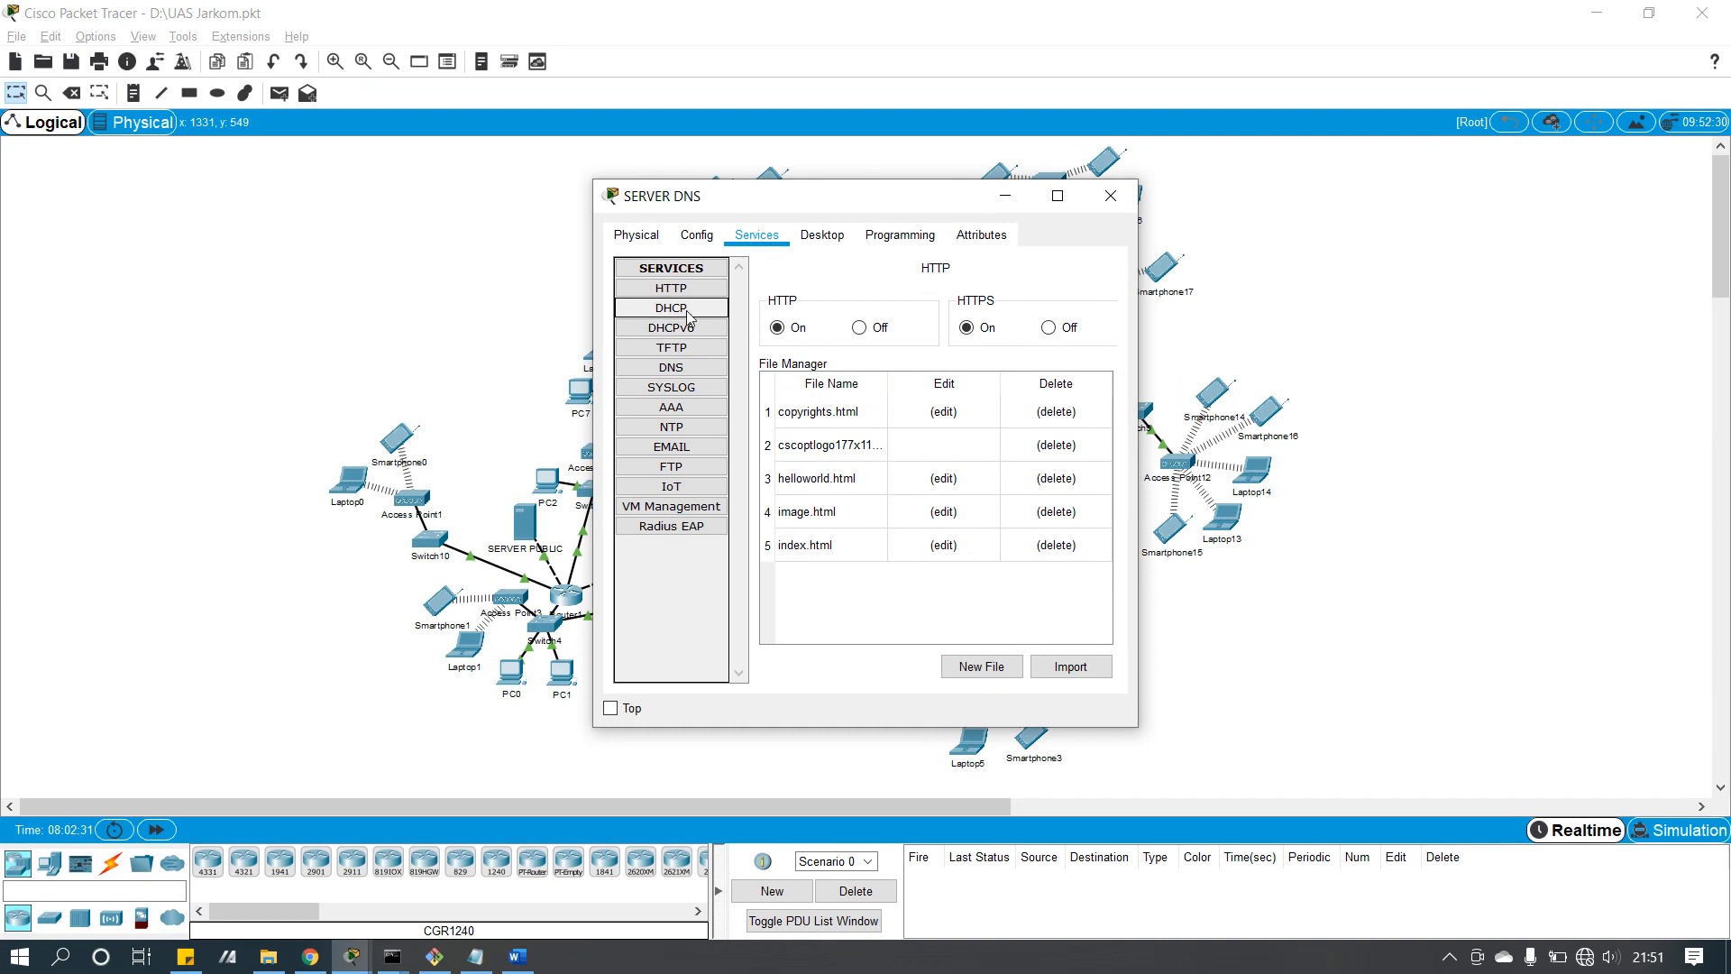
{"action": "left_click", "coordinate": [700, 372]}
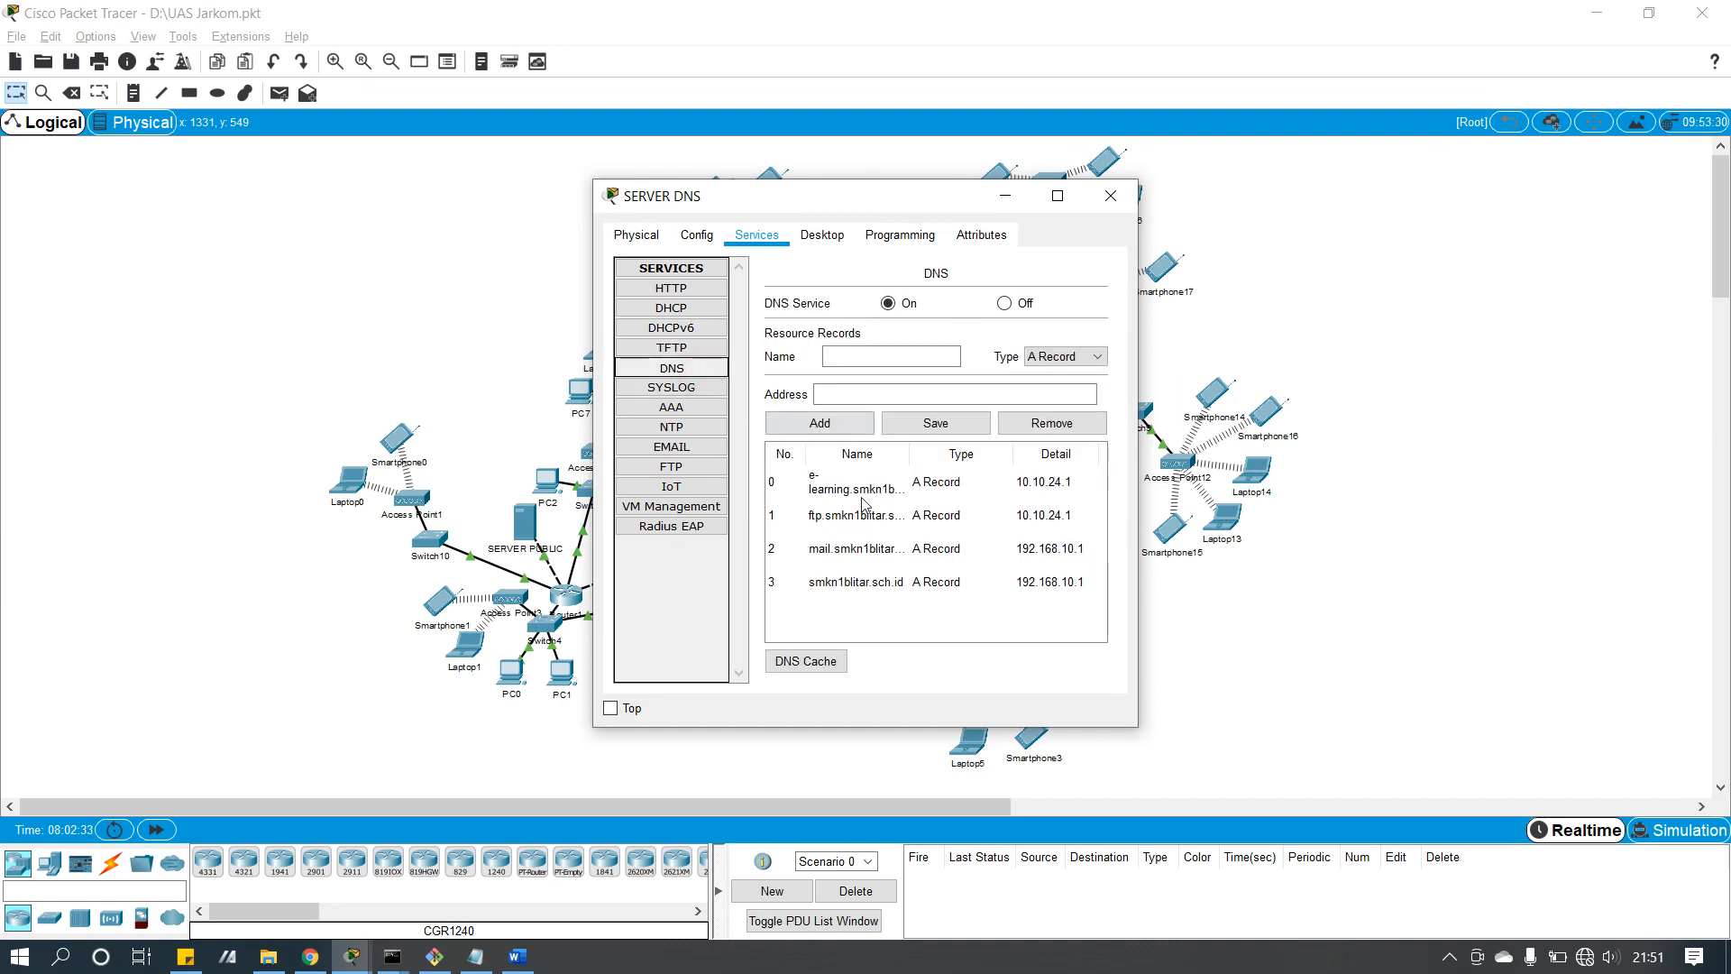
{"action": "left_click", "coordinate": [1110, 195]}
{"action": "left_click", "coordinate": [1021, 516]}
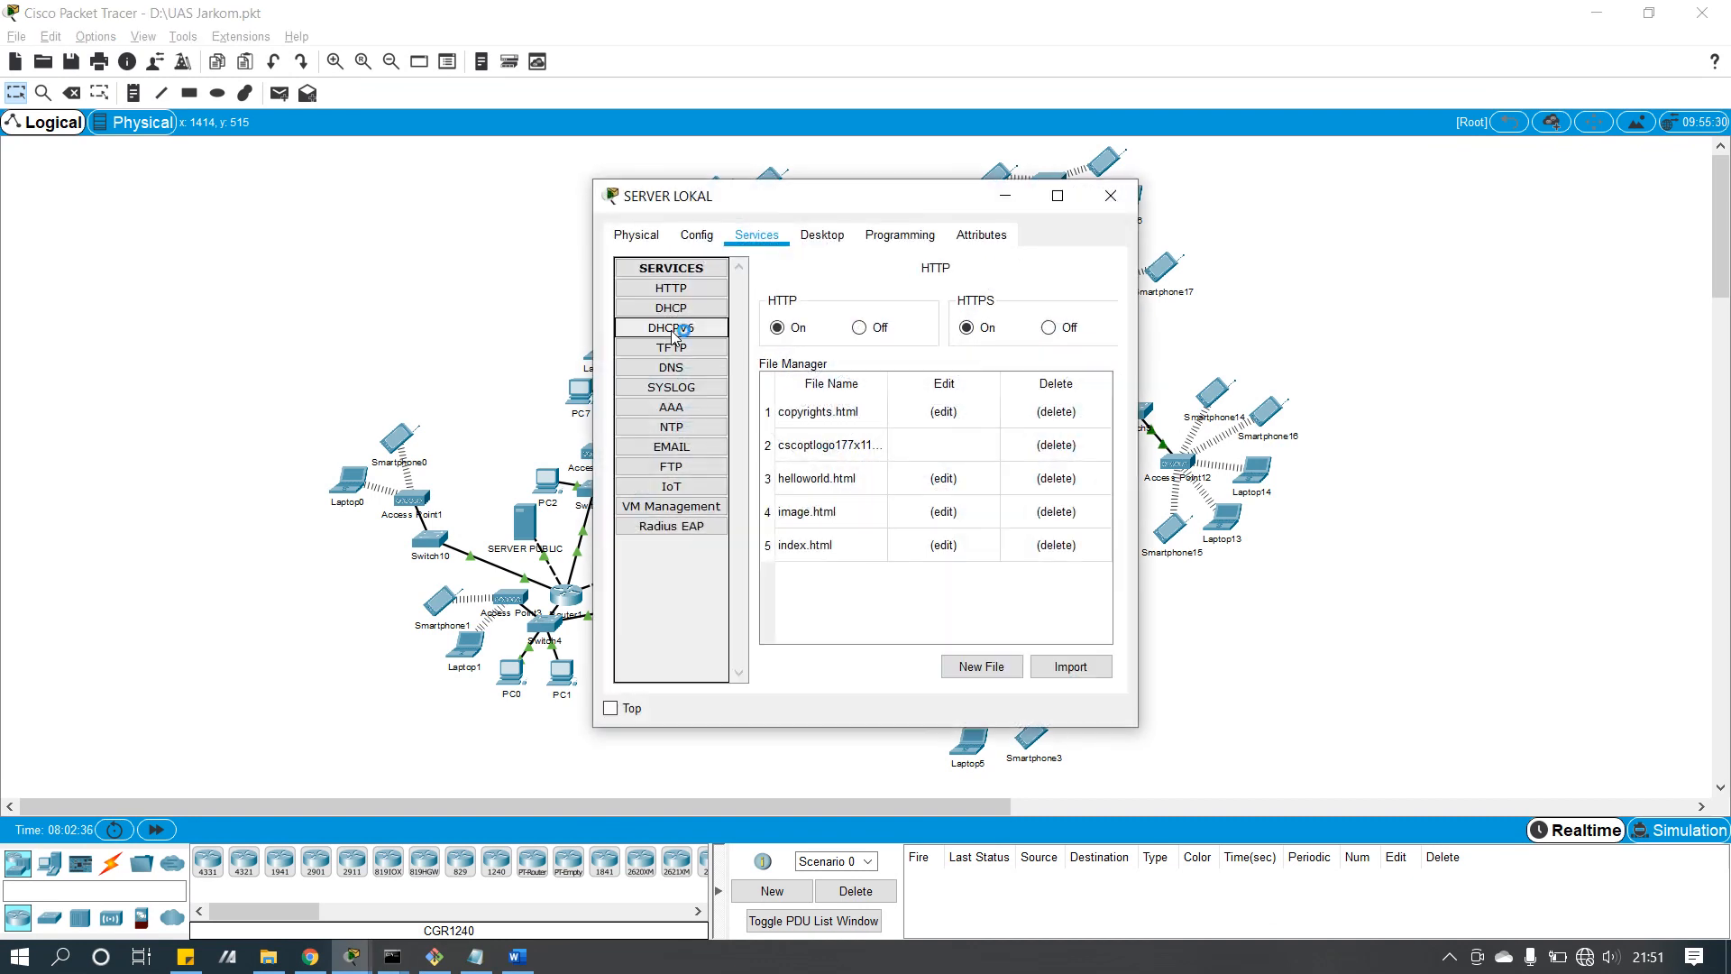
{"action": "left_click", "coordinate": [667, 368]}
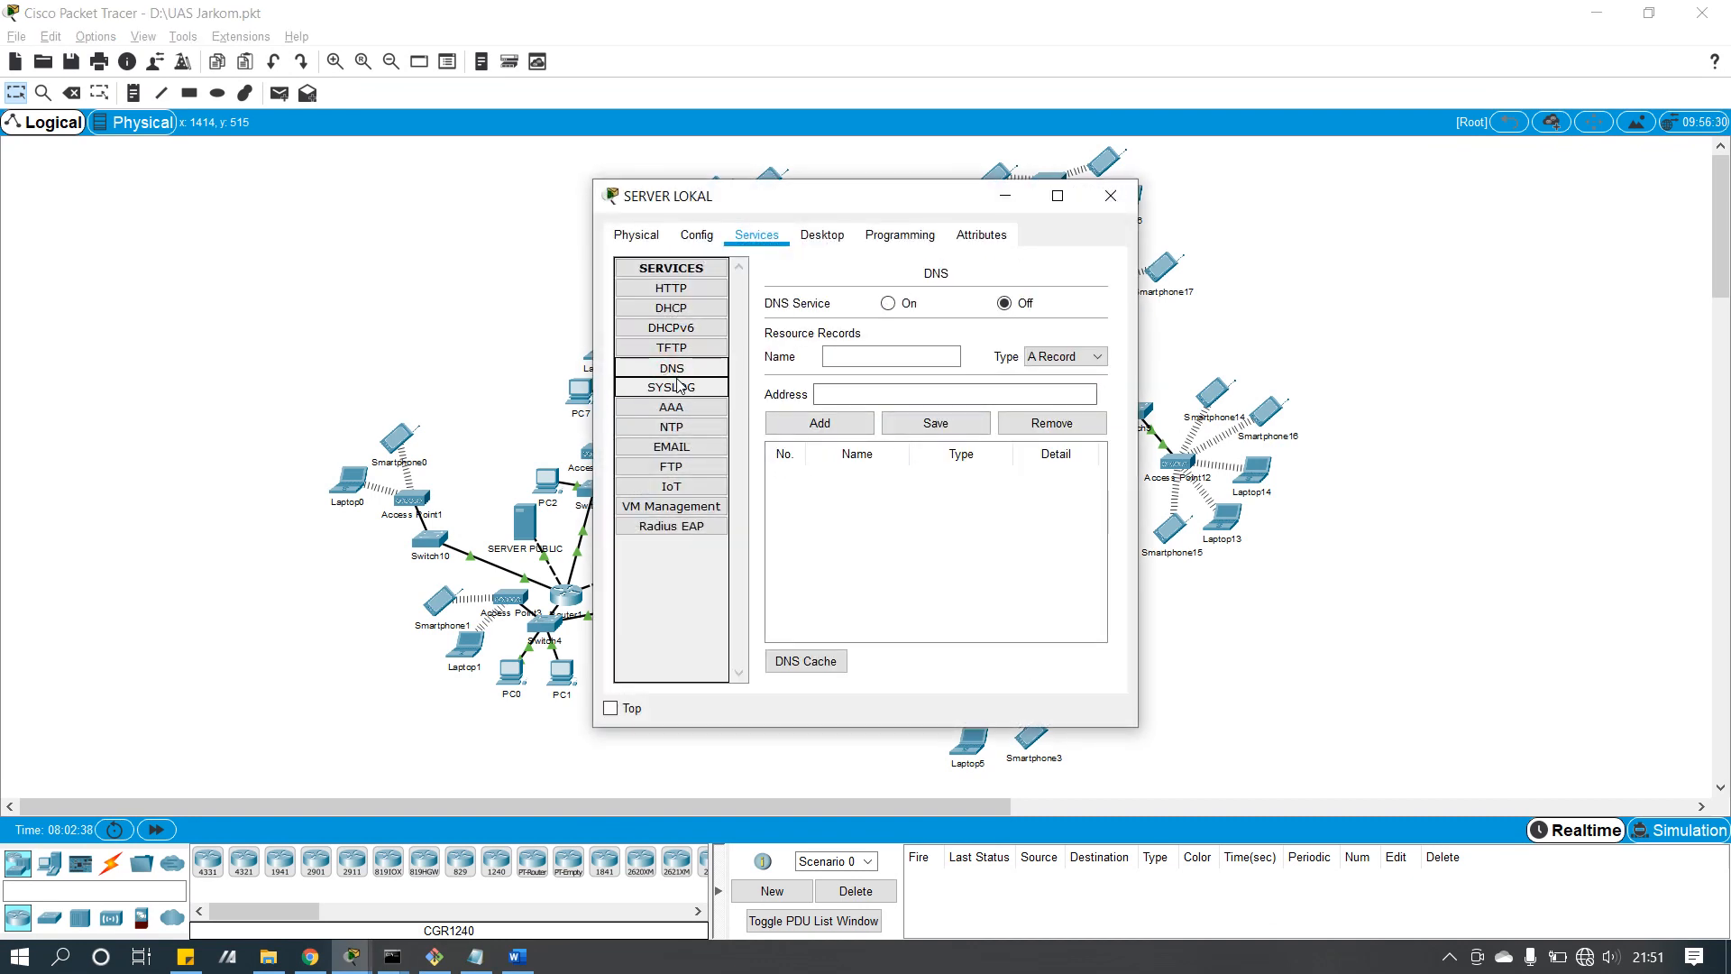
{"action": "left_click", "coordinate": [699, 289]}
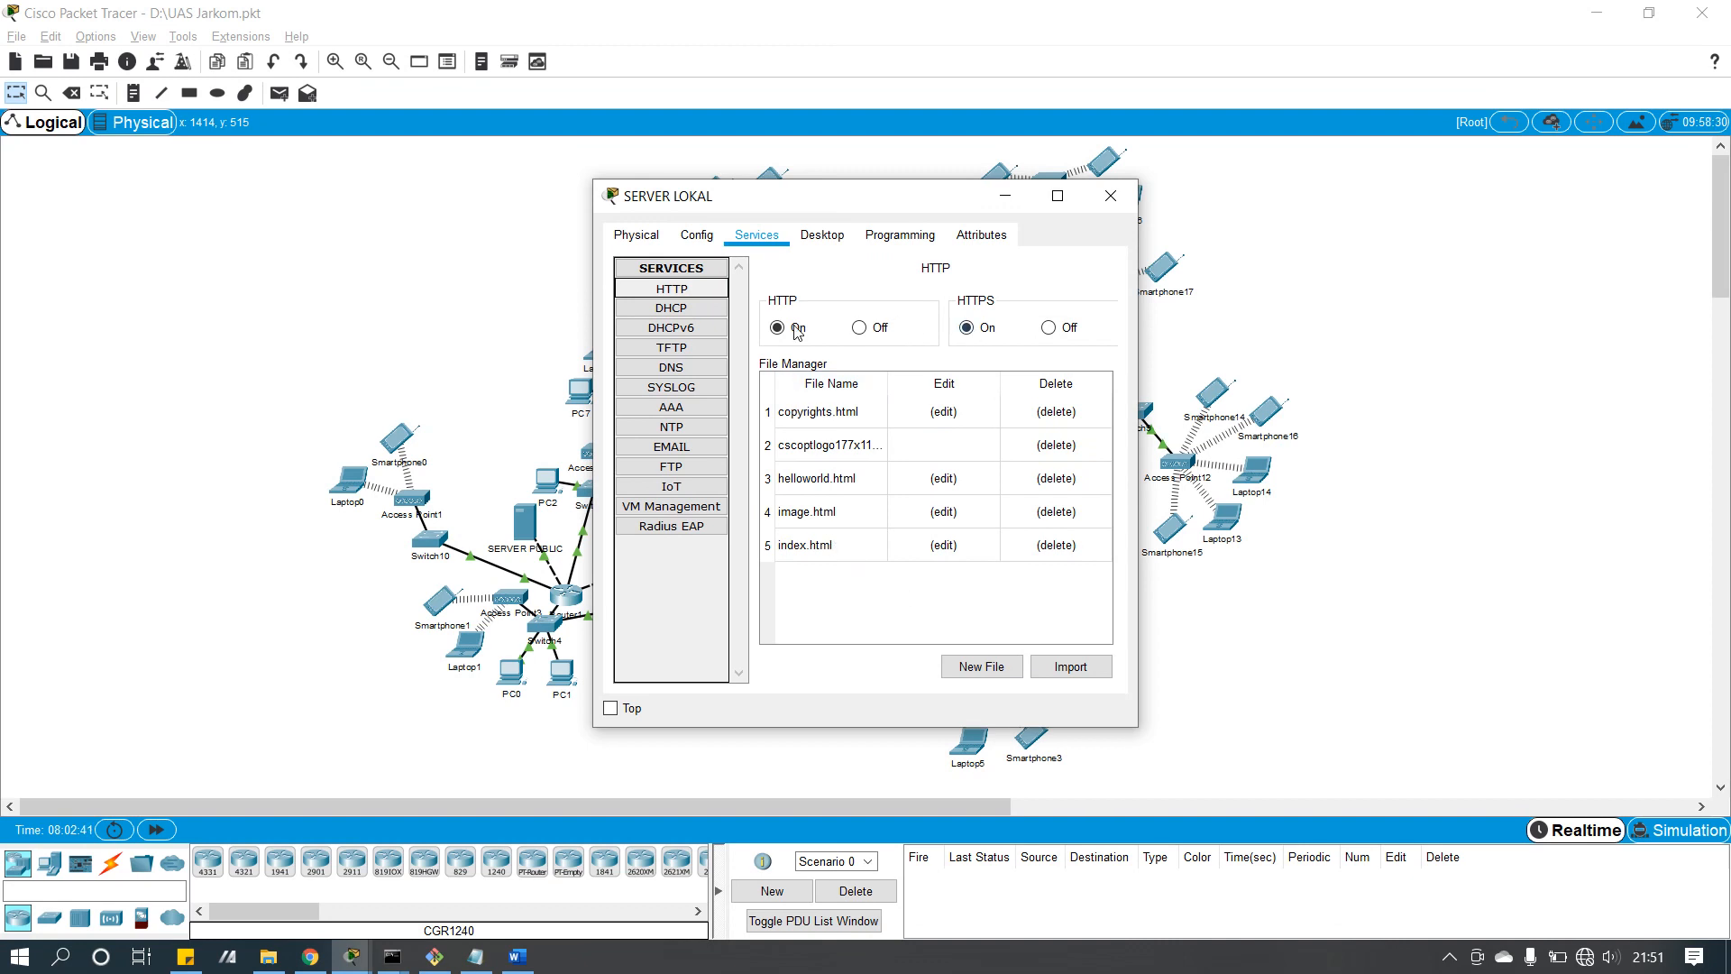
{"action": "left_click", "coordinate": [684, 468]}
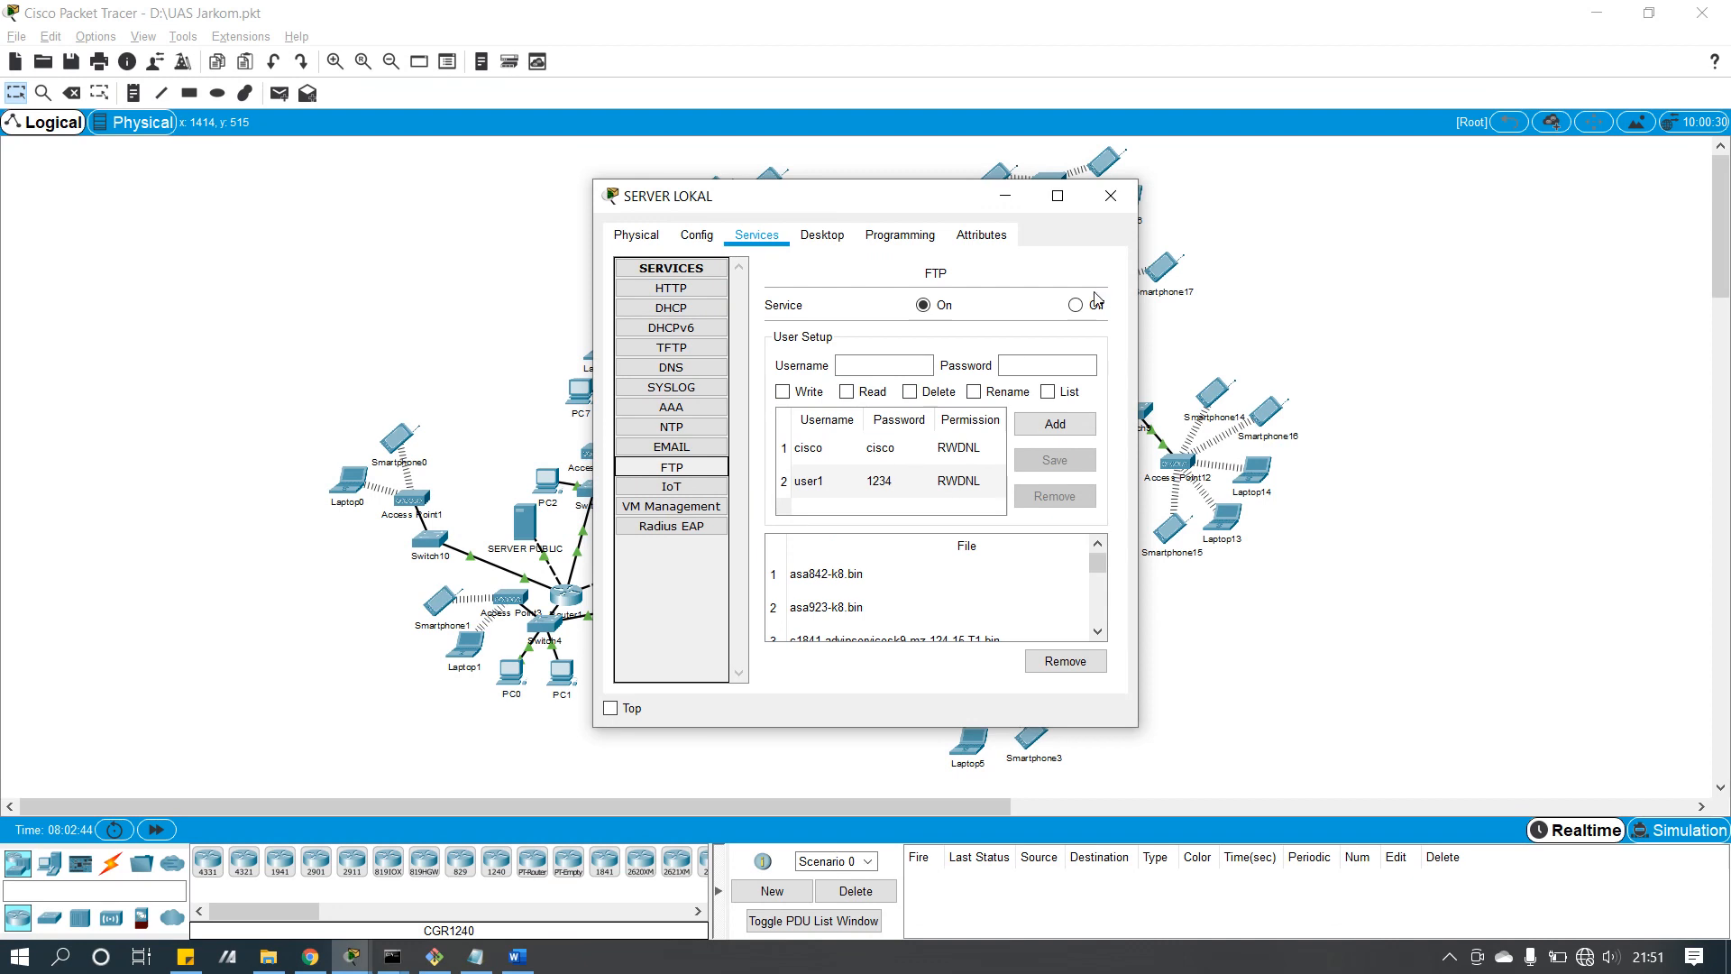
{"action": "left_click", "coordinate": [1108, 197]}
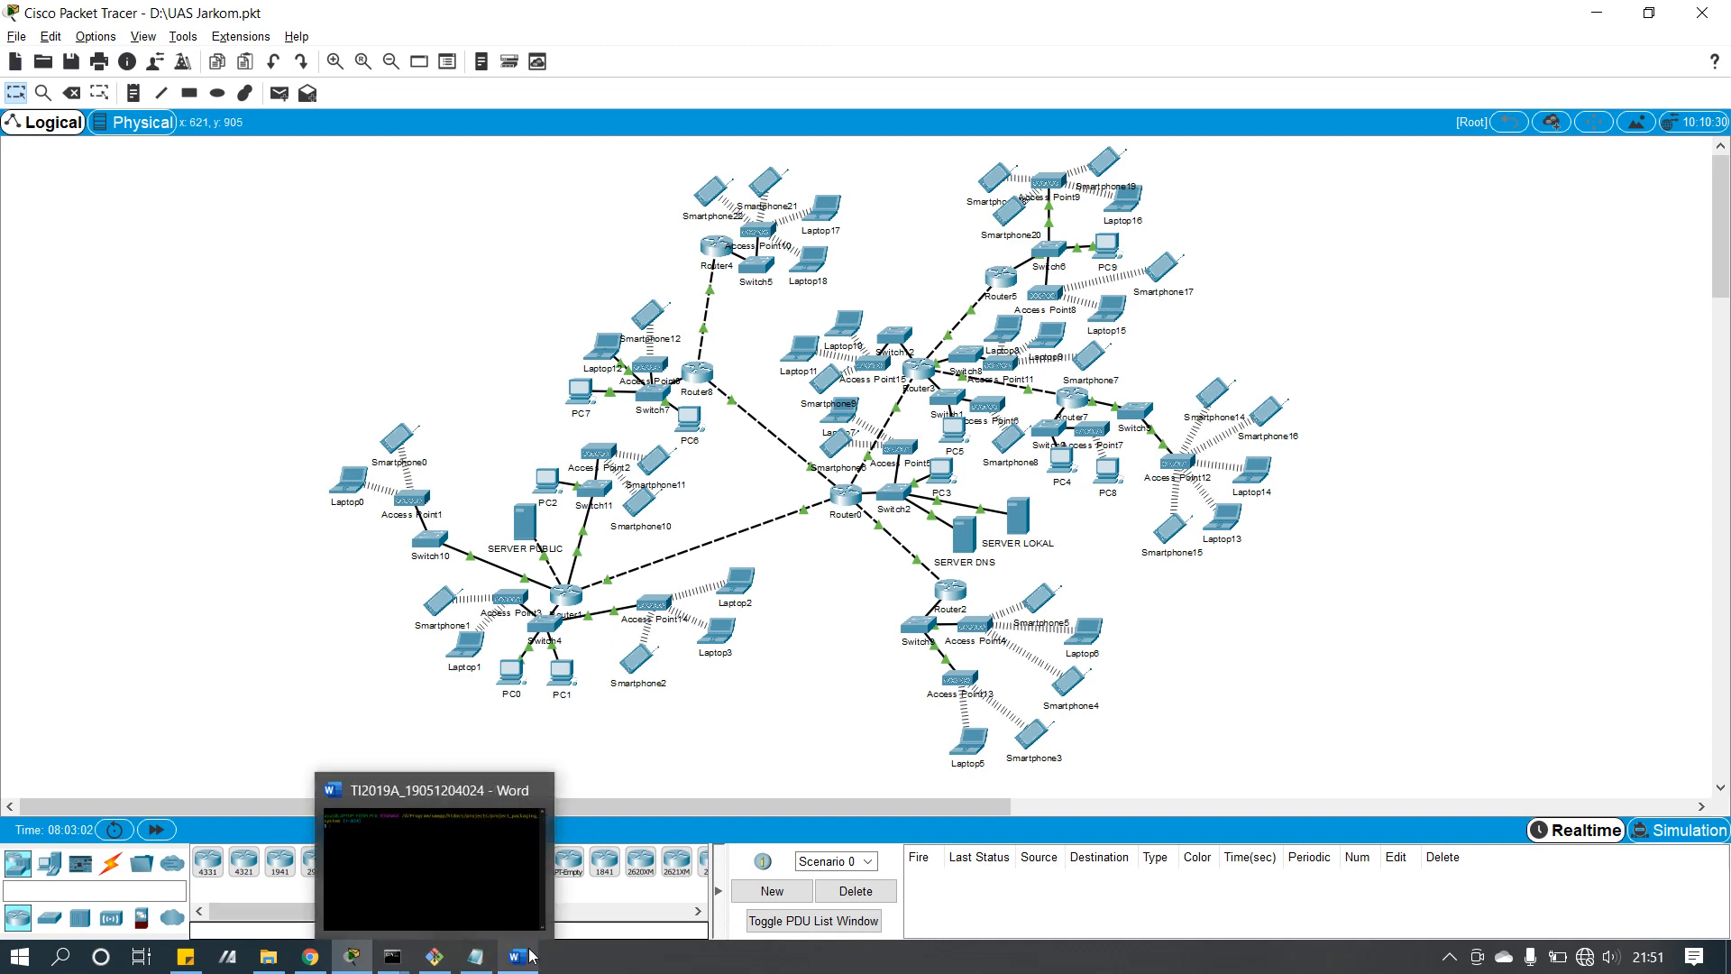
Step: Open SERVER LOKAL's HTTP service page showing its five web files, including index.html
{"action": "left_click", "coordinate": [730, 743]}
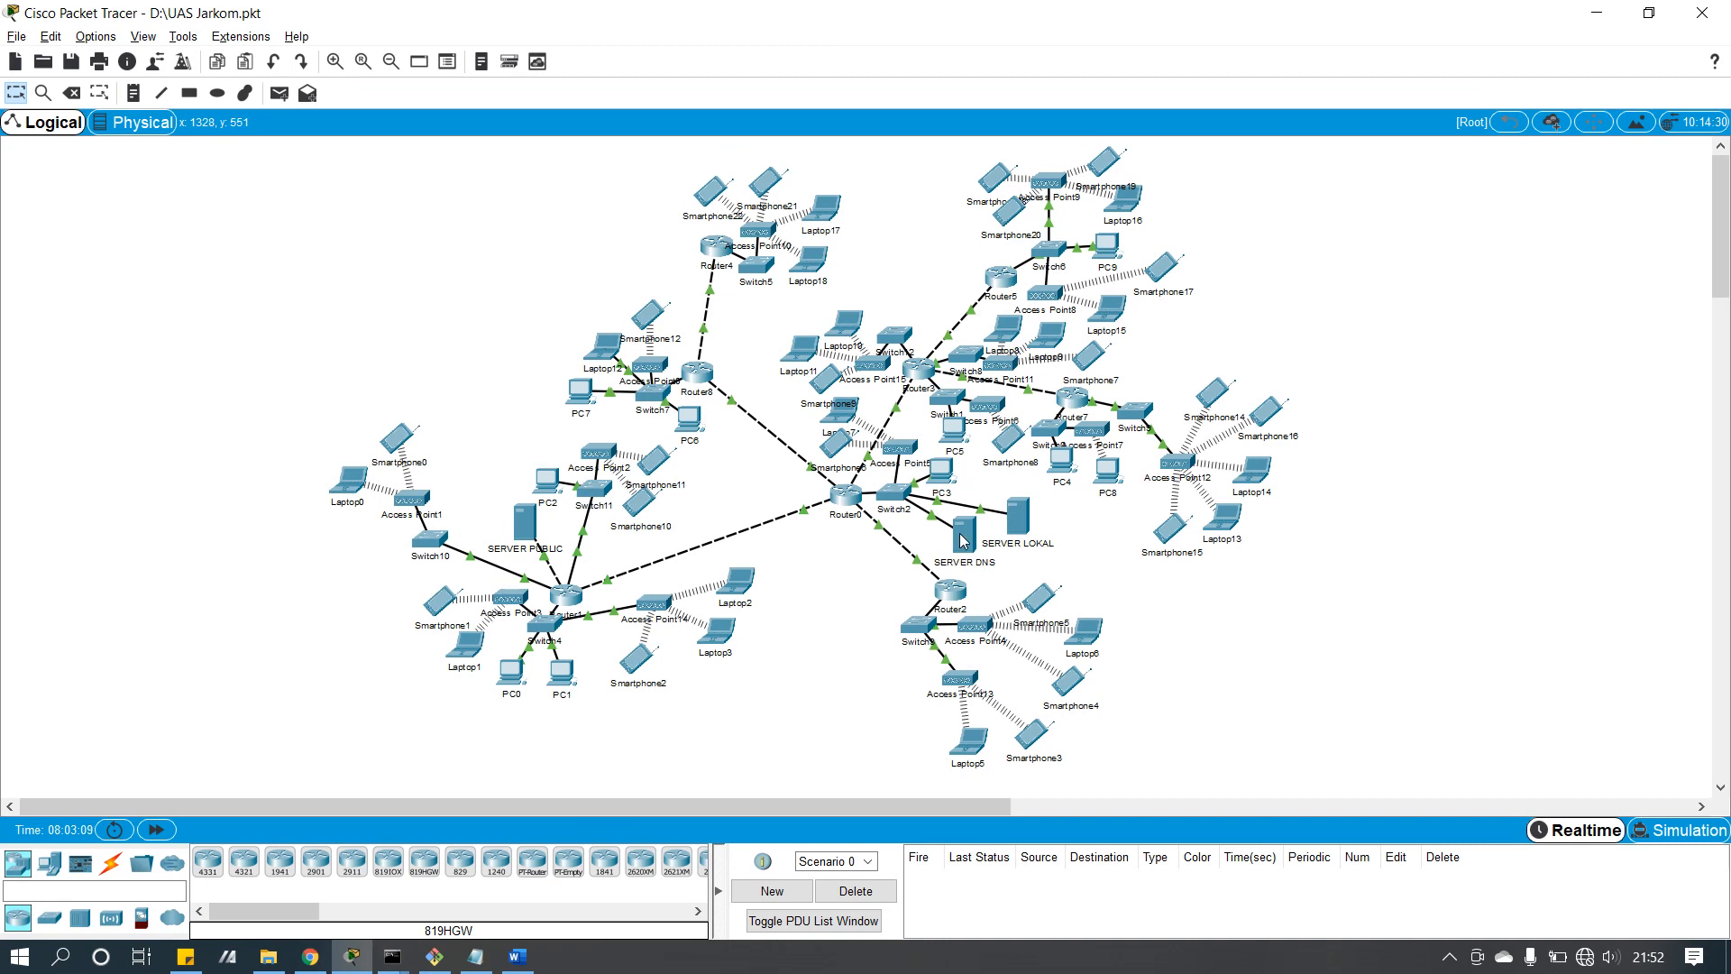
{"action": "left_click_drag", "start_coordinate": [964, 541], "coordinate": [967, 548]}
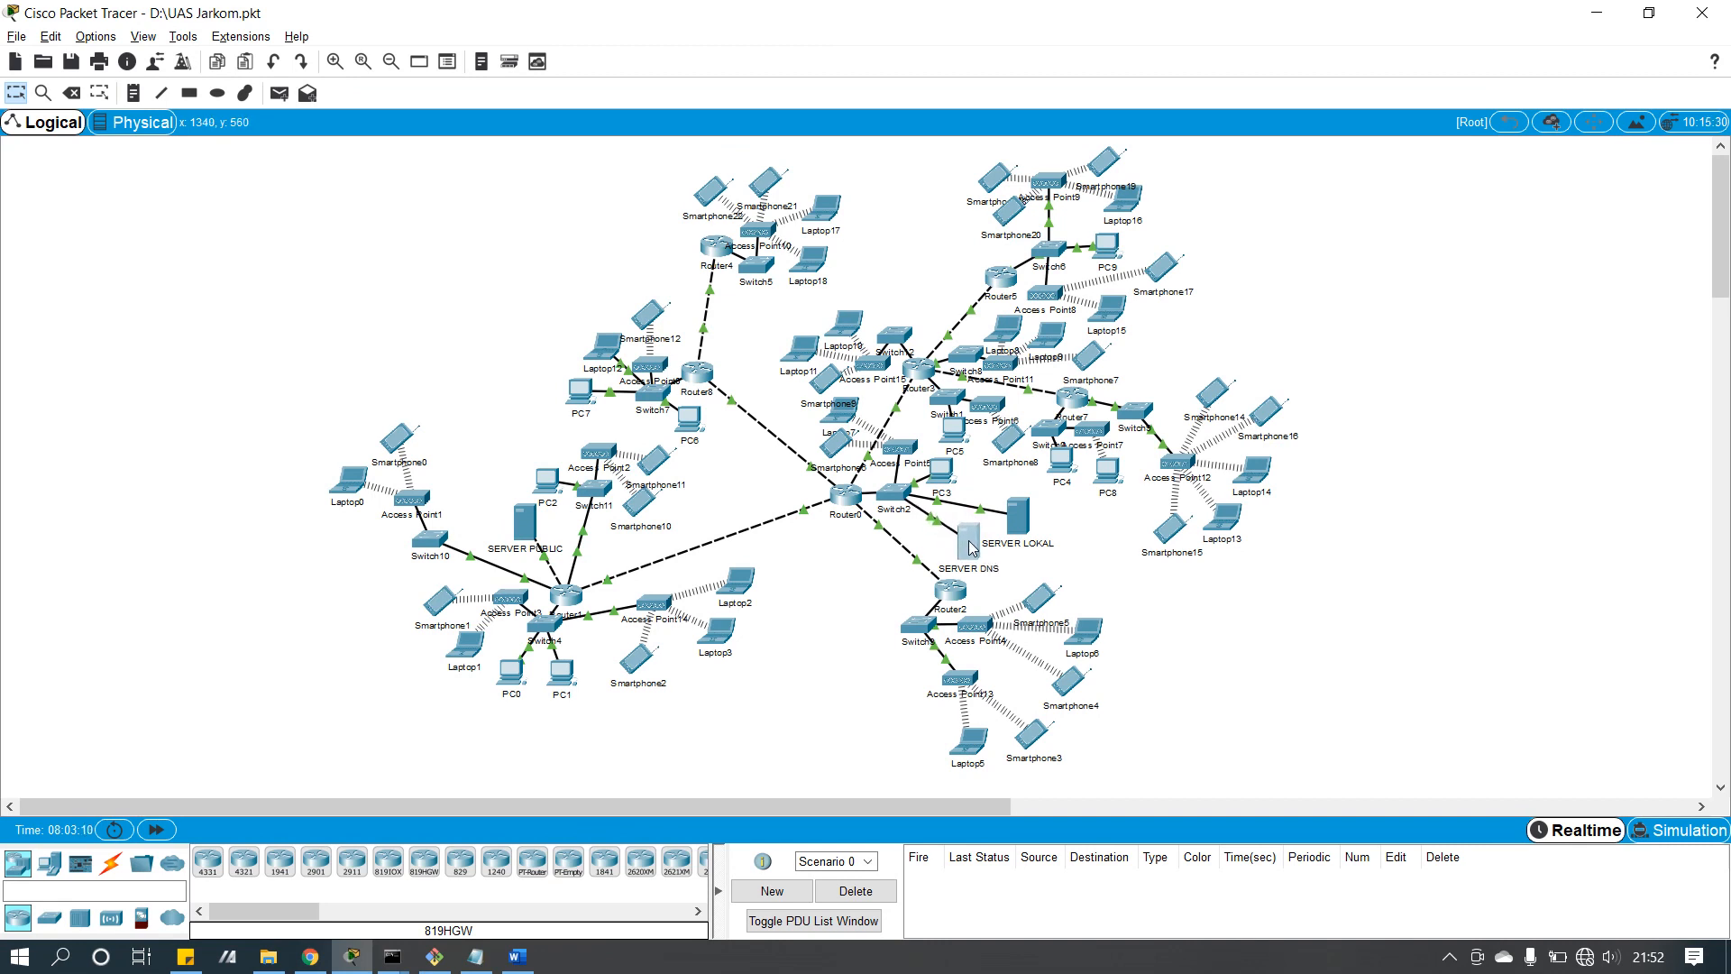
{"action": "left_click", "coordinate": [1021, 529]}
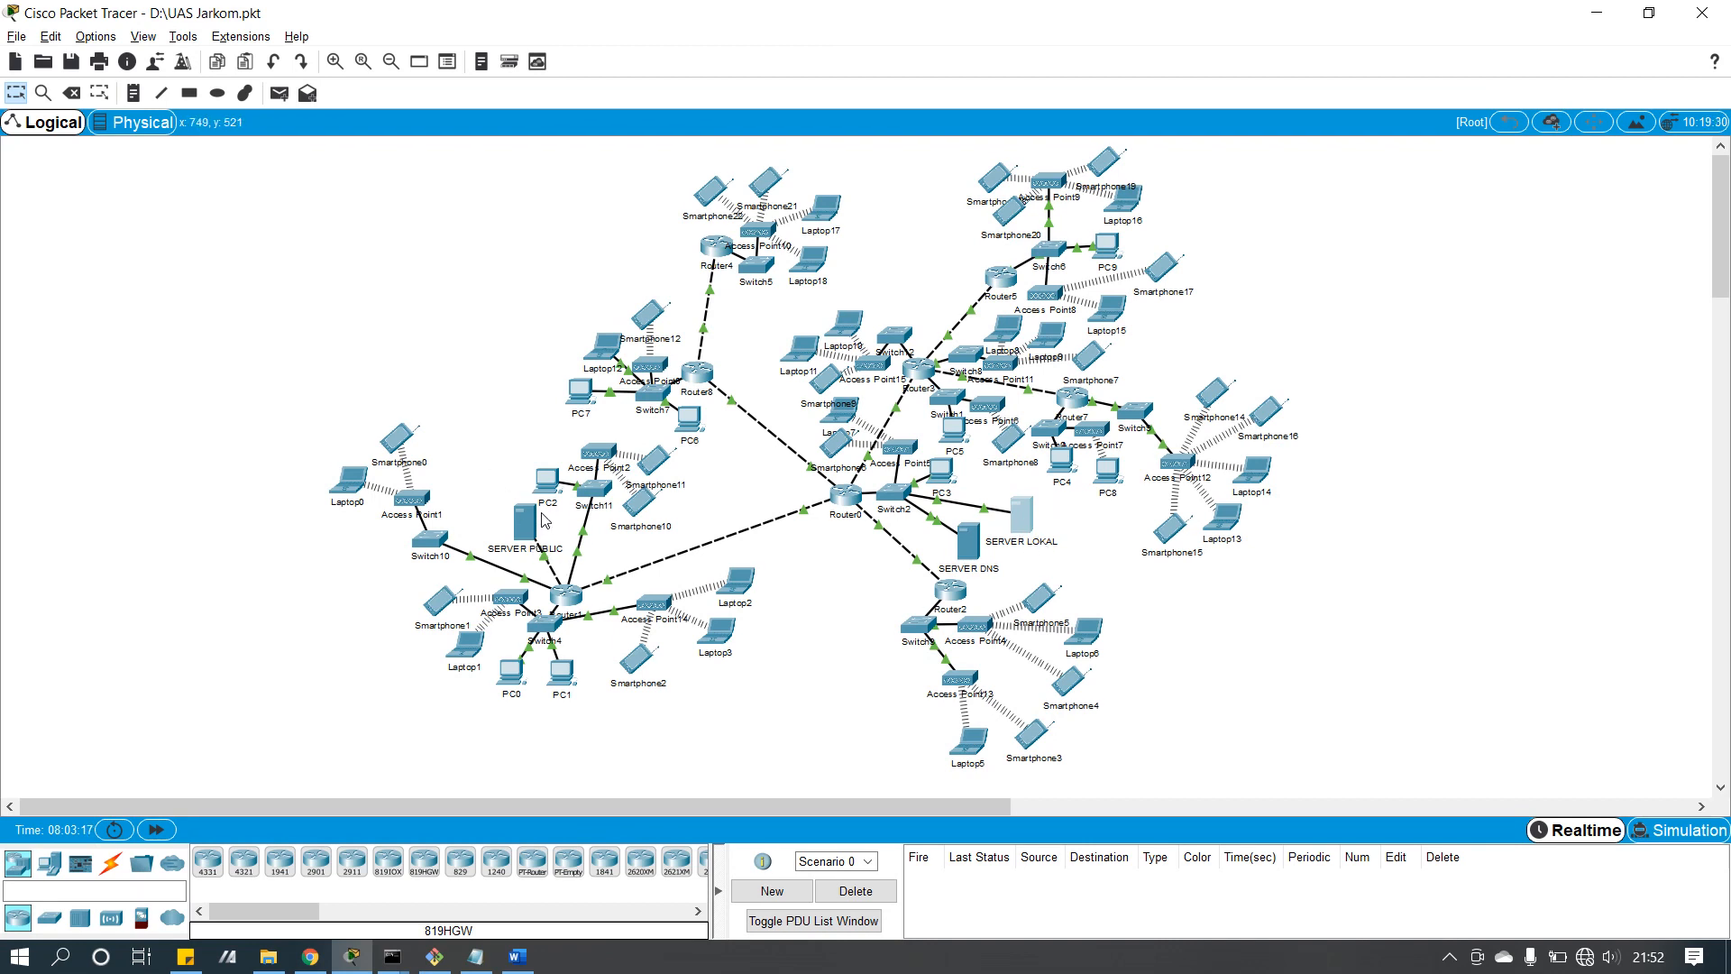
{"action": "mouse_move", "coordinate": [544, 520]}
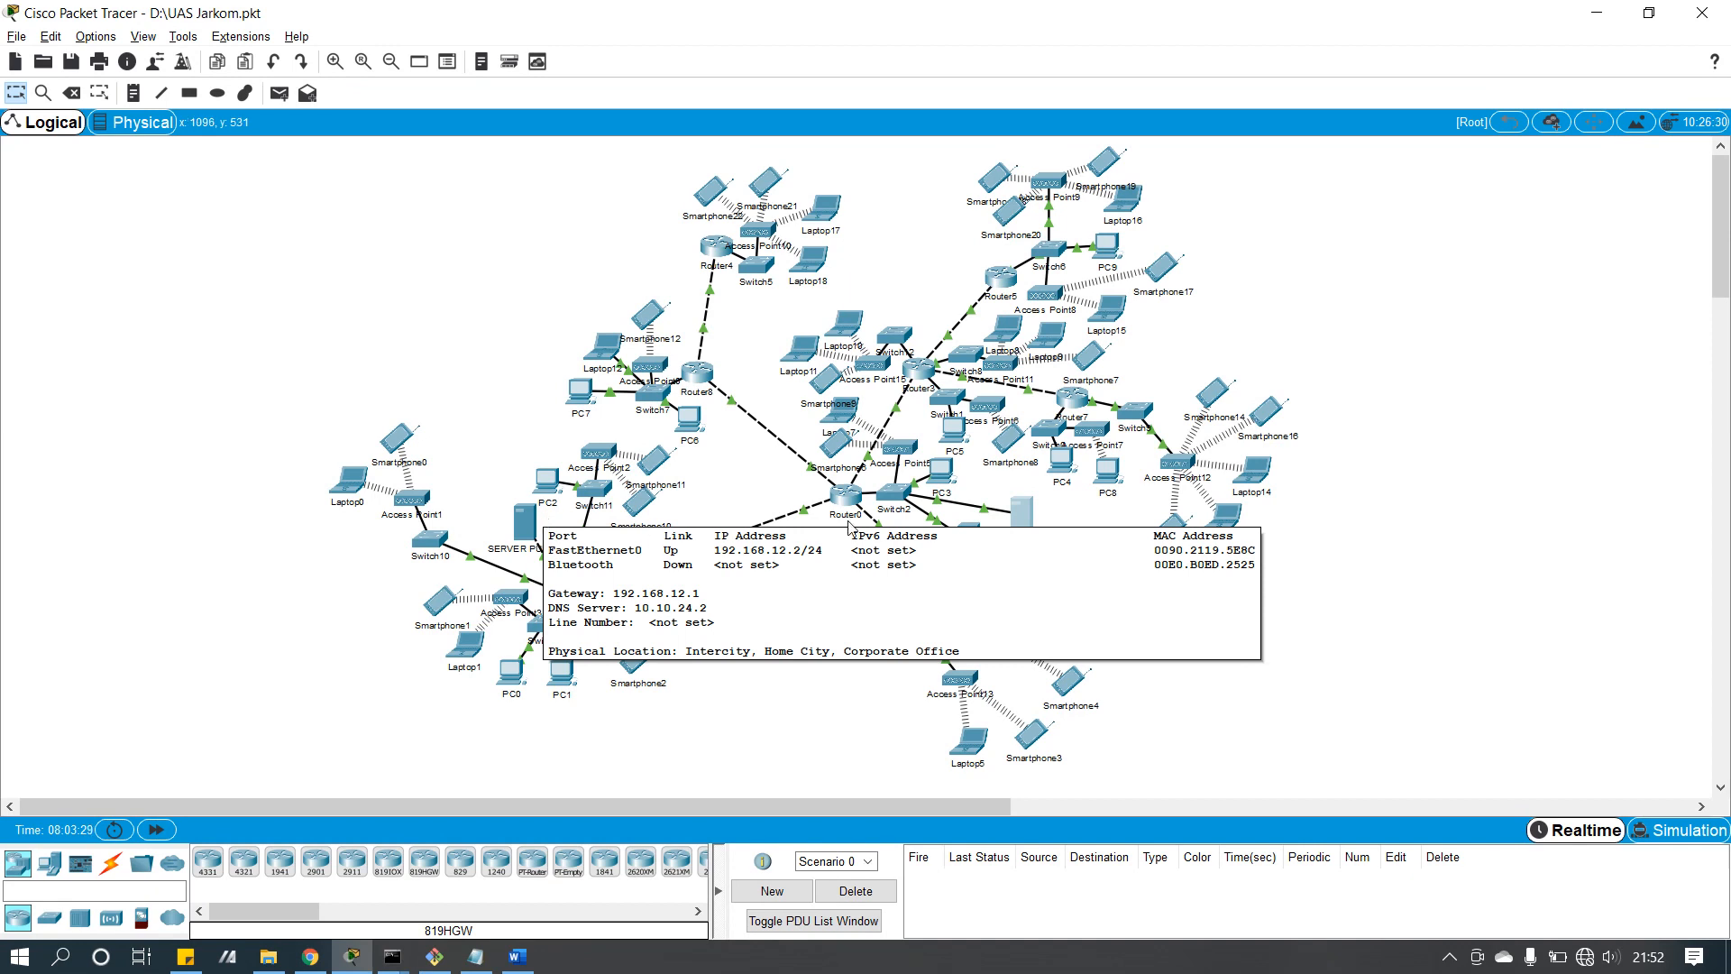
{"action": "left_click", "coordinate": [1026, 515]}
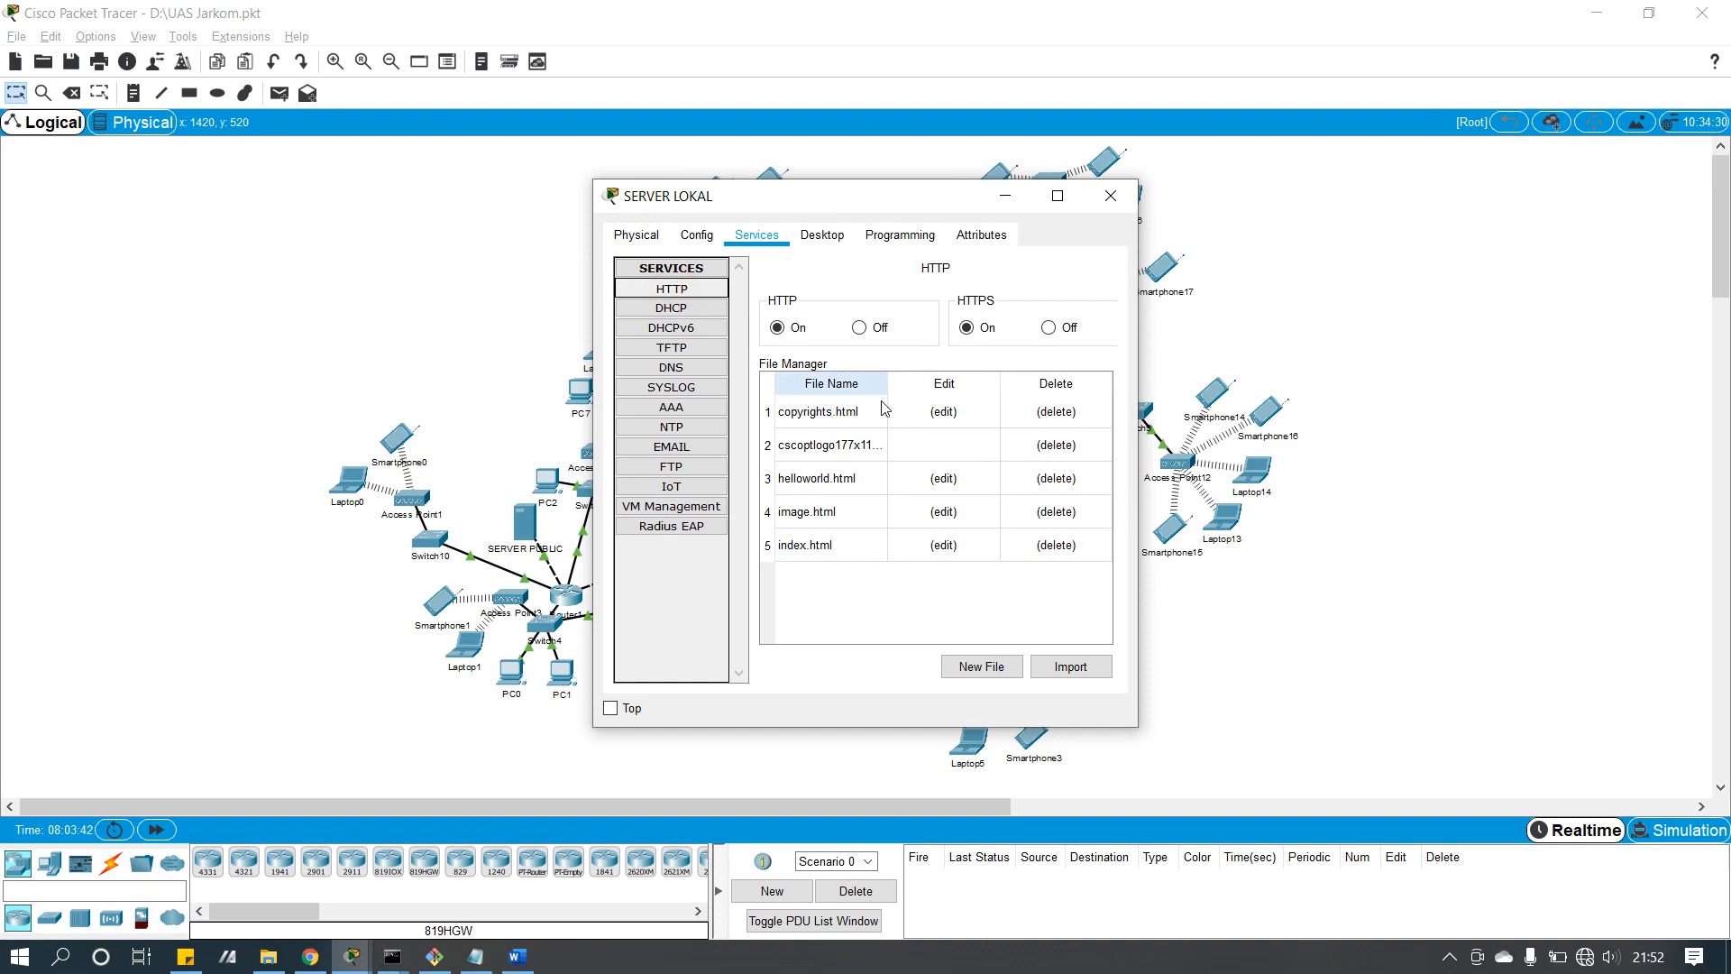
Step: Review SERVER LOKAL's index.html 'E-learning SMKN 1 Blitar' title and FTP users, then close it
{"action": "left_click", "coordinate": [941, 544]}
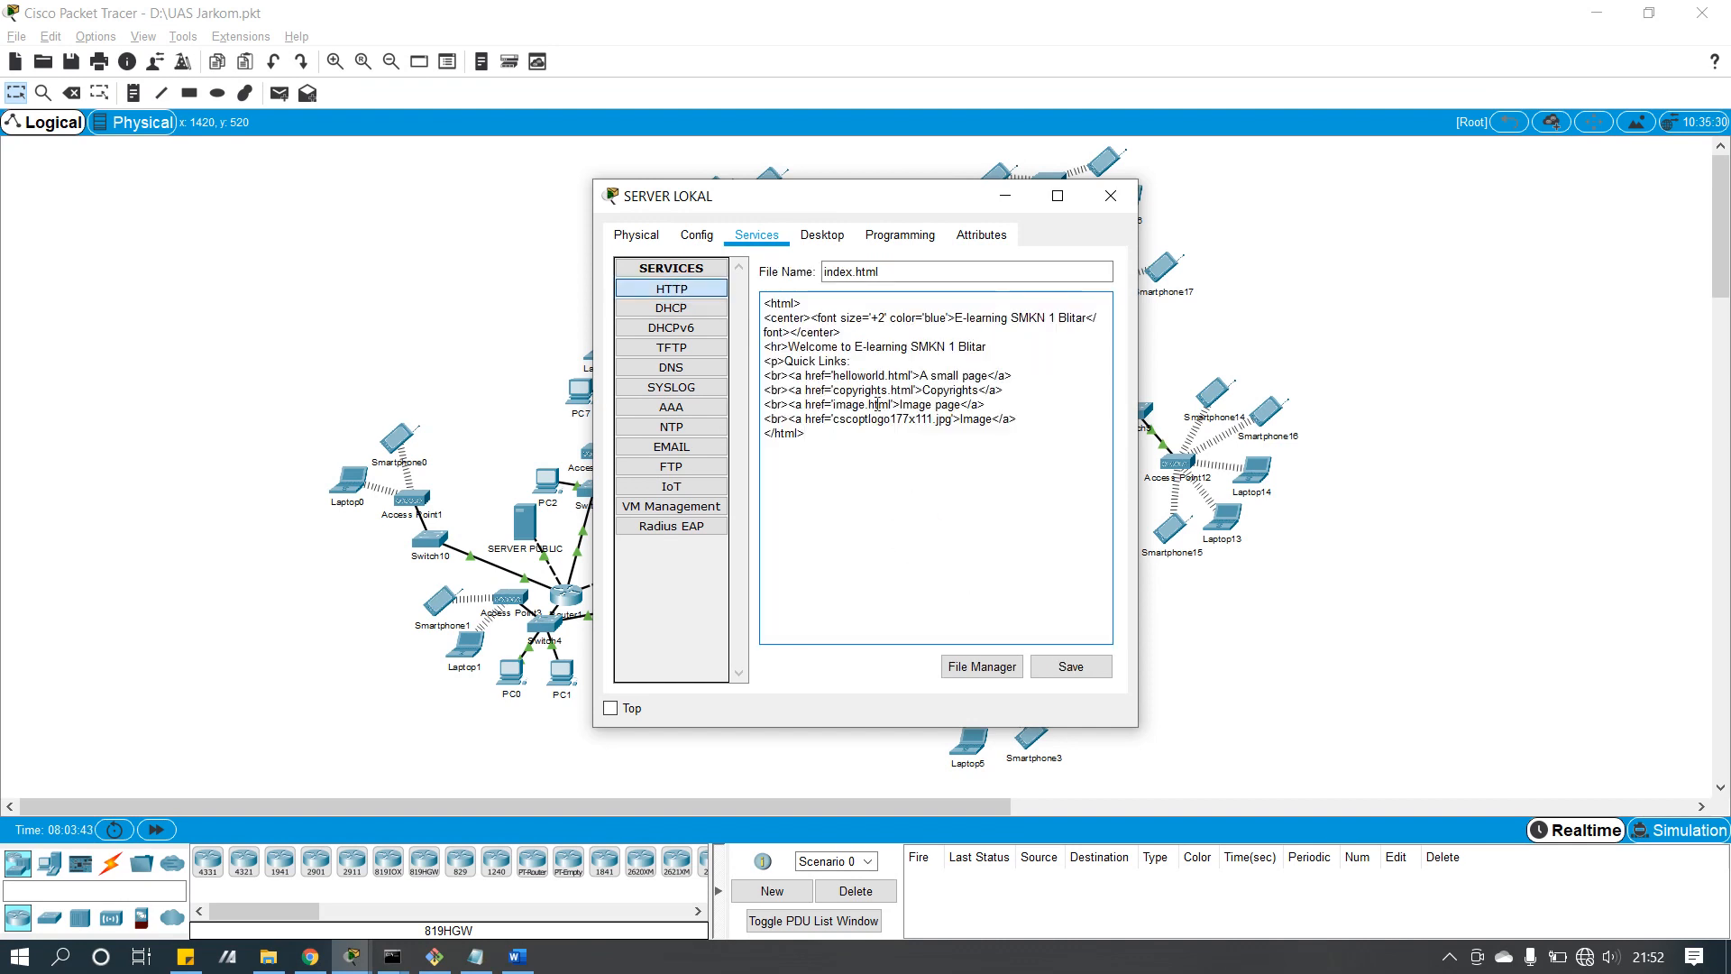
{"action": "left_click_drag", "start_coordinate": [956, 318], "coordinate": [1087, 316]}
{"action": "left_click", "coordinate": [978, 343]}
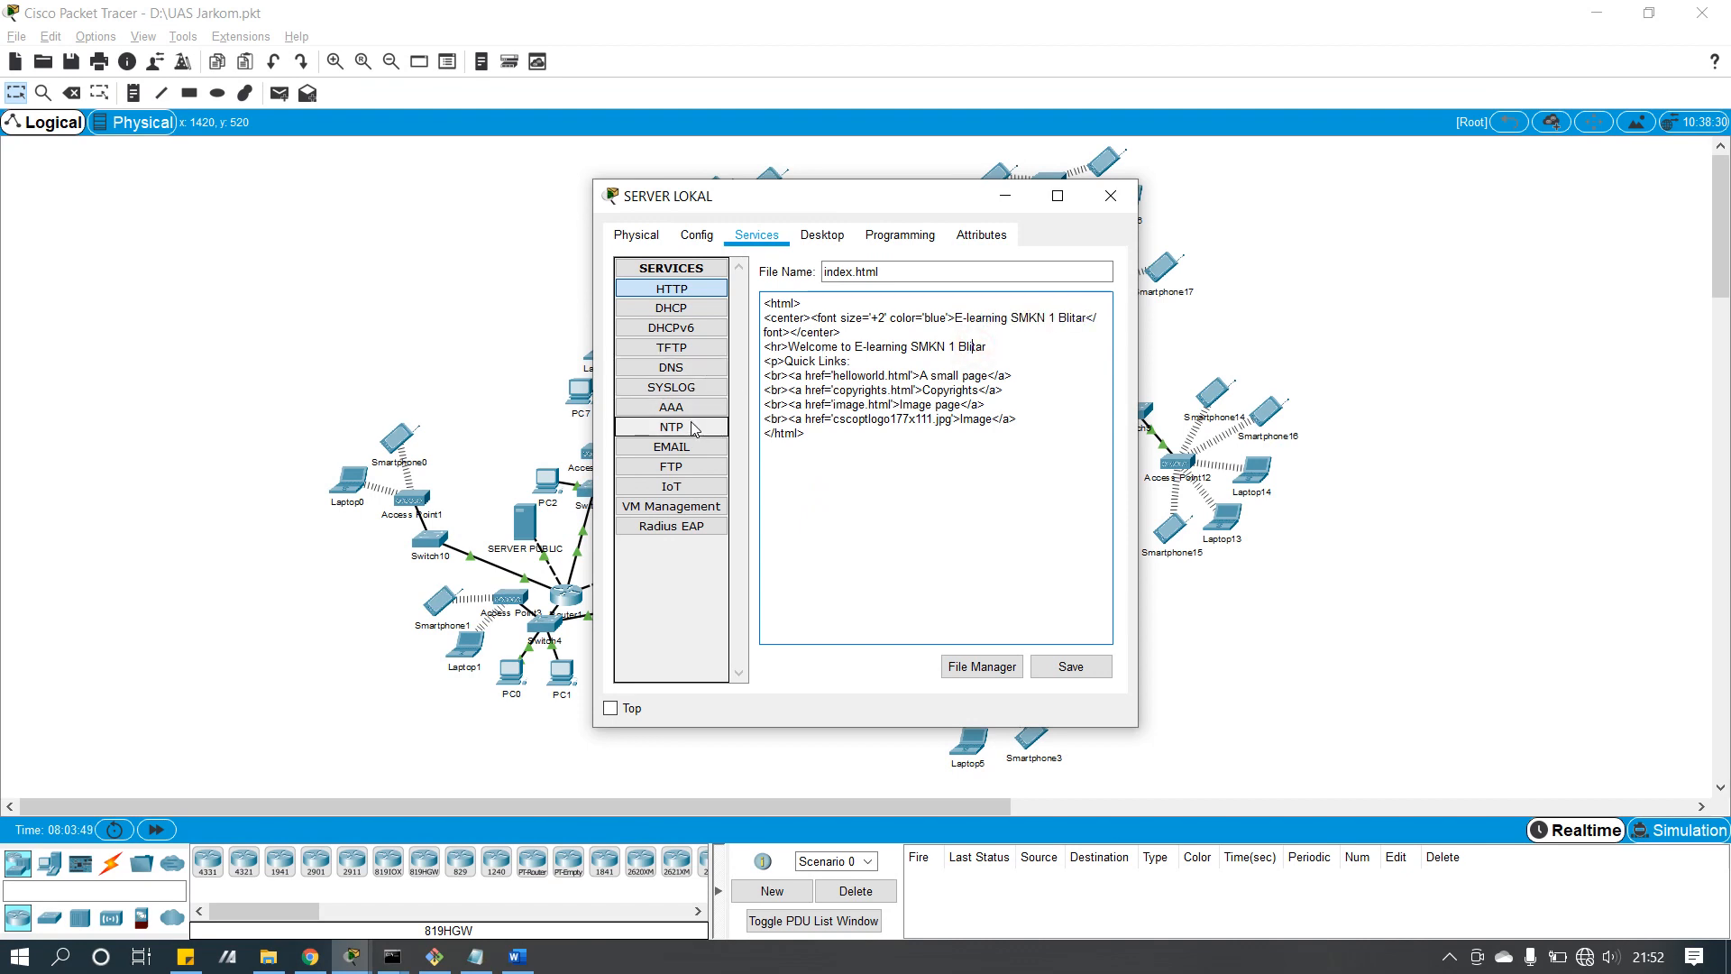
{"action": "left_click", "coordinate": [692, 467]}
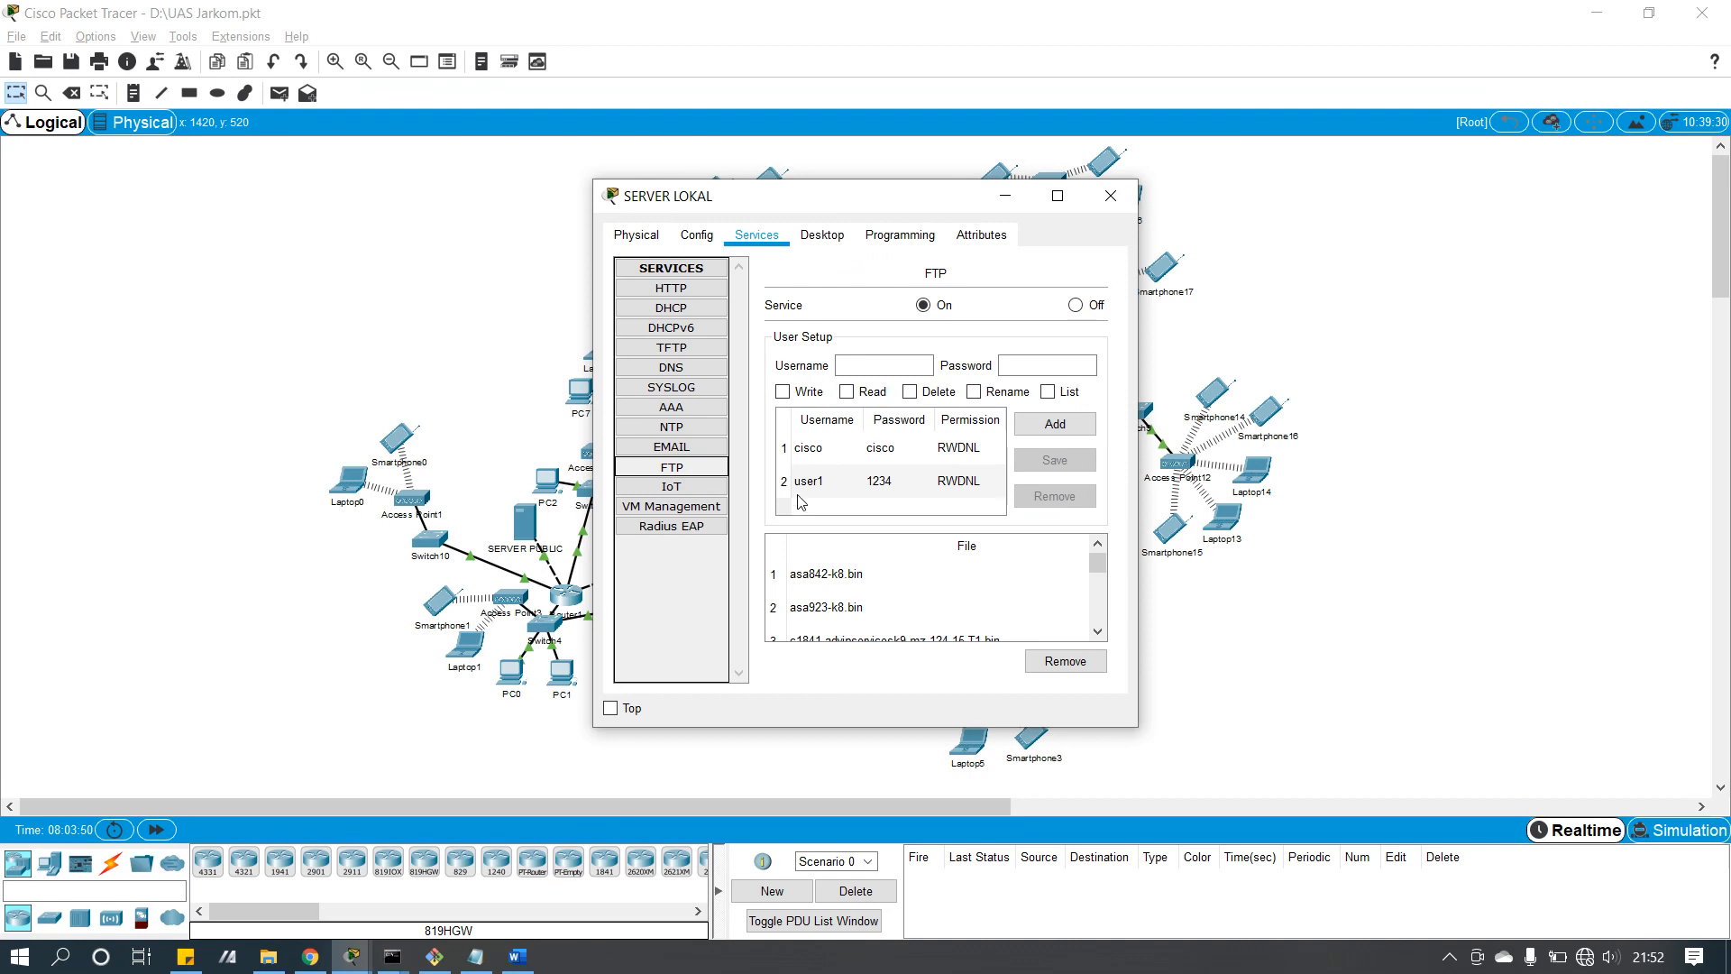
{"action": "left_click", "coordinate": [798, 491]}
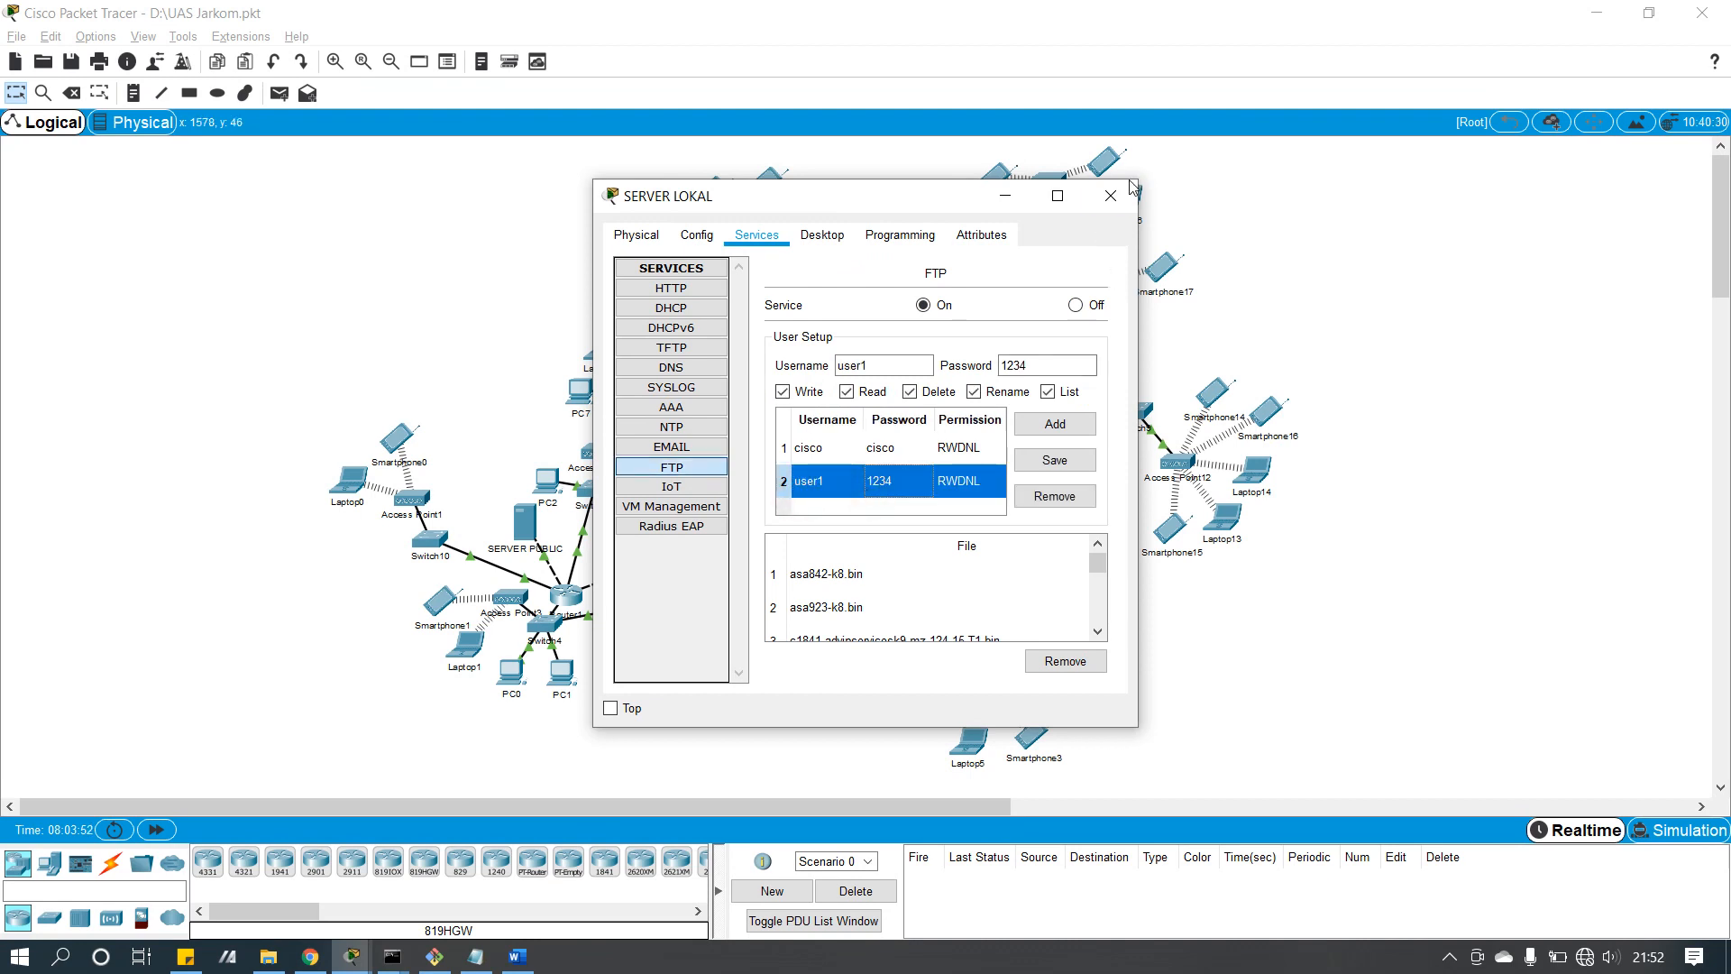
{"action": "left_click", "coordinate": [1110, 196]}
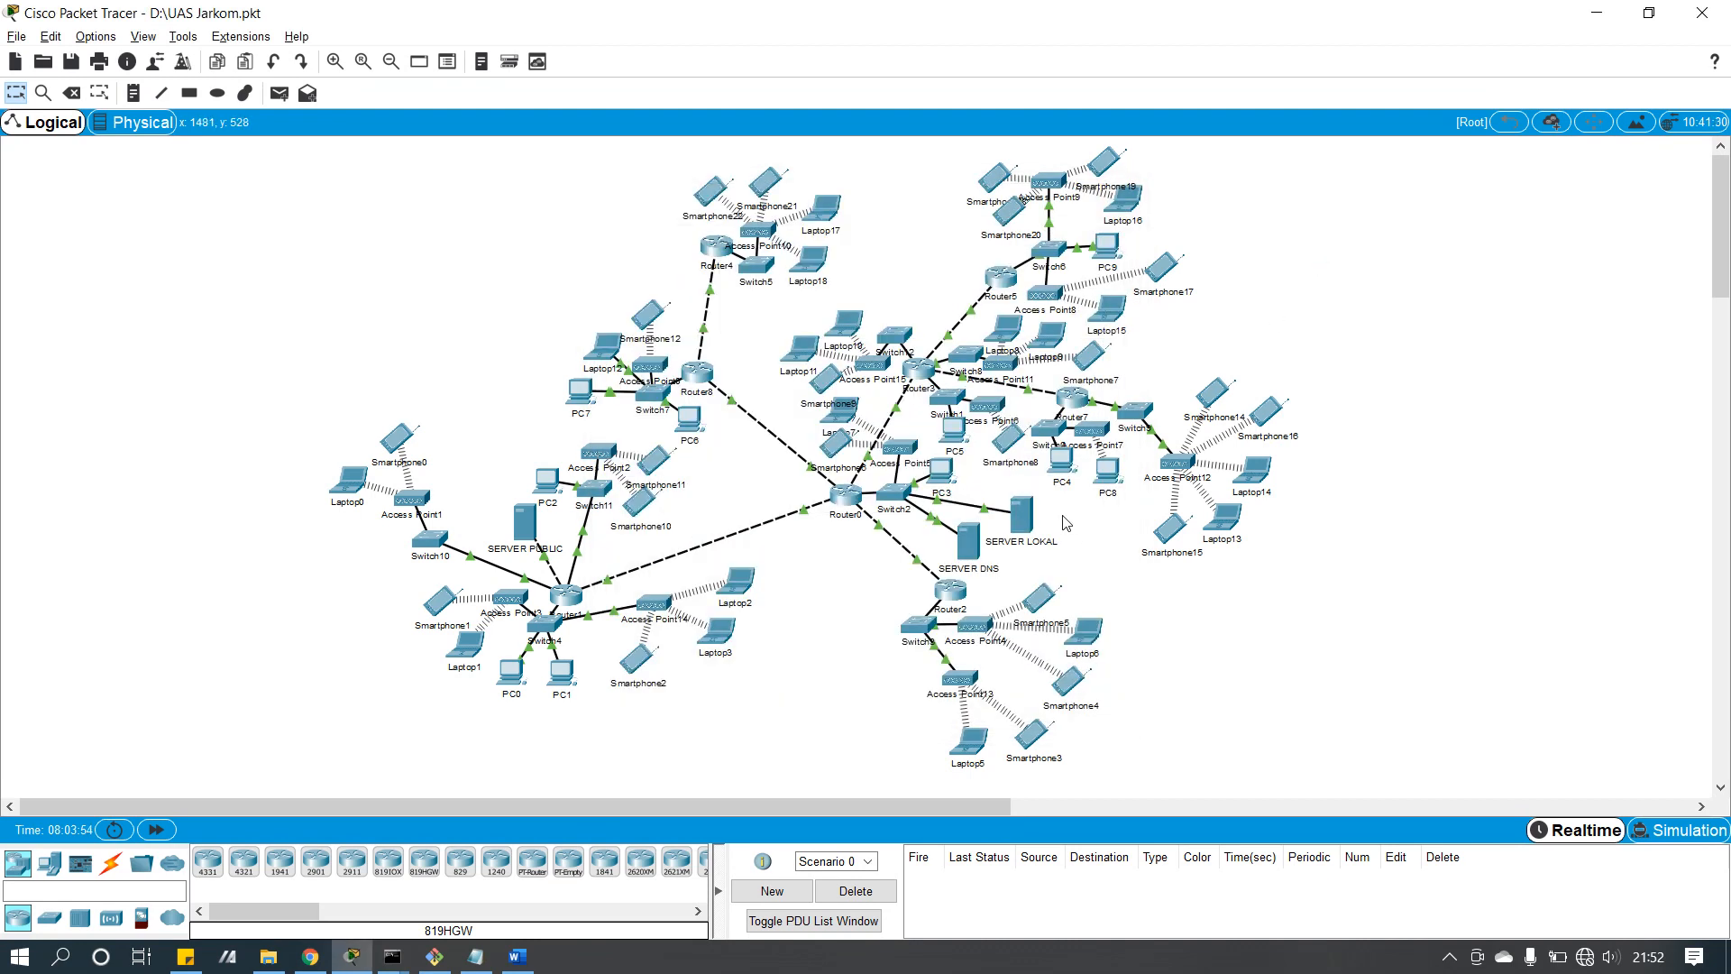
Step: Open SERVER PUBLIC and view its index.html 'Welcome to SMKN 1 Blitar' heading
{"action": "mouse_move", "coordinate": [1024, 517]}
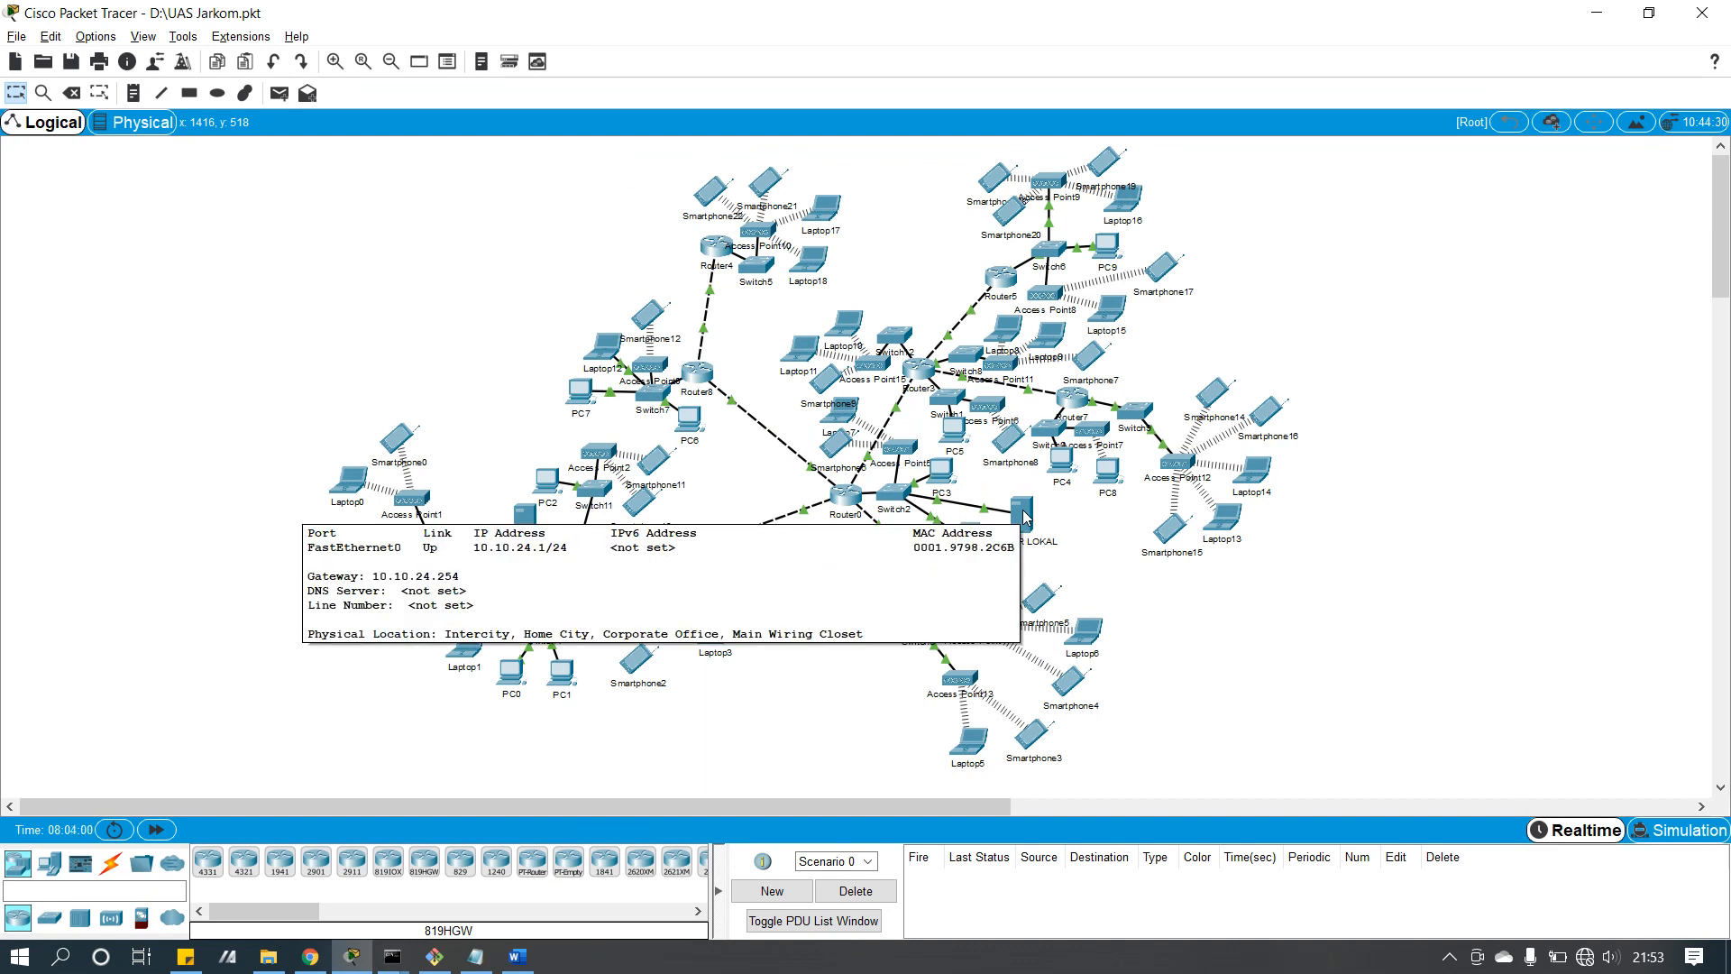
{"action": "left_click", "coordinate": [532, 525]}
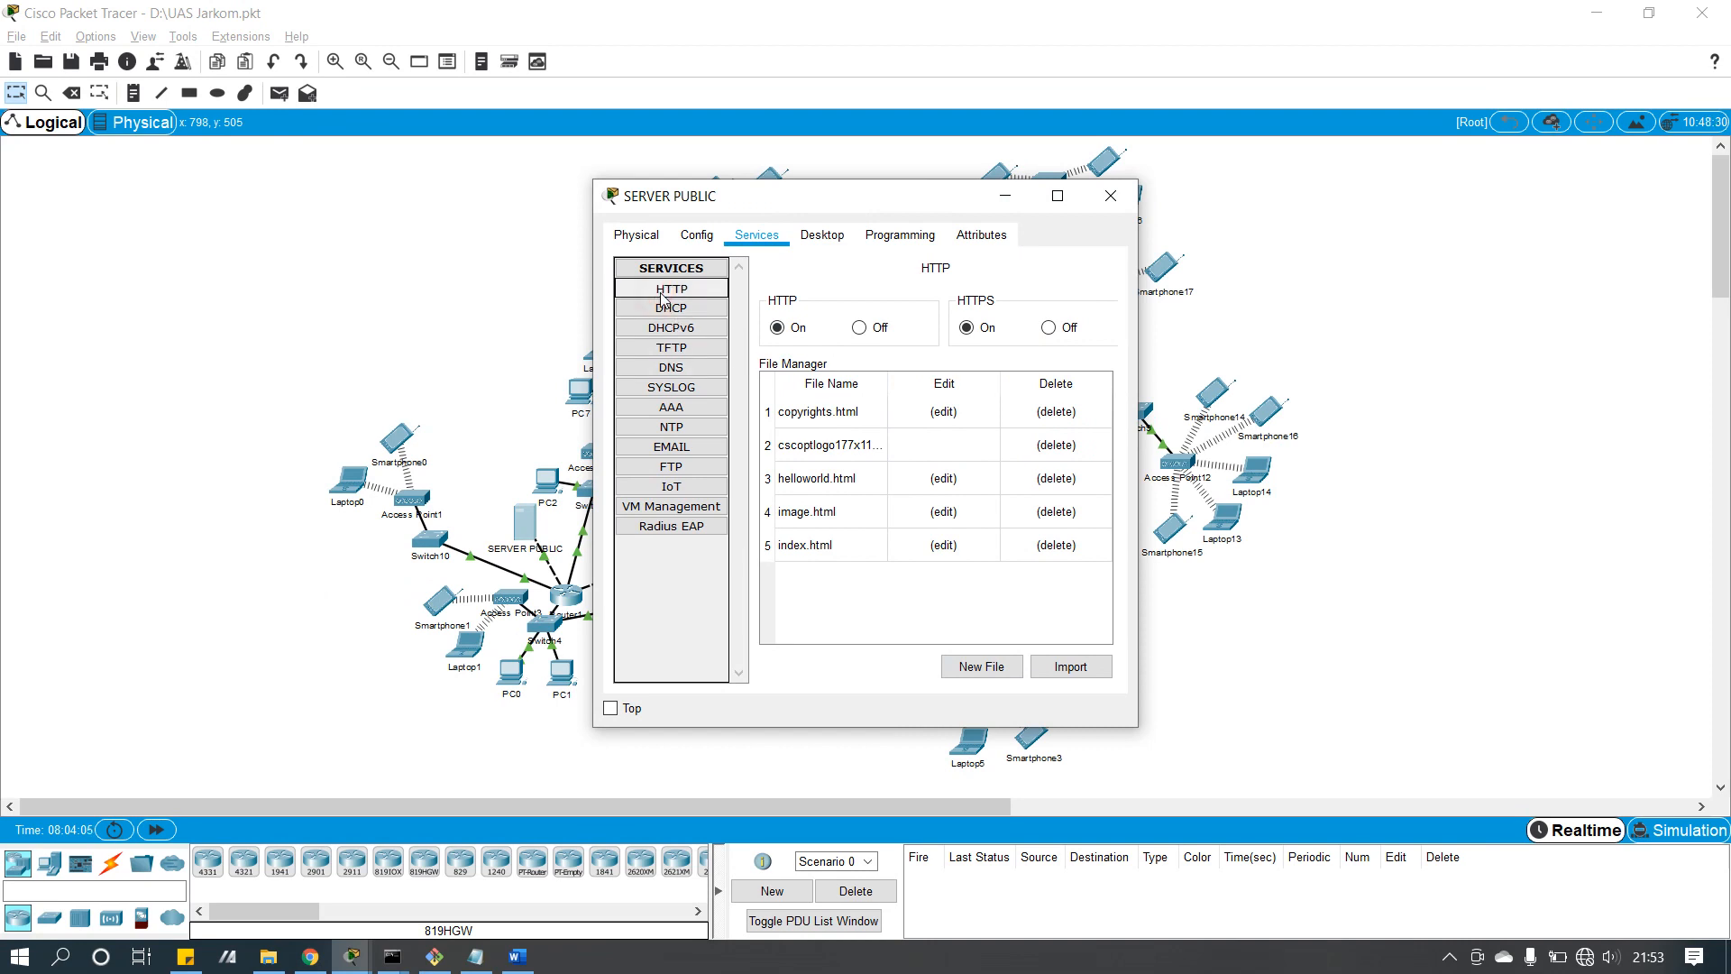
{"action": "left_click", "coordinate": [935, 546]}
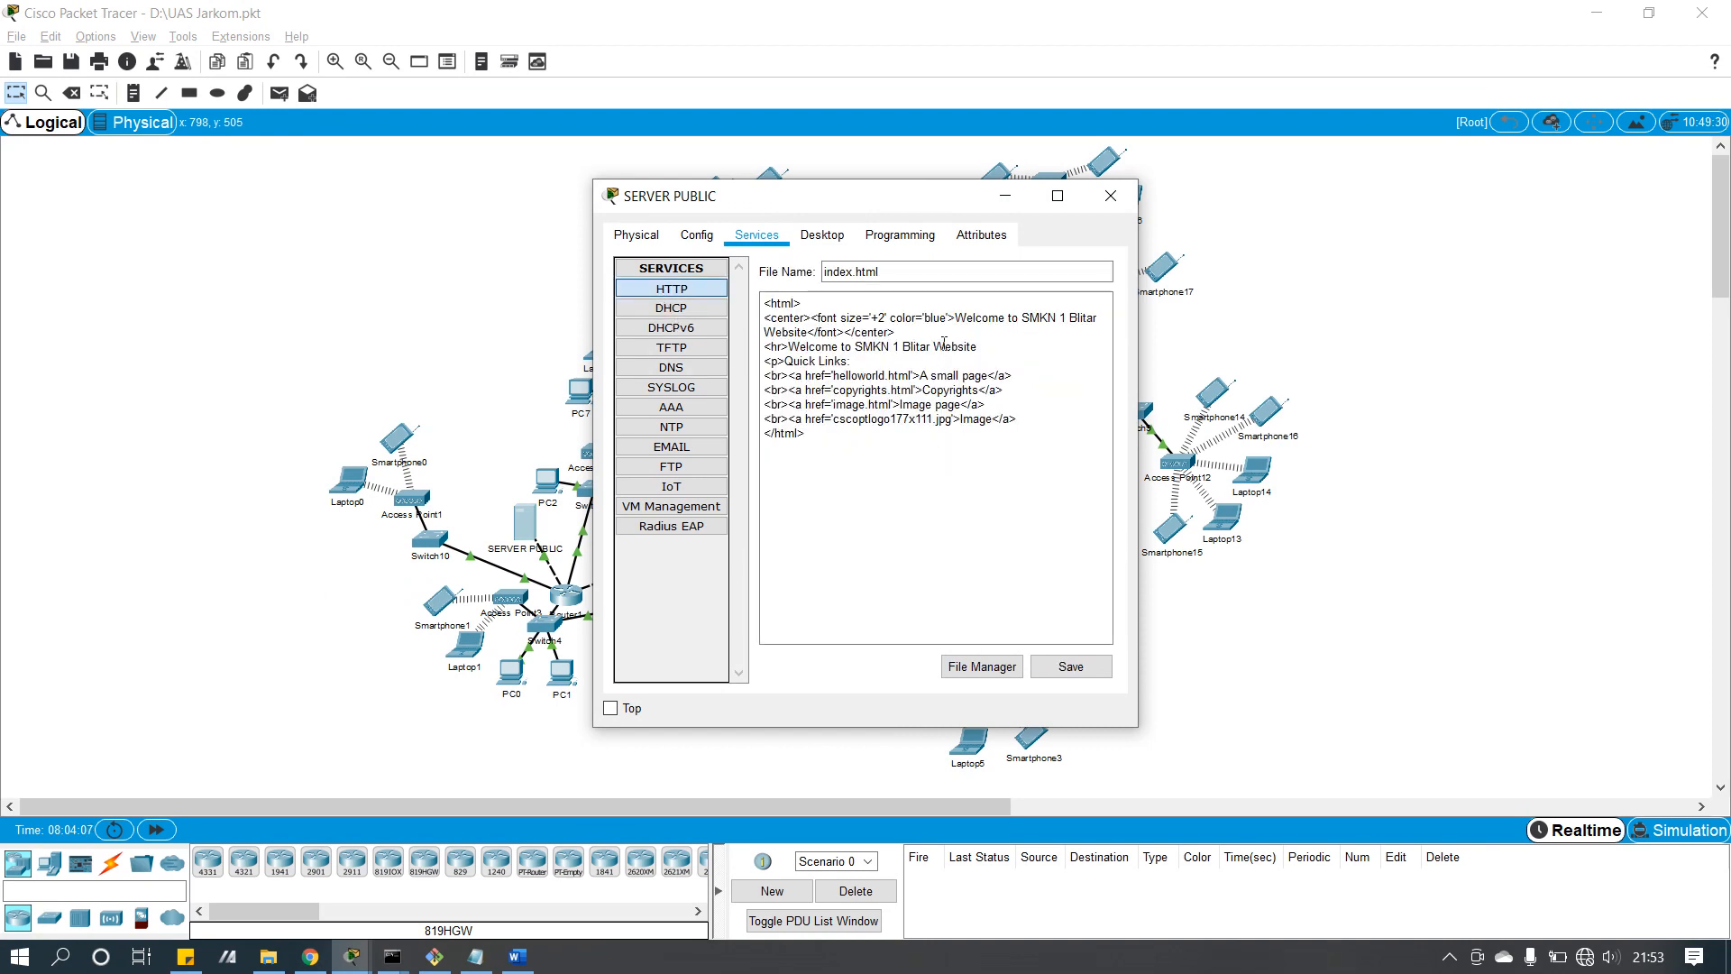
{"action": "left_click_drag", "start_coordinate": [956, 317], "coordinate": [1088, 320]}
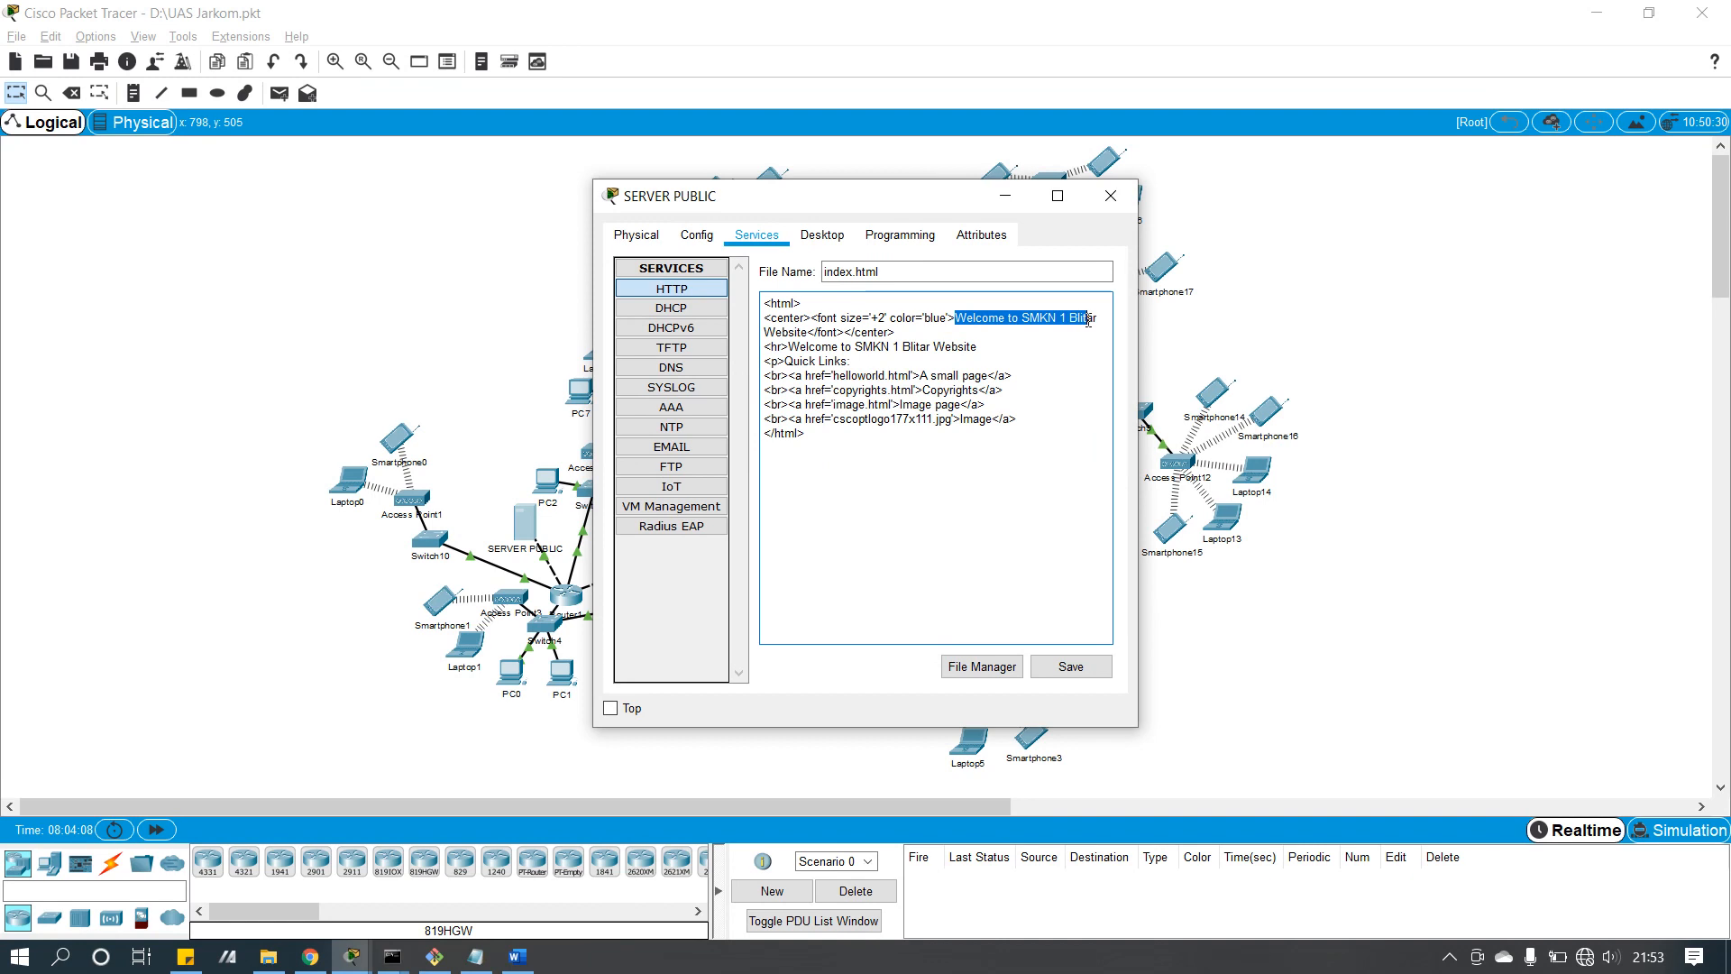
{"action": "left_click", "coordinate": [955, 346]}
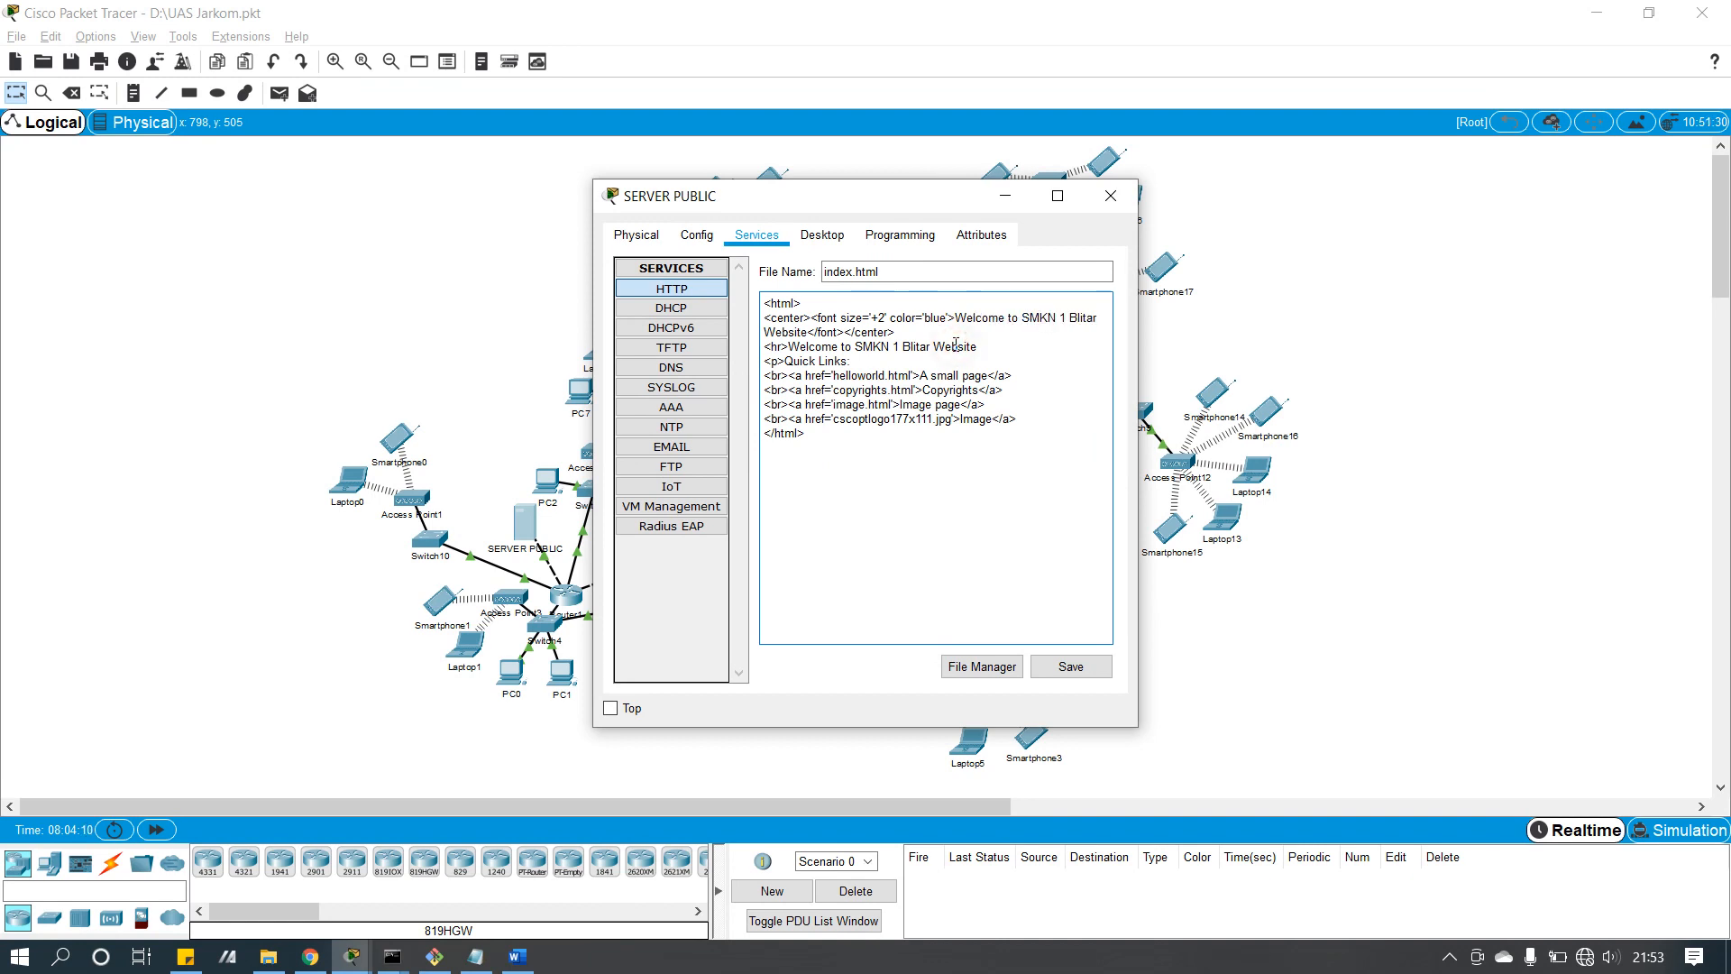
Step: Check SERVER PUBLIC's email domain smkn1blitar.sch.id, then close its window
{"action": "left_click", "coordinate": [666, 447]}
{"action": "left_click", "coordinate": [899, 373]}
{"action": "left_click_drag", "start_coordinate": [857, 371], "coordinate": [951, 372]}
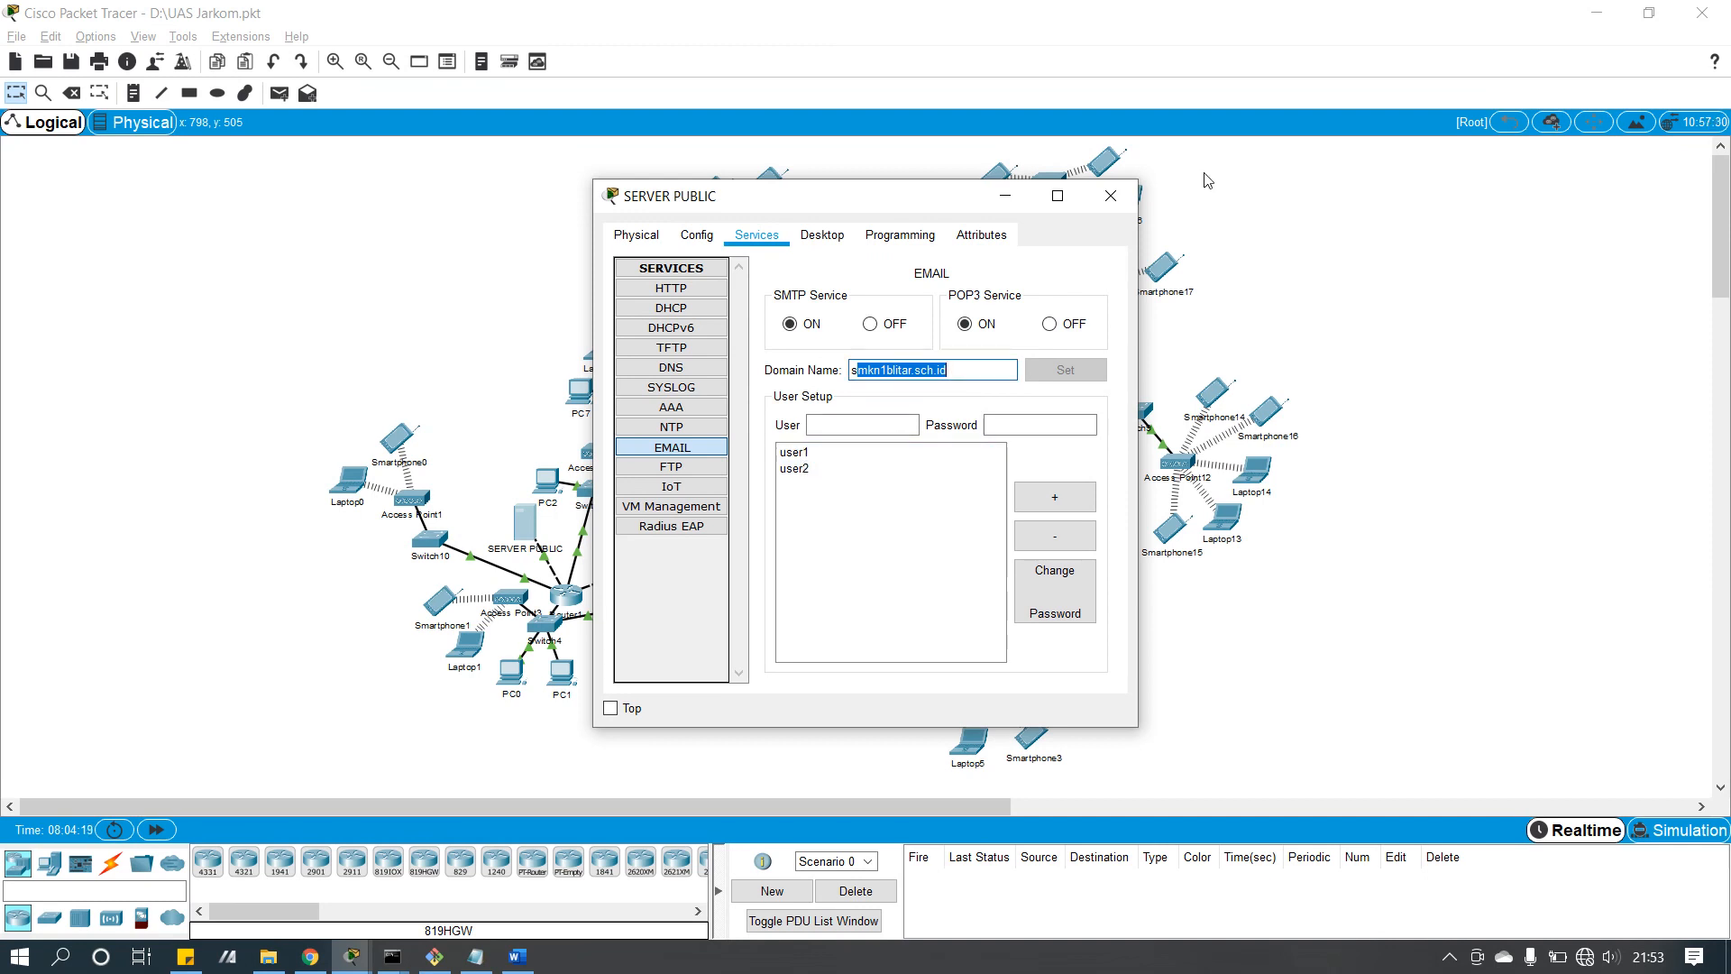
{"action": "left_click", "coordinate": [1110, 195]}
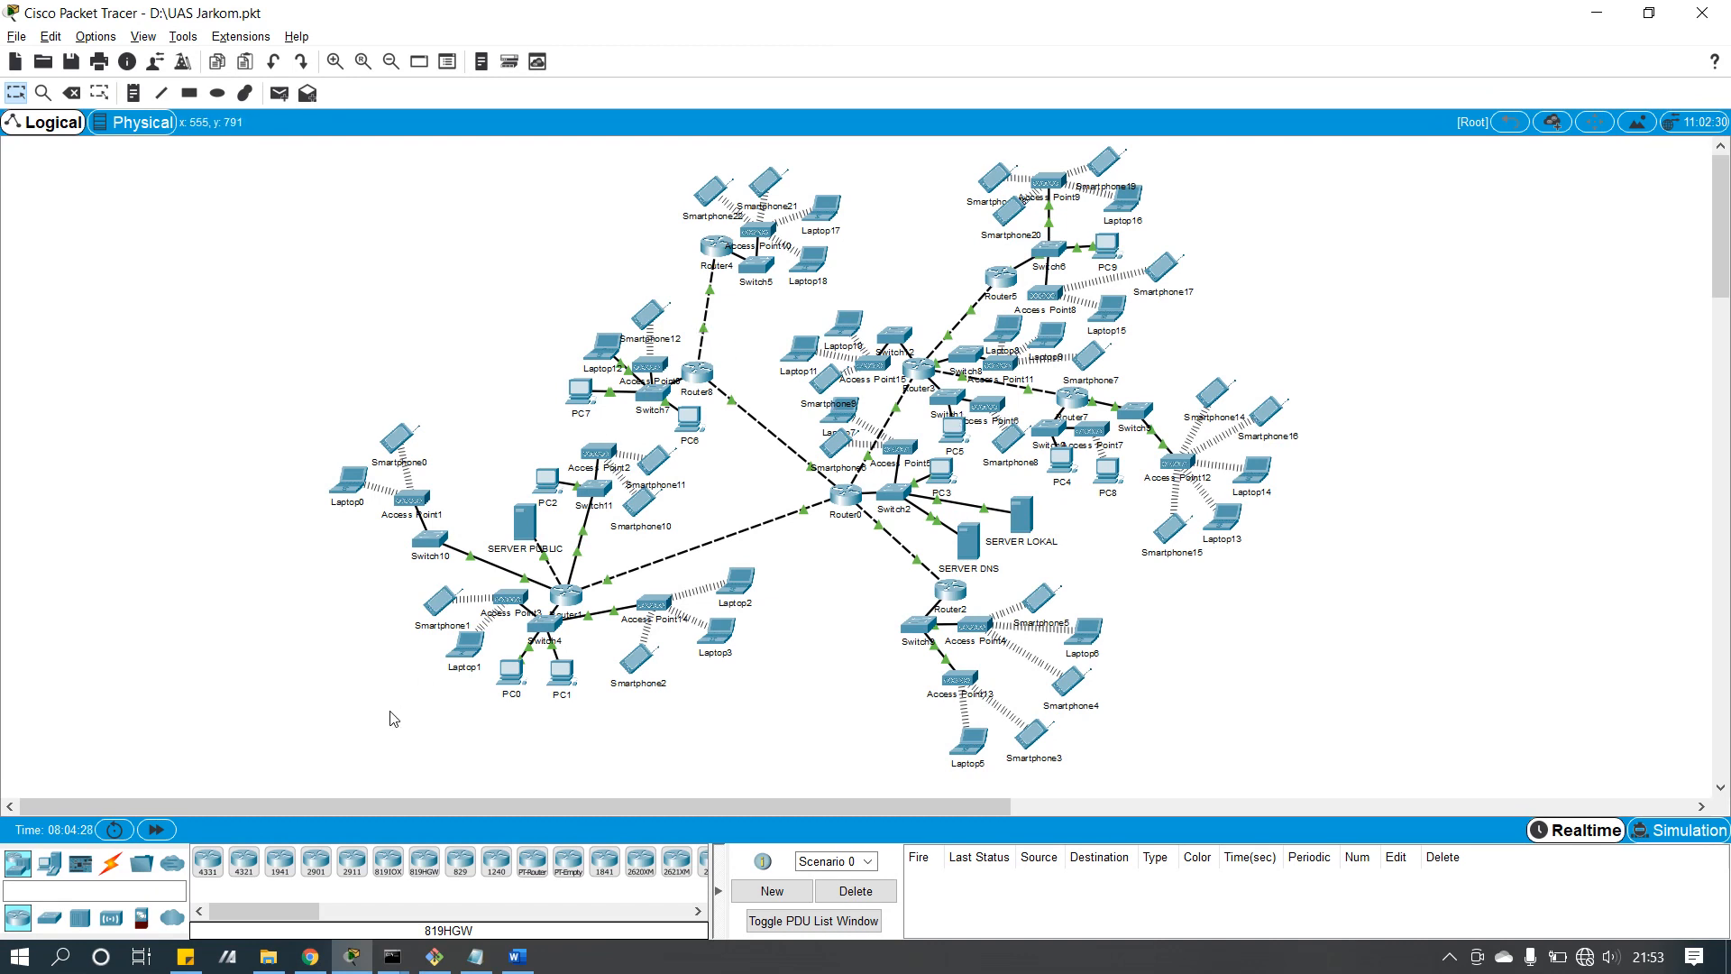
Step: Send a successful test PDU from PC5 to SERVER LOKAL, delete it, and open PC5's window
{"action": "left_click", "coordinate": [290, 98]}
{"action": "mouse_move", "coordinate": [852, 328]}
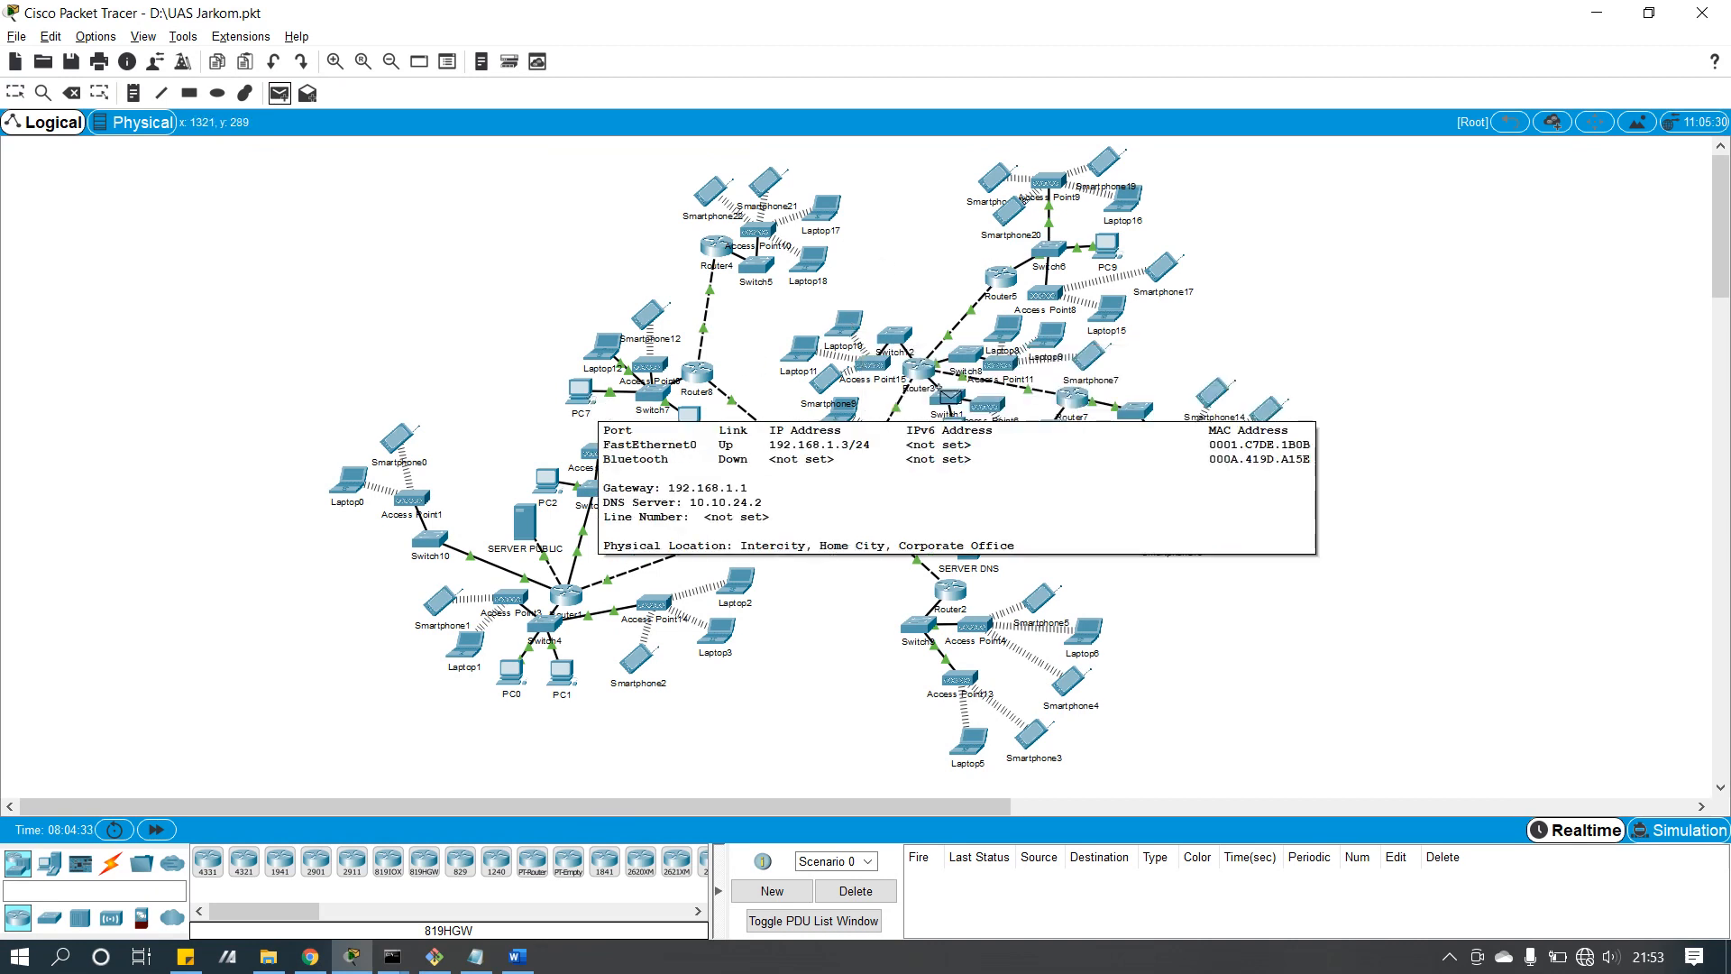
{"action": "left_click", "coordinate": [955, 426]}
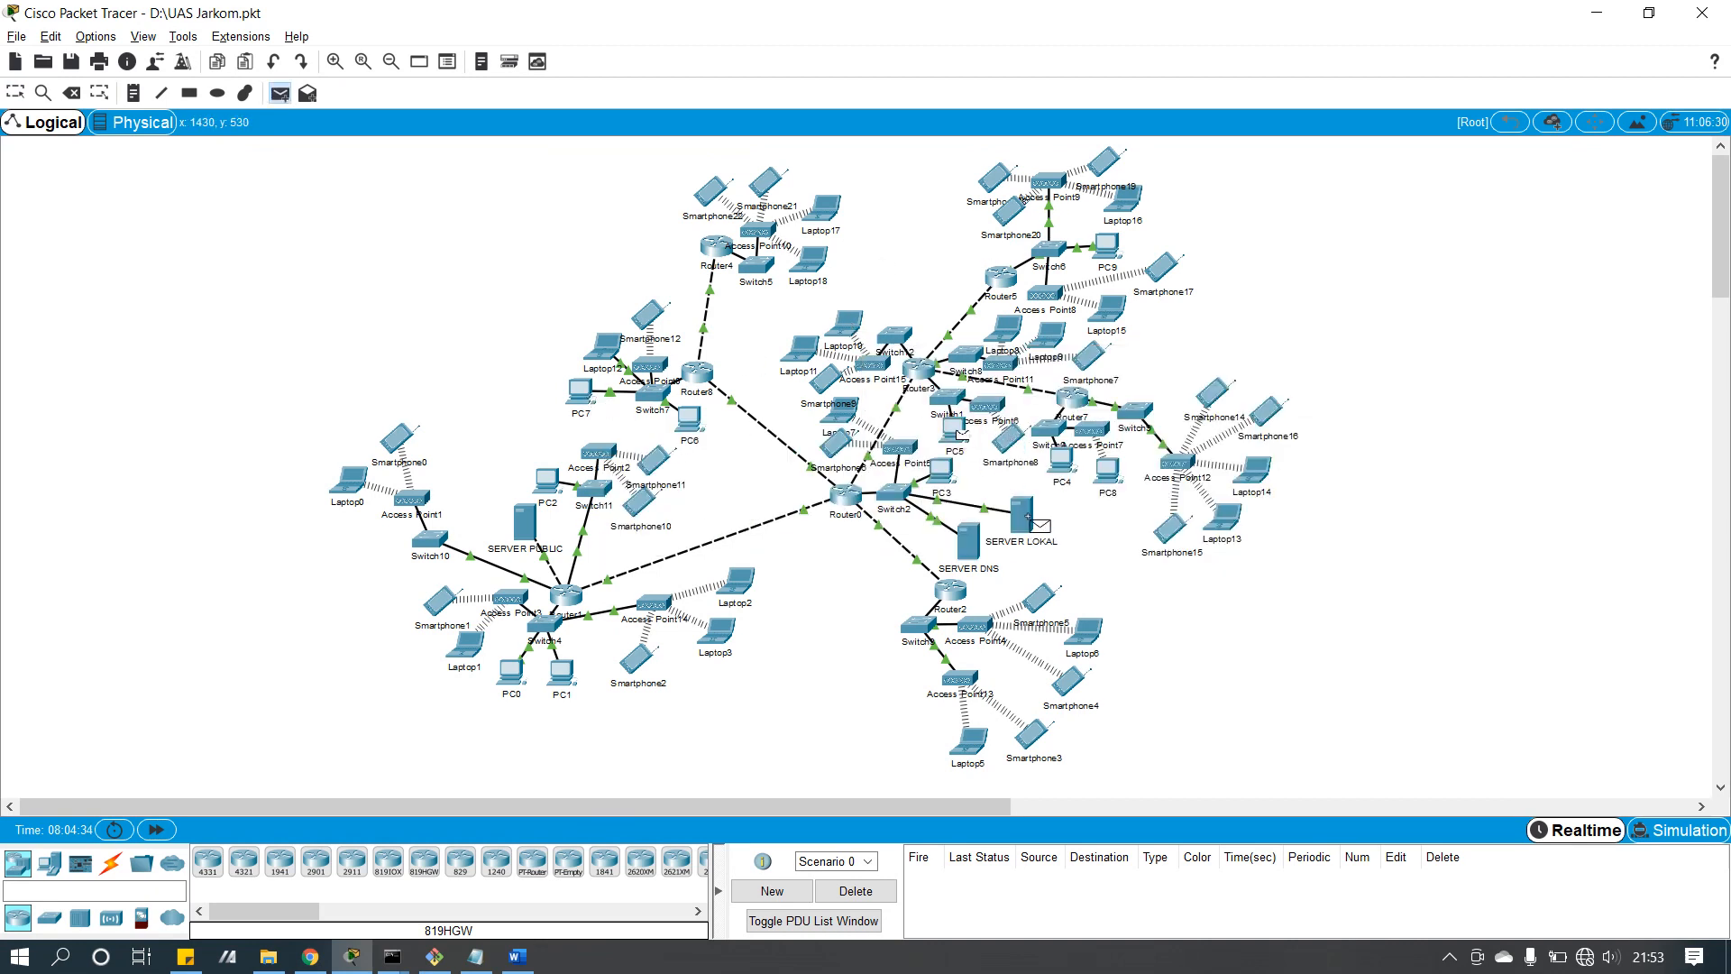
{"action": "left_click", "coordinate": [1026, 506]}
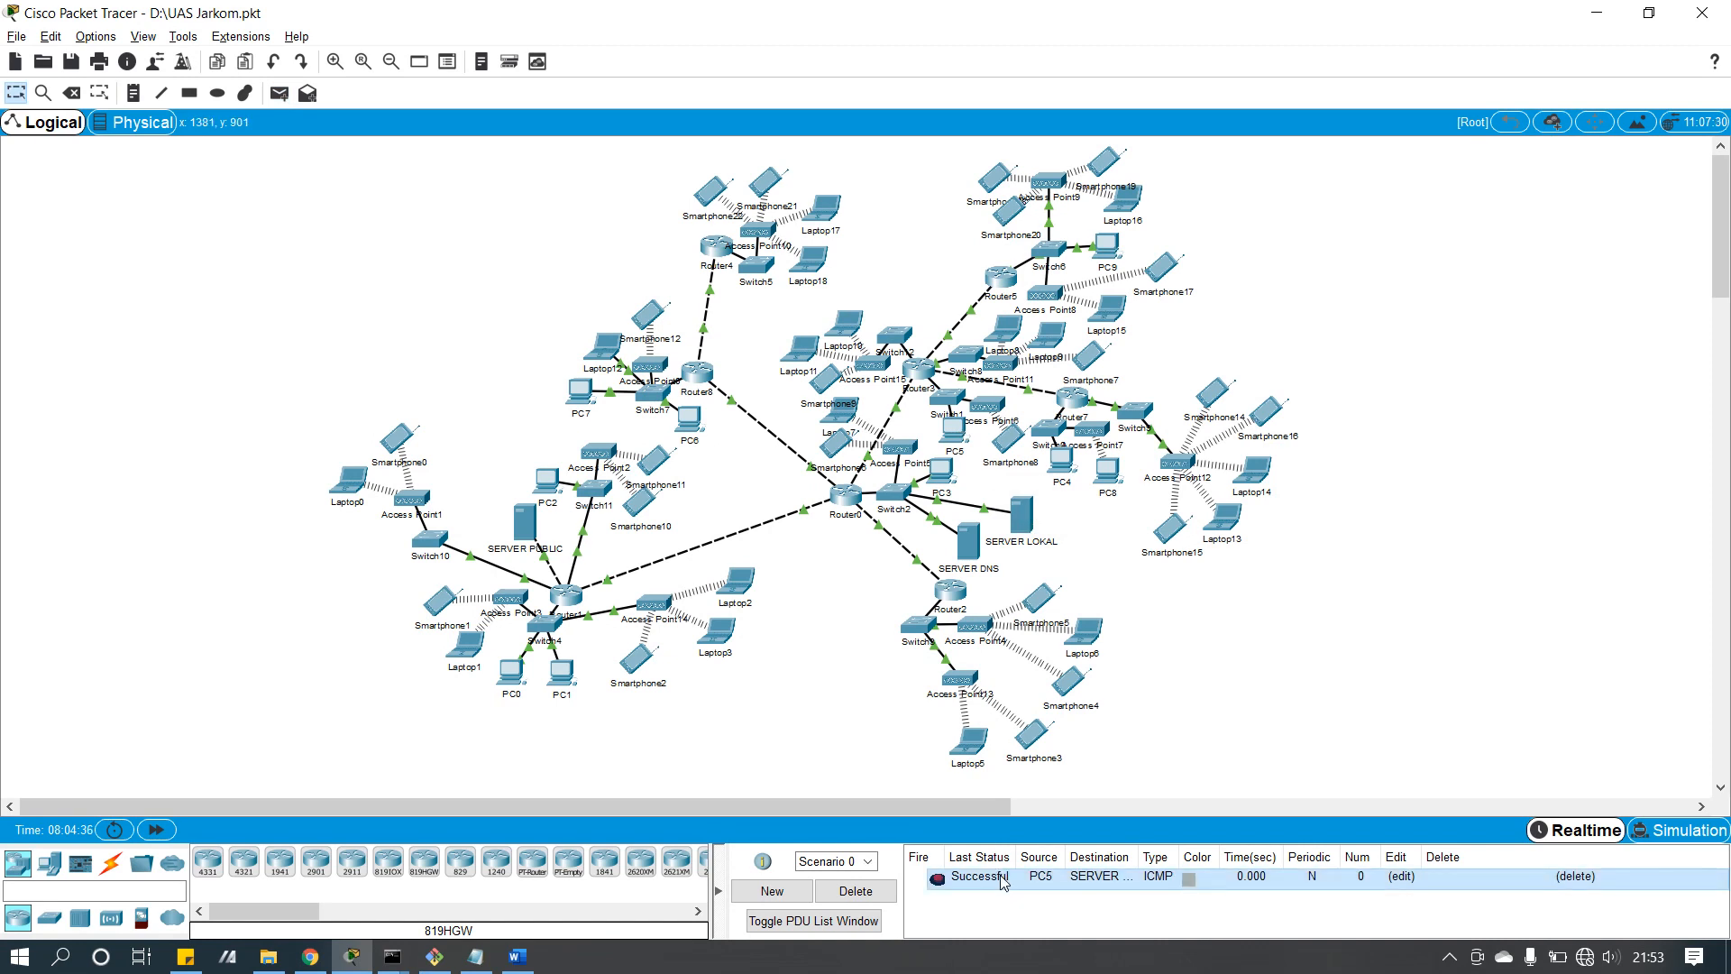
{"action": "left_click", "coordinate": [895, 891]}
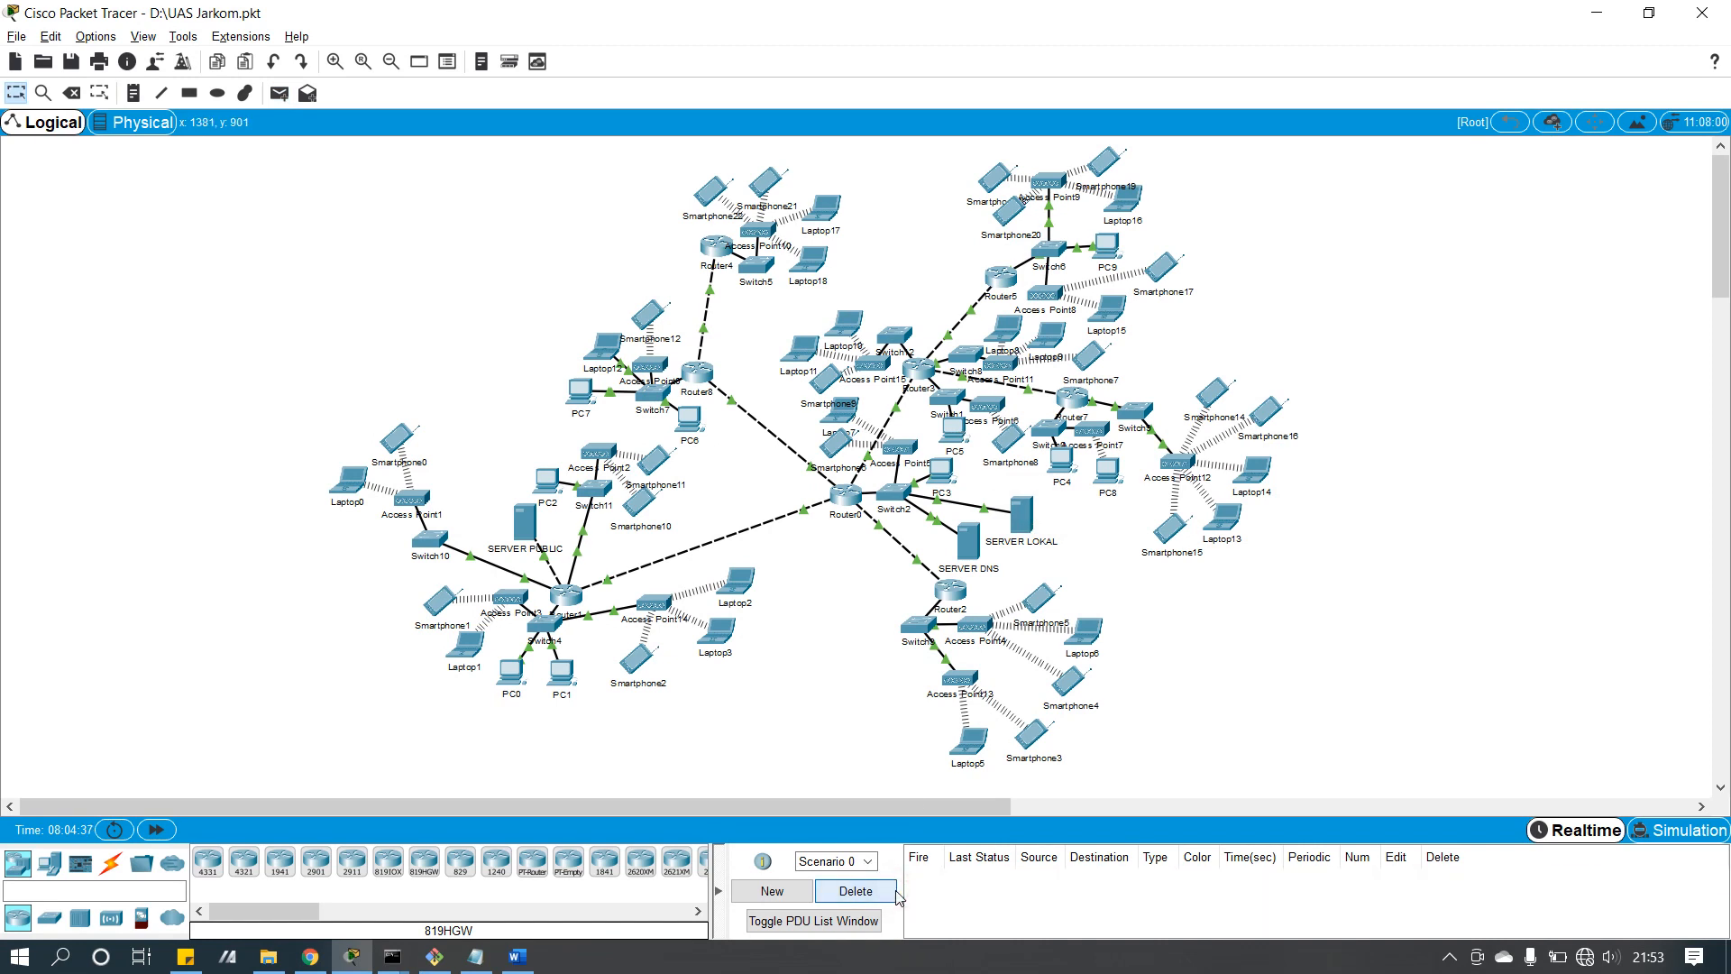
{"action": "left_click", "coordinate": [961, 437]}
{"action": "left_click_drag", "start_coordinate": [902, 213], "coordinate": [444, 248]}
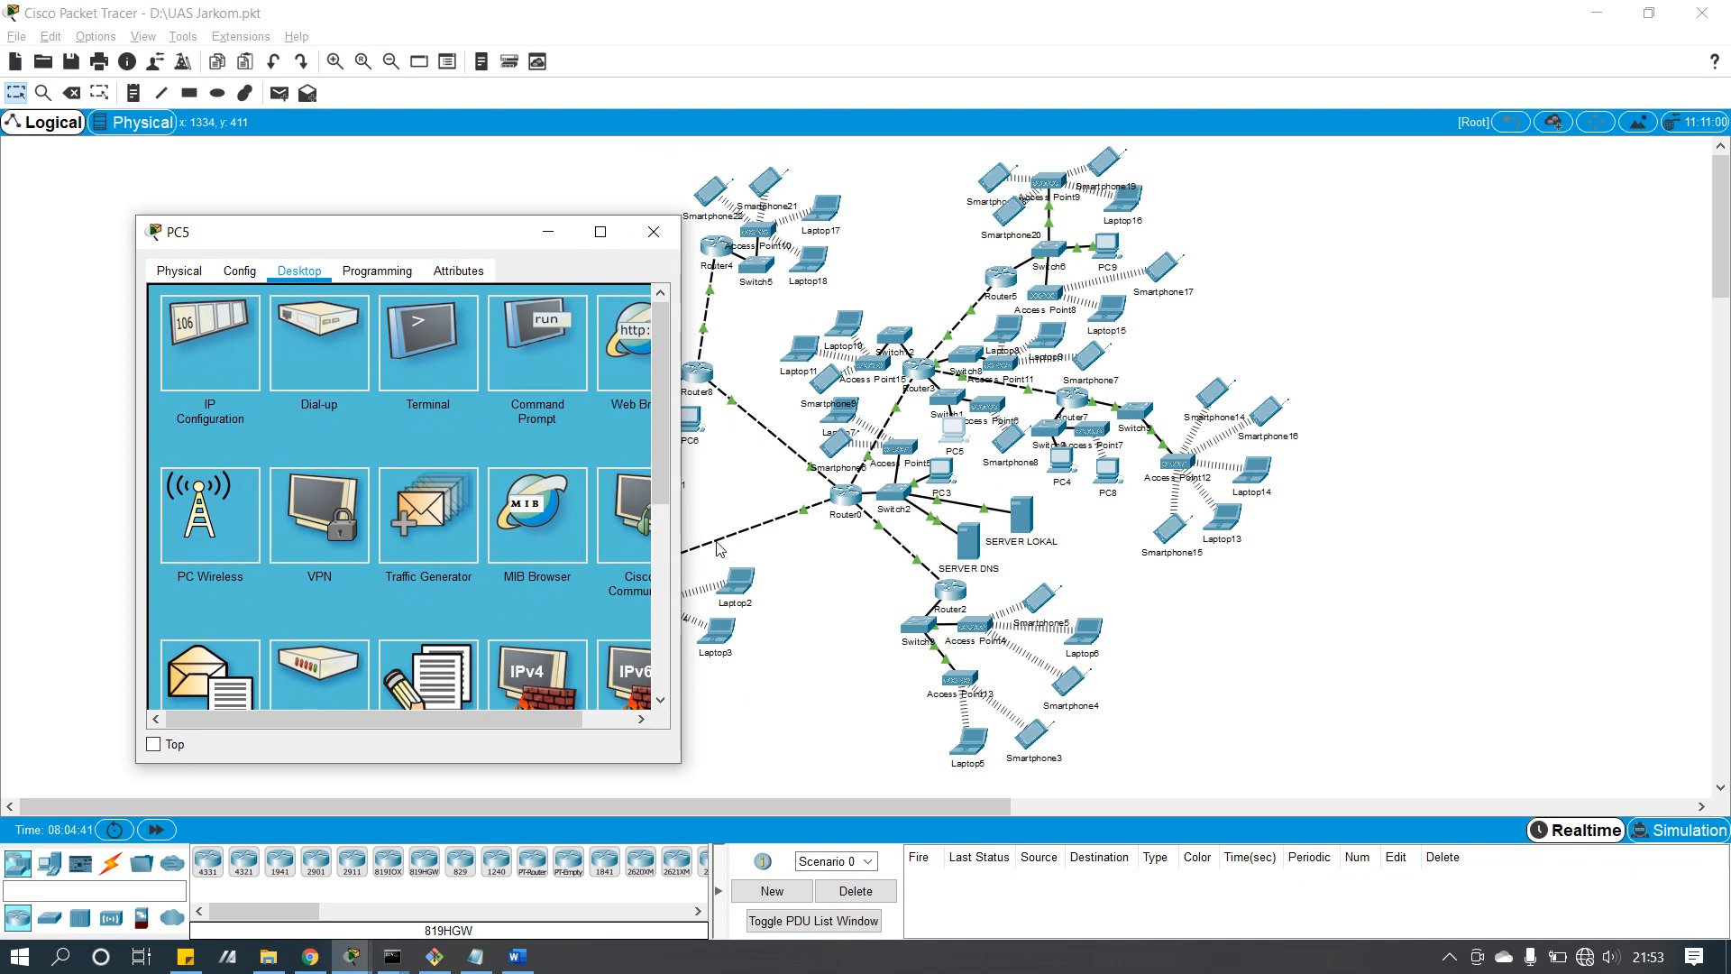
Step: Load e-learning.smkn1blitar.sch.id in PC5's web browser, confirm the E-learning page, then close it
{"action": "left_click", "coordinate": [634, 311]}
{"action": "left_click", "coordinate": [437, 322]}
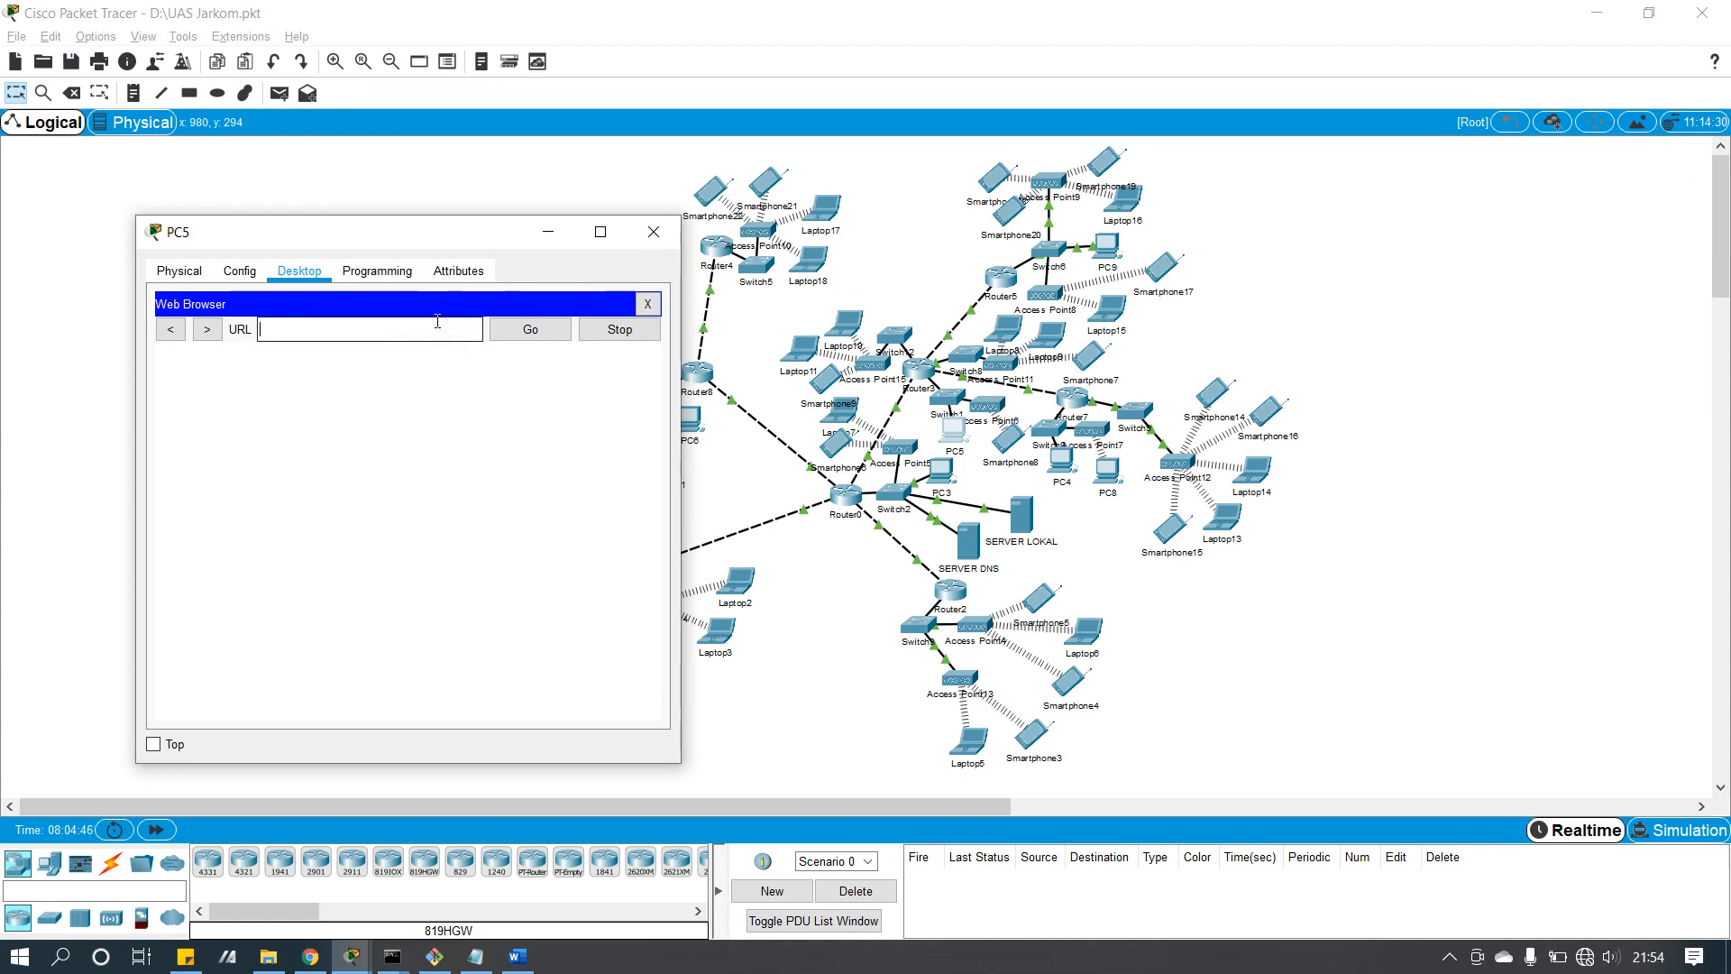
{"action": "type", "text": "e-learning.smkn1blitar.sch.id"}
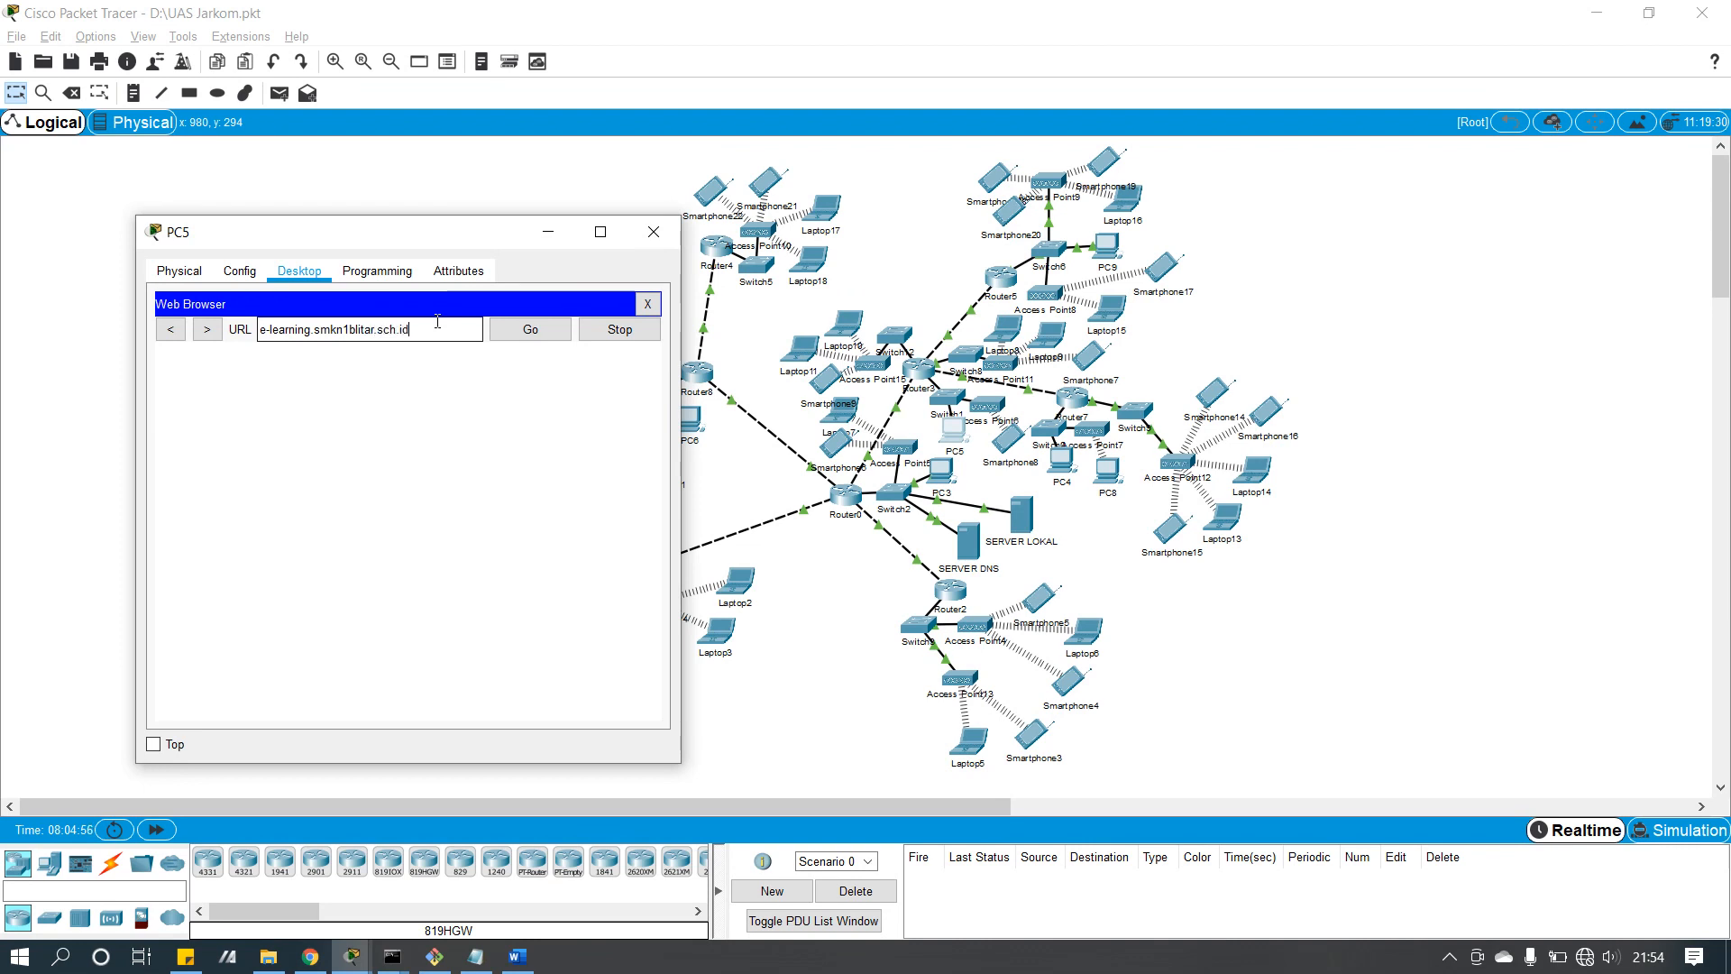
{"action": "left_click", "coordinate": [537, 328]}
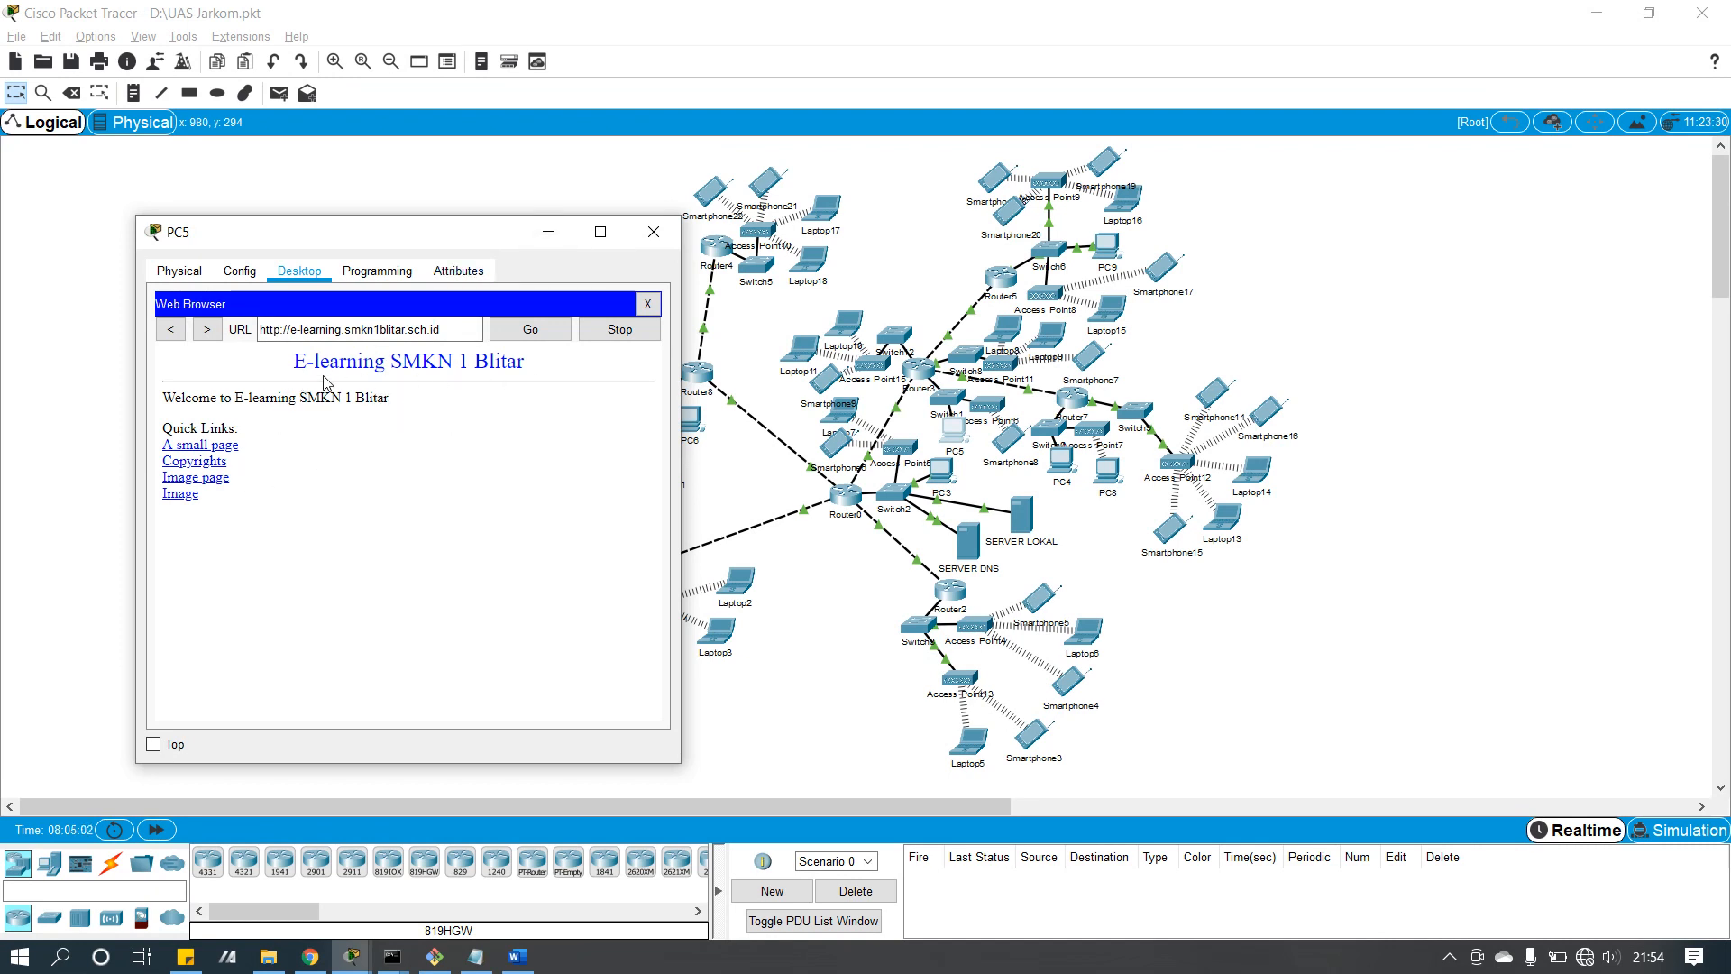
{"action": "left_click", "coordinate": [647, 304]}
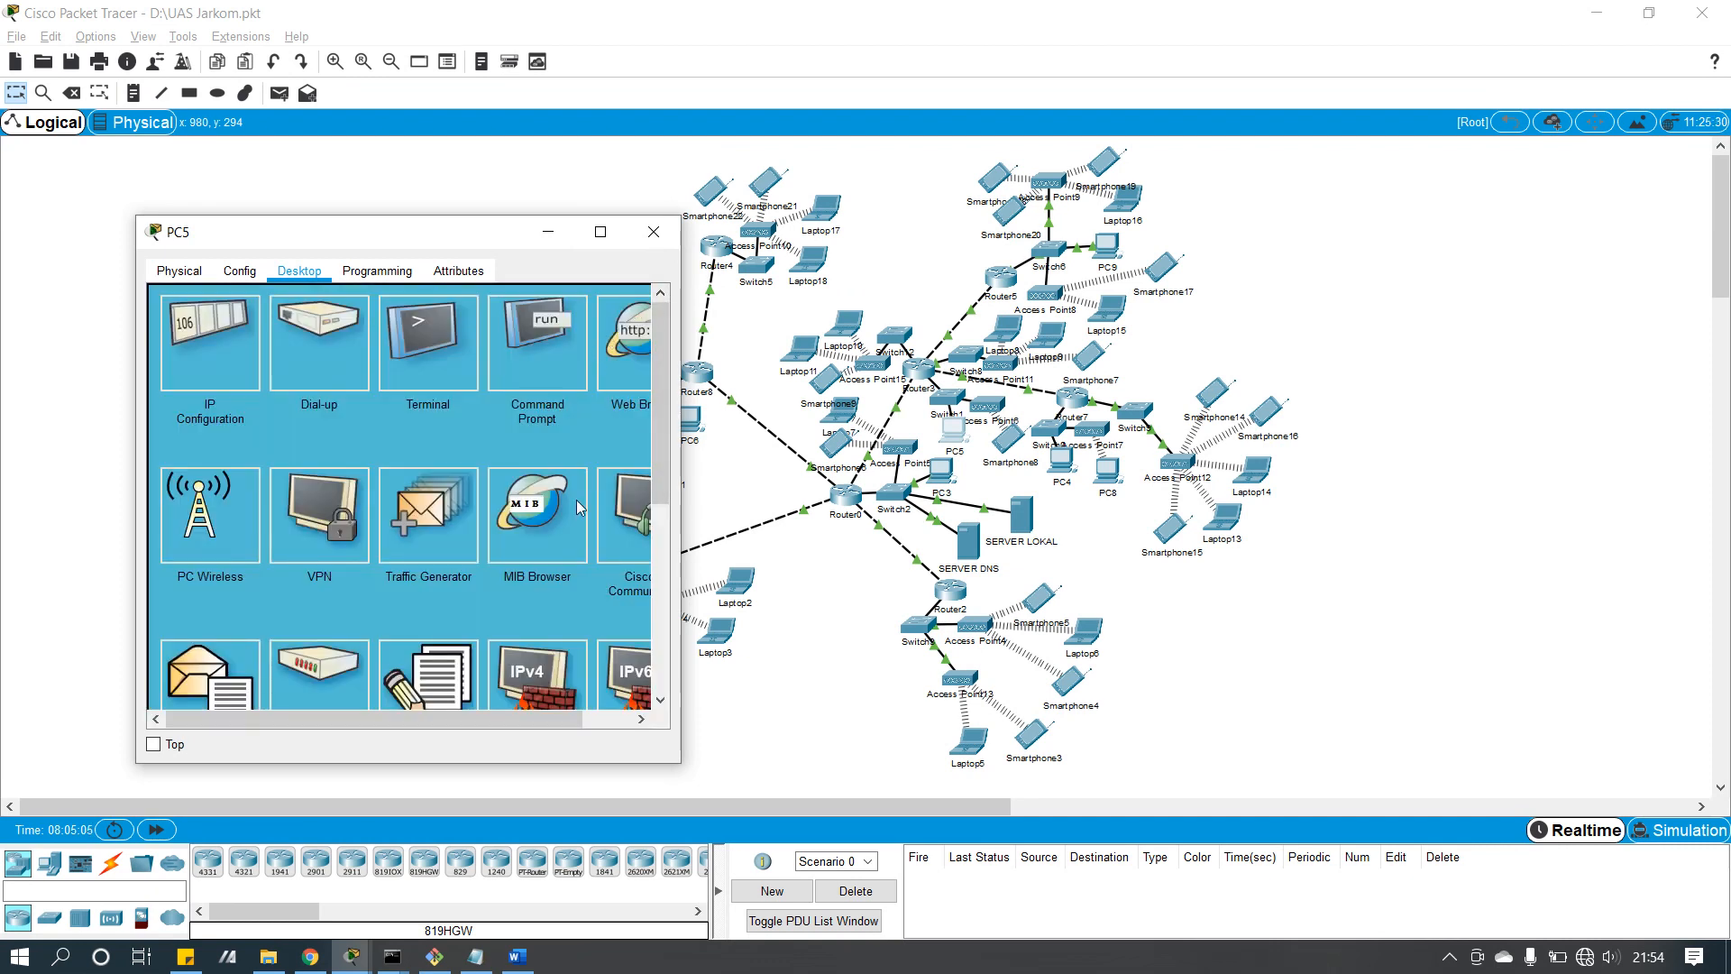
Step: Log in to ftp.smkn1blitar.sch.id from PC5's command prompt (230 Logged in), then close PC5
{"action": "left_click", "coordinate": [503, 372]}
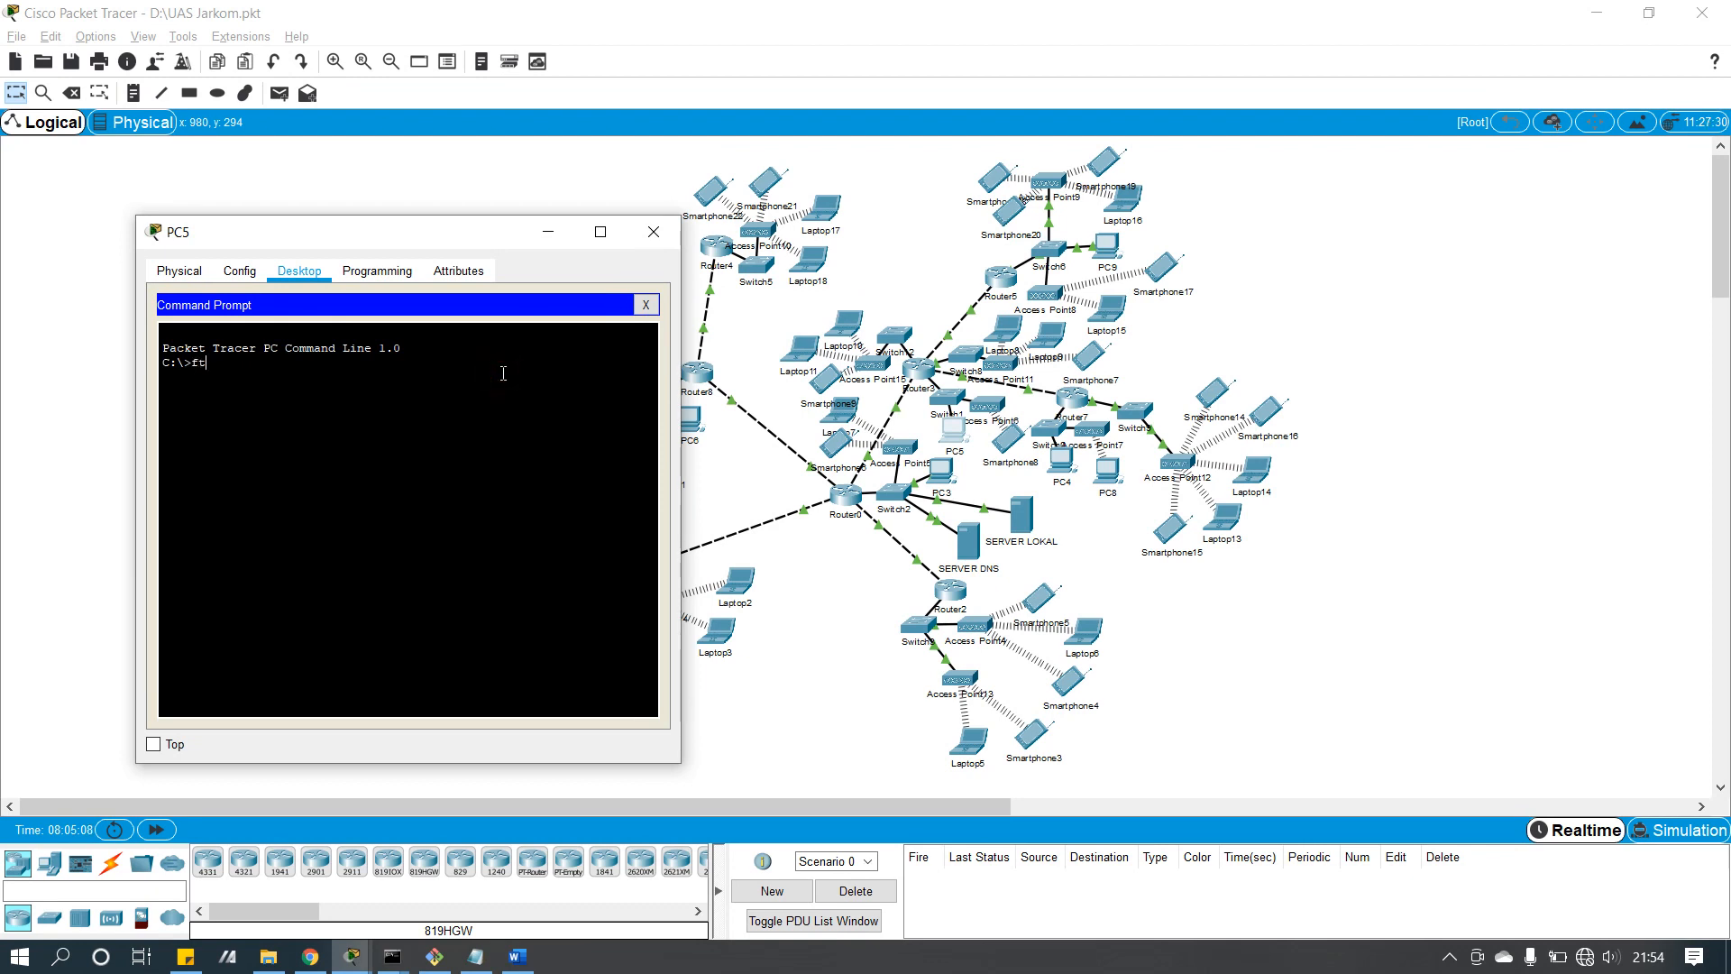
{"action": "type", "text": "ftp ftp.smkn1blitar.sch.id"}
{"action": "key", "text": "Return"}
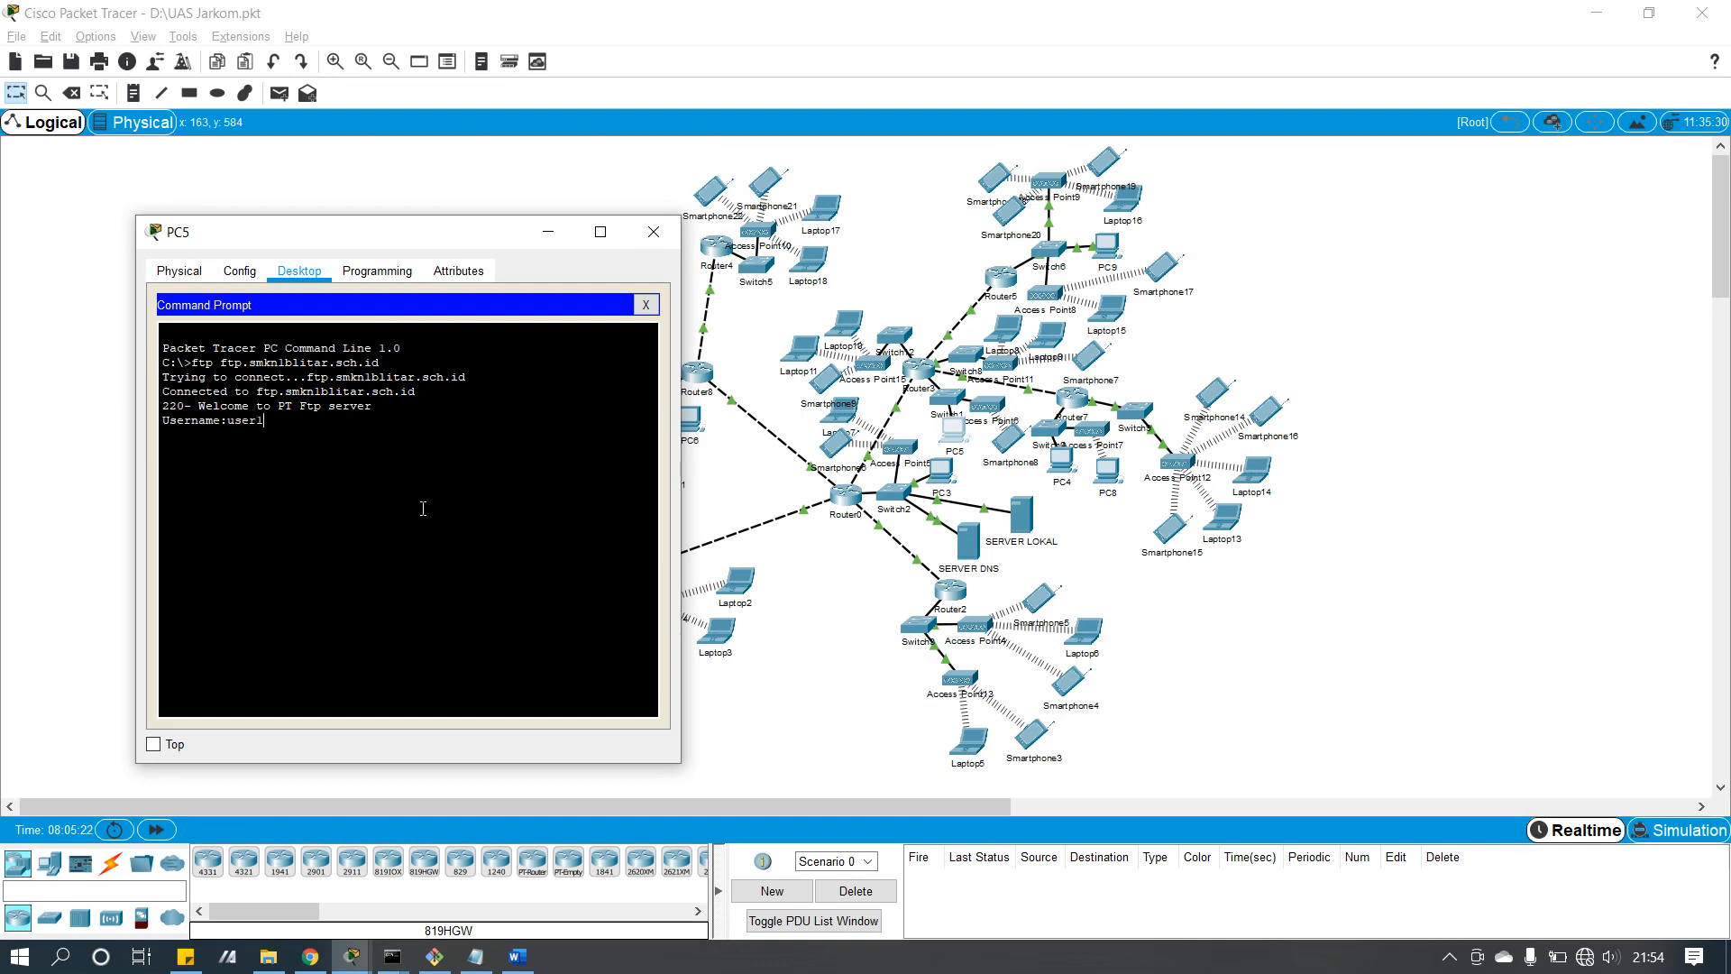
{"action": "key", "text": "Return"}
{"action": "key", "text": "Return"}
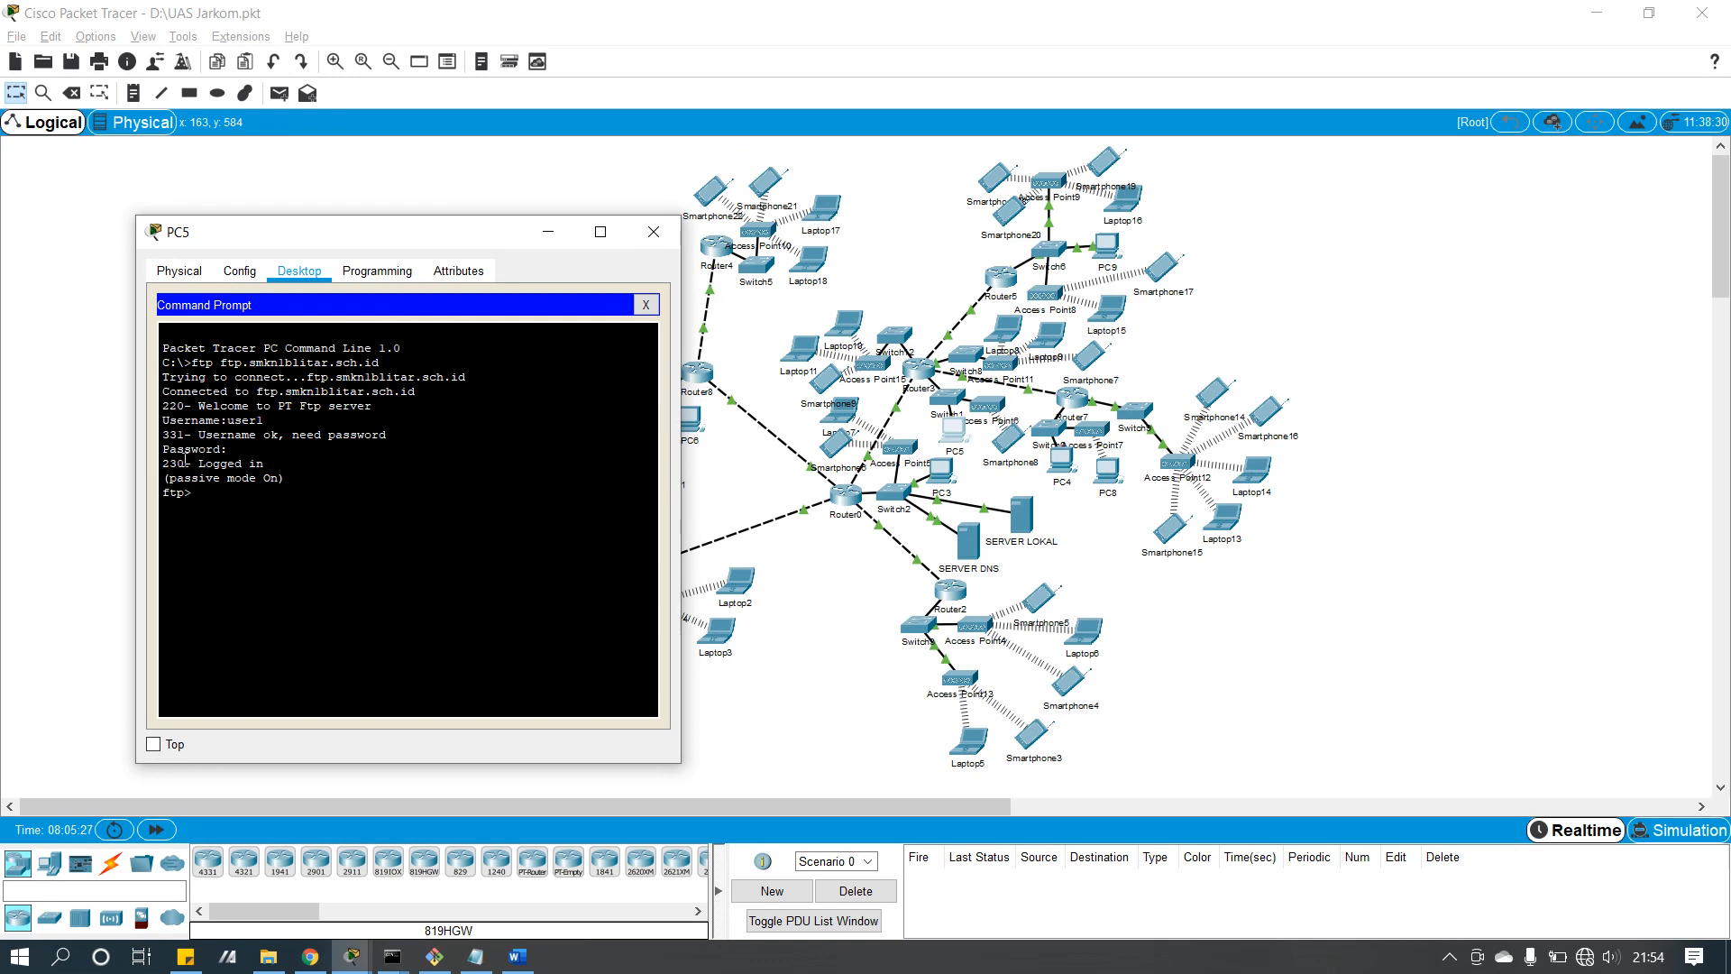
{"action": "left_click_drag", "start_coordinate": [197, 488], "coordinate": [170, 363]}
{"action": "left_click", "coordinate": [227, 498]}
{"action": "left_click", "coordinate": [645, 305]}
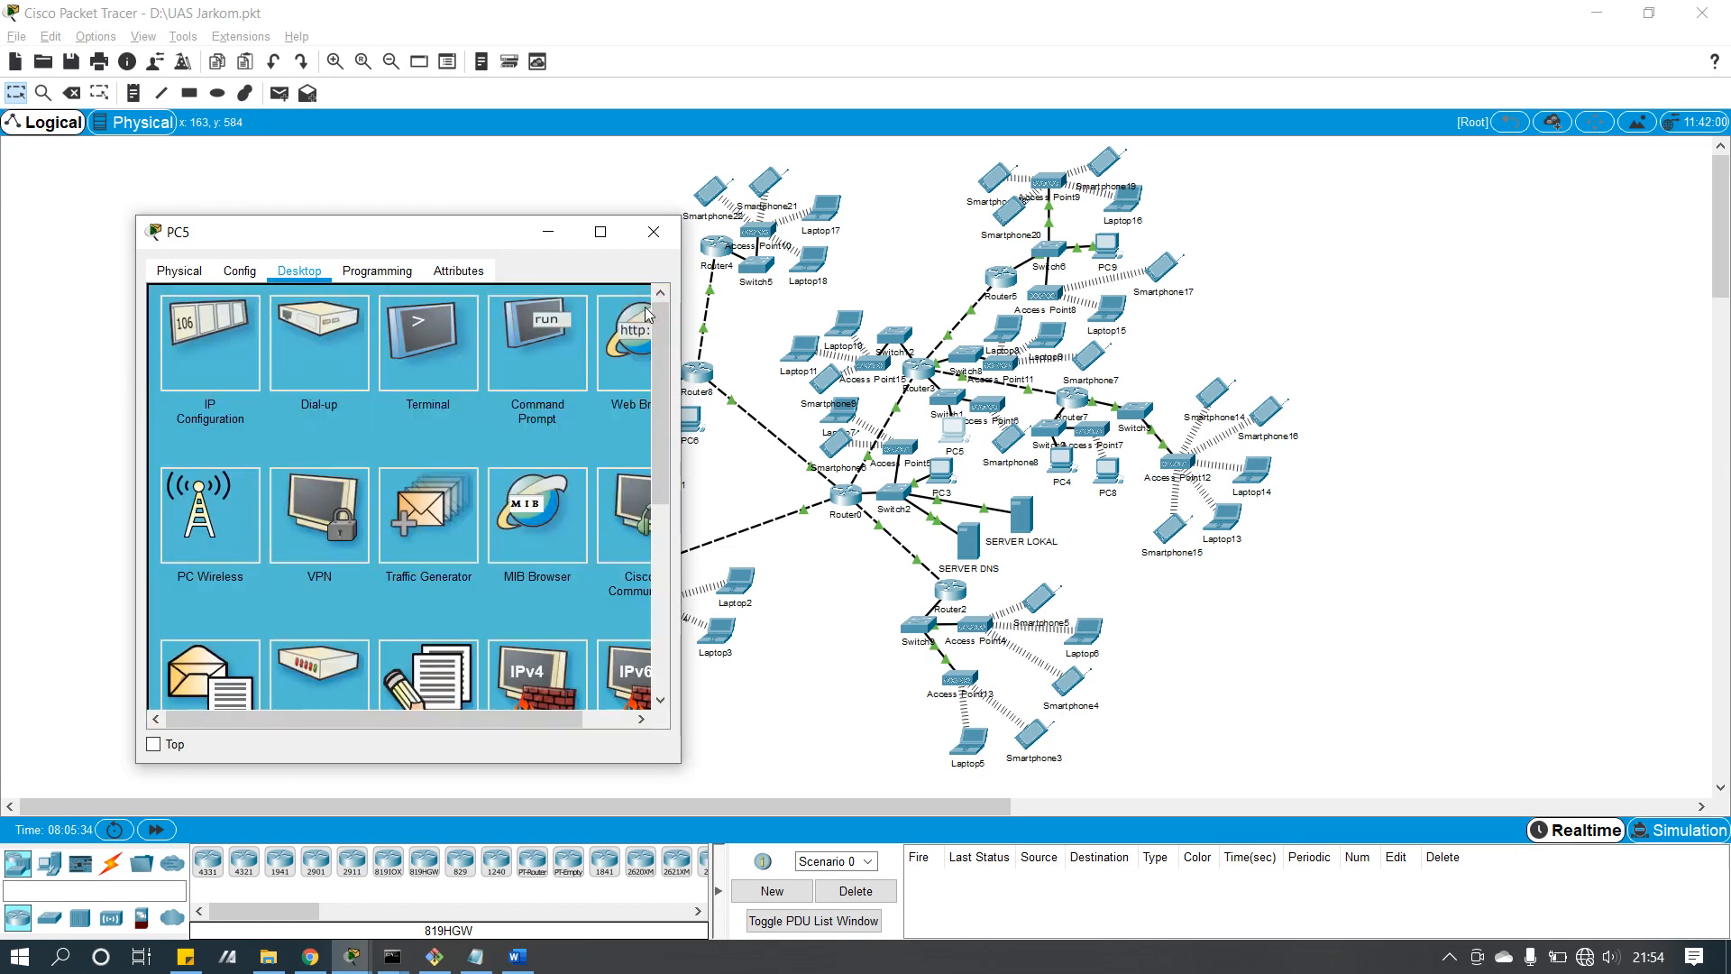
{"action": "left_click", "coordinate": [653, 234]}
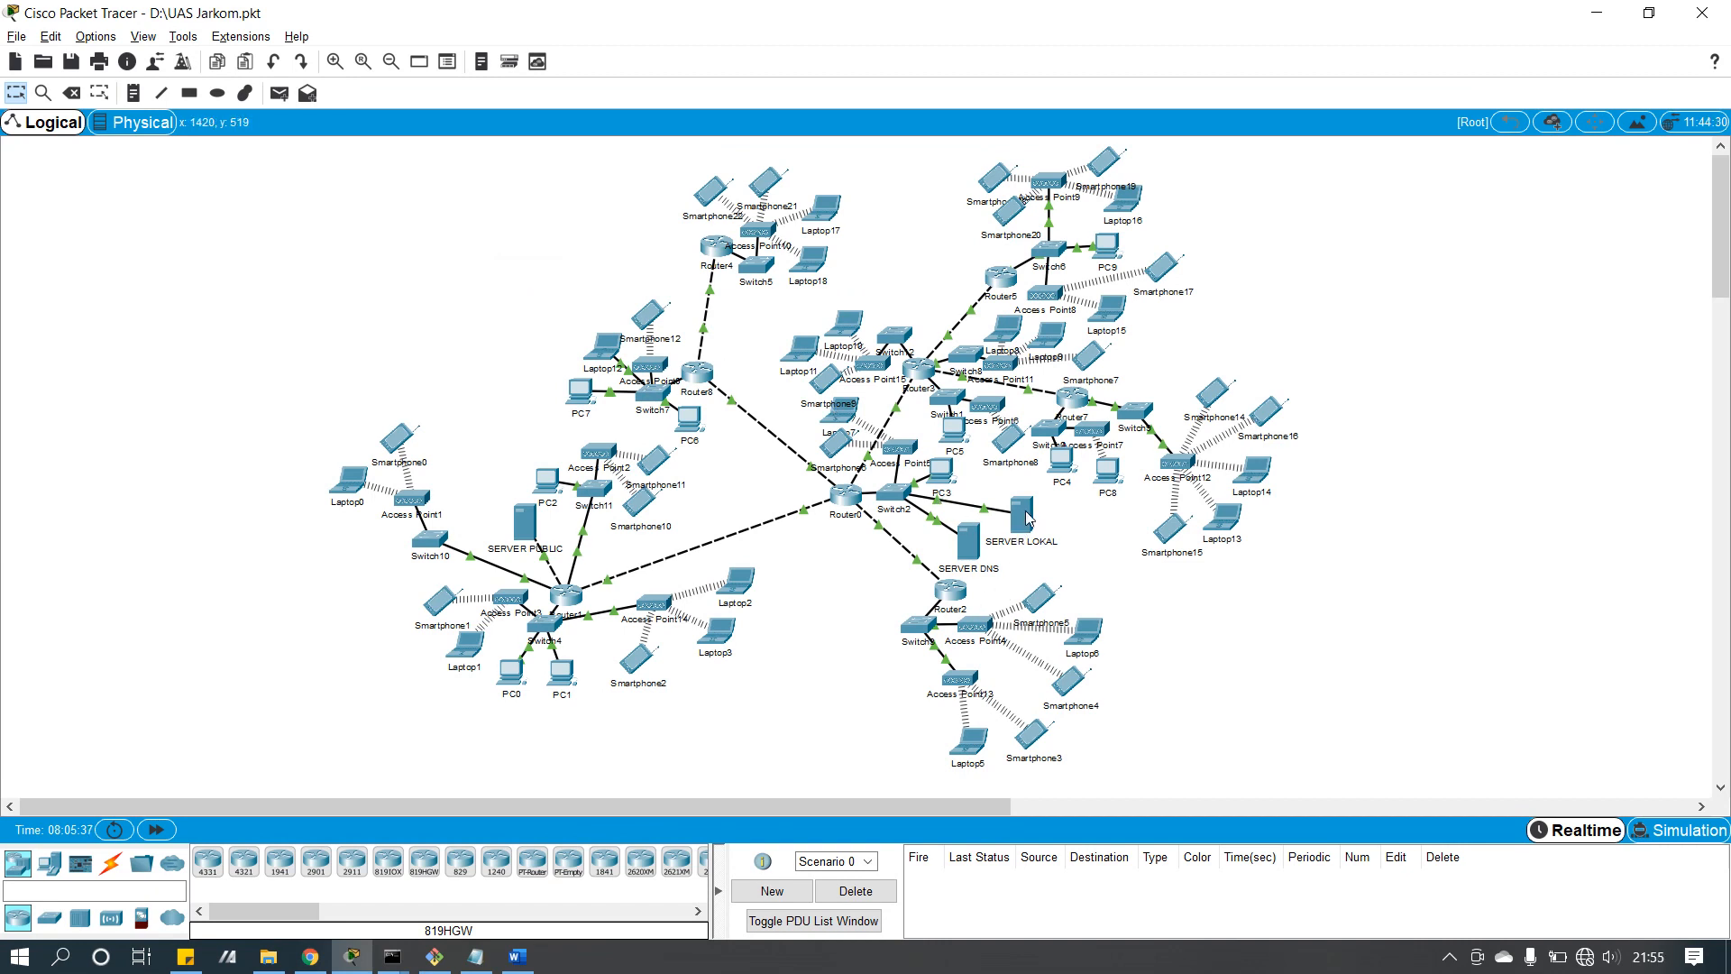
Step: Check SERVER DNS's records, including ftp.smkn1blitar.sch.id at 10.10.24.1, then close it
{"action": "left_click", "coordinate": [968, 540]}
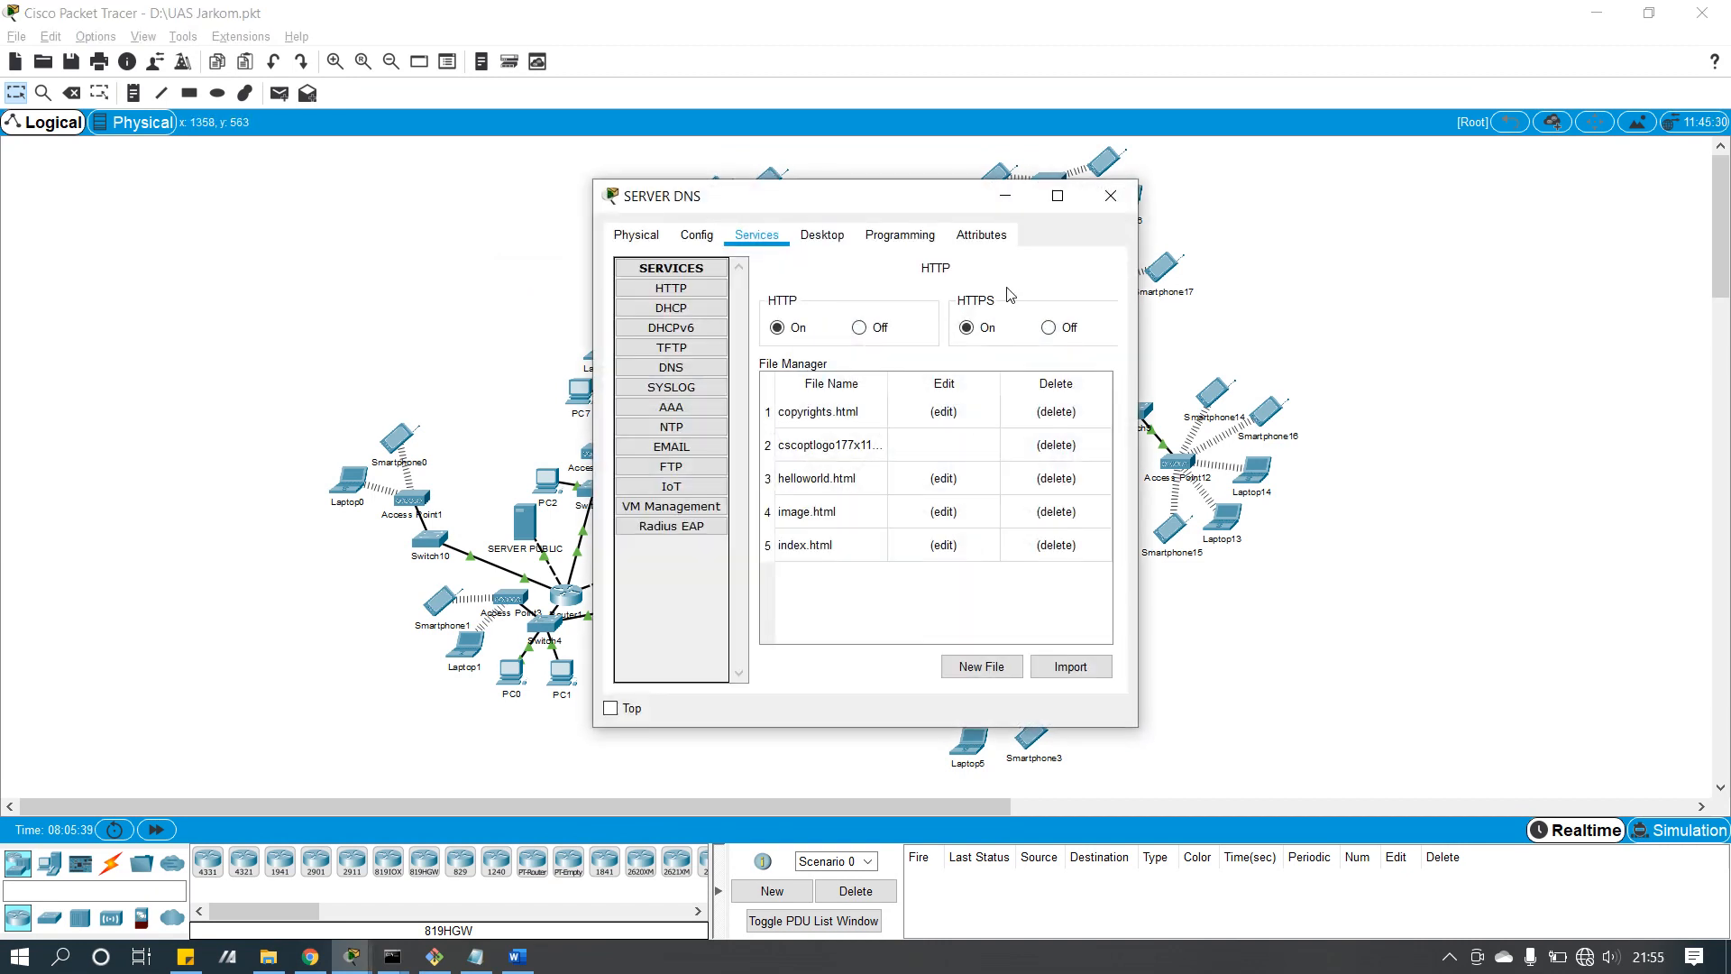
{"action": "left_click", "coordinate": [701, 369]}
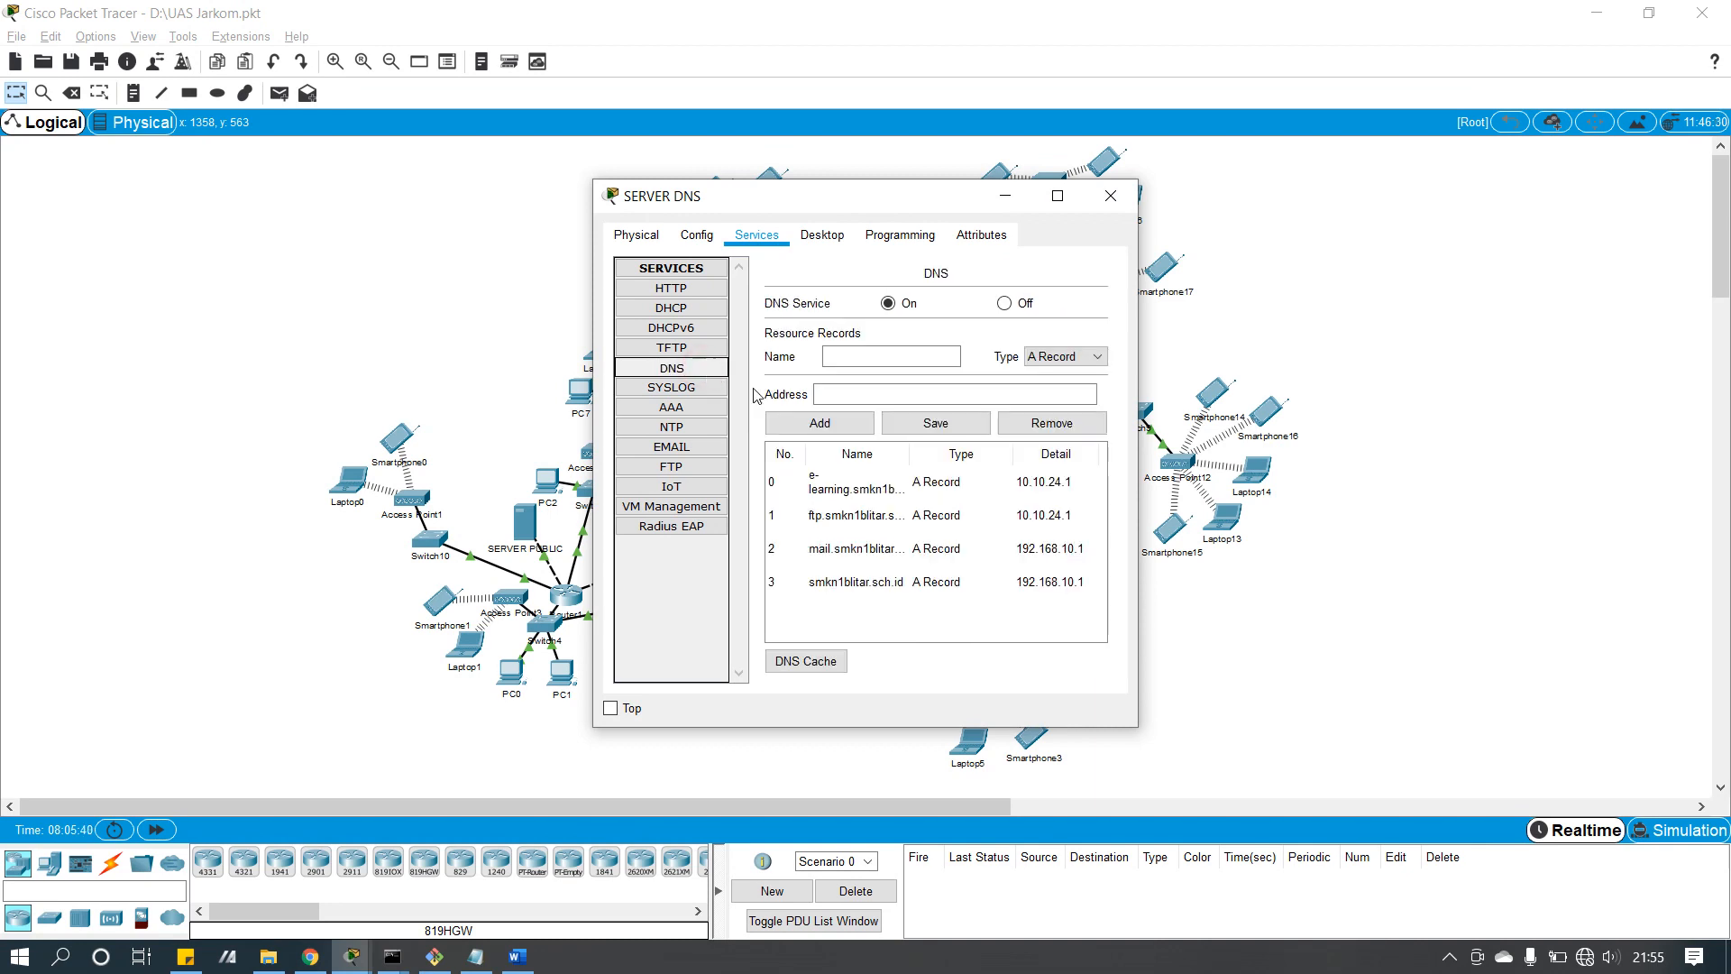
{"action": "left_click", "coordinate": [885, 492]}
{"action": "left_click", "coordinate": [884, 511]}
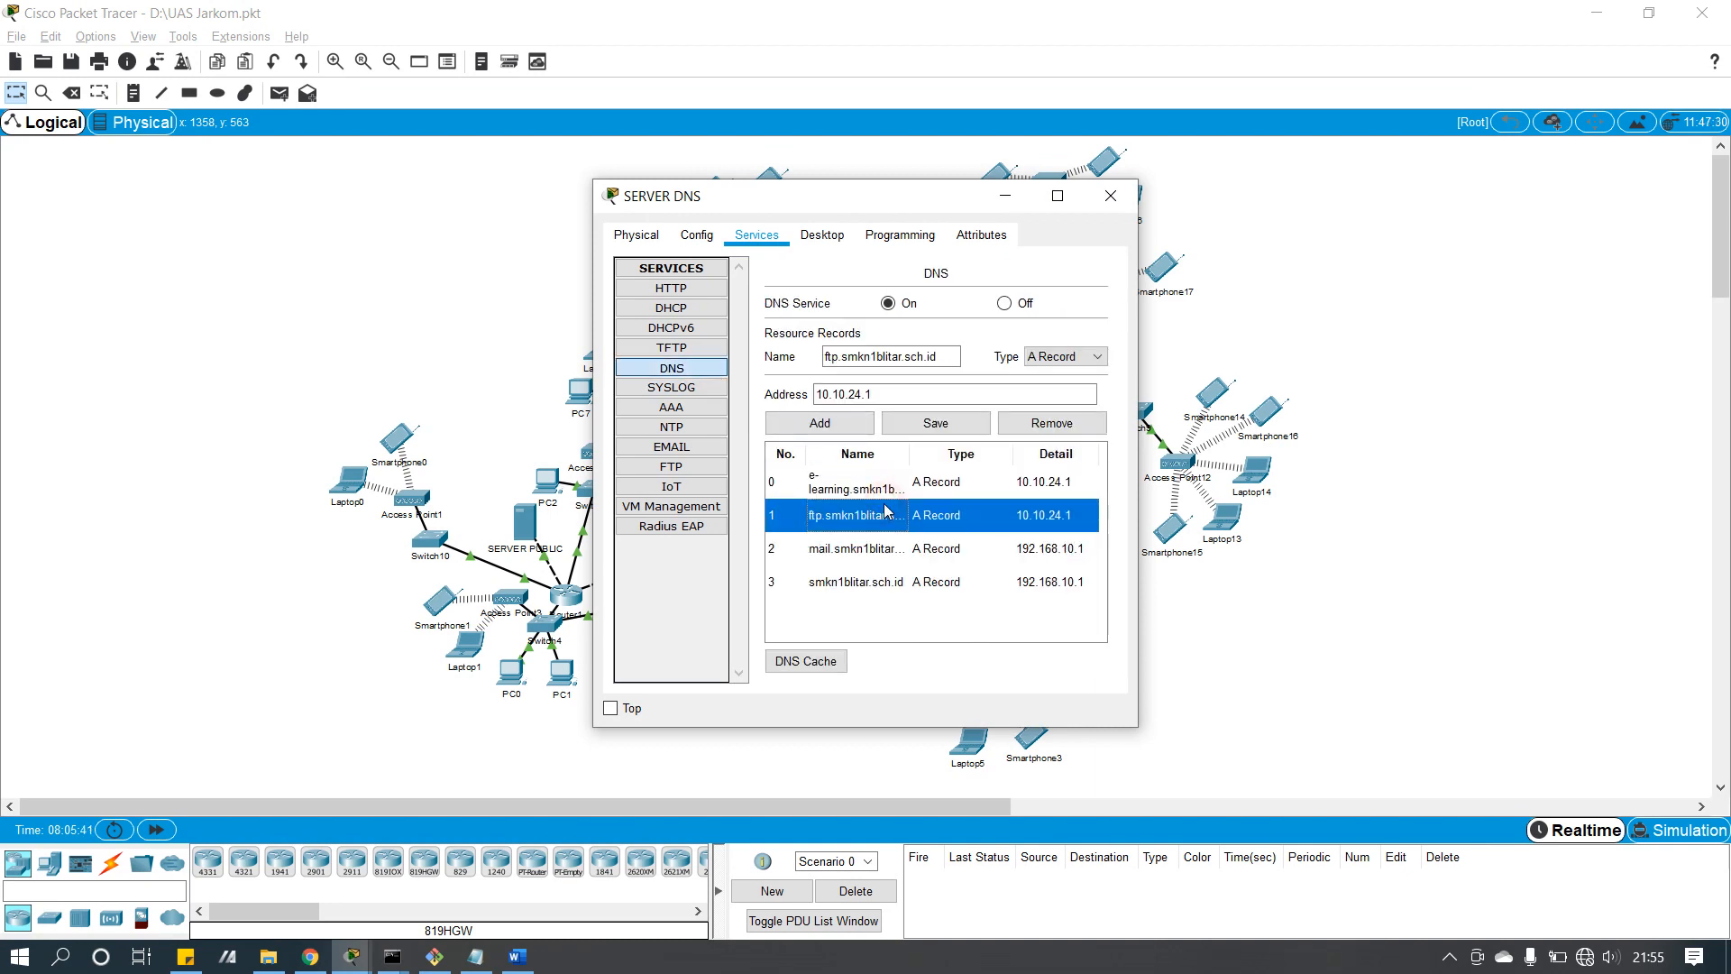
{"action": "left_click", "coordinate": [938, 481]}
{"action": "left_click", "coordinate": [942, 514]}
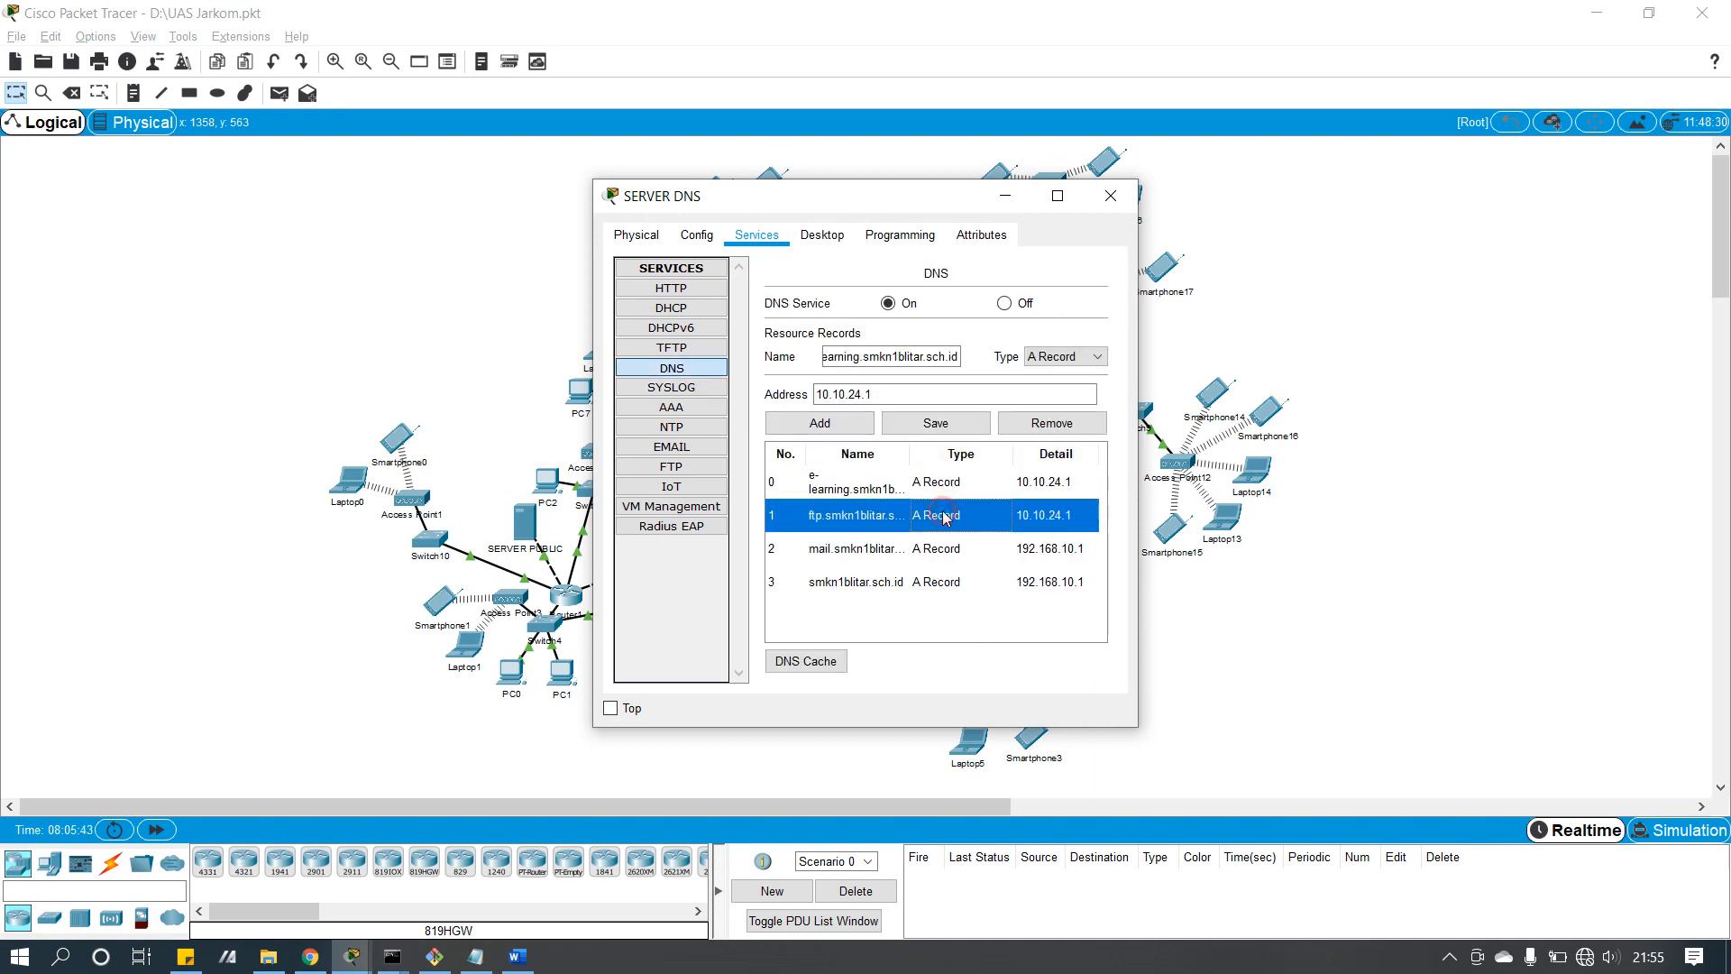
{"action": "left_click", "coordinate": [1110, 196]}
Step: Open SERVER LOKAL's web files, move its window left, and close it
{"action": "left_click", "coordinate": [1019, 538]}
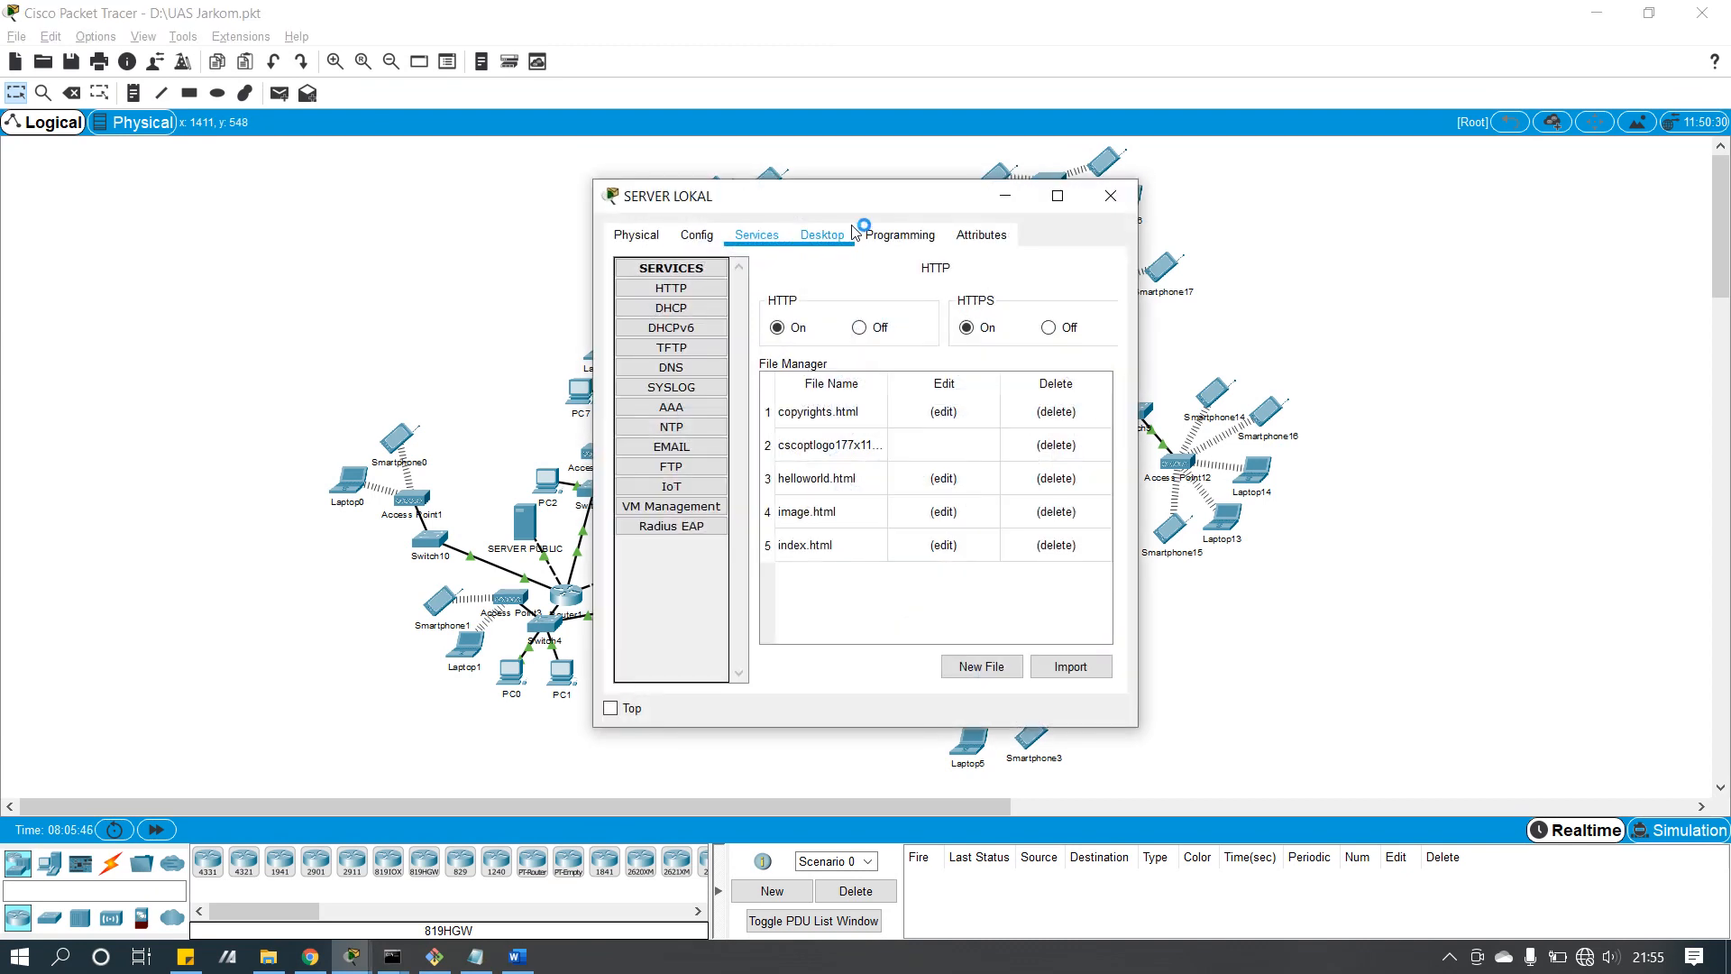
{"action": "left_click_drag", "start_coordinate": [884, 200], "coordinate": [609, 188]}
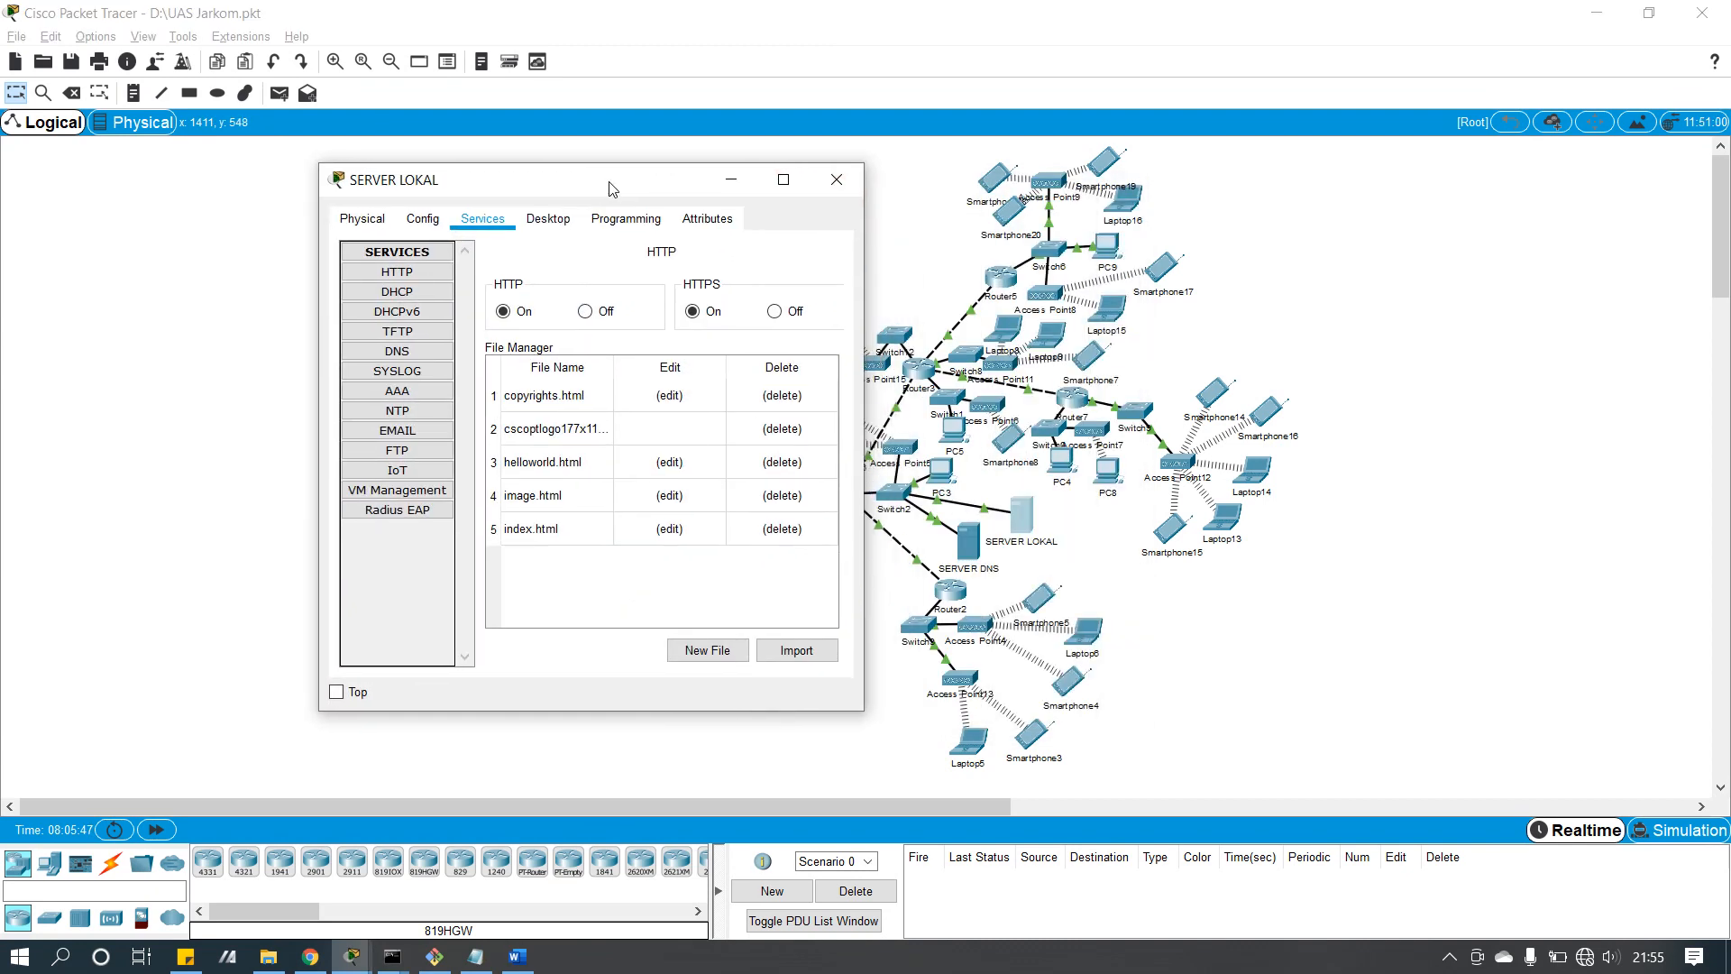
{"action": "left_click", "coordinate": [835, 180]}
Step: Load 10.10.24.1 in Smartphone8's web browser to show the E-learning SMKN 1 Blitar page, then close the phone
{"action": "left_click", "coordinate": [1000, 439]}
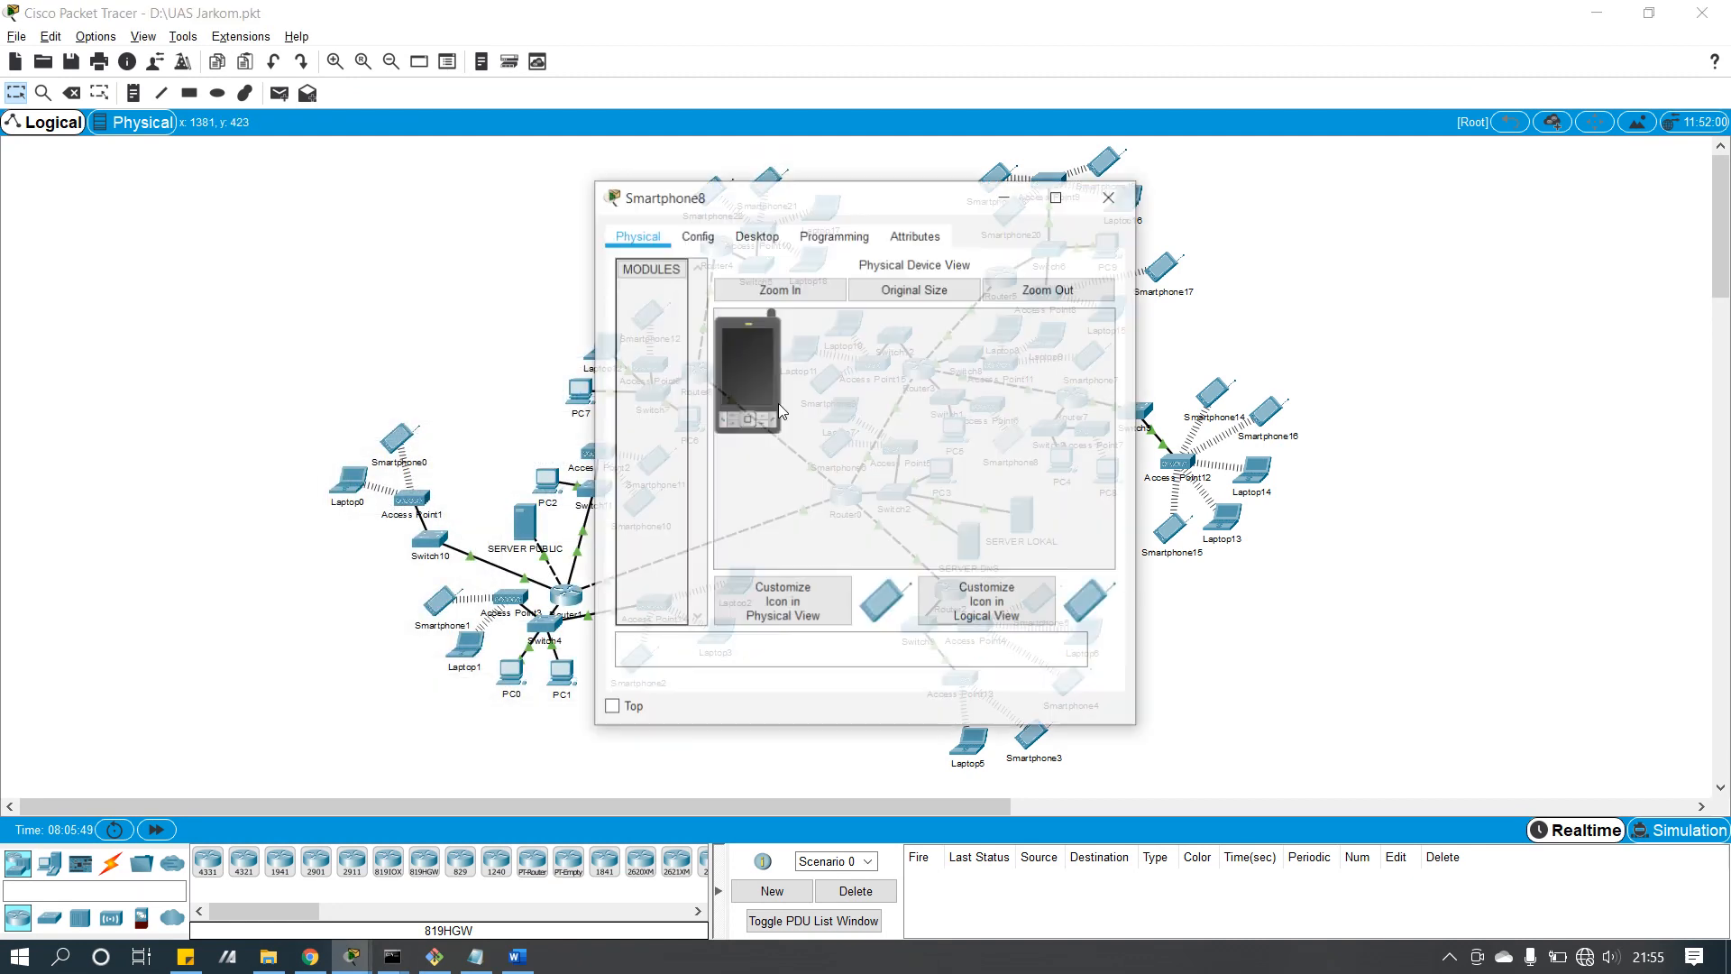
{"action": "left_click", "coordinate": [756, 236]}
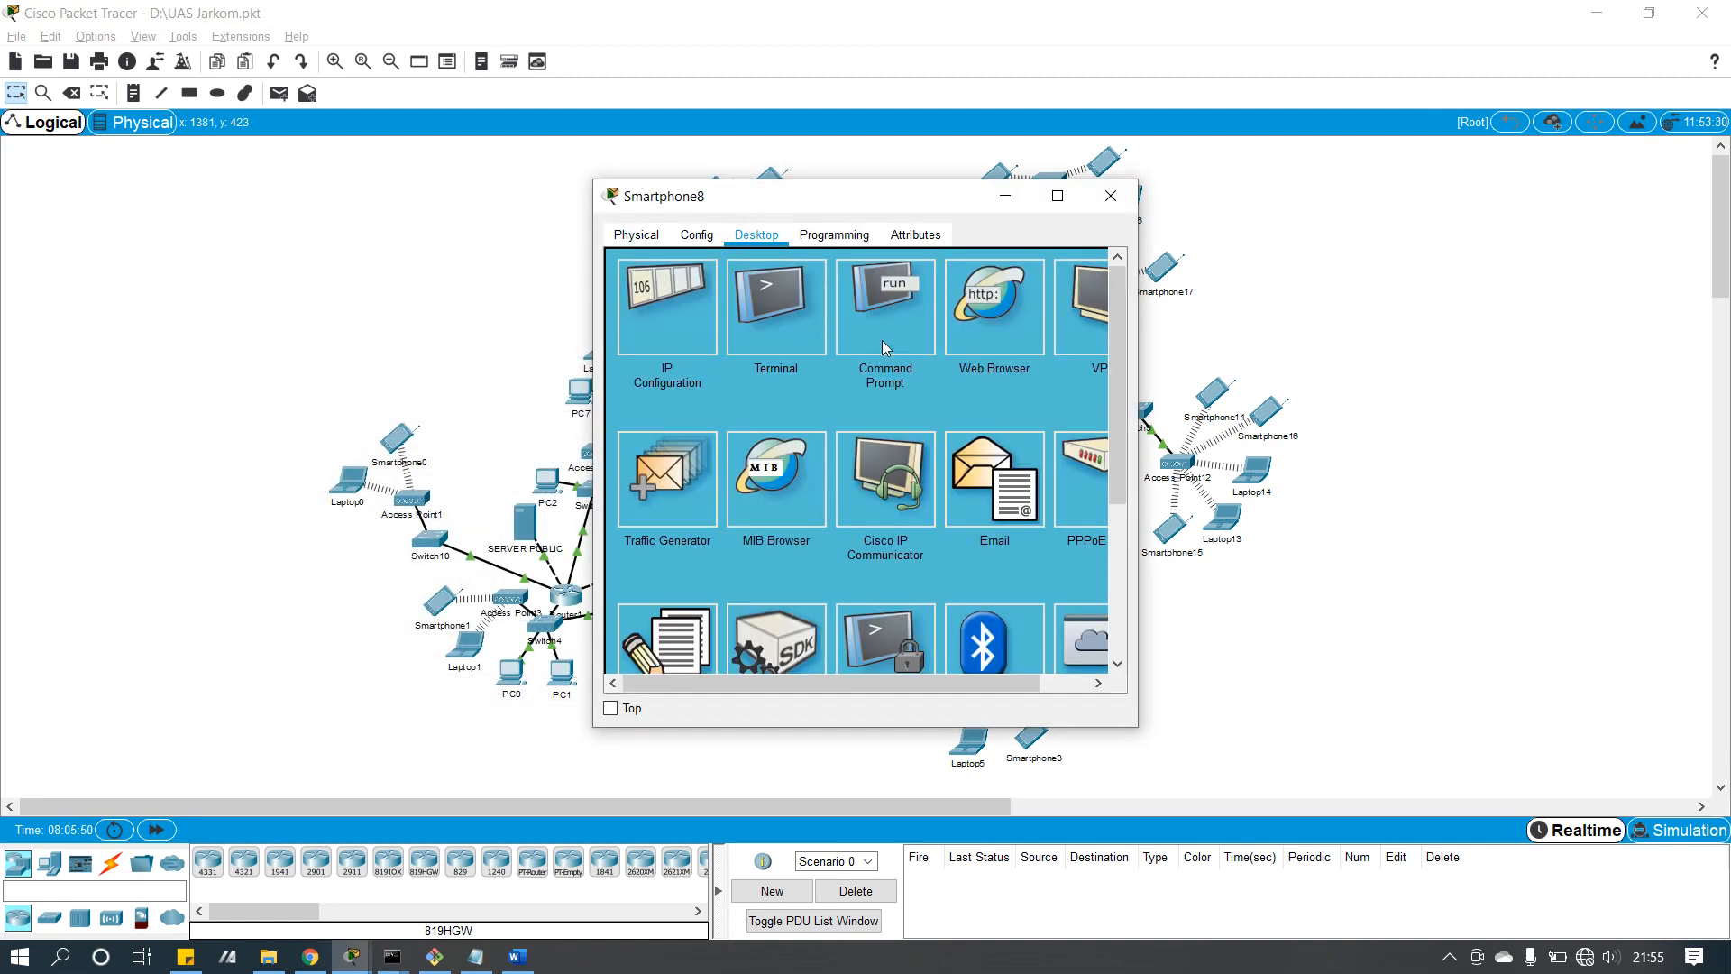
{"action": "left_click", "coordinate": [983, 338]}
{"action": "left_click", "coordinate": [850, 303]}
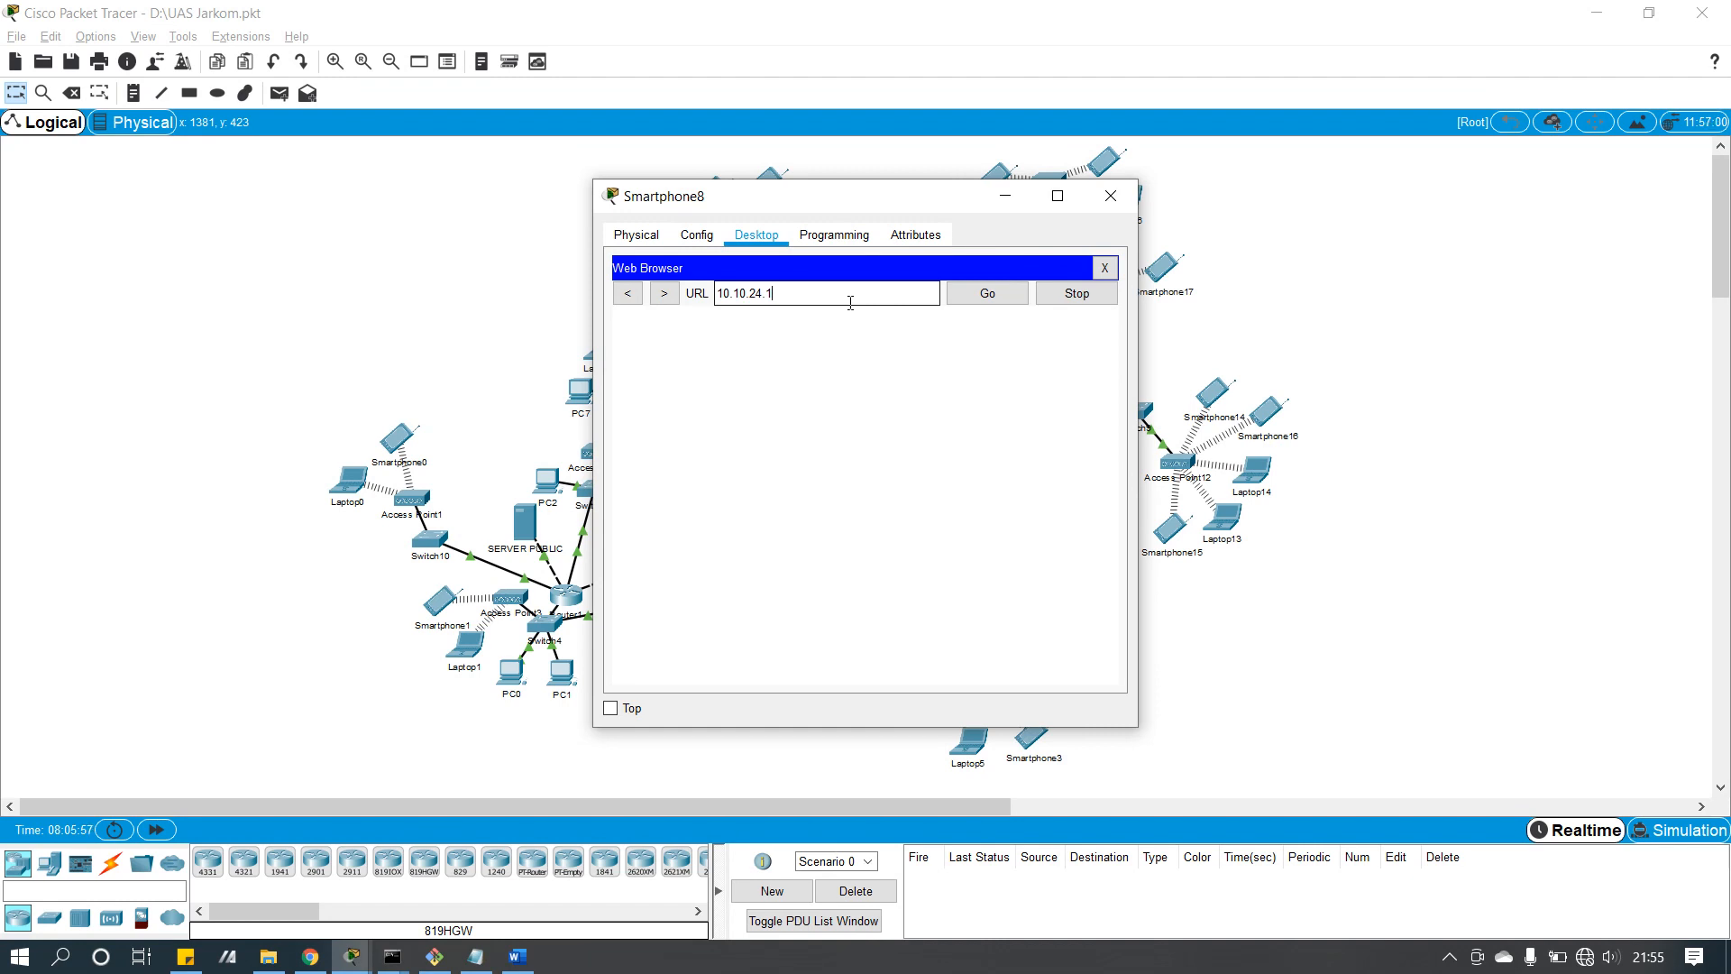
{"action": "left_click", "coordinate": [989, 295]}
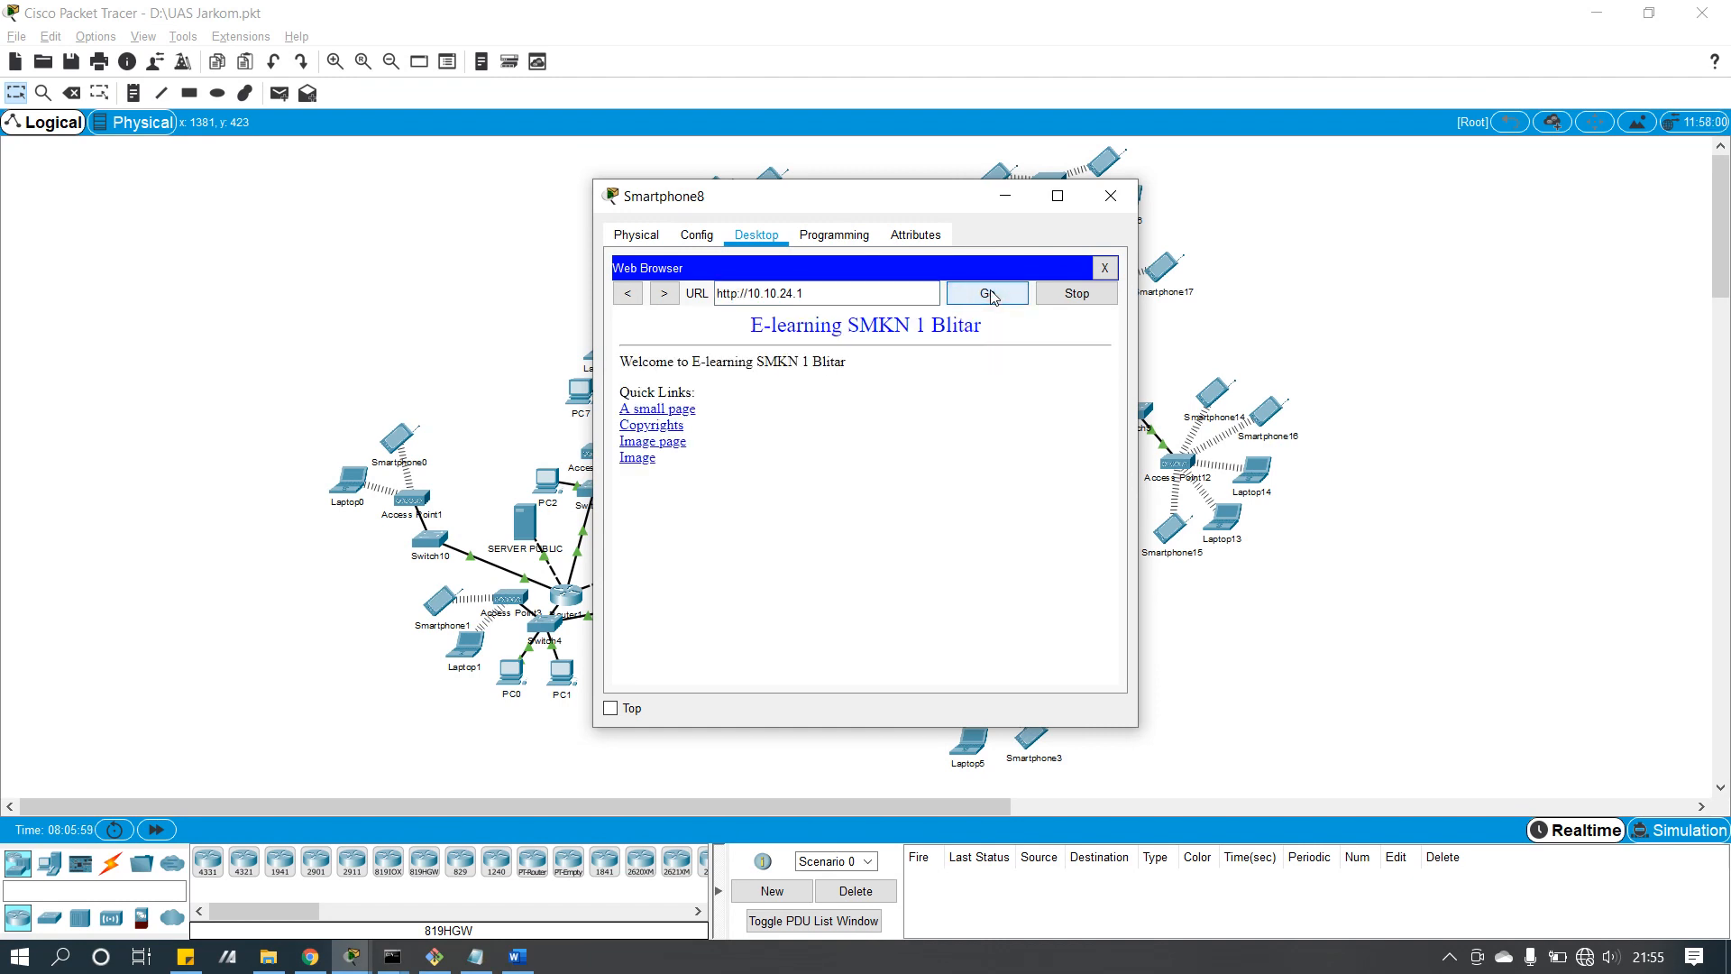
{"action": "left_click", "coordinate": [1109, 195]}
{"action": "left_click", "coordinate": [611, 190]}
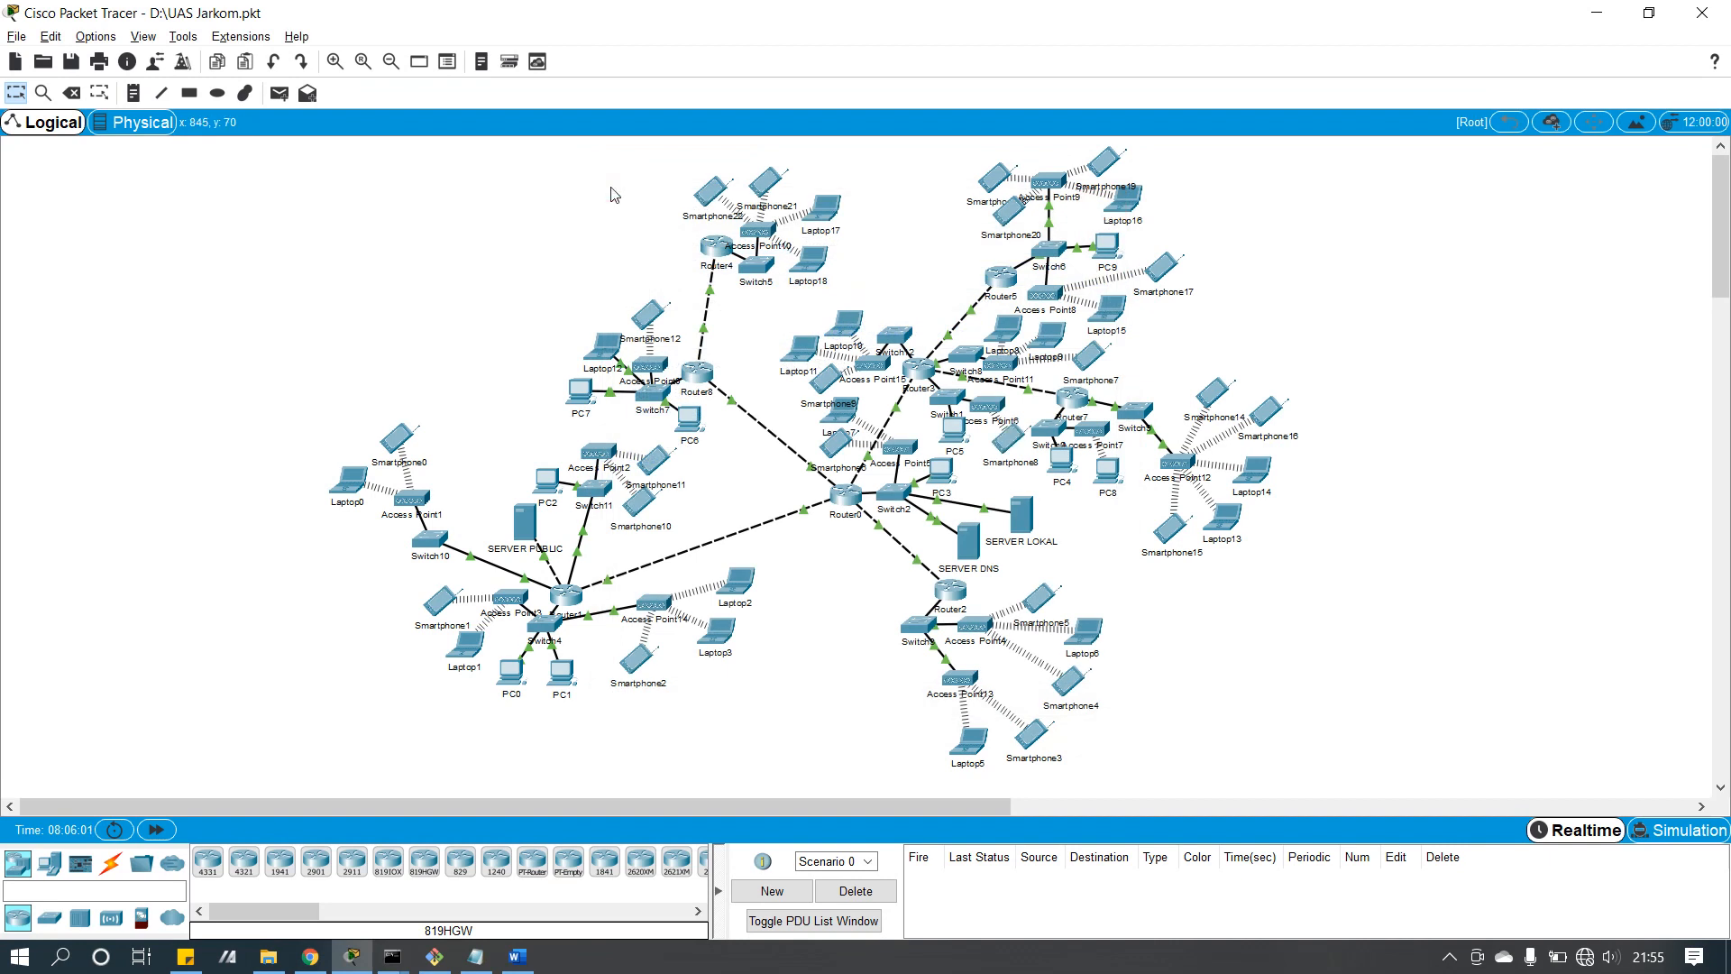
{"action": "left_click", "coordinate": [527, 531]}
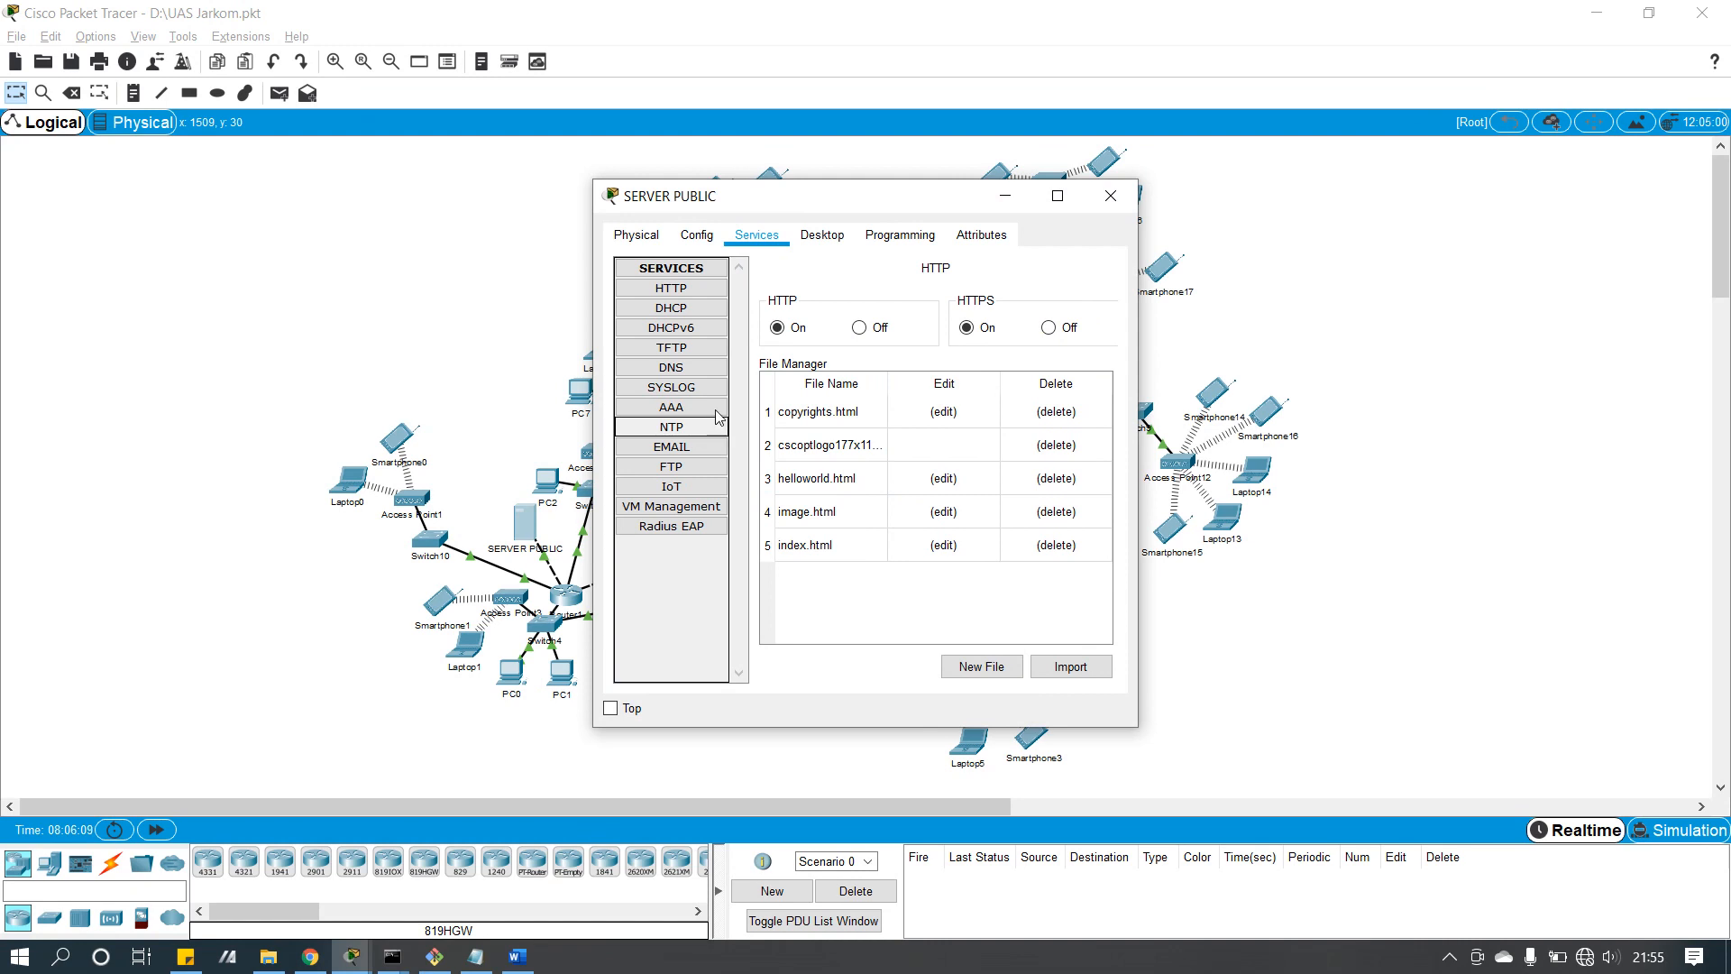
{"action": "left_click", "coordinate": [668, 290]}
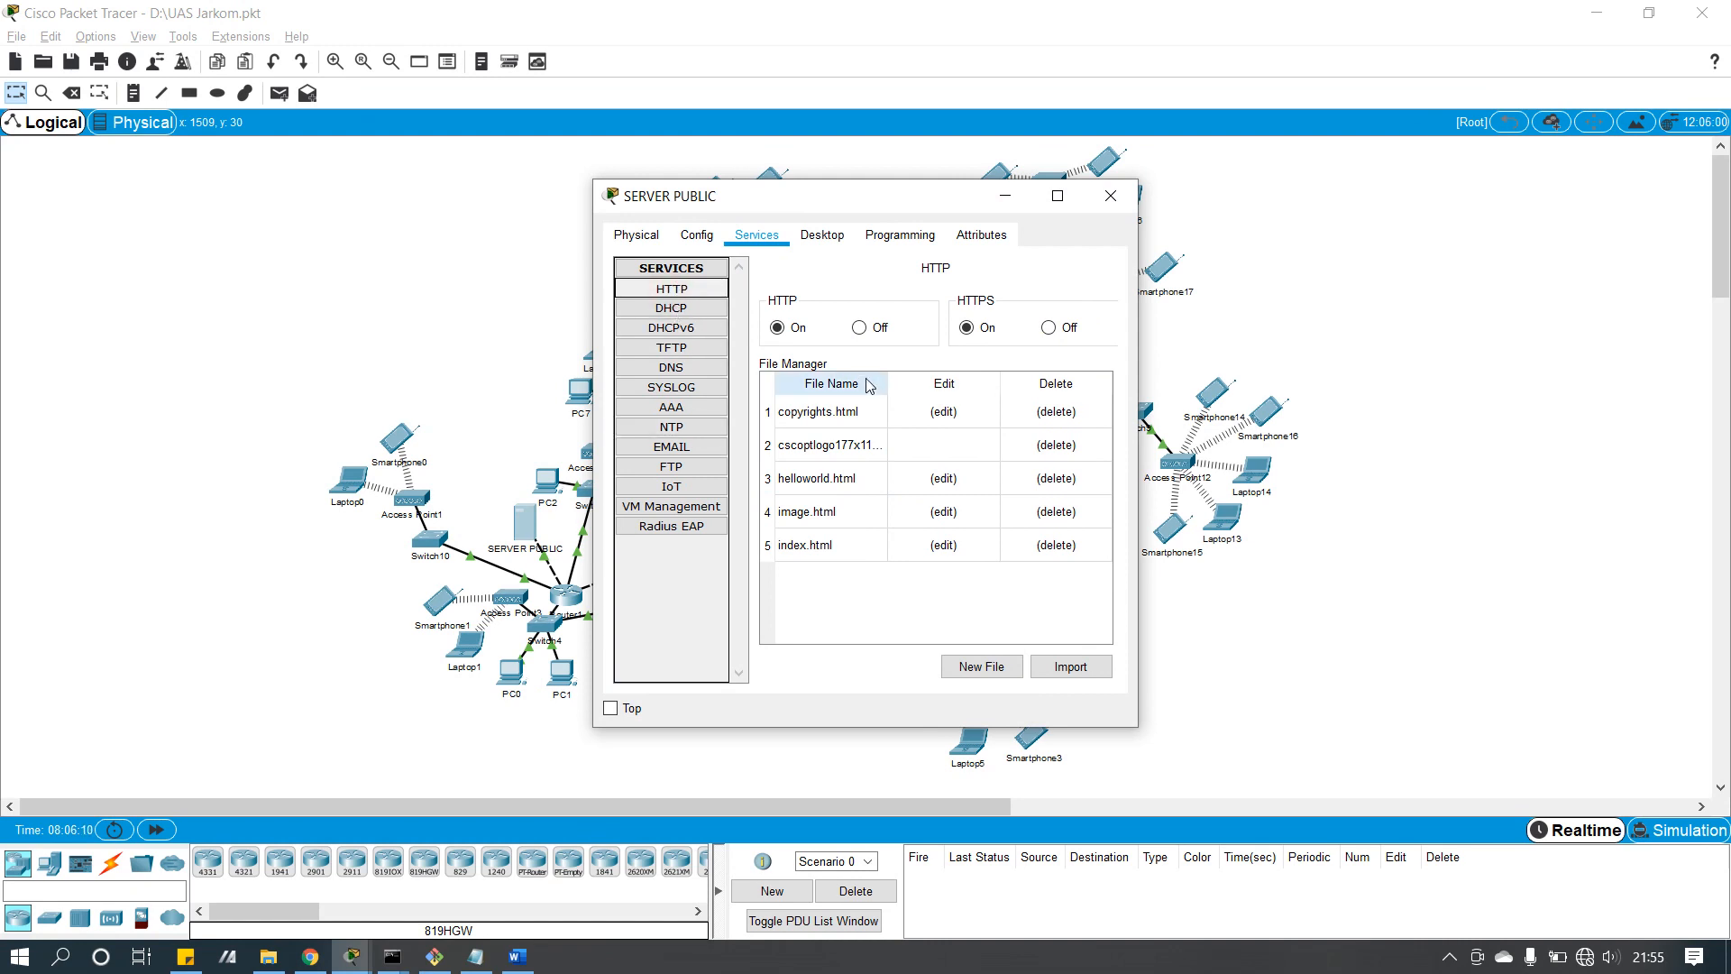
{"action": "left_click", "coordinate": [944, 545]}
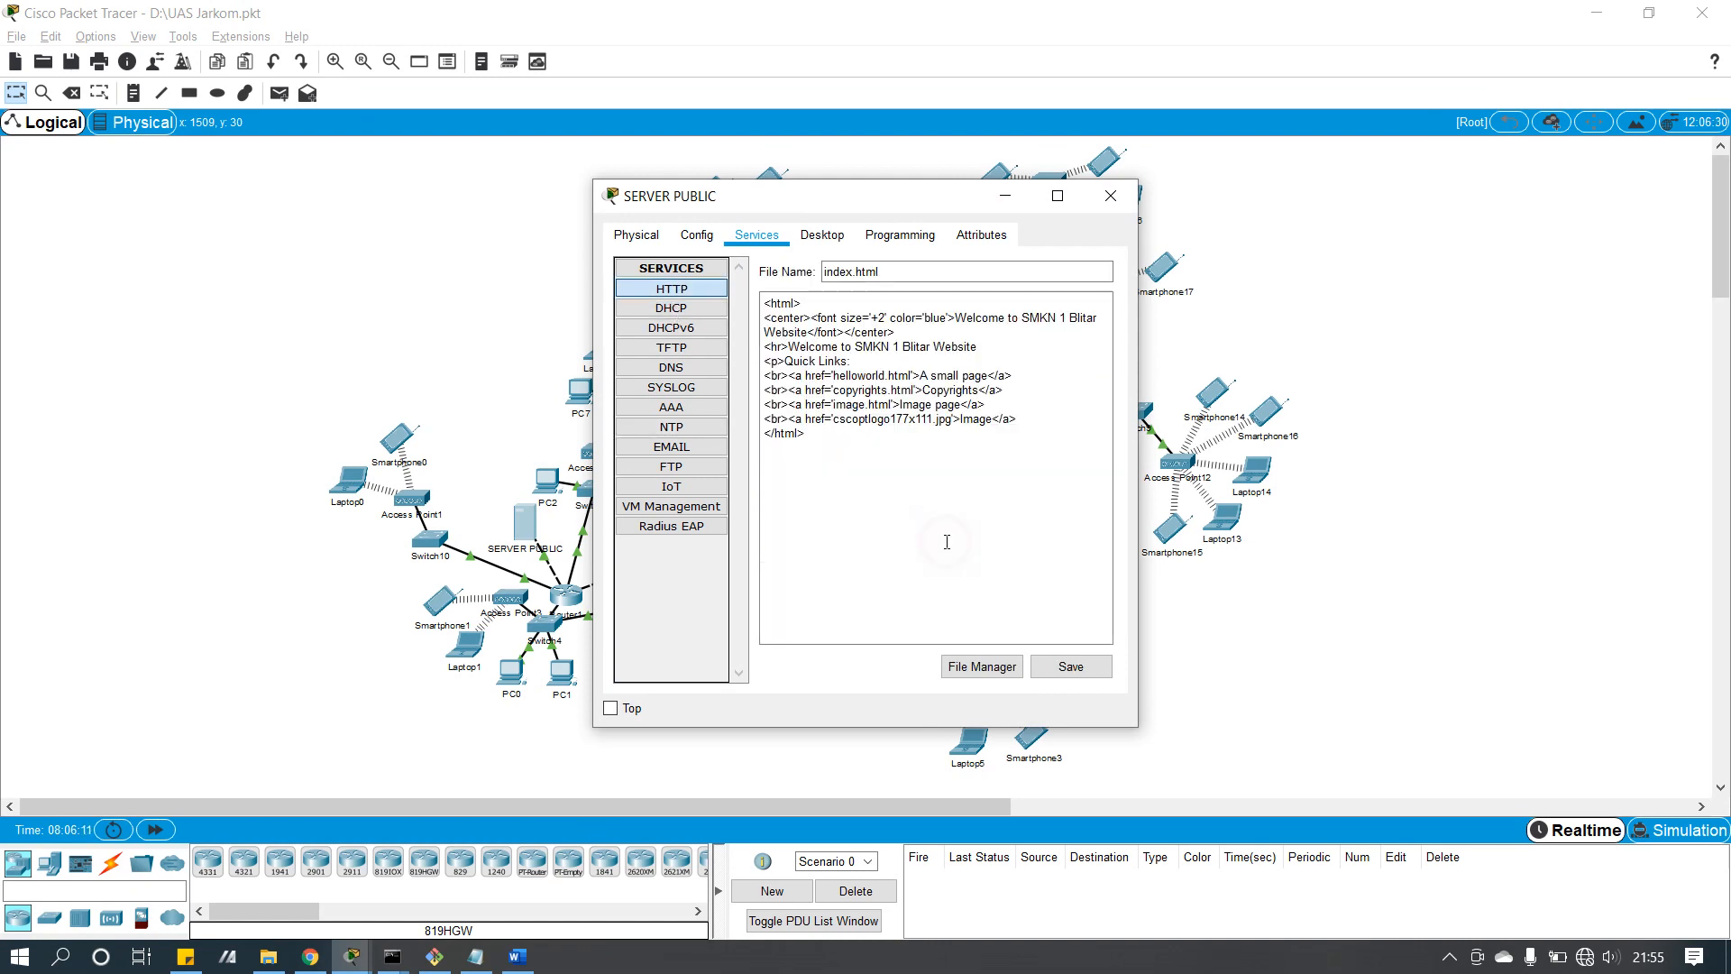
{"action": "left_click", "coordinate": [1111, 195]}
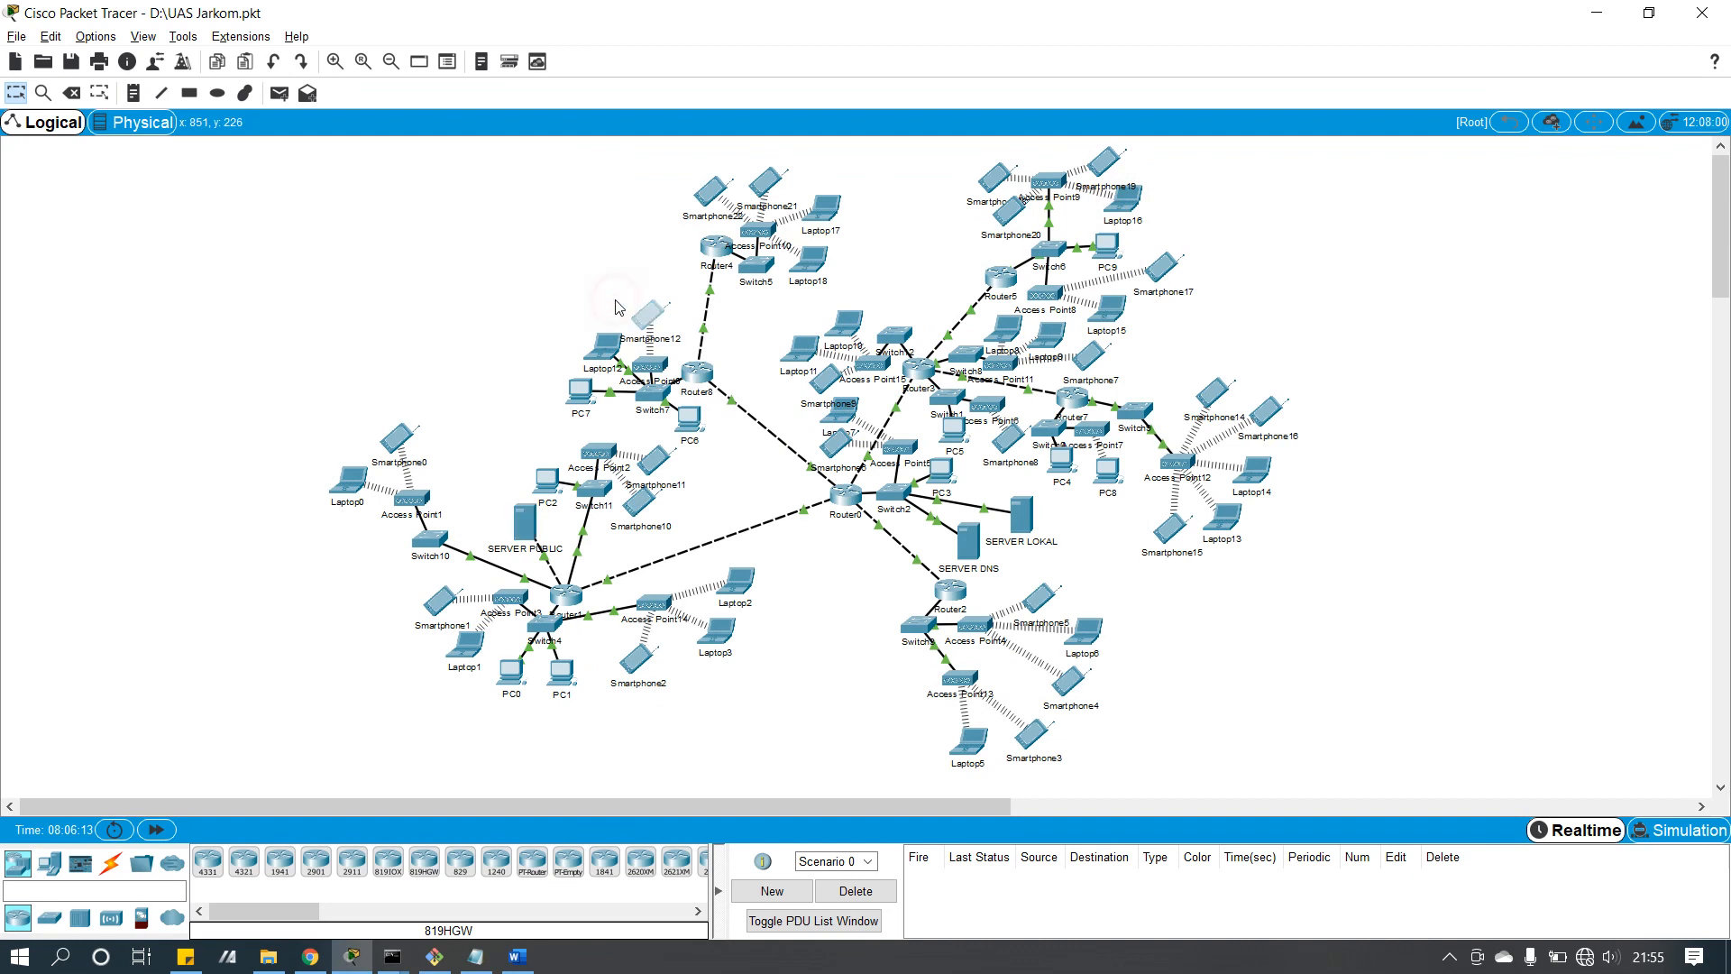
{"action": "left_click", "coordinate": [617, 305]}
{"action": "left_click", "coordinate": [1112, 185]}
{"action": "left_click", "coordinate": [527, 517]}
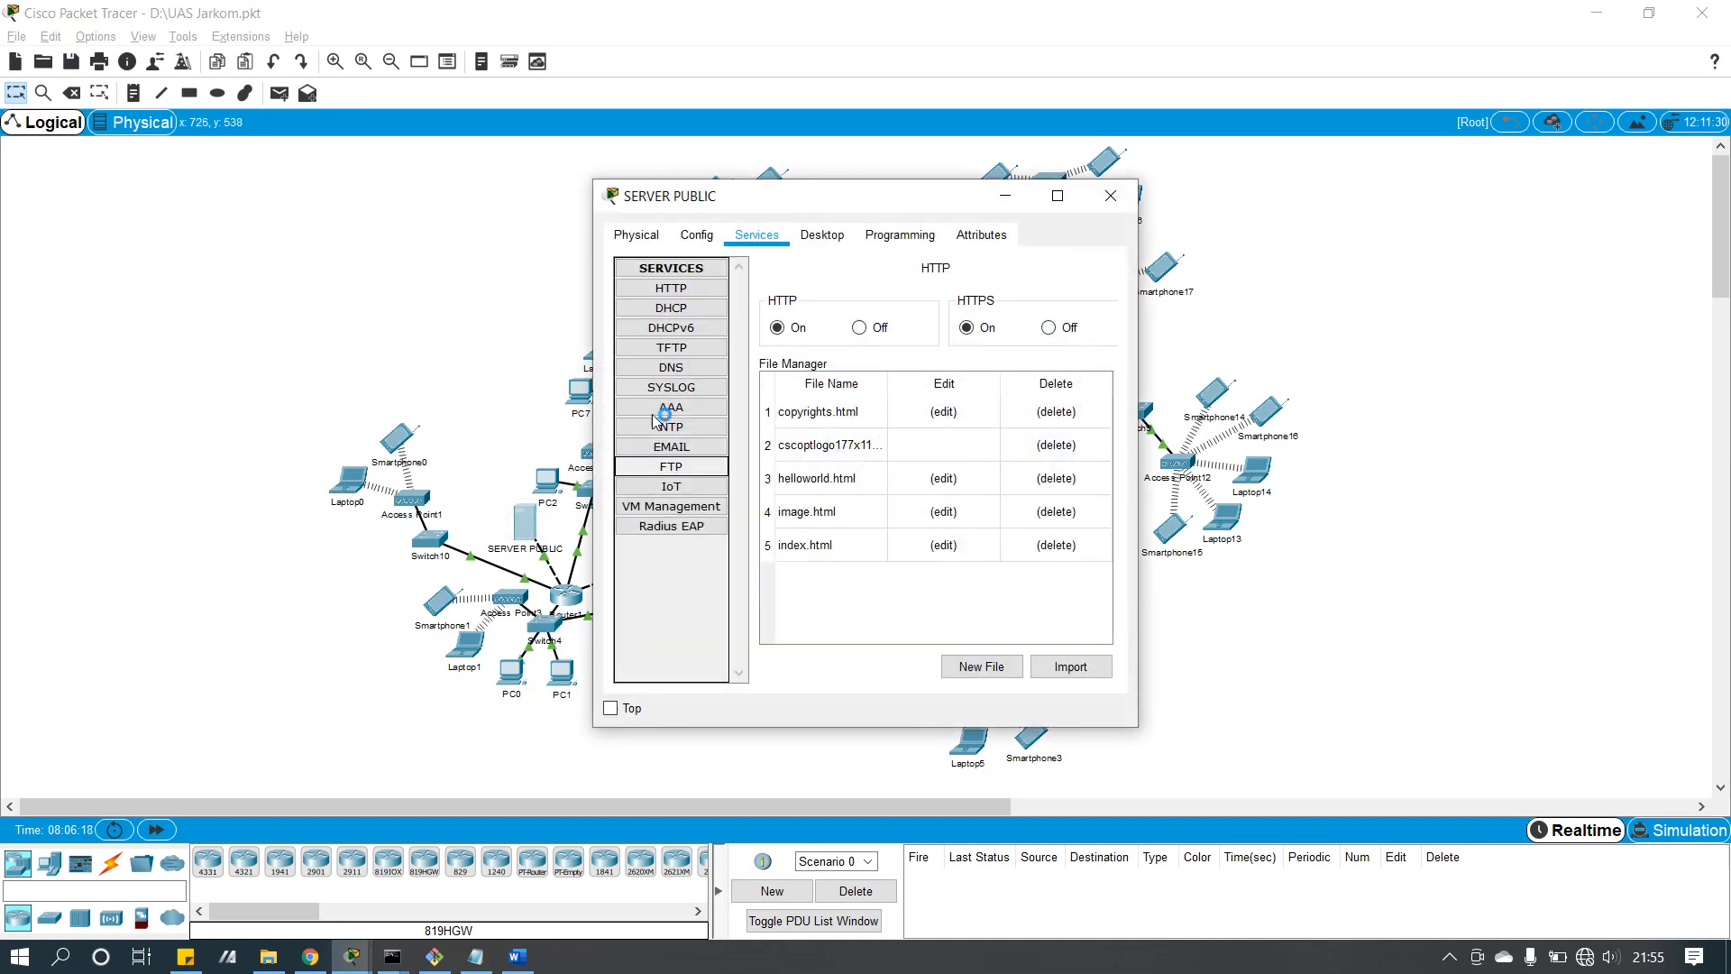
{"action": "left_click", "coordinate": [692, 370]}
{"action": "left_click", "coordinate": [1110, 195]}
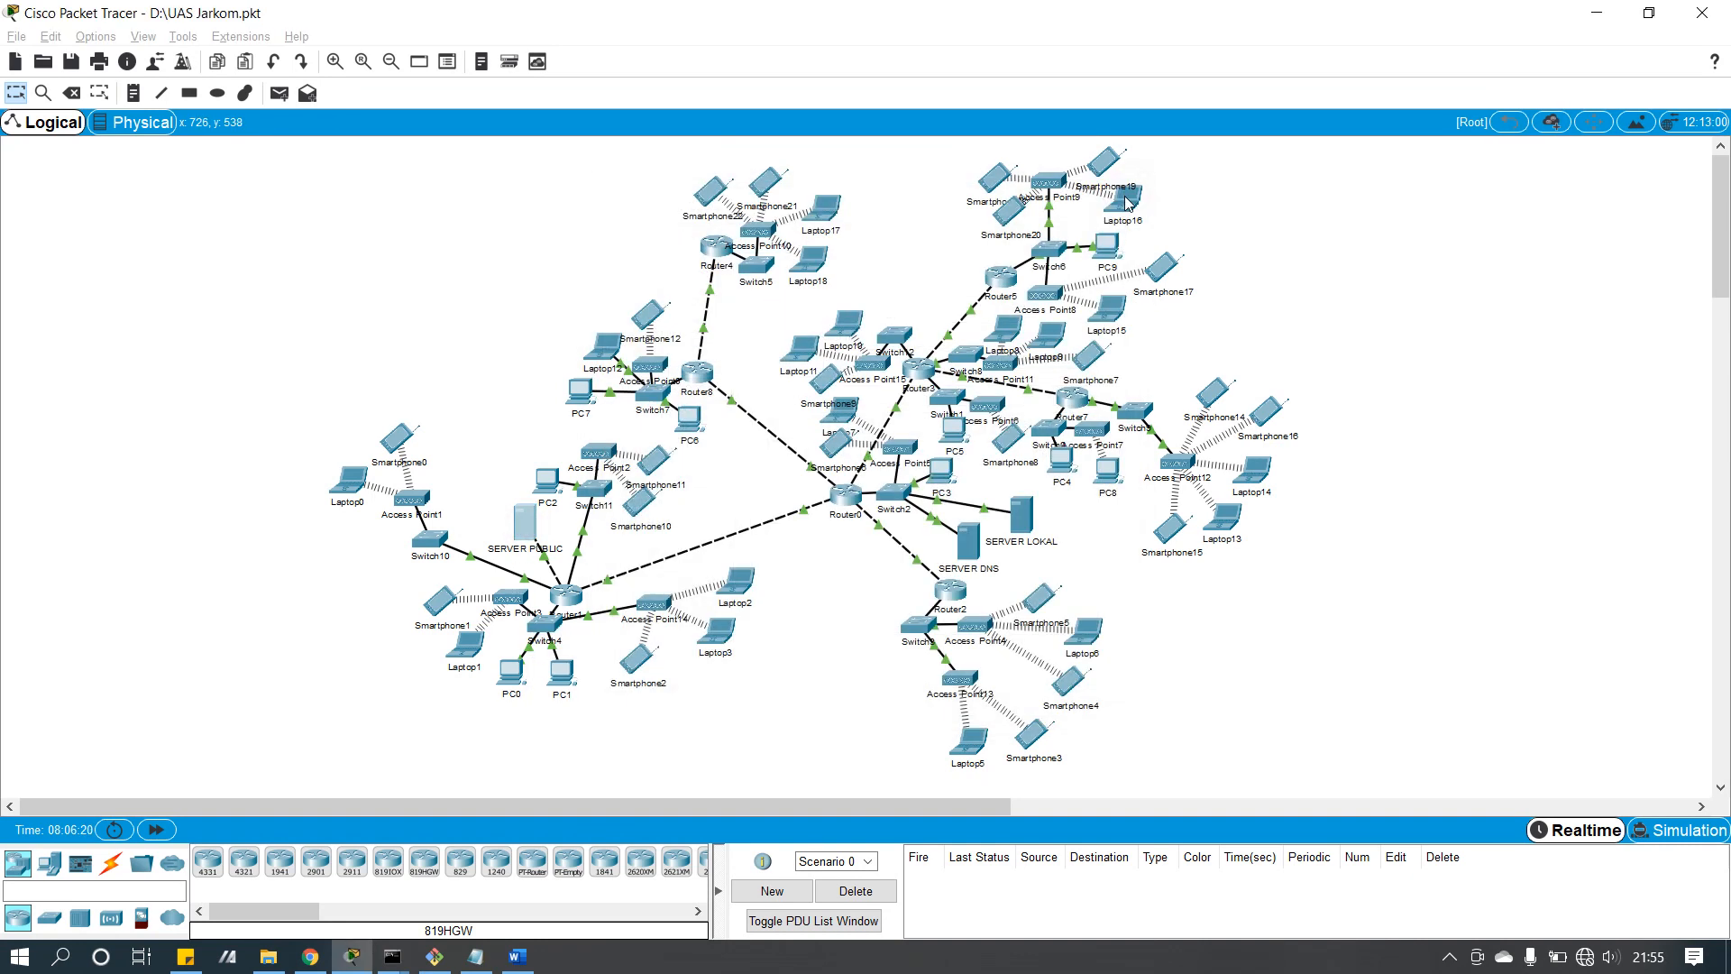
{"action": "left_click", "coordinate": [970, 541]}
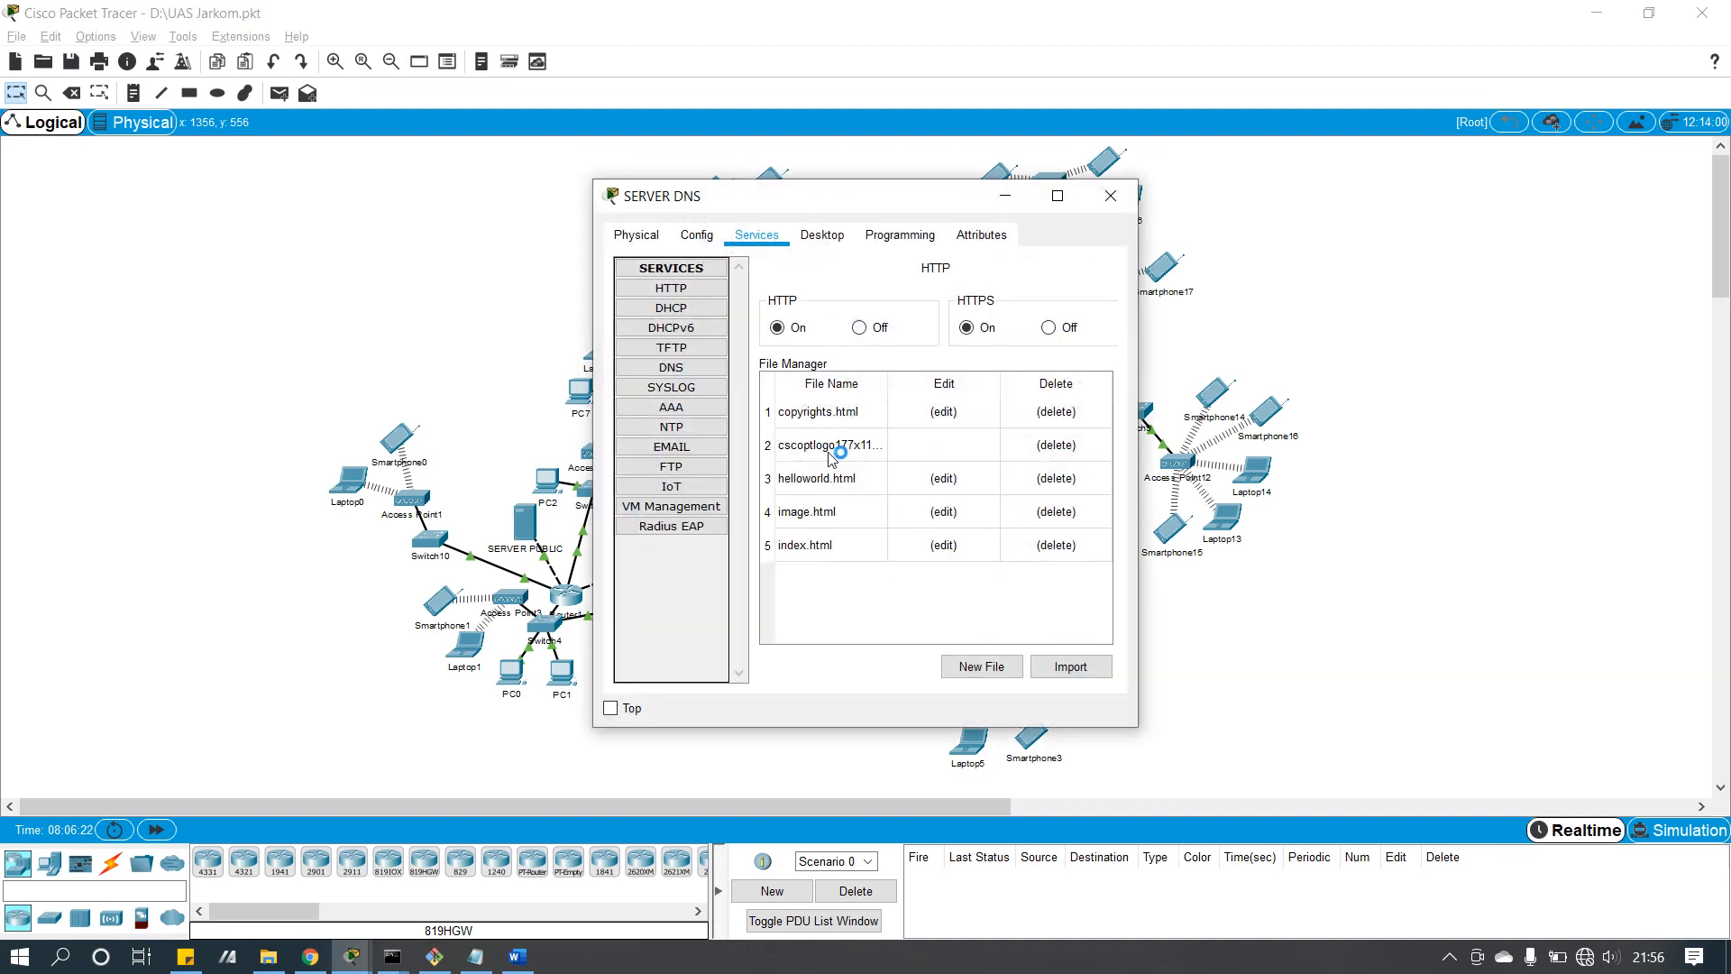
{"action": "left_click", "coordinate": [677, 298]}
{"action": "left_click", "coordinate": [672, 367]}
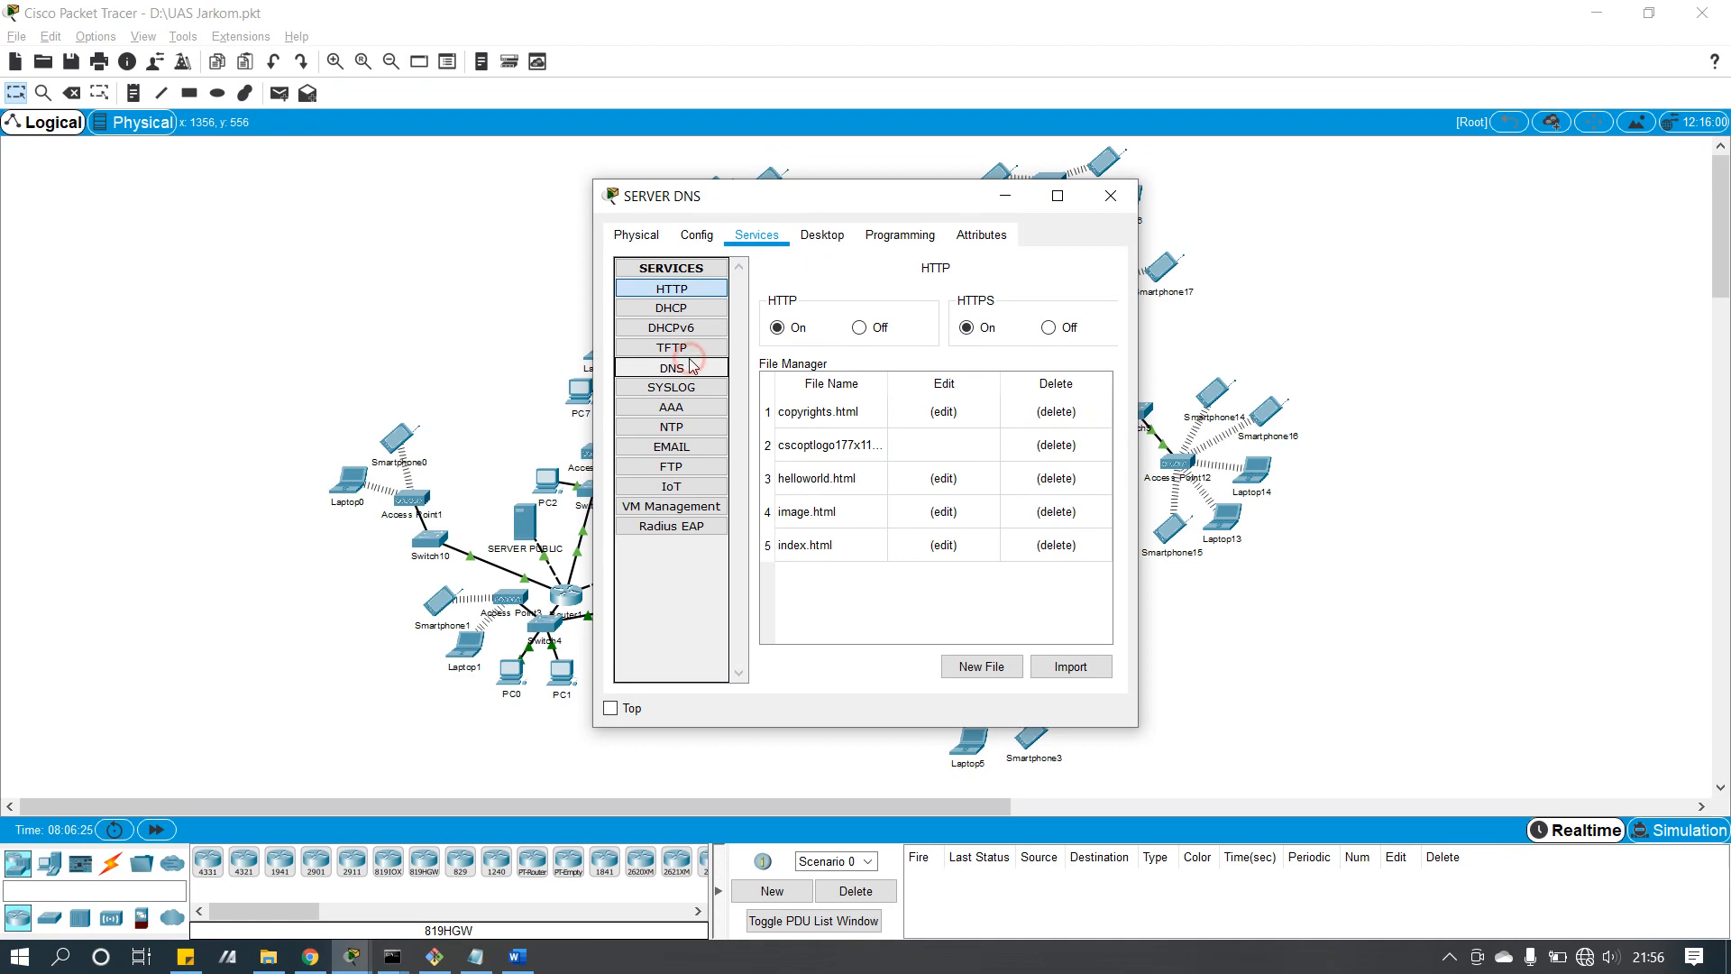
{"action": "left_click", "coordinate": [861, 581]}
{"action": "left_click", "coordinate": [856, 548]}
{"action": "left_click", "coordinate": [863, 579]}
{"action": "left_click", "coordinate": [906, 561]}
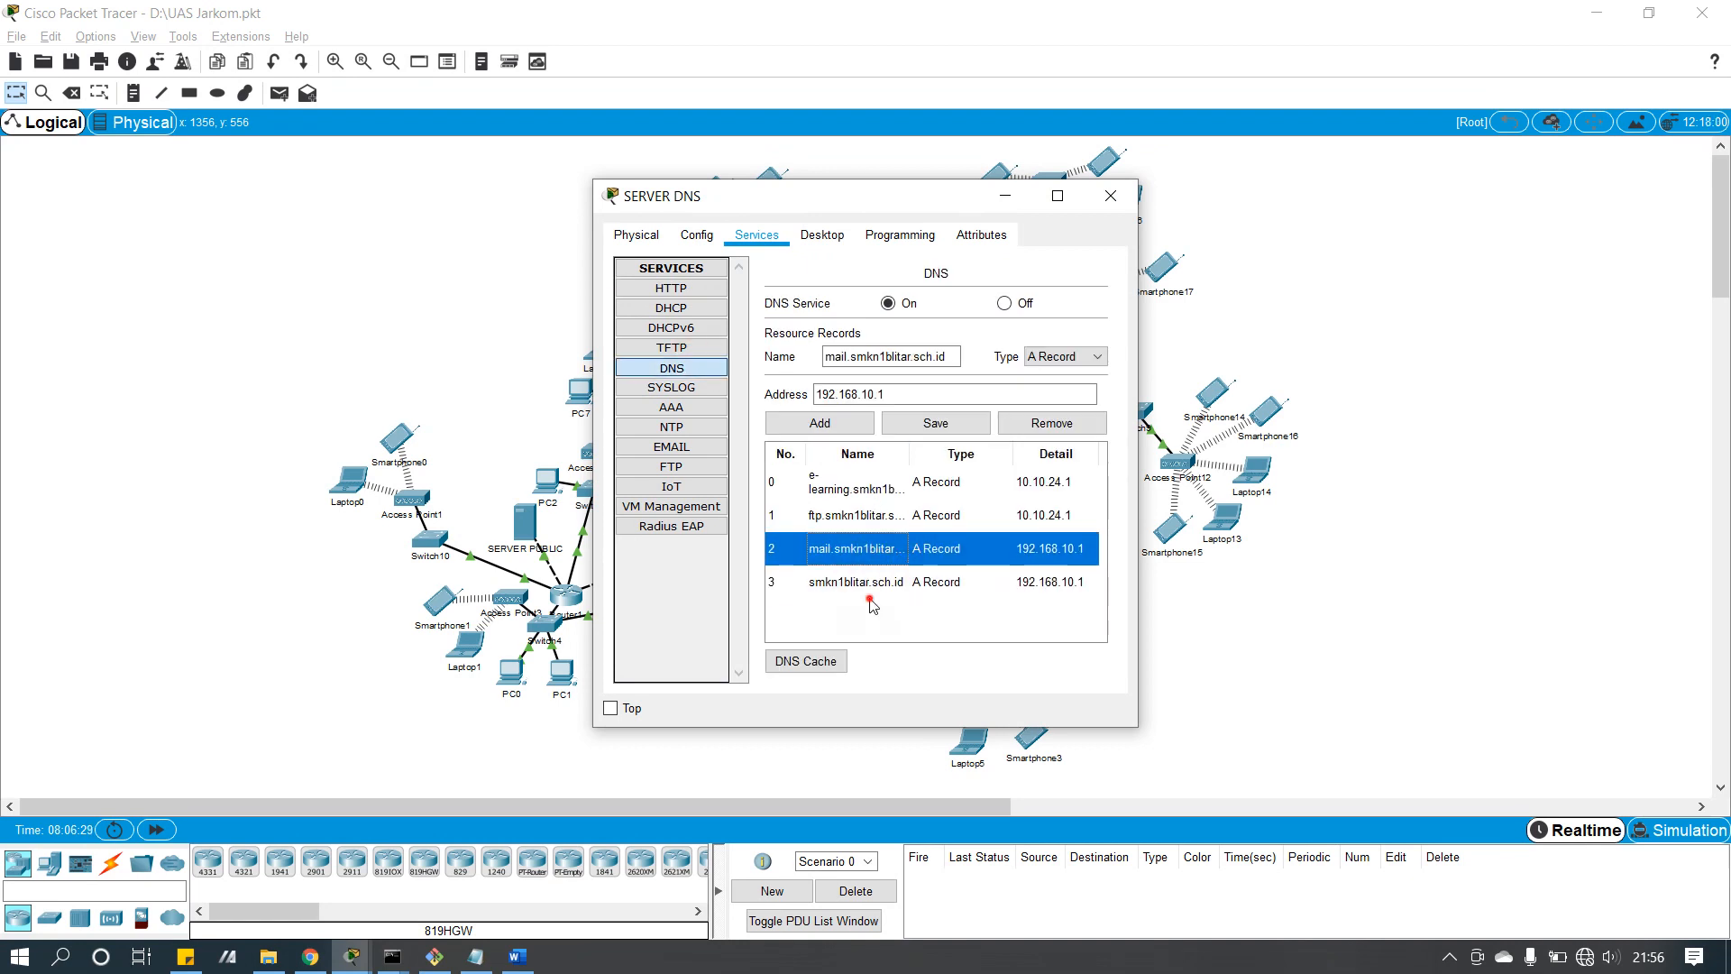
{"action": "left_click", "coordinate": [870, 600]}
{"action": "left_click", "coordinate": [864, 559]}
{"action": "left_click", "coordinate": [1111, 196]}
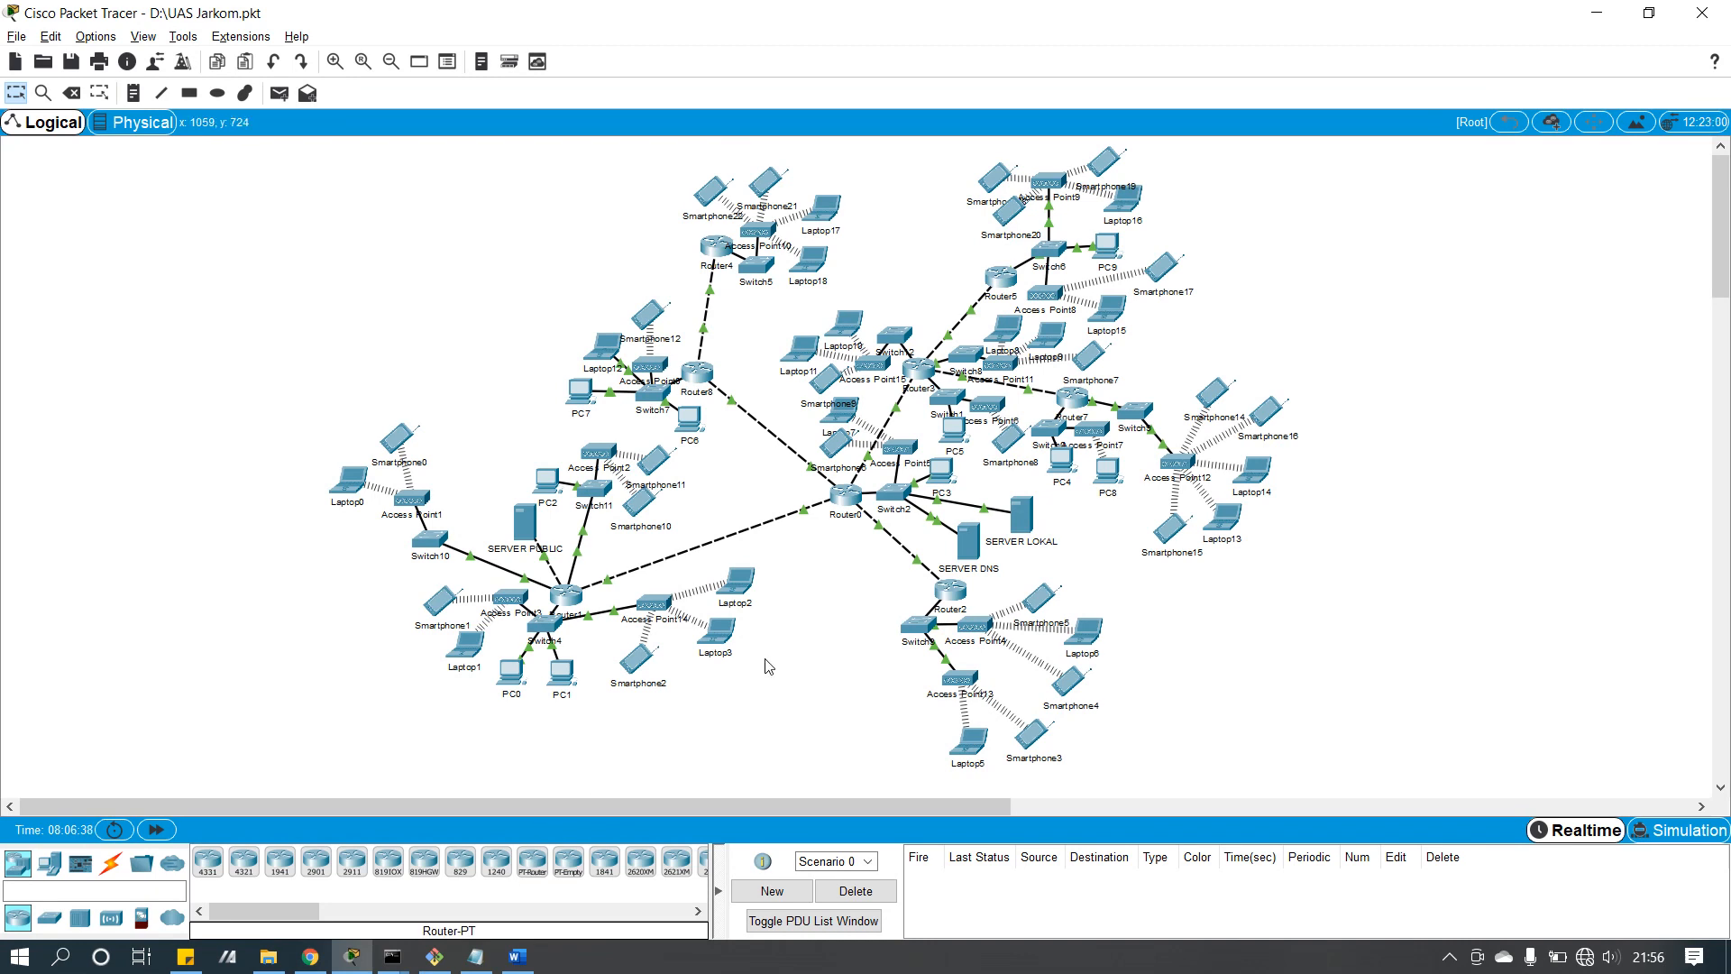
Step: Load smkn1blitar.sch.id in Laptop2's web browser to reach the SMKN 1 Blitar welcome page
{"action": "left_click", "coordinate": [736, 579]}
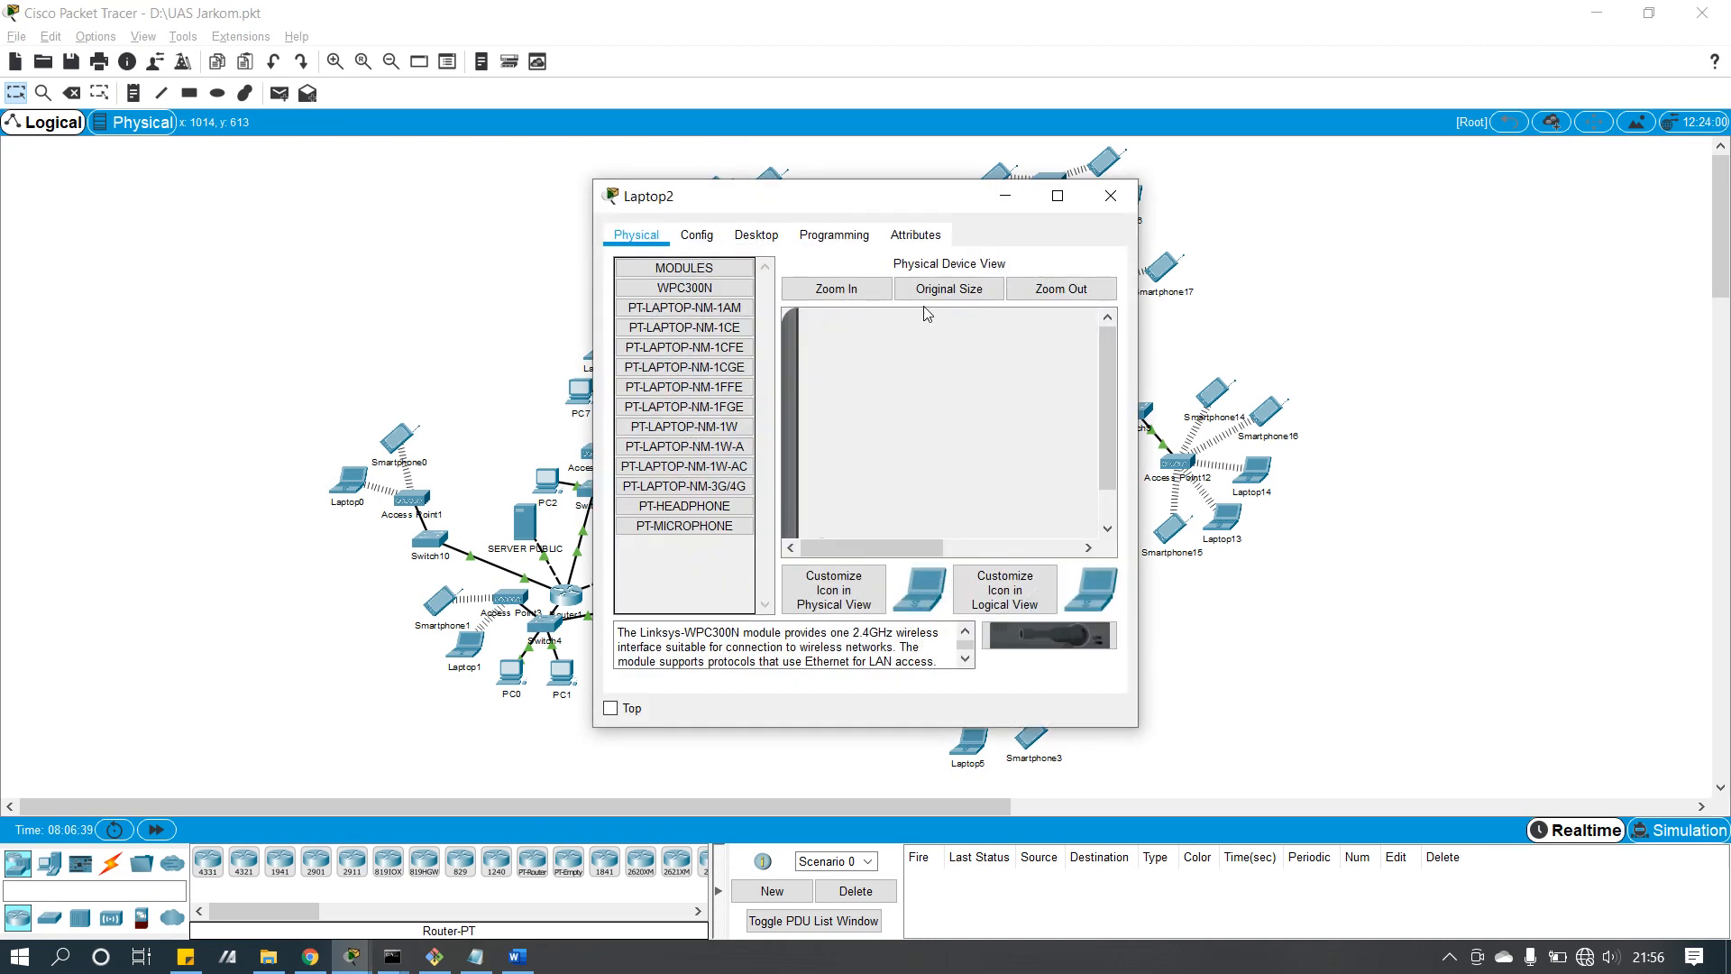
{"action": "left_click", "coordinate": [758, 236]}
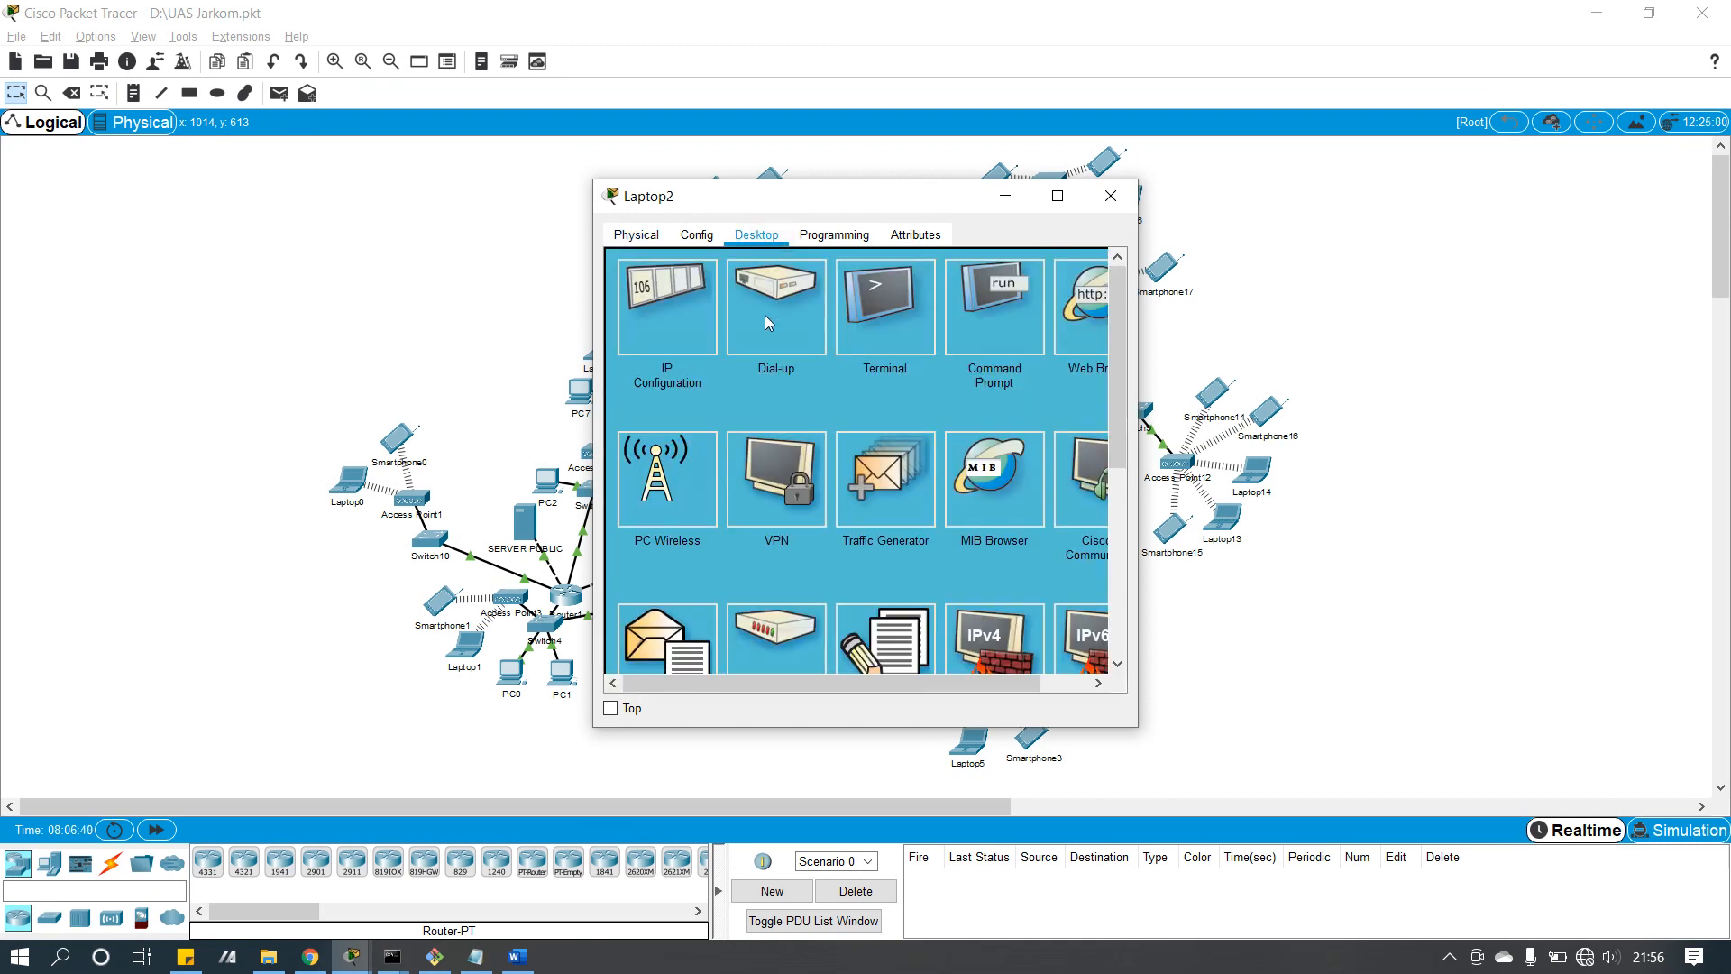
{"action": "left_click", "coordinate": [1088, 332]}
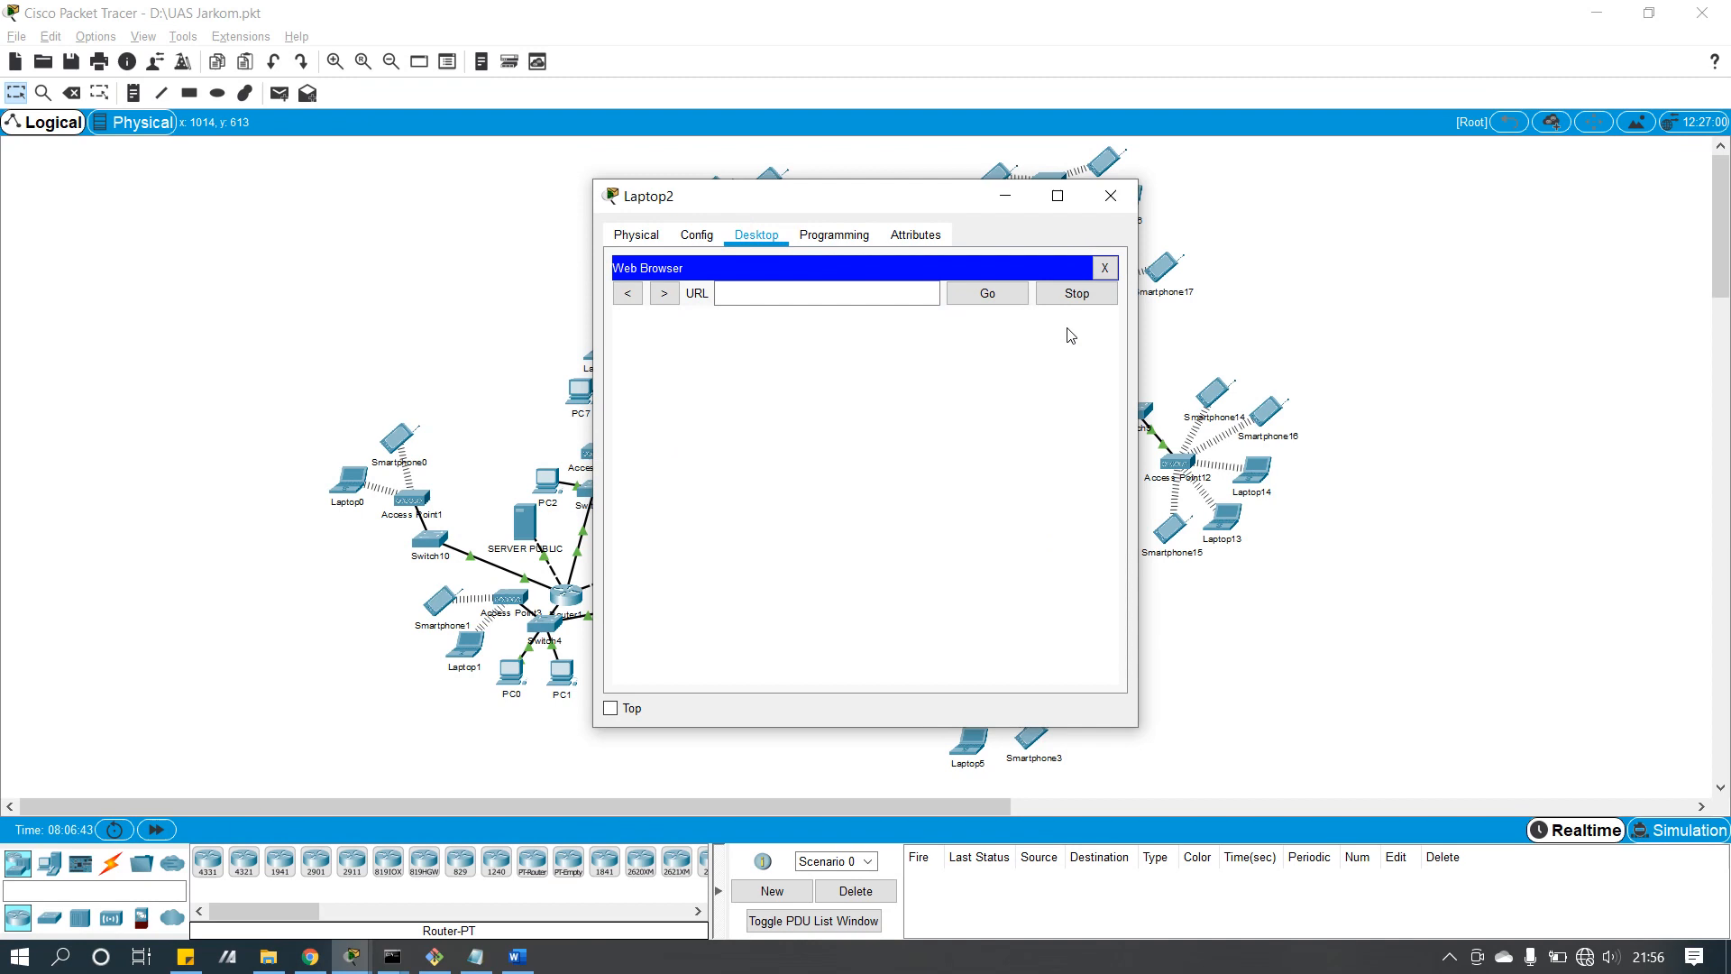
{"action": "left_click", "coordinate": [858, 298]}
{"action": "type", "text": "smkn1blitar.sch.id"}
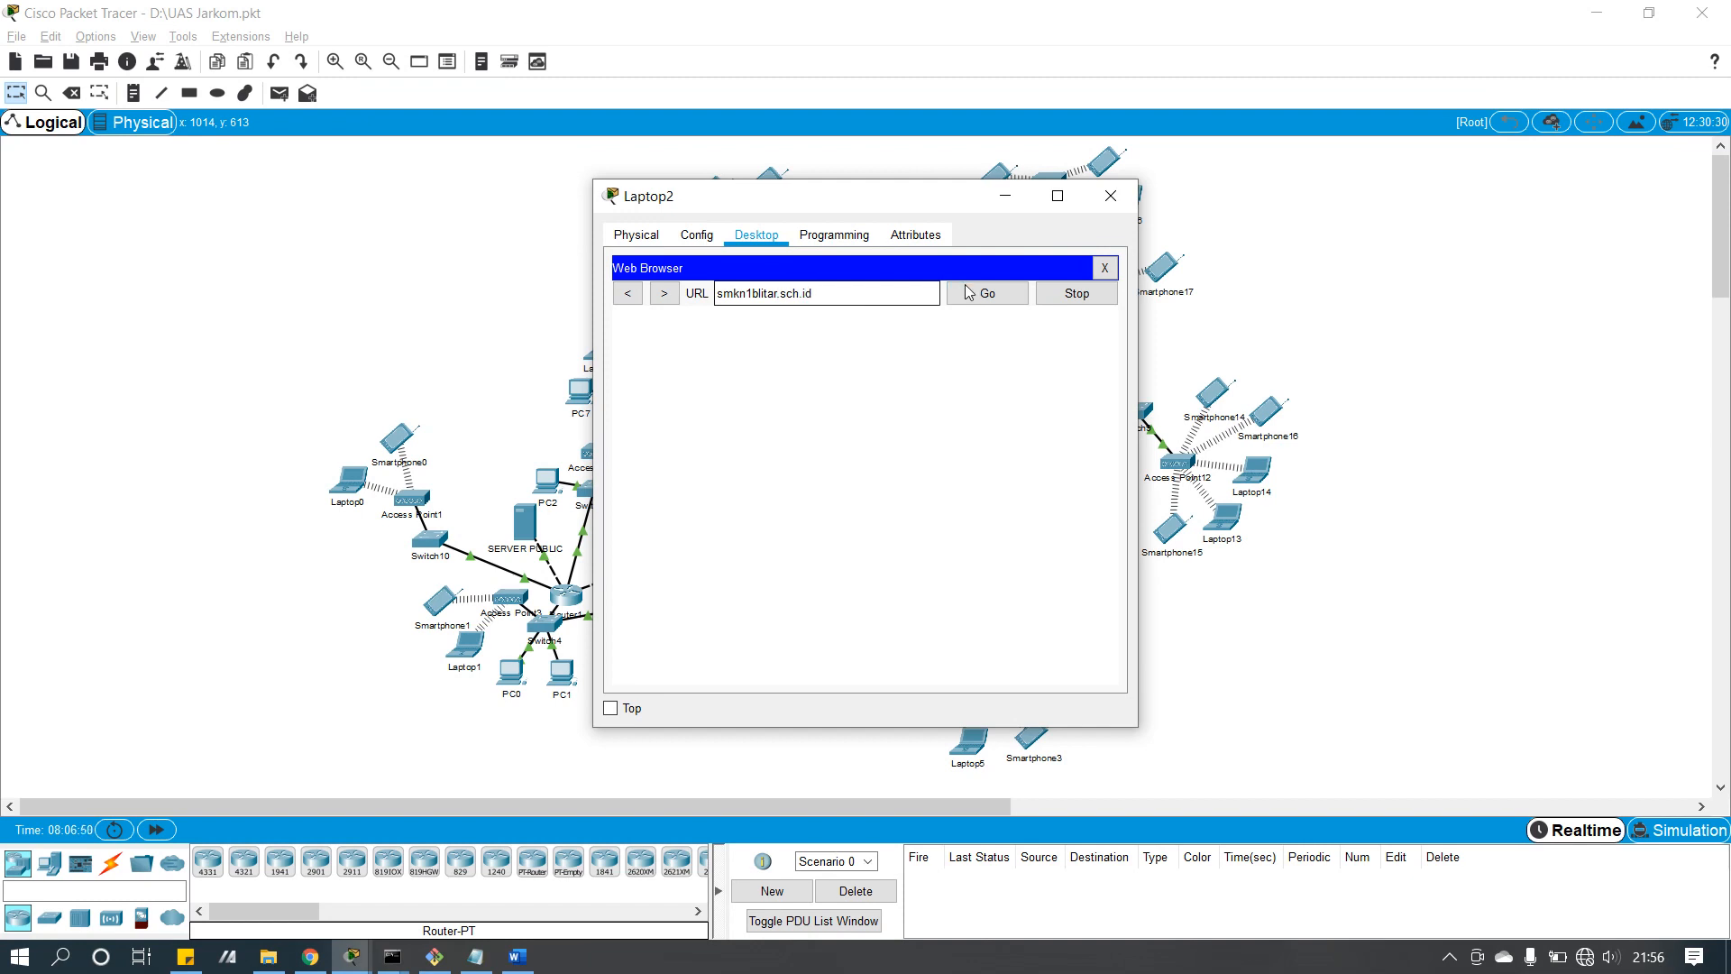
{"action": "left_click", "coordinate": [967, 292]}
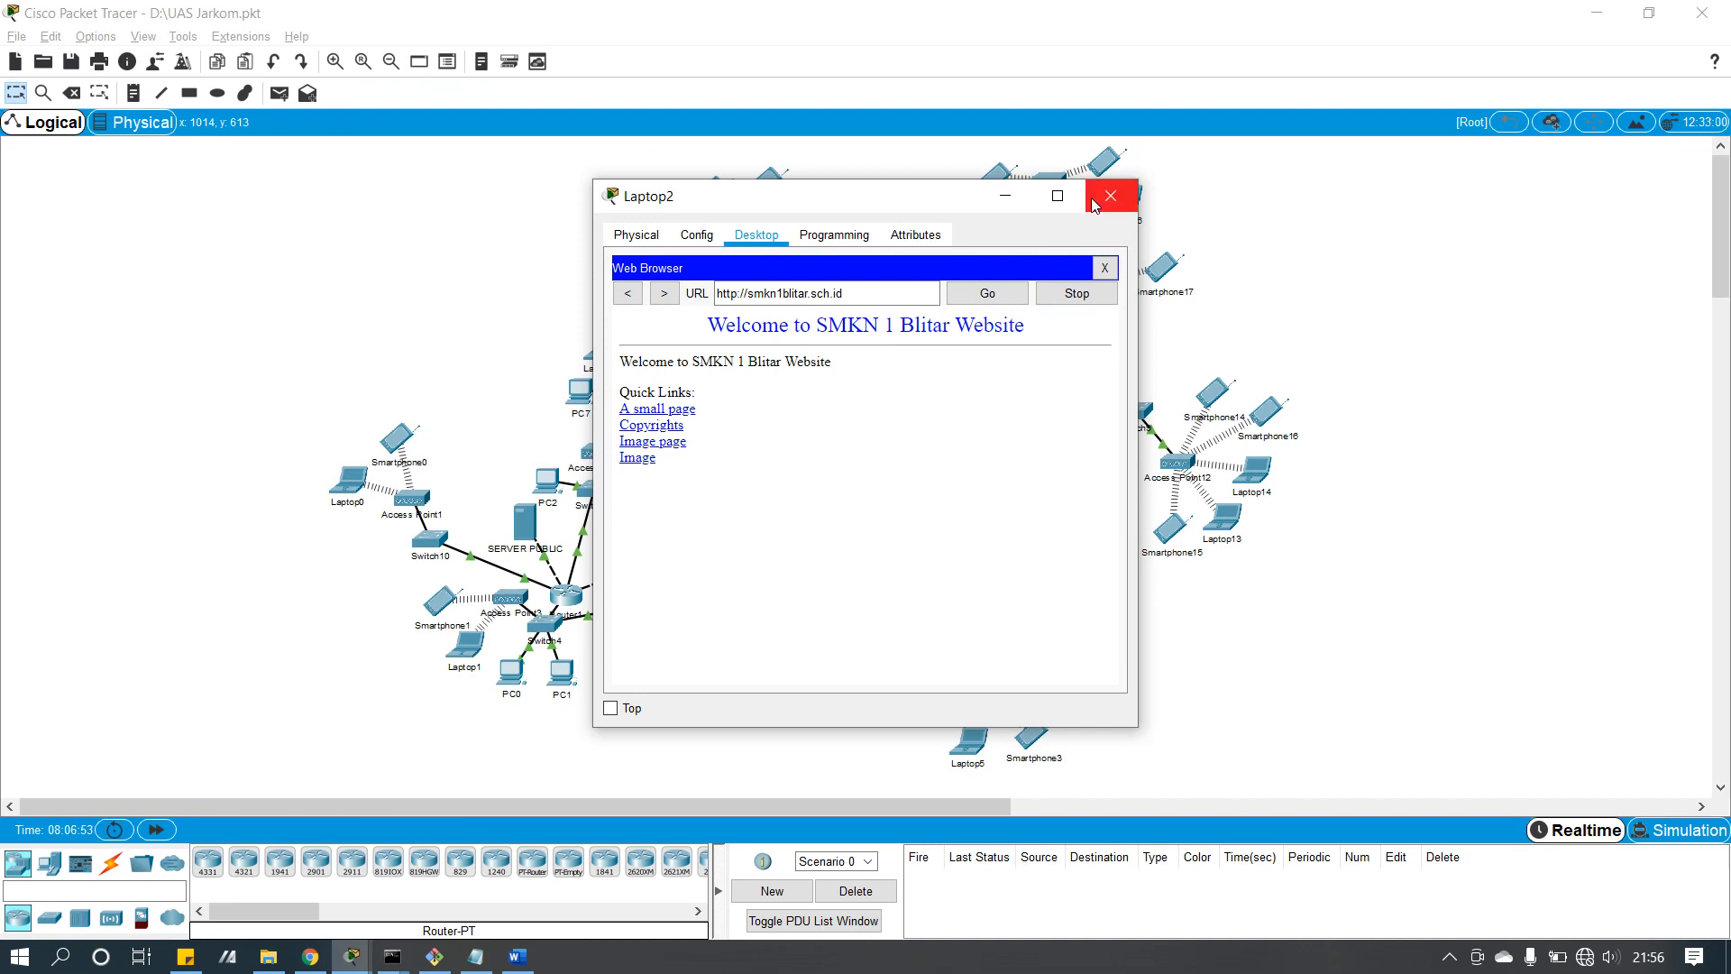
{"action": "left_click_drag", "start_coordinate": [891, 290], "coordinate": [701, 300]}
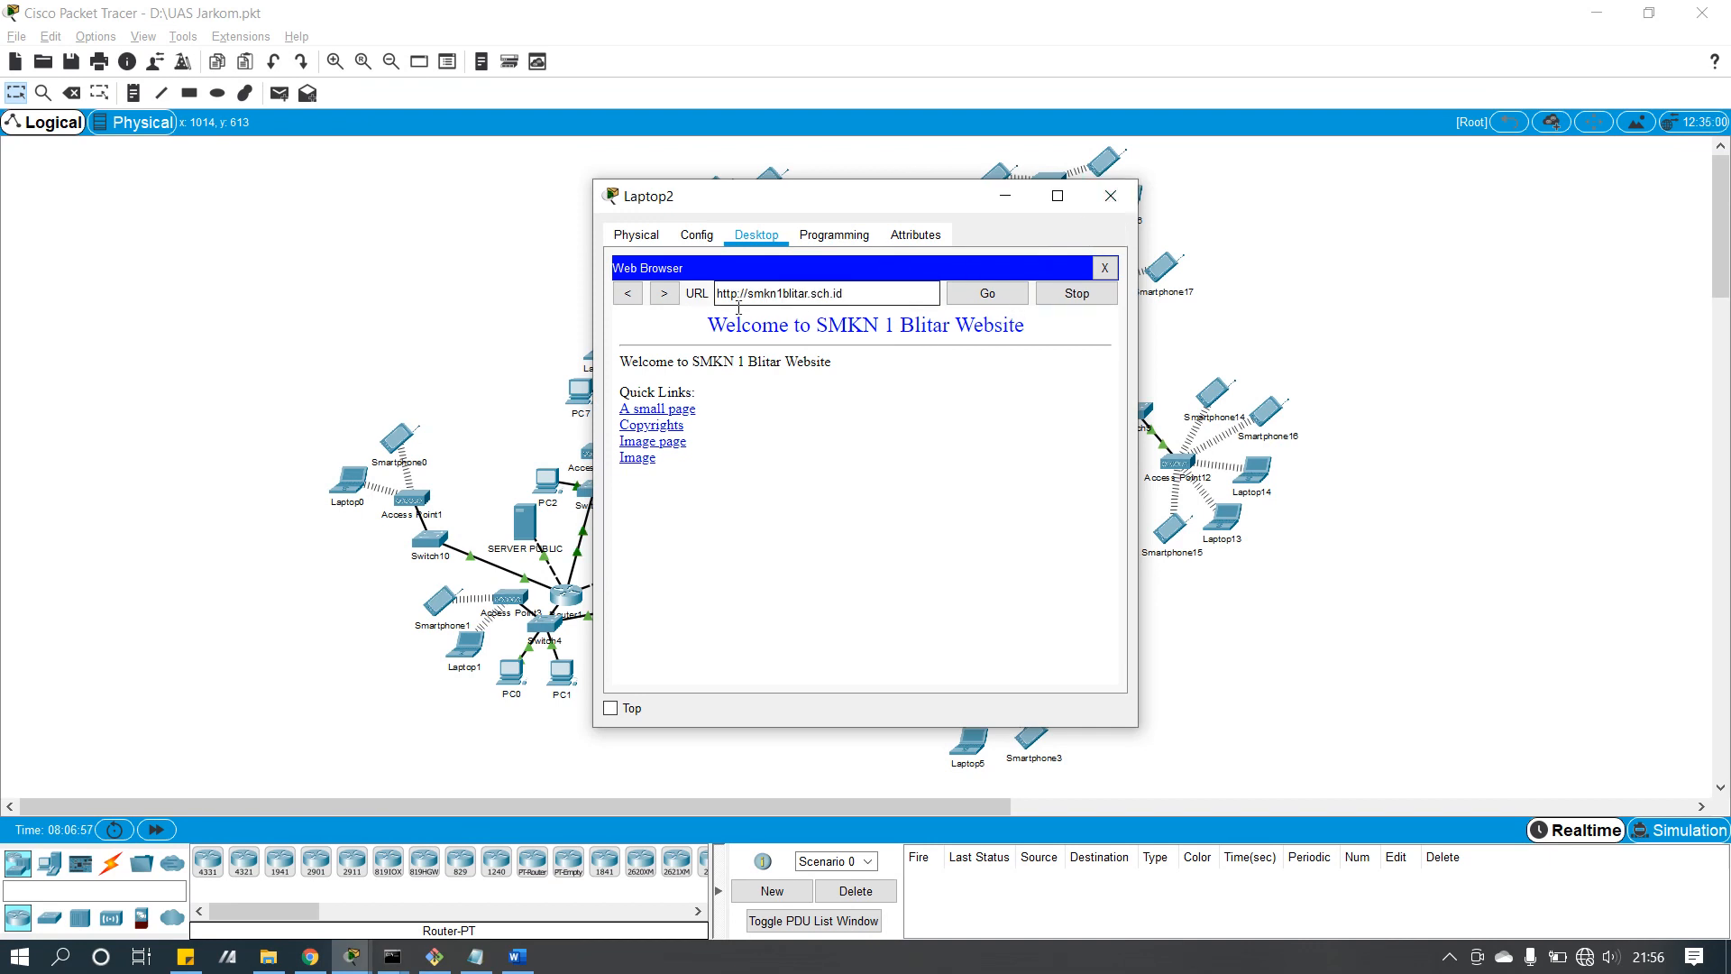
Step: Close and reopen Laptop2's window twice, shifting it right and down, then close it
{"action": "left_click", "coordinate": [1110, 196]}
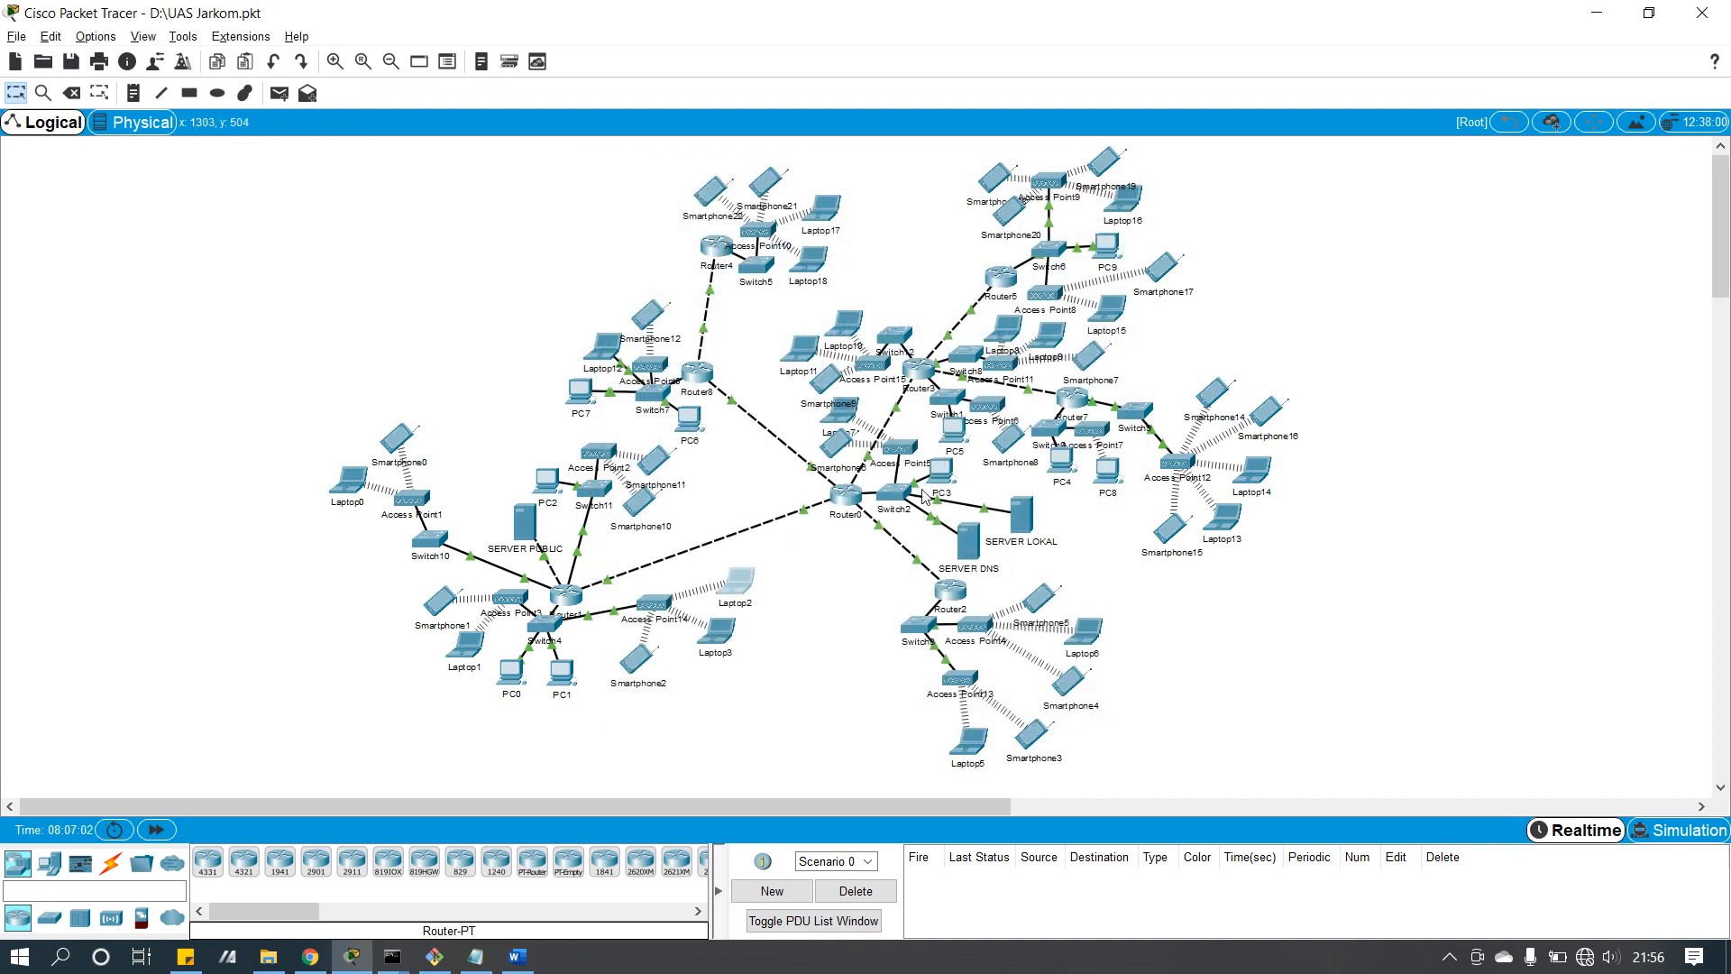
{"action": "left_click", "coordinate": [739, 582]}
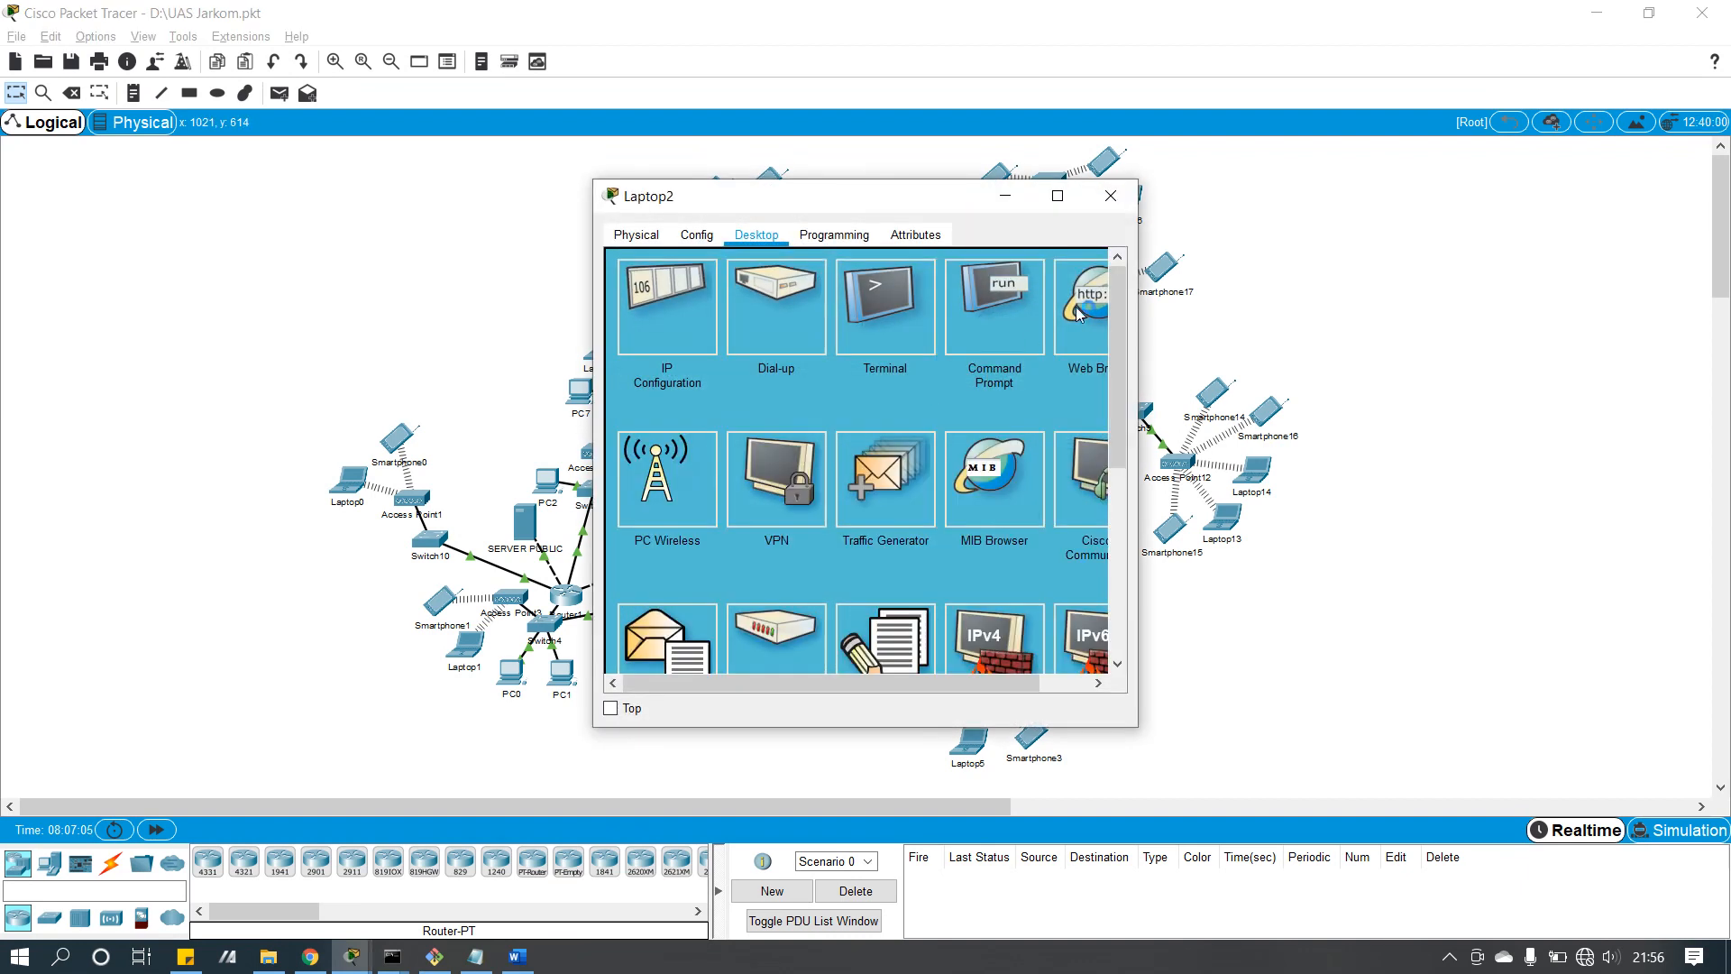
{"action": "left_click", "coordinate": [1108, 203]}
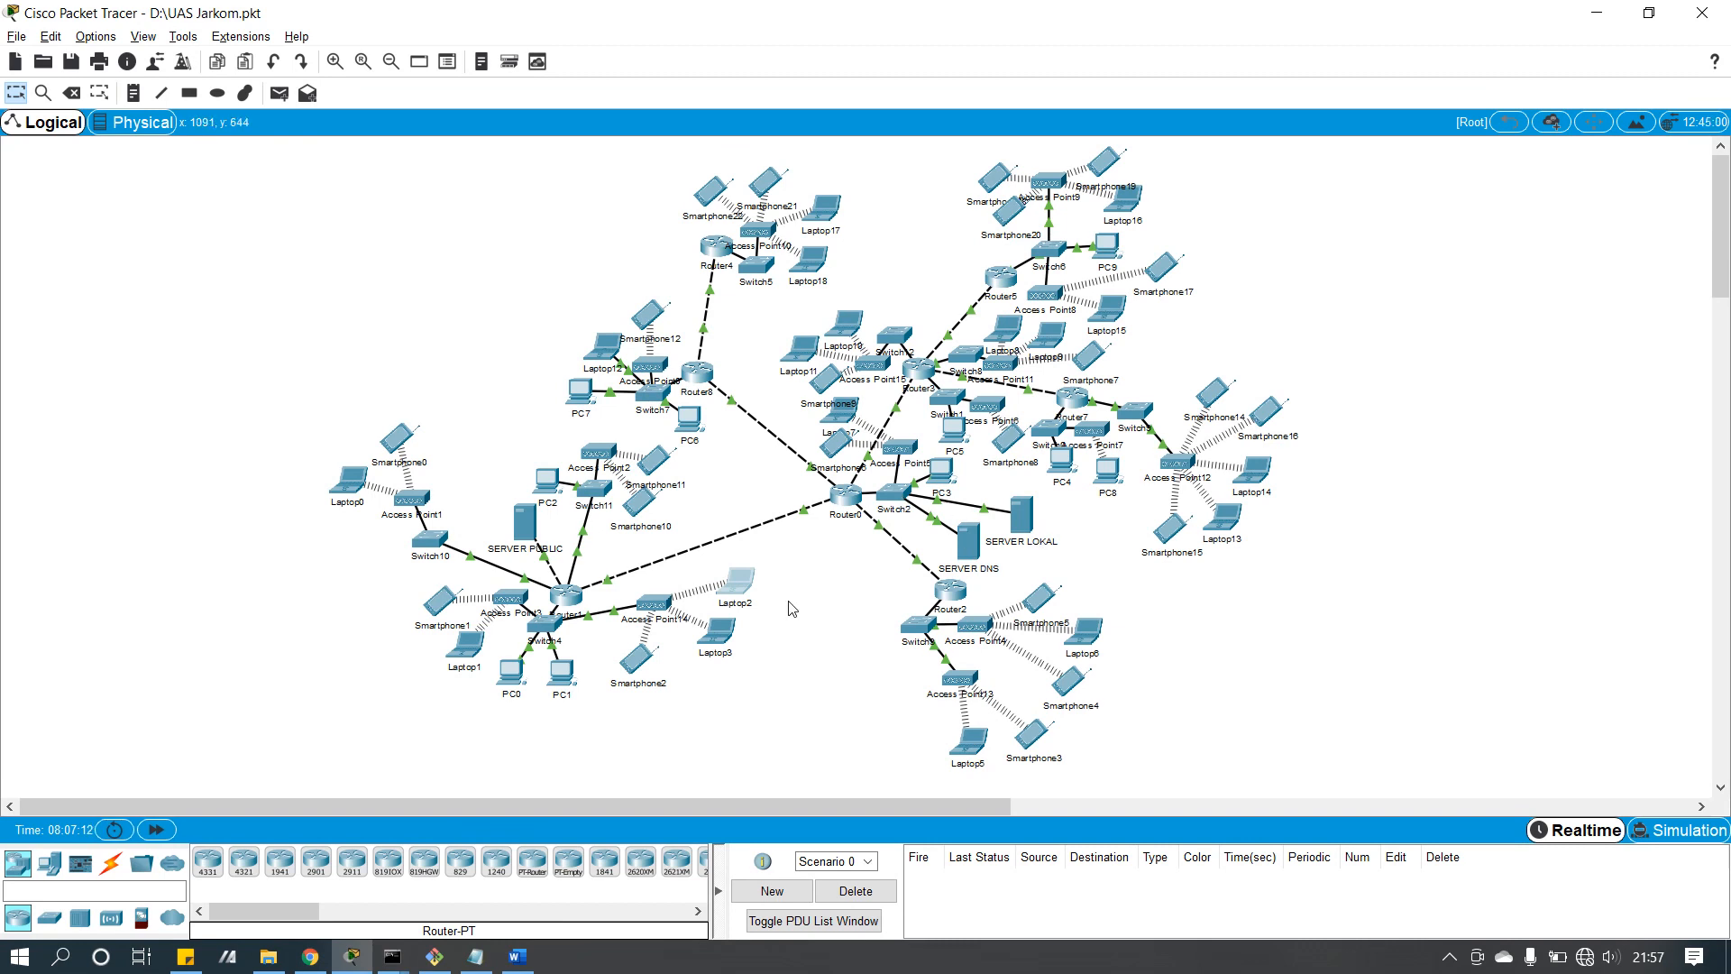
{"action": "left_click", "coordinate": [737, 582]}
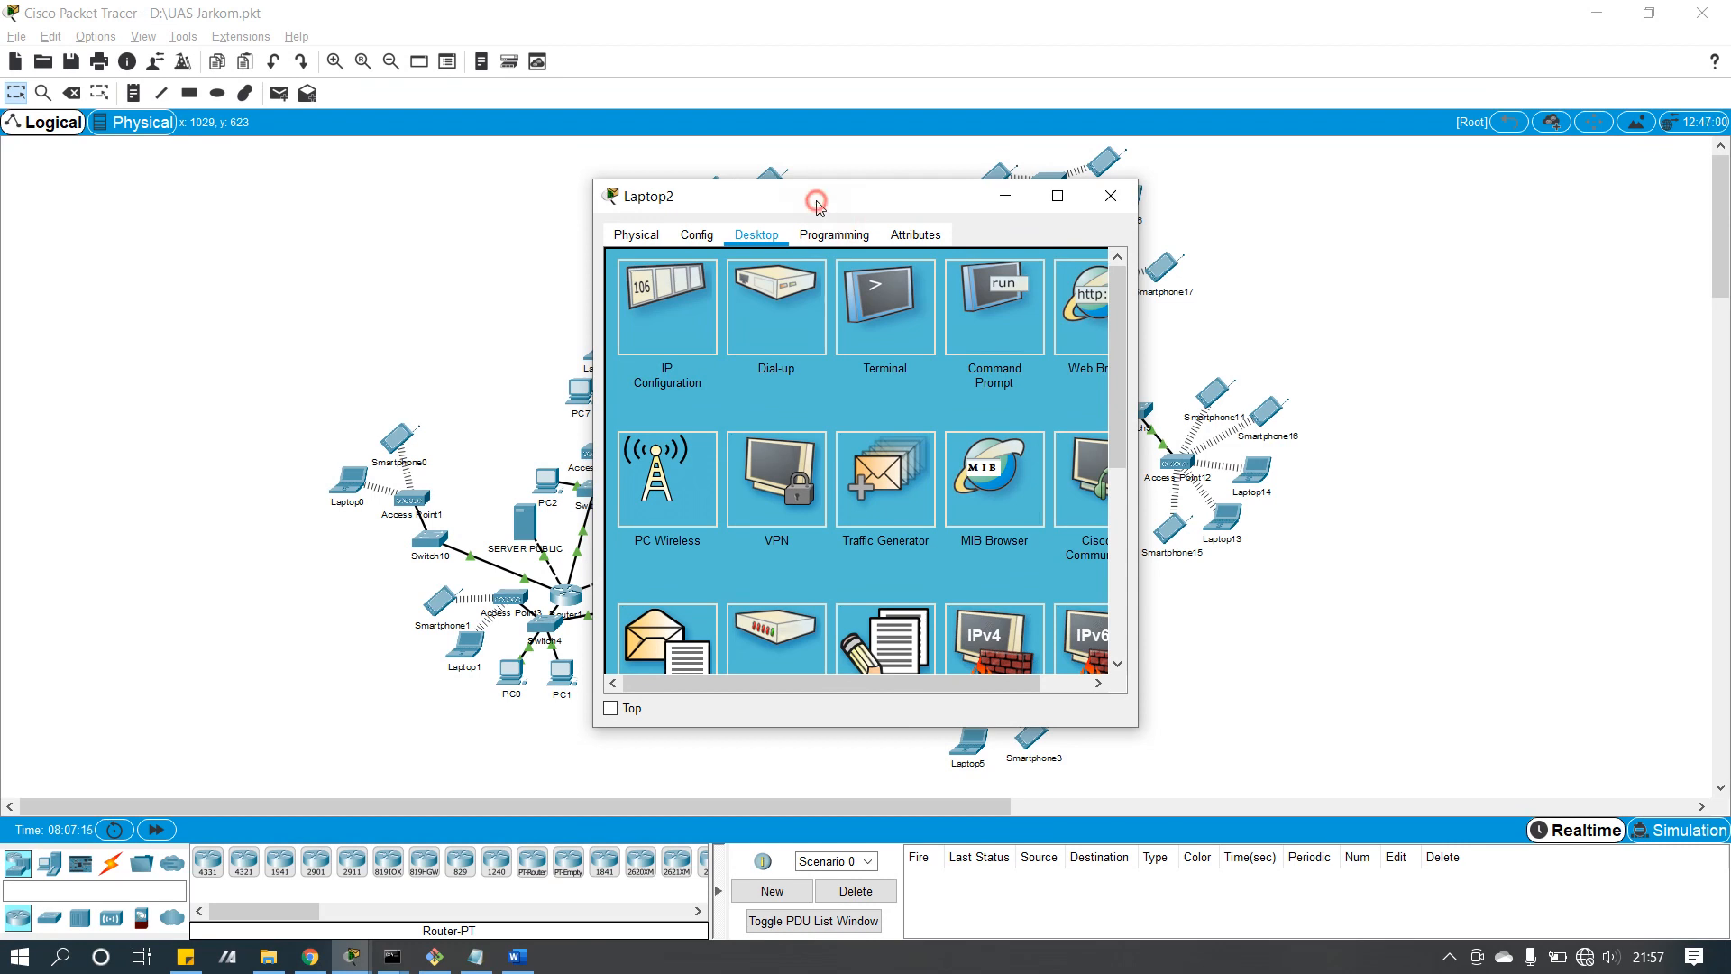
{"action": "left_click_drag", "start_coordinate": [818, 207], "coordinate": [899, 219]}
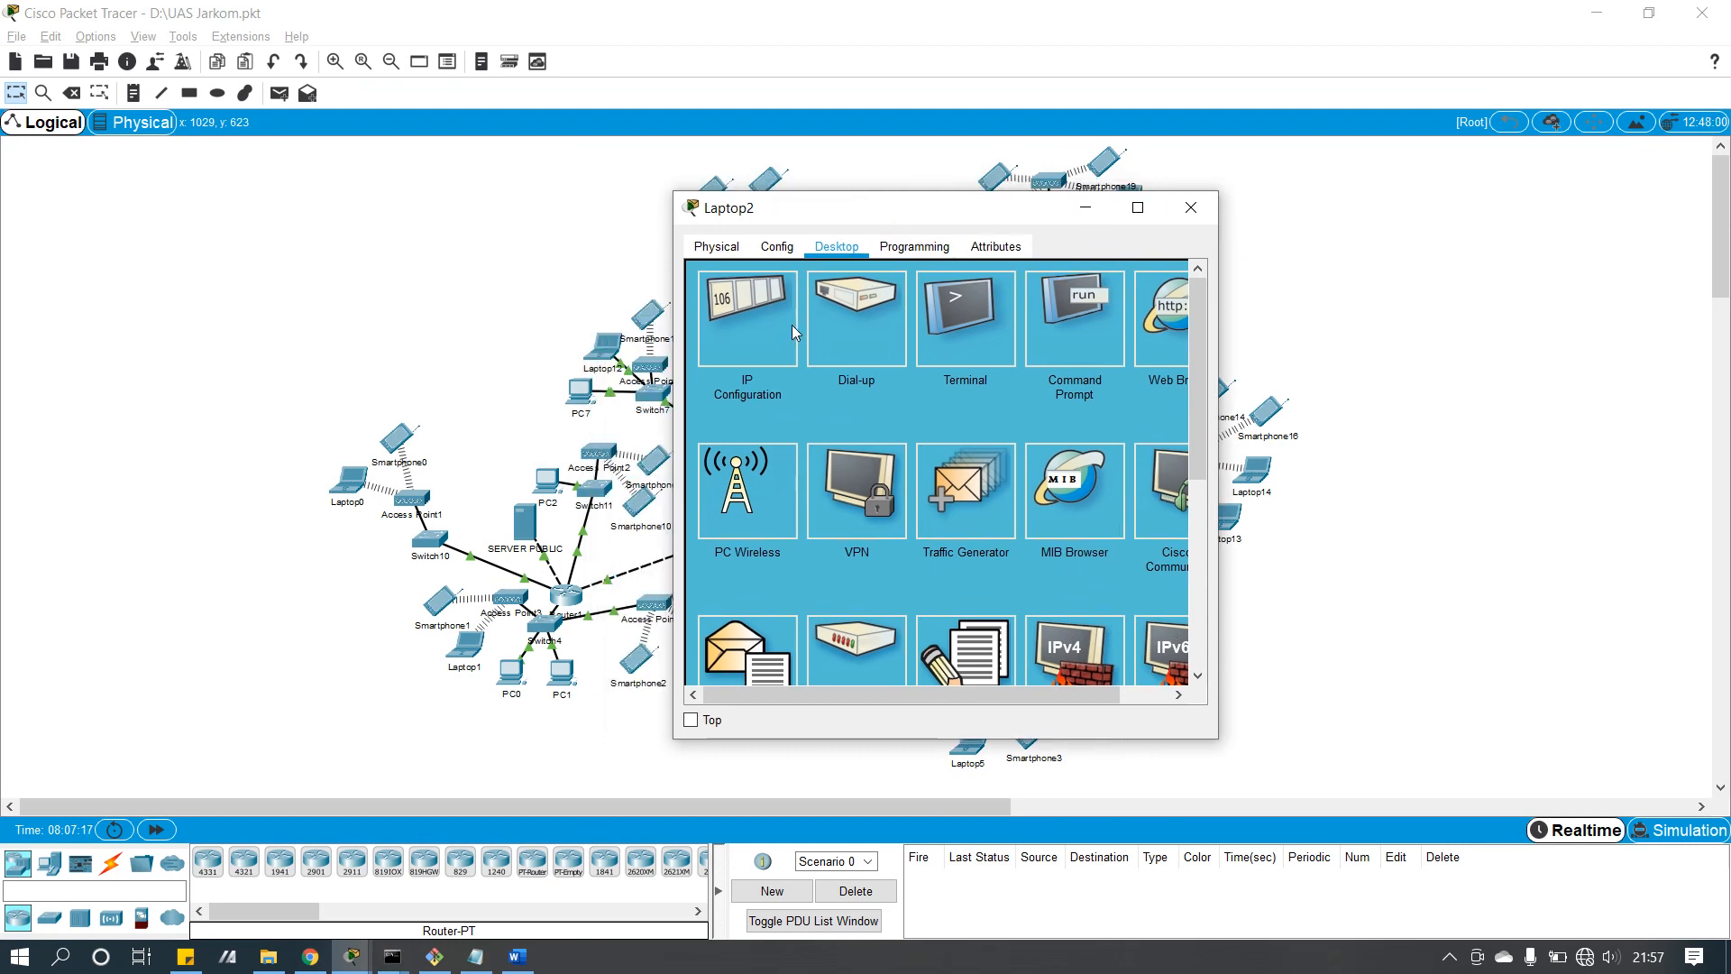
{"action": "left_click", "coordinate": [1190, 208]}
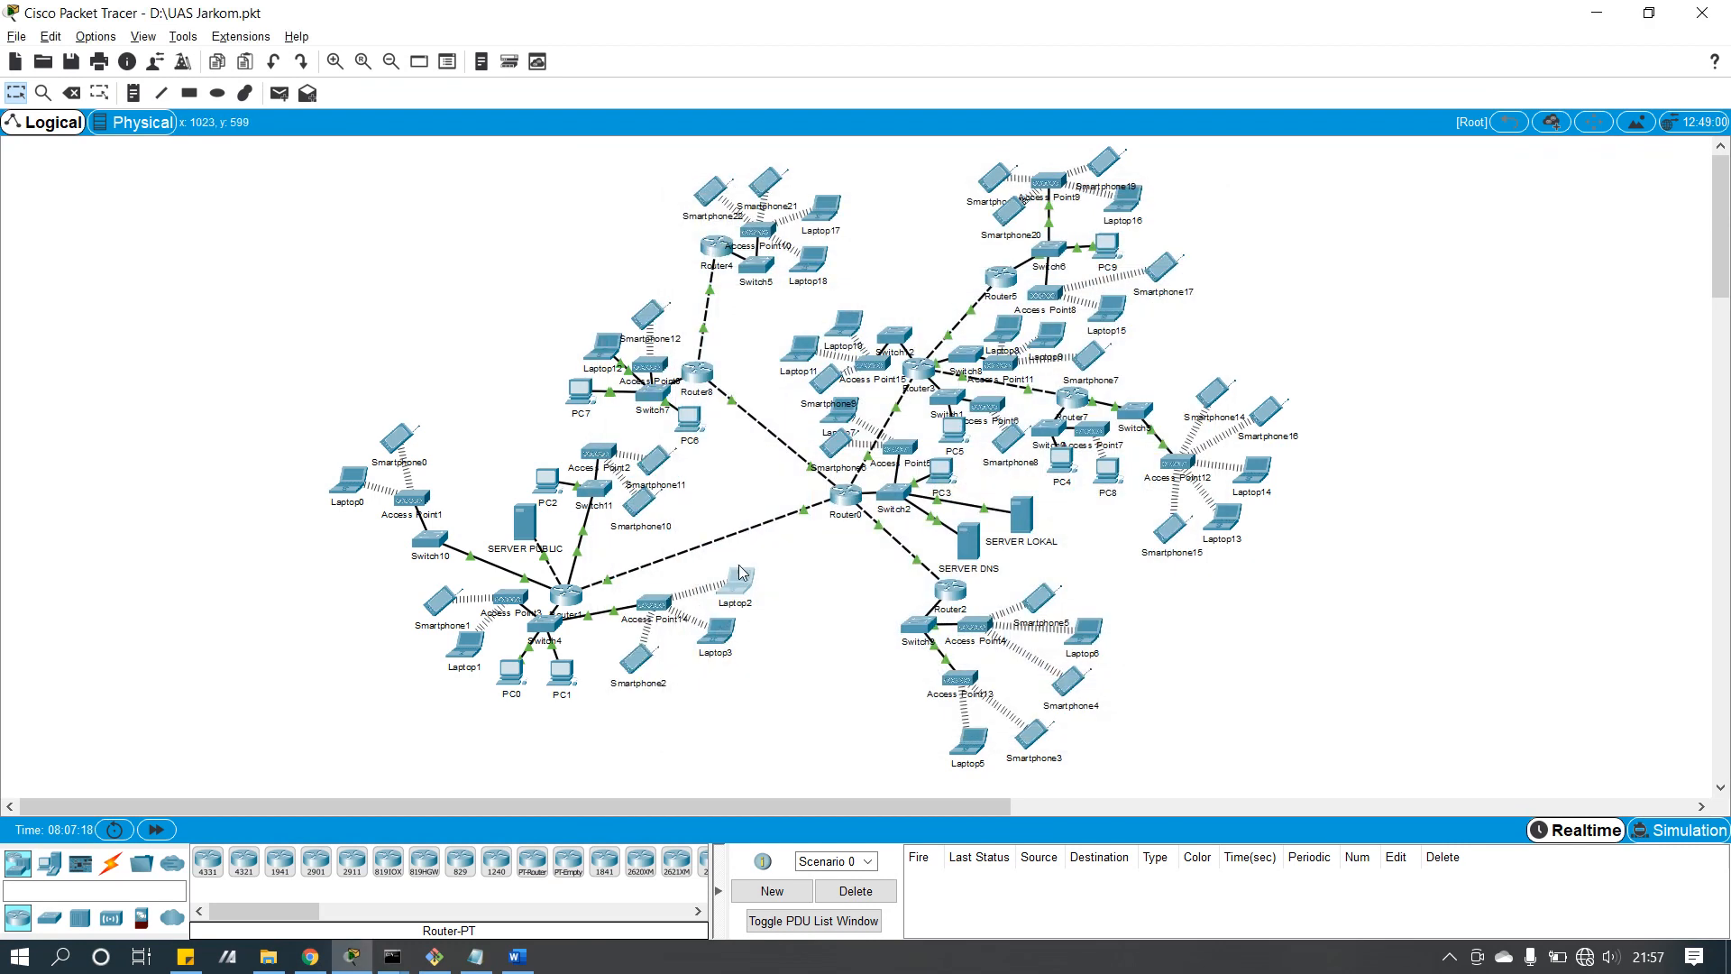
Step: Check SERVER PUBLIC's email service settings and PC2's email app
{"action": "left_click", "coordinate": [528, 533]}
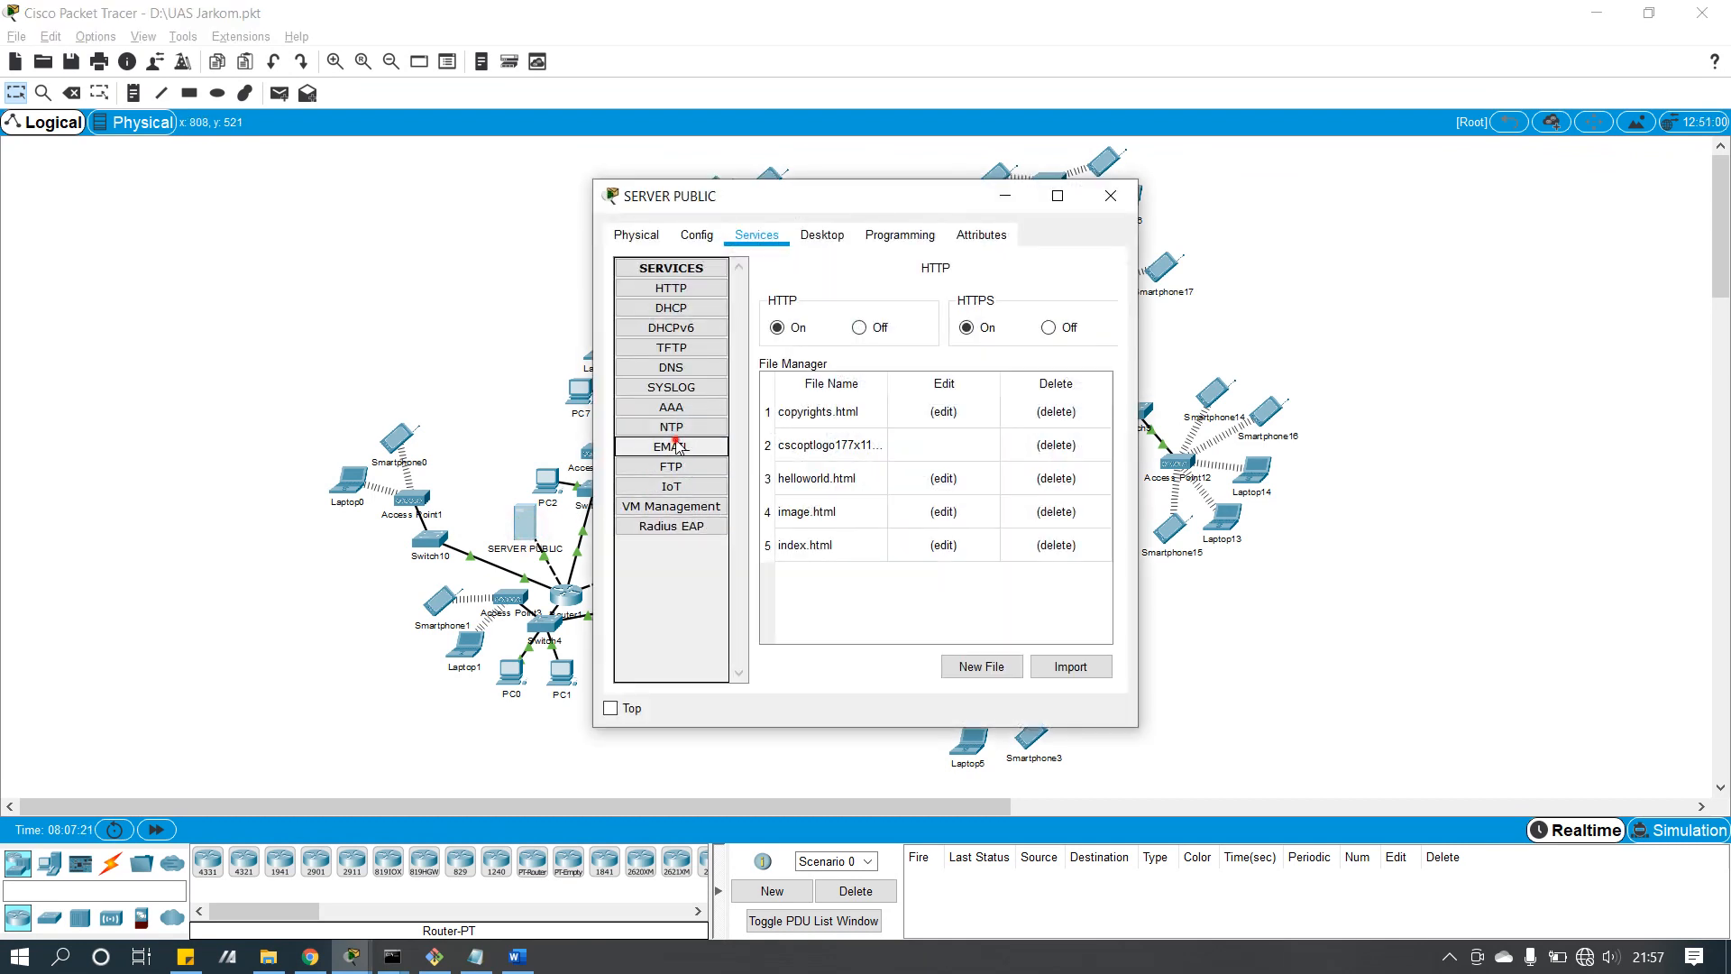
{"action": "left_click", "coordinate": [678, 447]}
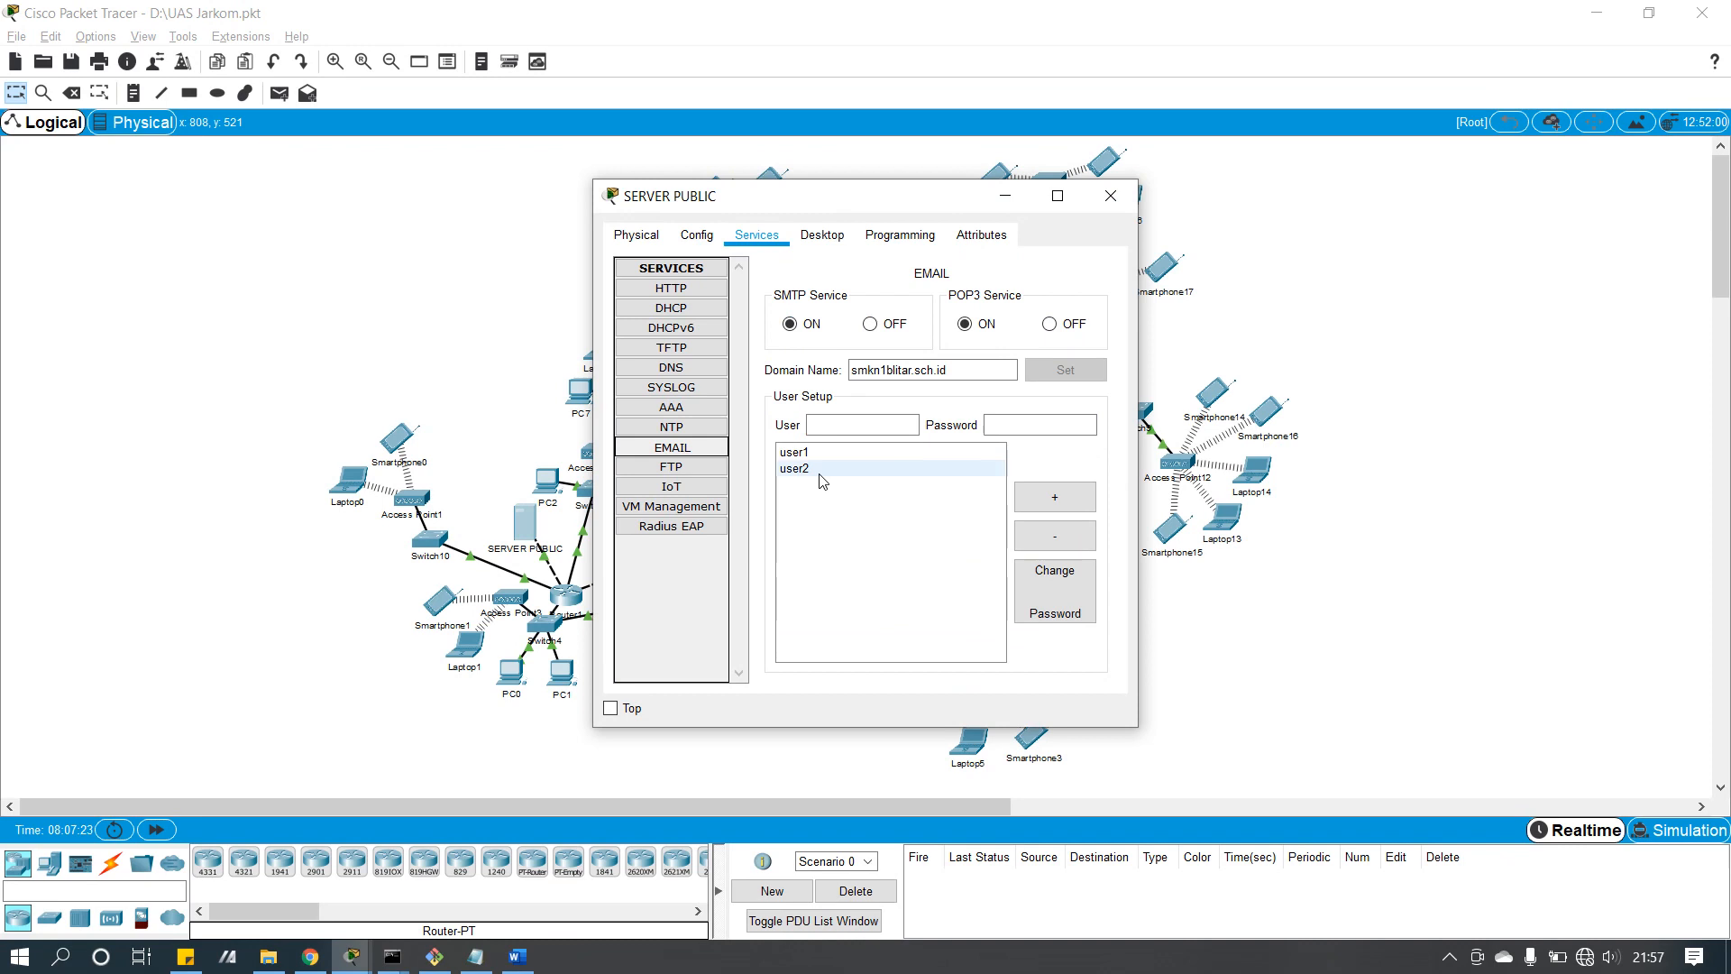
{"action": "left_click", "coordinate": [1111, 196]}
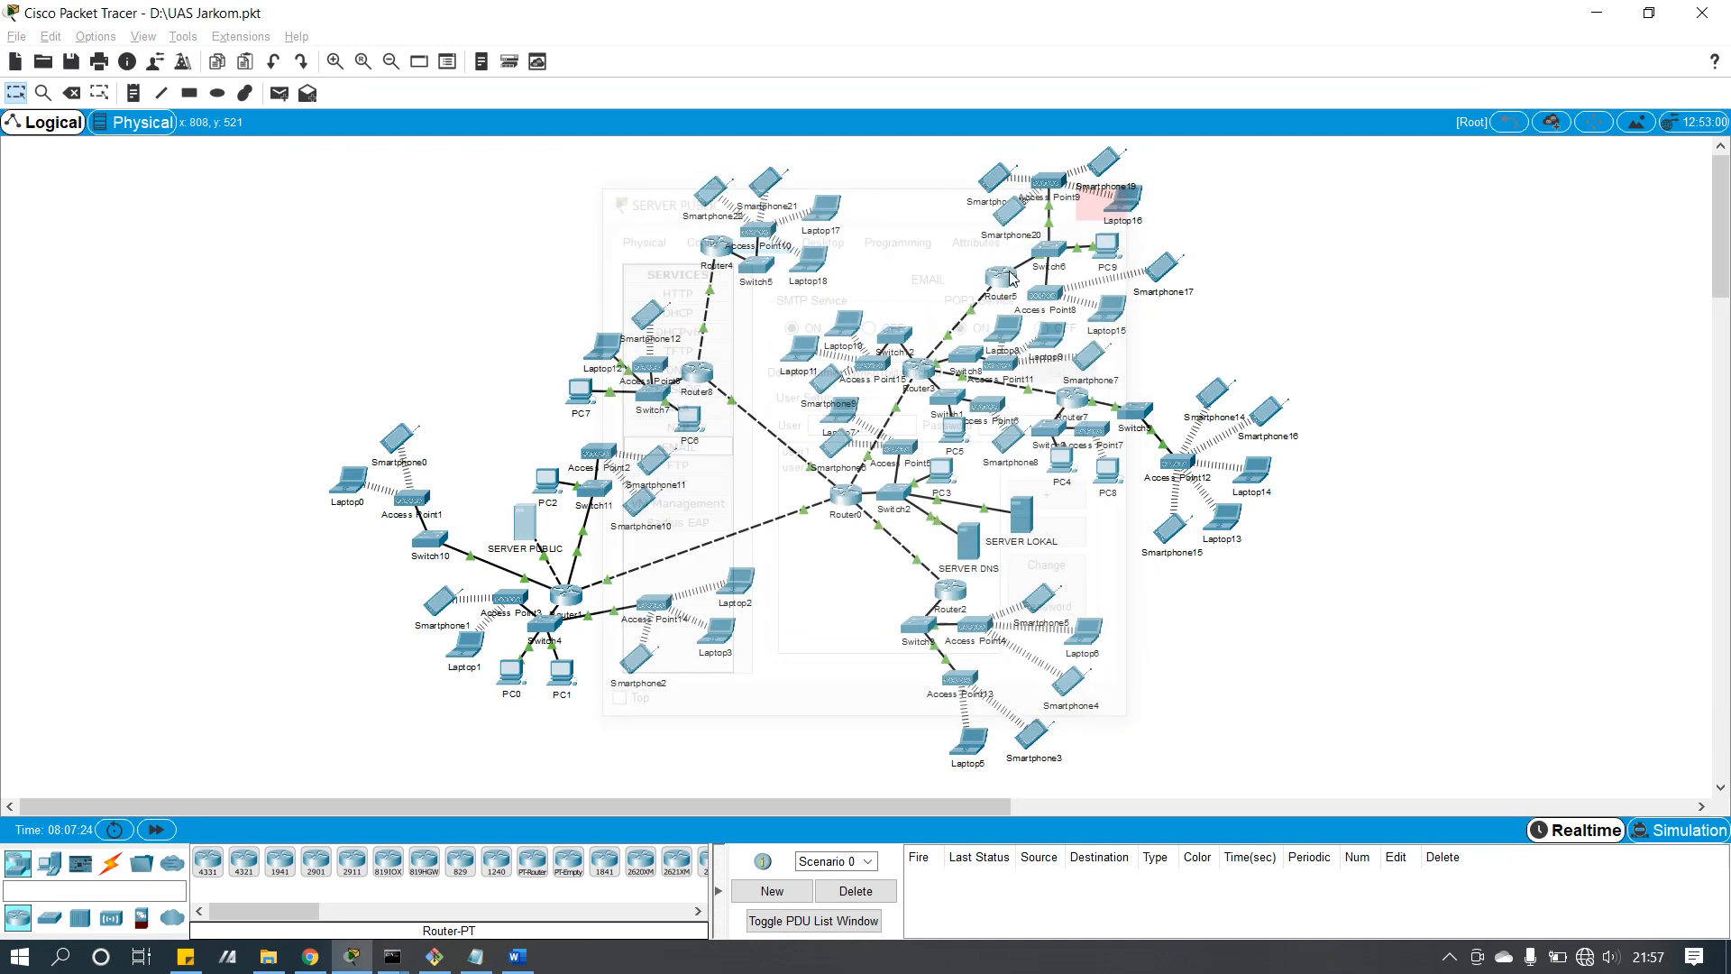
{"action": "left_click", "coordinate": [547, 478]}
{"action": "left_click", "coordinate": [757, 237]}
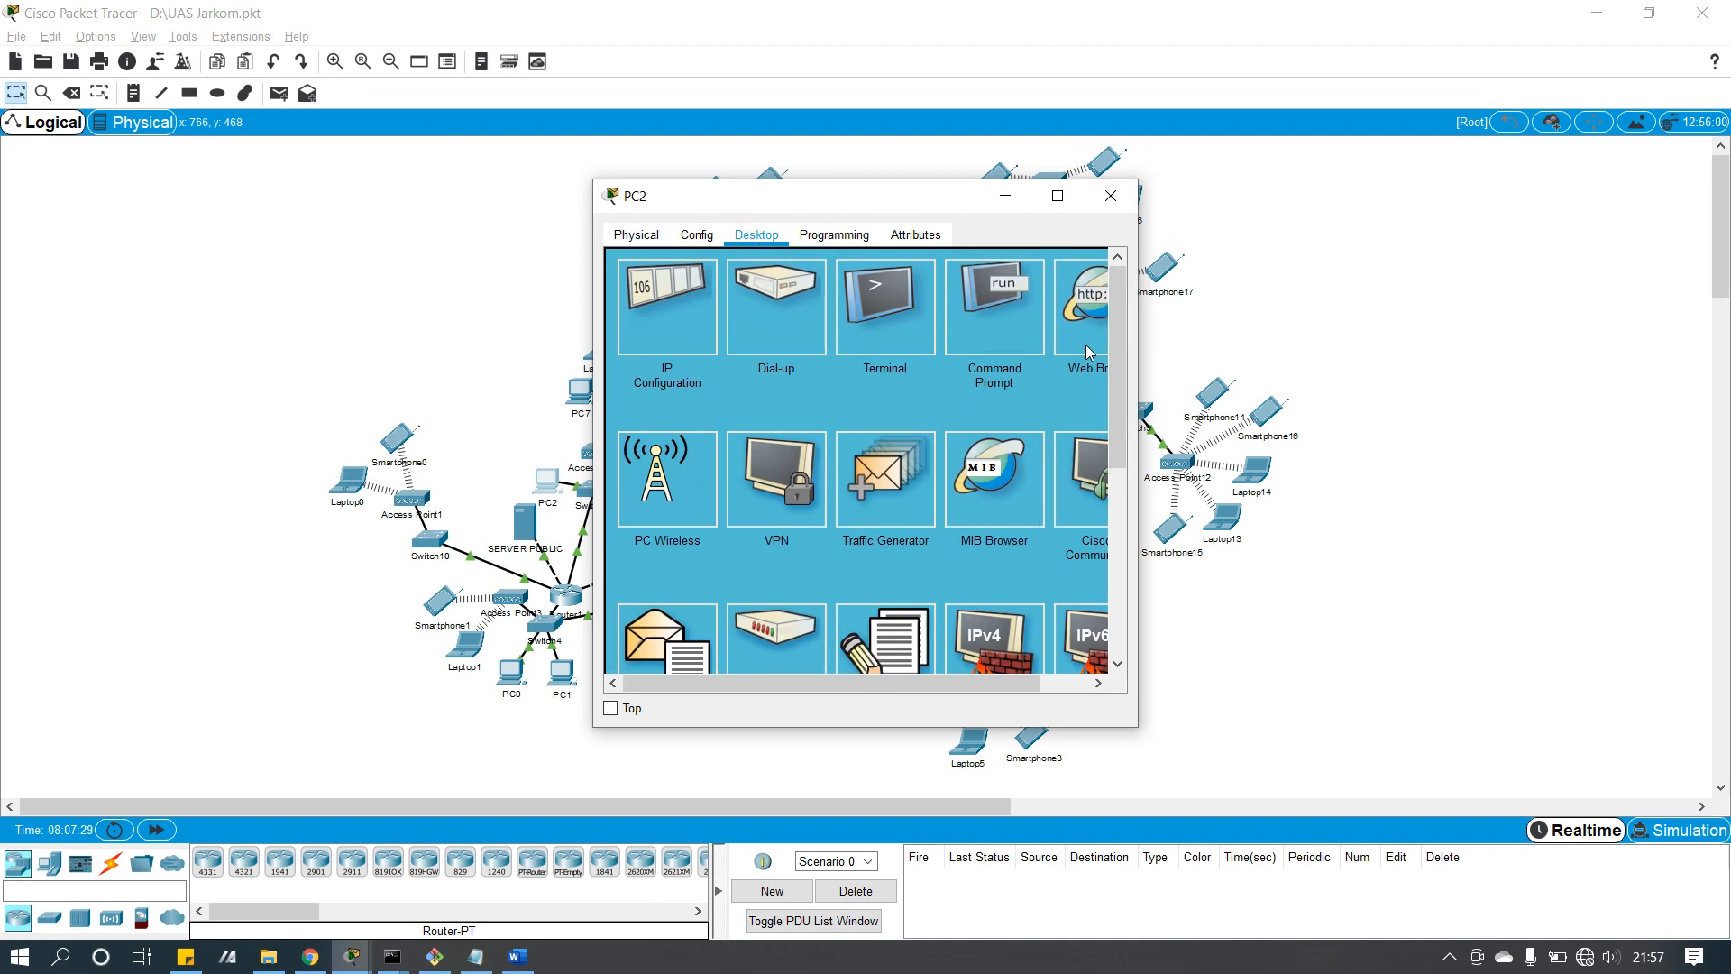
{"action": "left_click", "coordinate": [630, 628]}
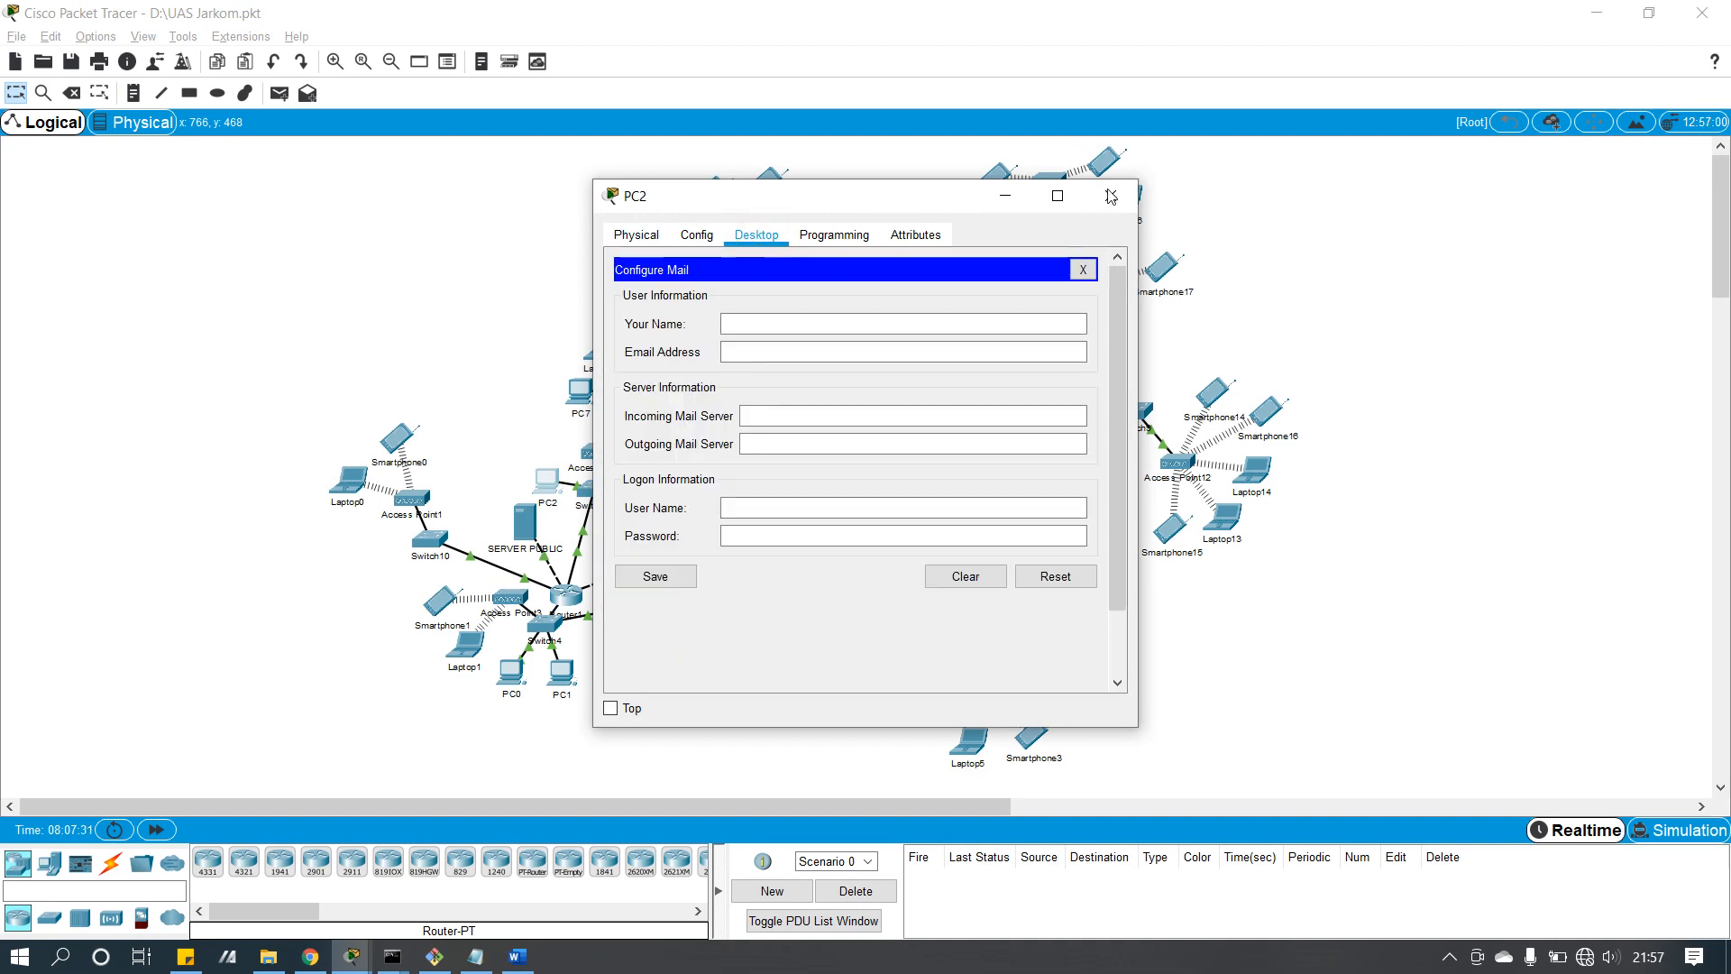
{"action": "left_click", "coordinate": [1111, 196]}
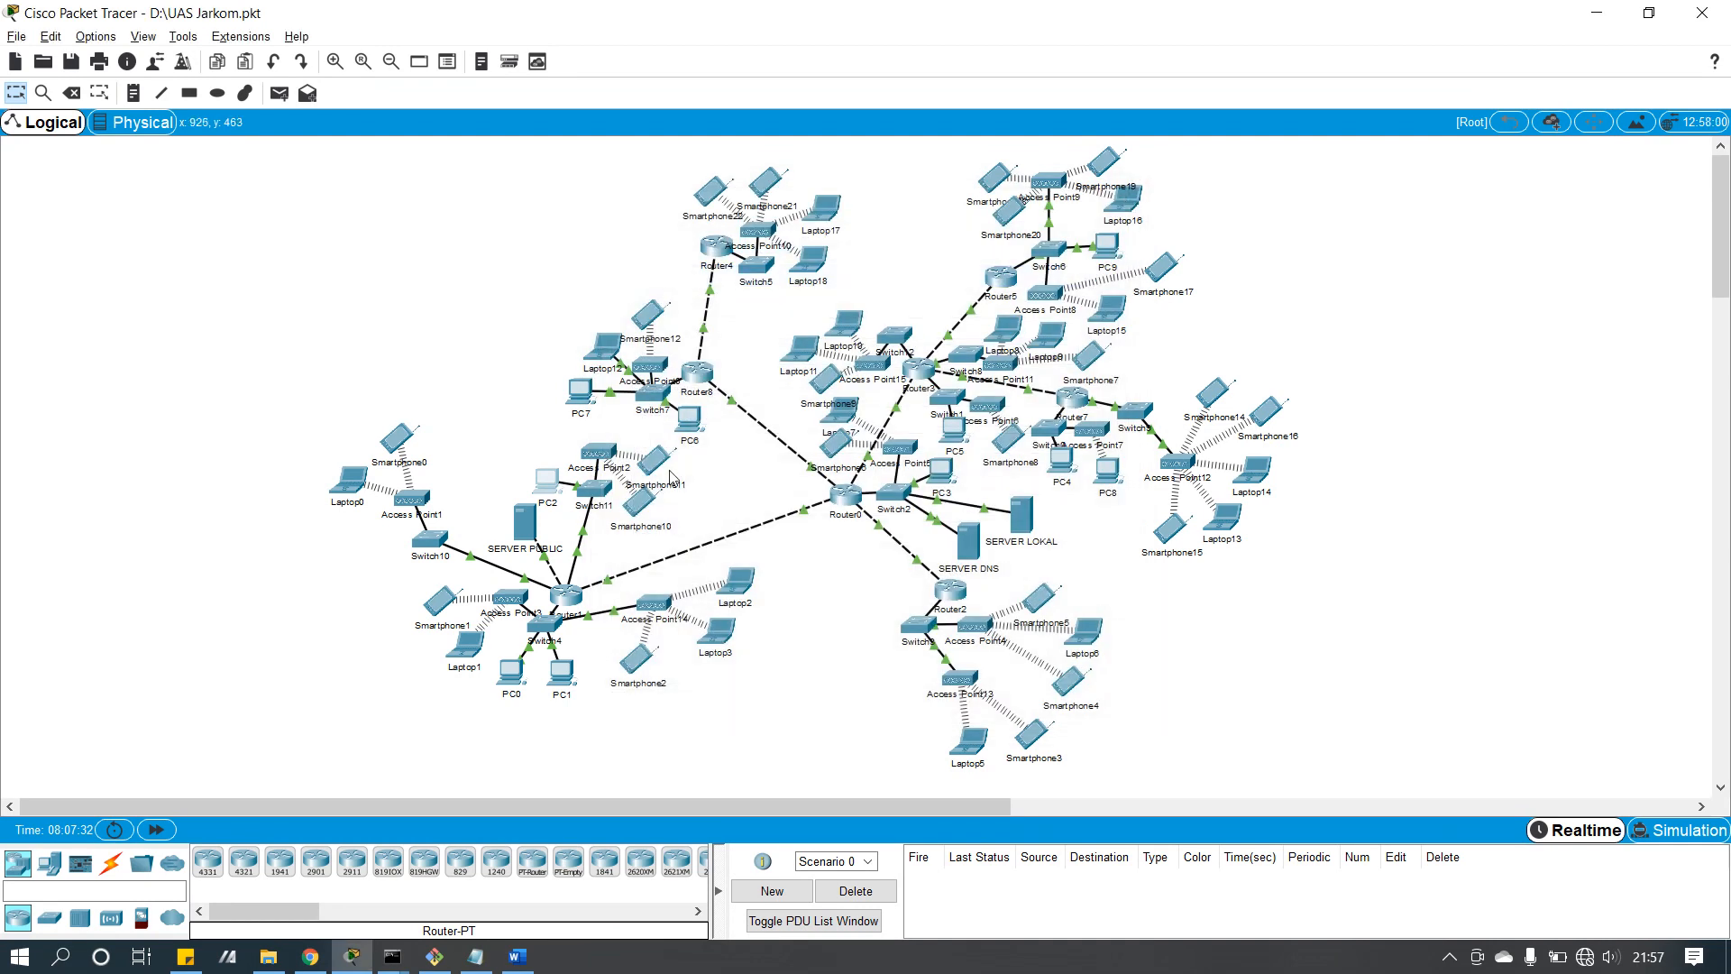
Step: View the received 'Coba test email' message in Smartphone11's mailbox
{"action": "left_click", "coordinate": [665, 467]}
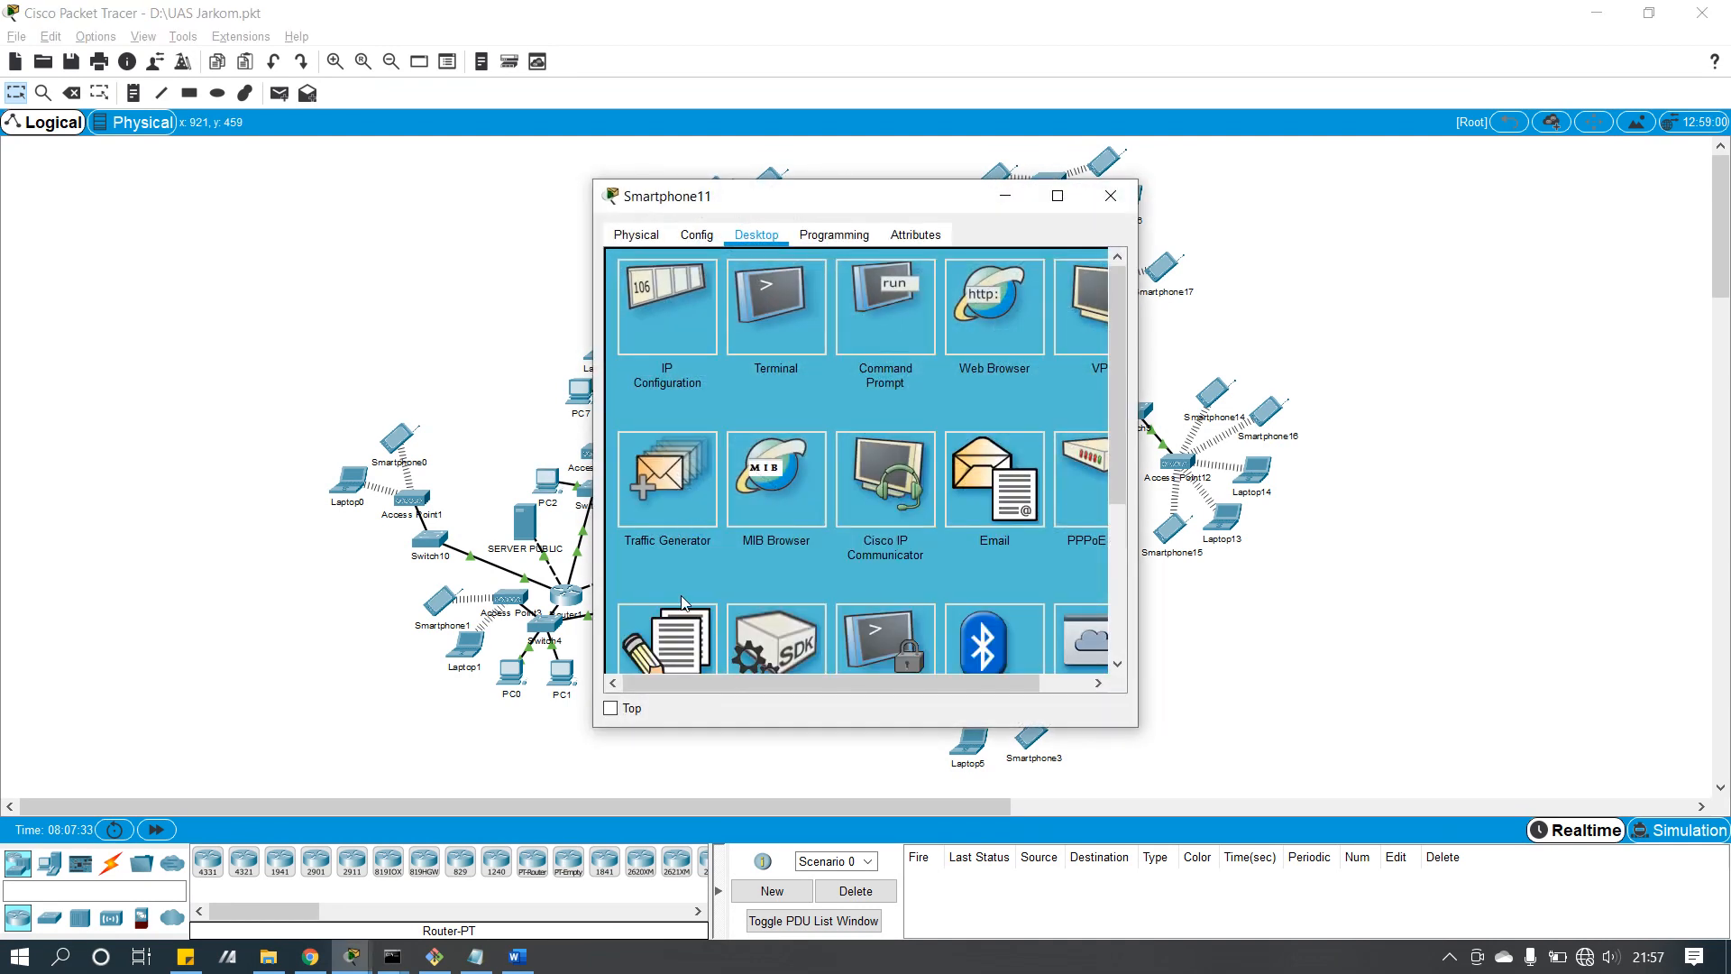
{"action": "left_click", "coordinate": [997, 451]}
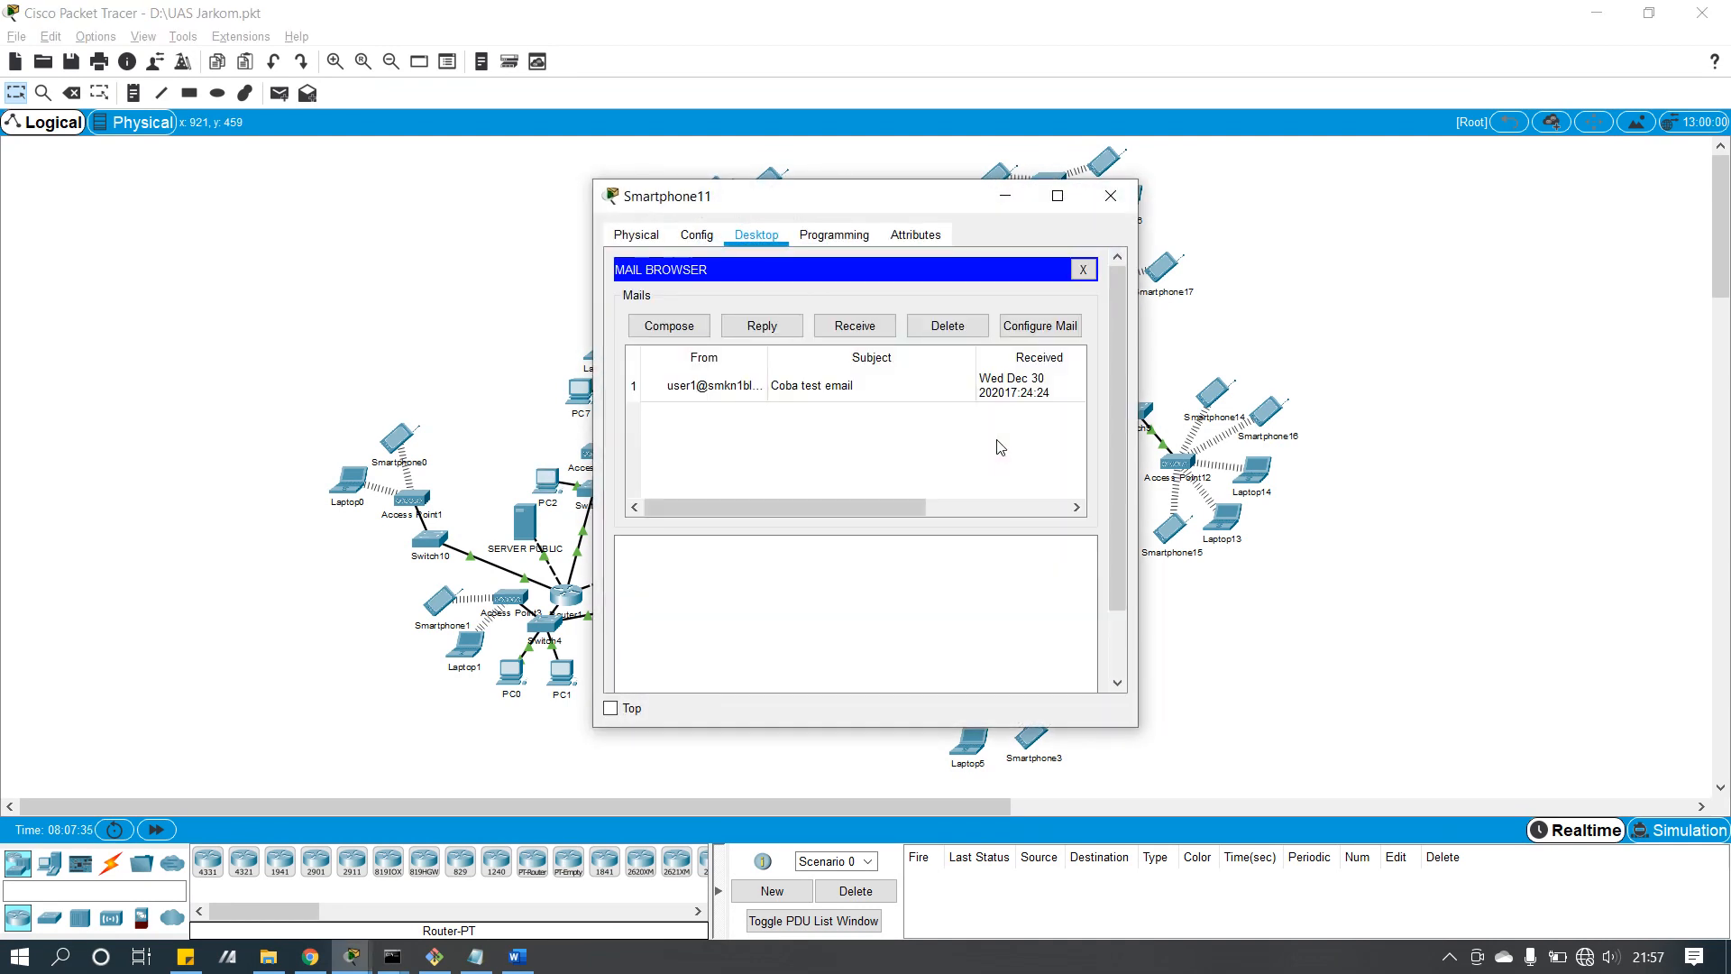
{"action": "left_click", "coordinate": [824, 388]}
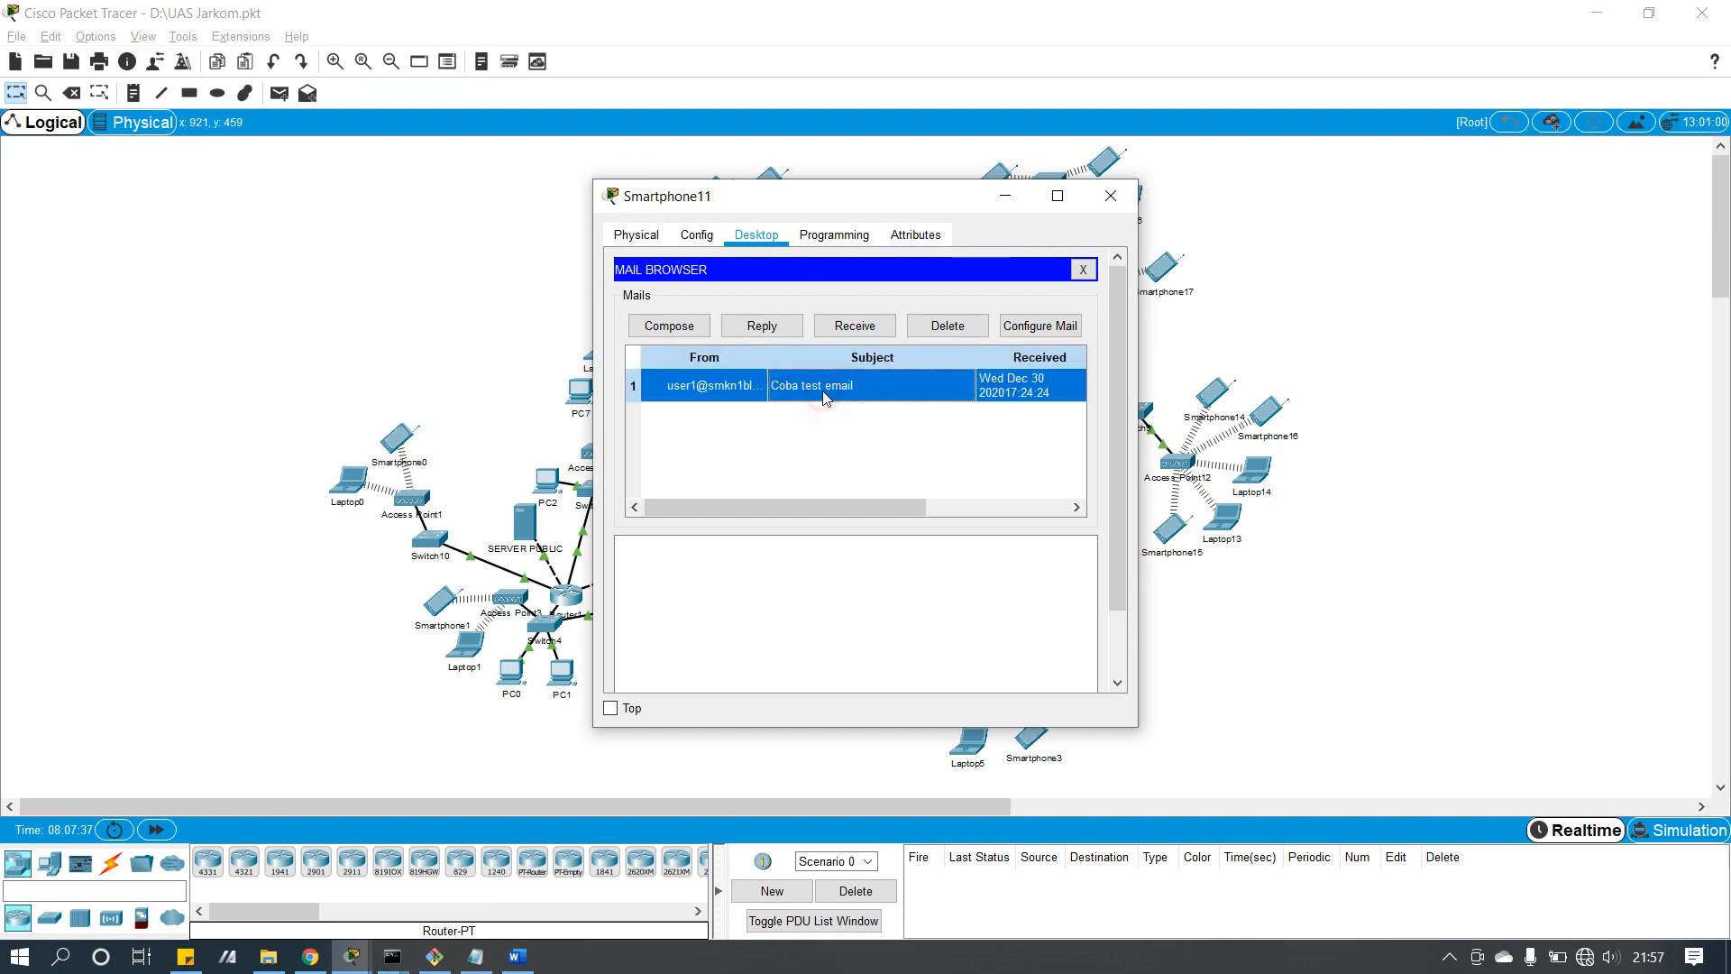
{"action": "left_click", "coordinate": [1111, 196]}
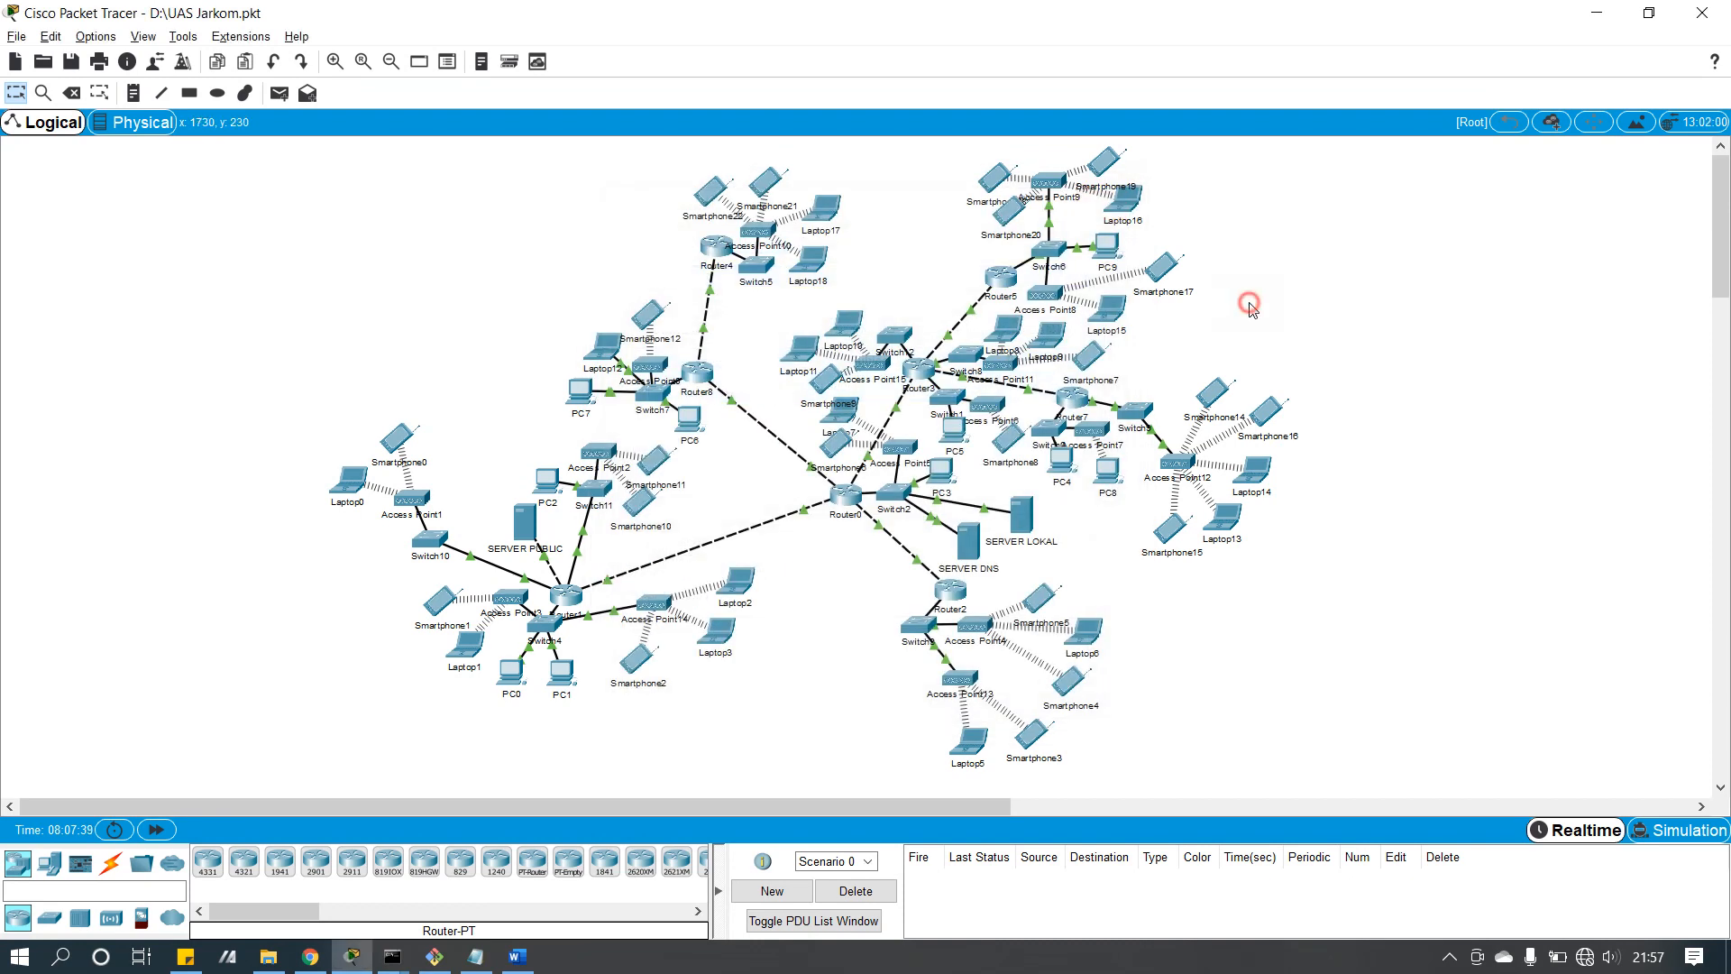
Step: Check Smartphone2's gateway and DNS settings, then bring up its email account configuration
{"action": "left_click", "coordinate": [637, 658]}
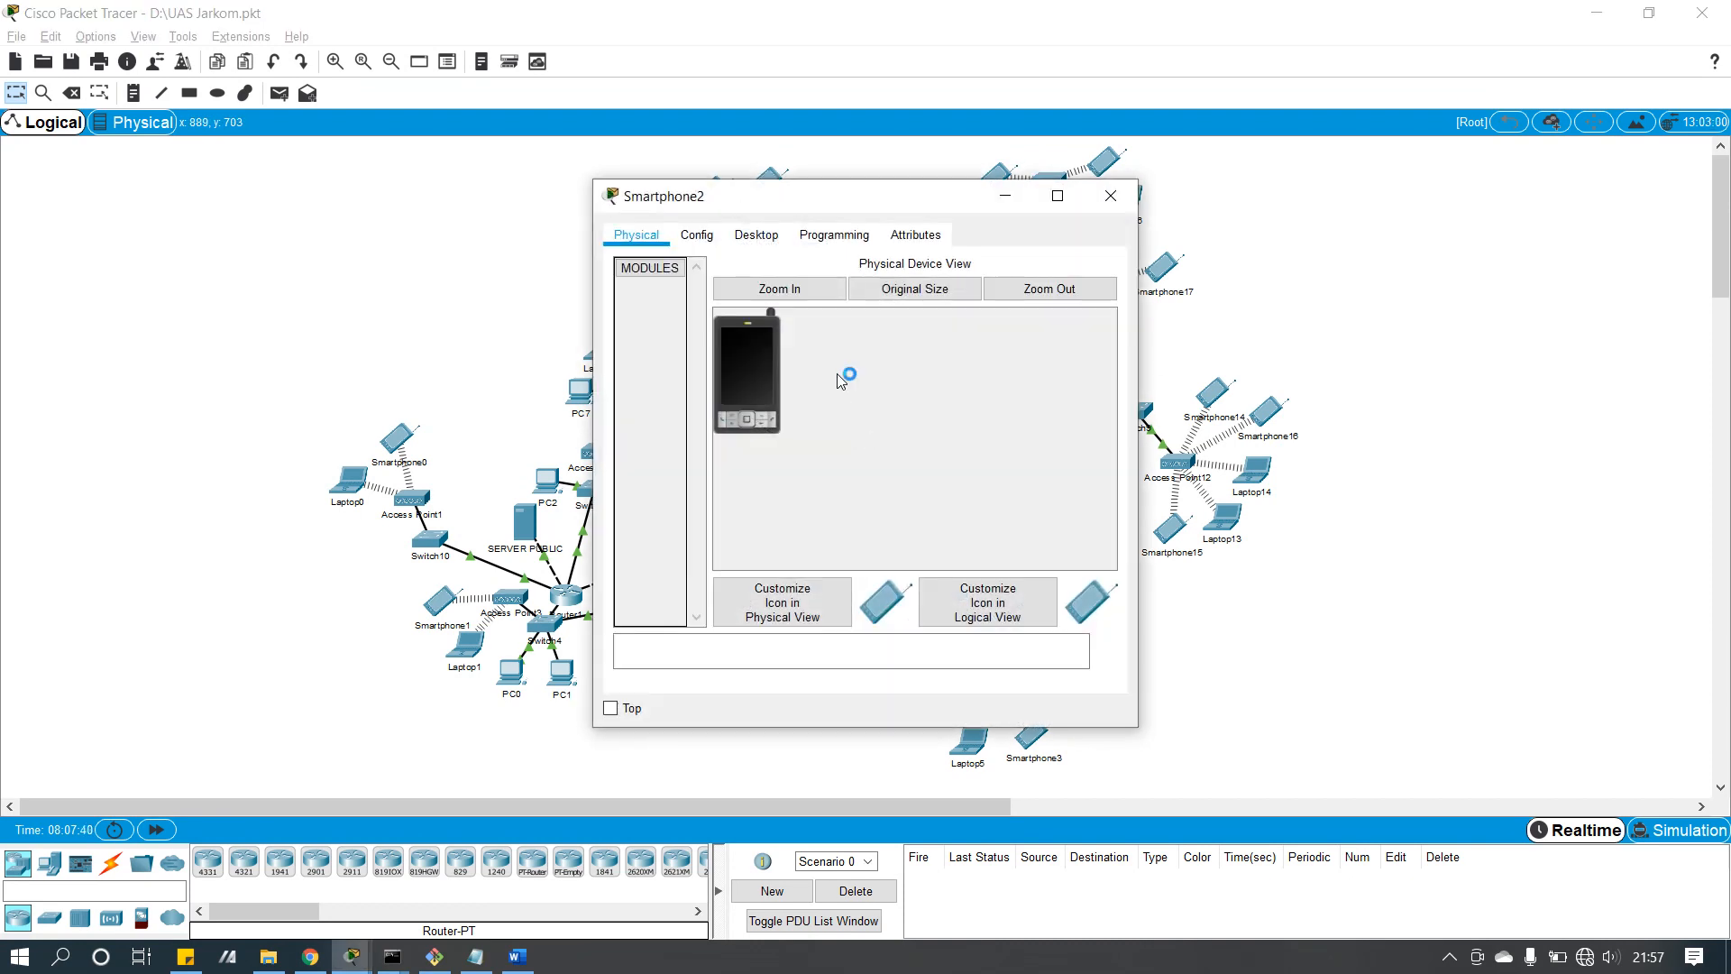
{"action": "left_click", "coordinate": [712, 238]}
{"action": "left_click", "coordinate": [767, 235]}
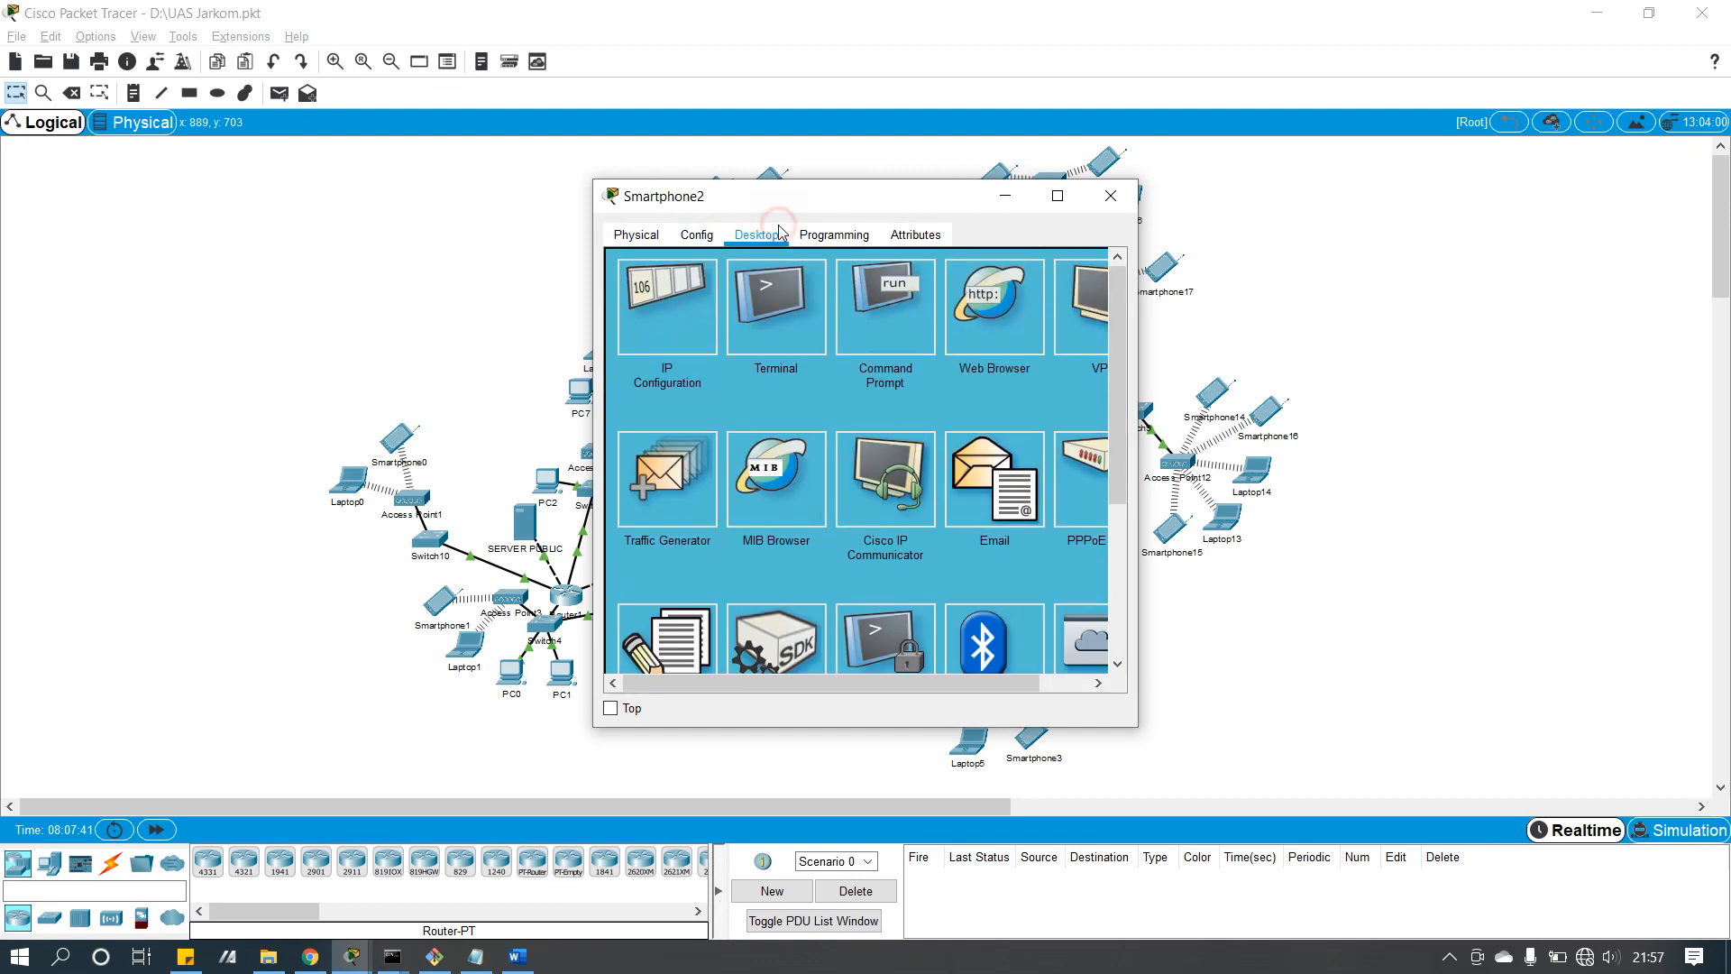
{"action": "left_click", "coordinate": [712, 240]}
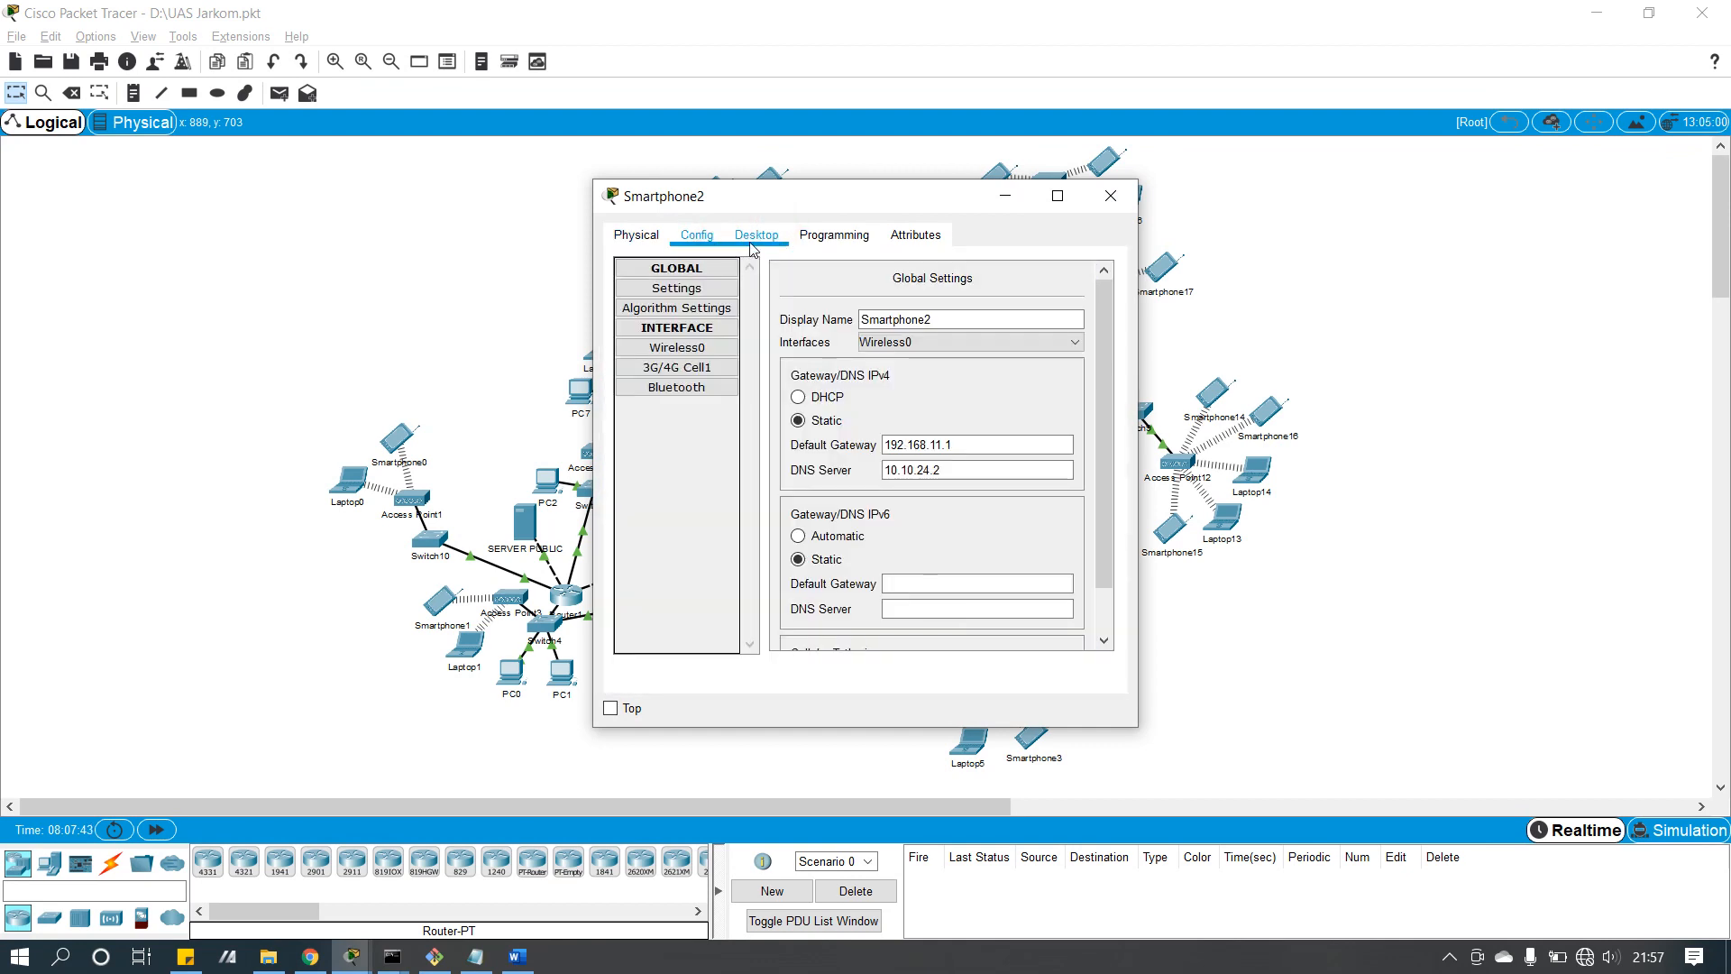
{"action": "left_click", "coordinate": [751, 241]}
{"action": "left_click", "coordinate": [979, 502]}
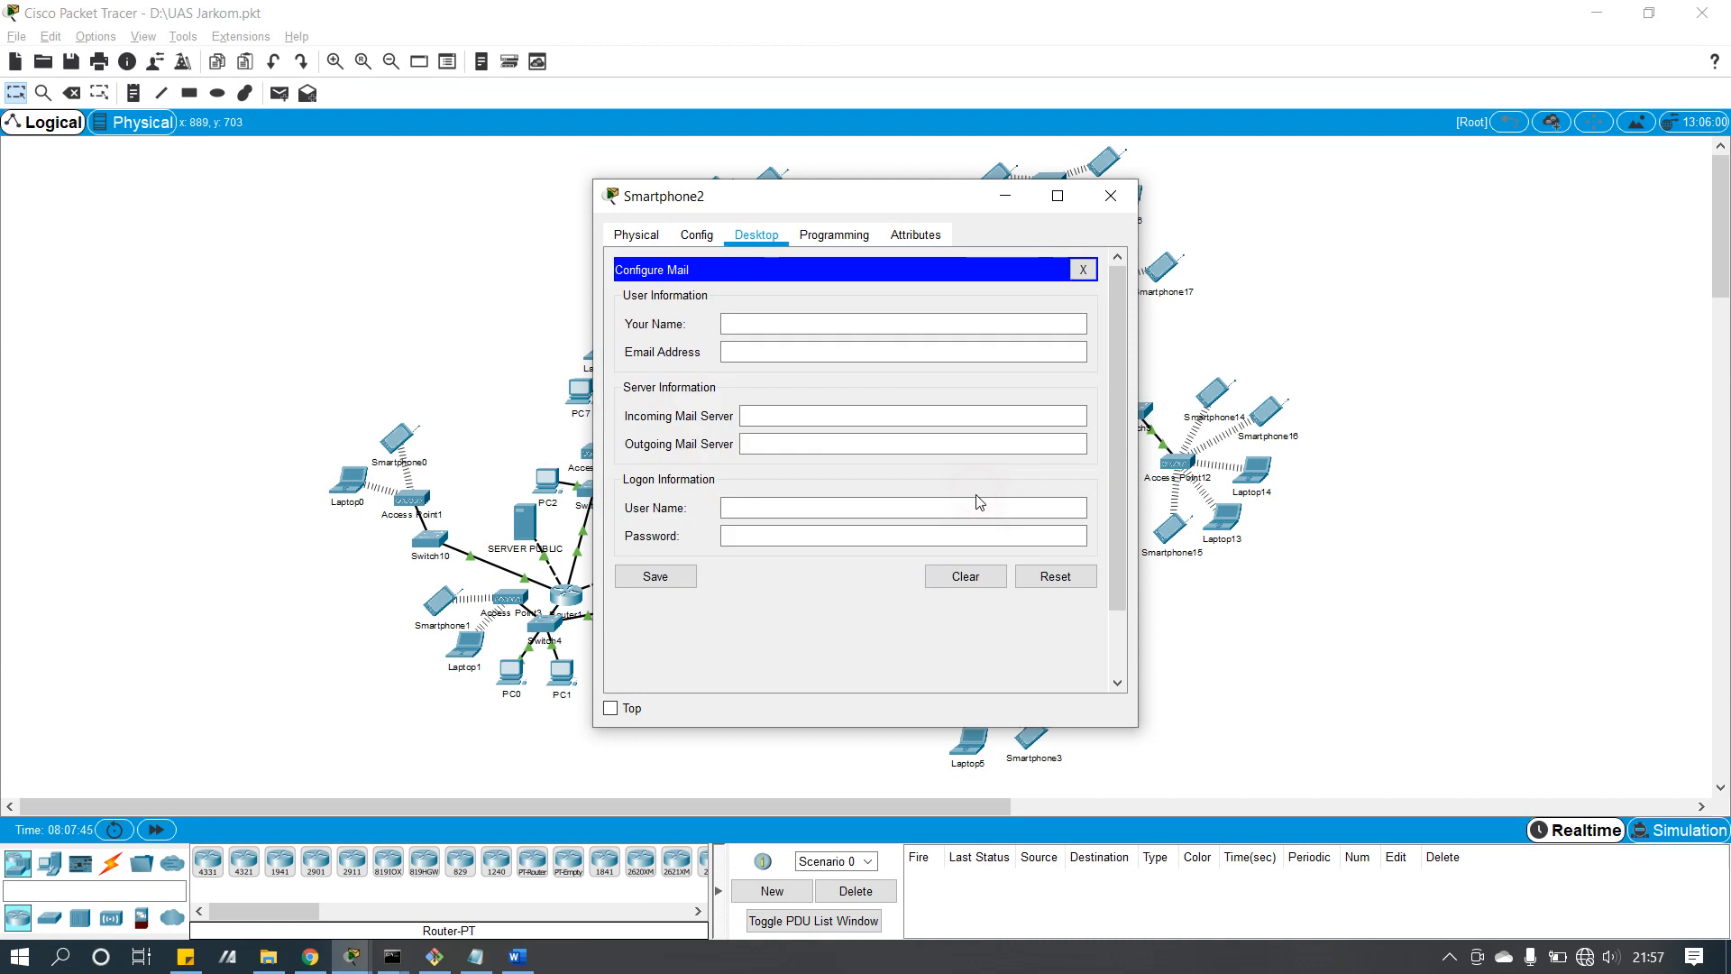
Step: Enter user2 as the mail user's name plus the e-mail address, copying its smkn1blitar.sch.id domain
{"action": "left_click", "coordinate": [795, 332]}
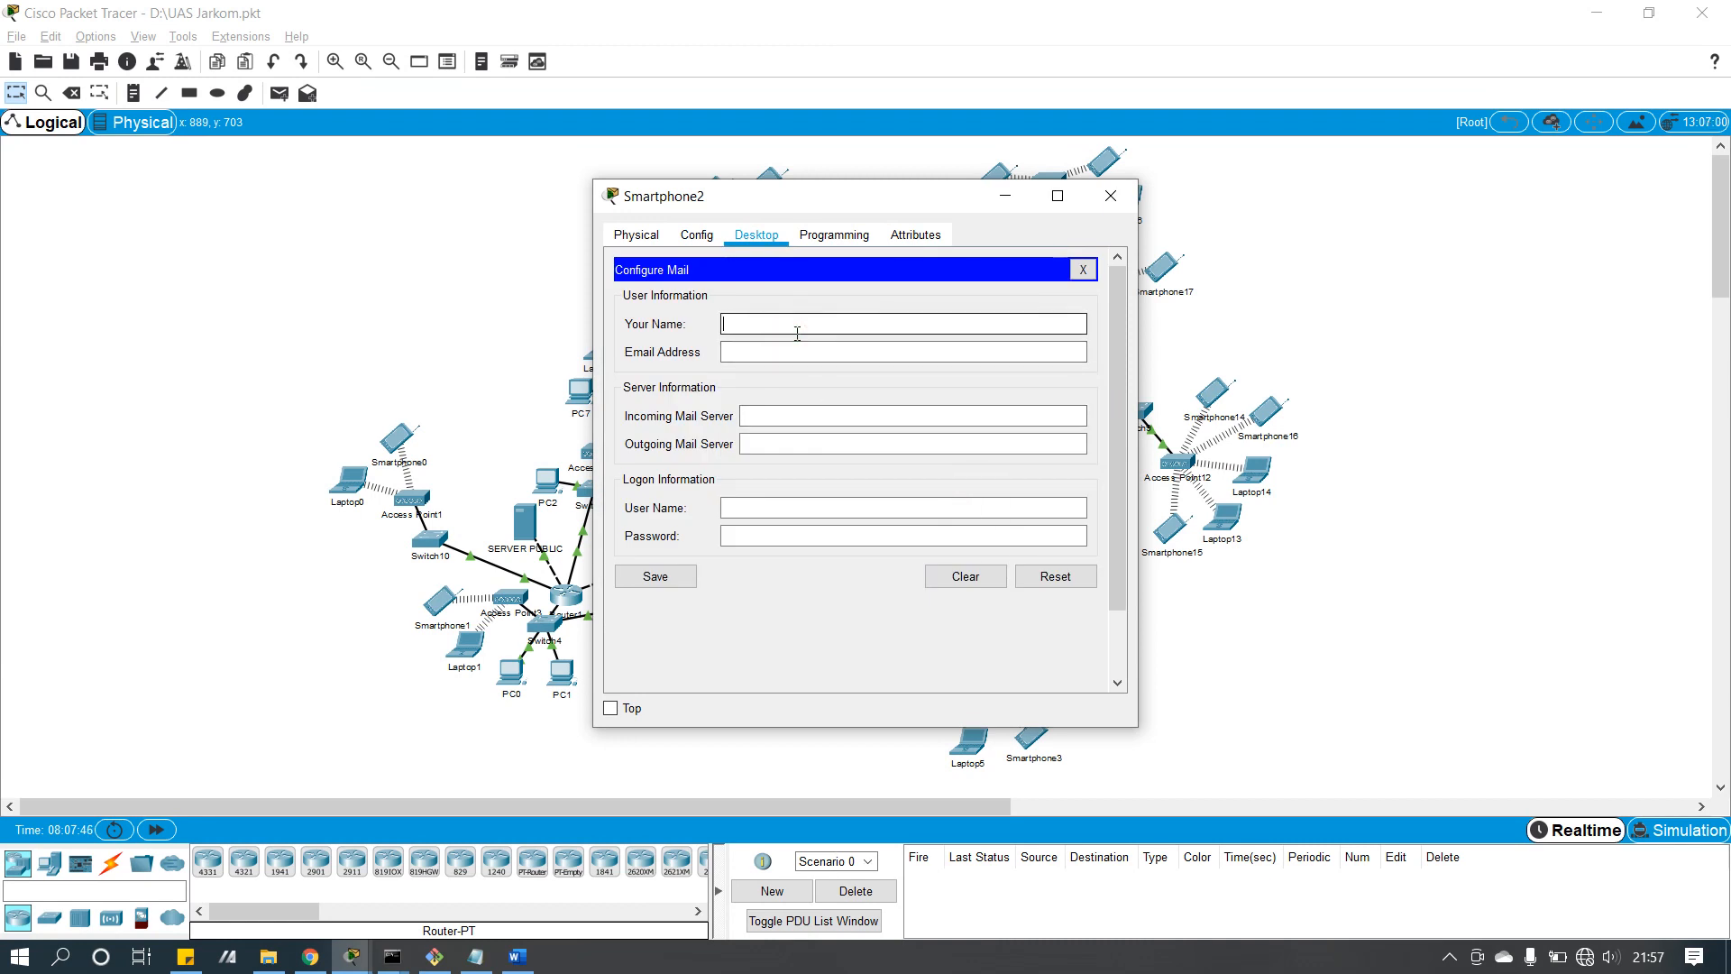
{"action": "type", "text": "user2"}
{"action": "key", "text": "Tab"}
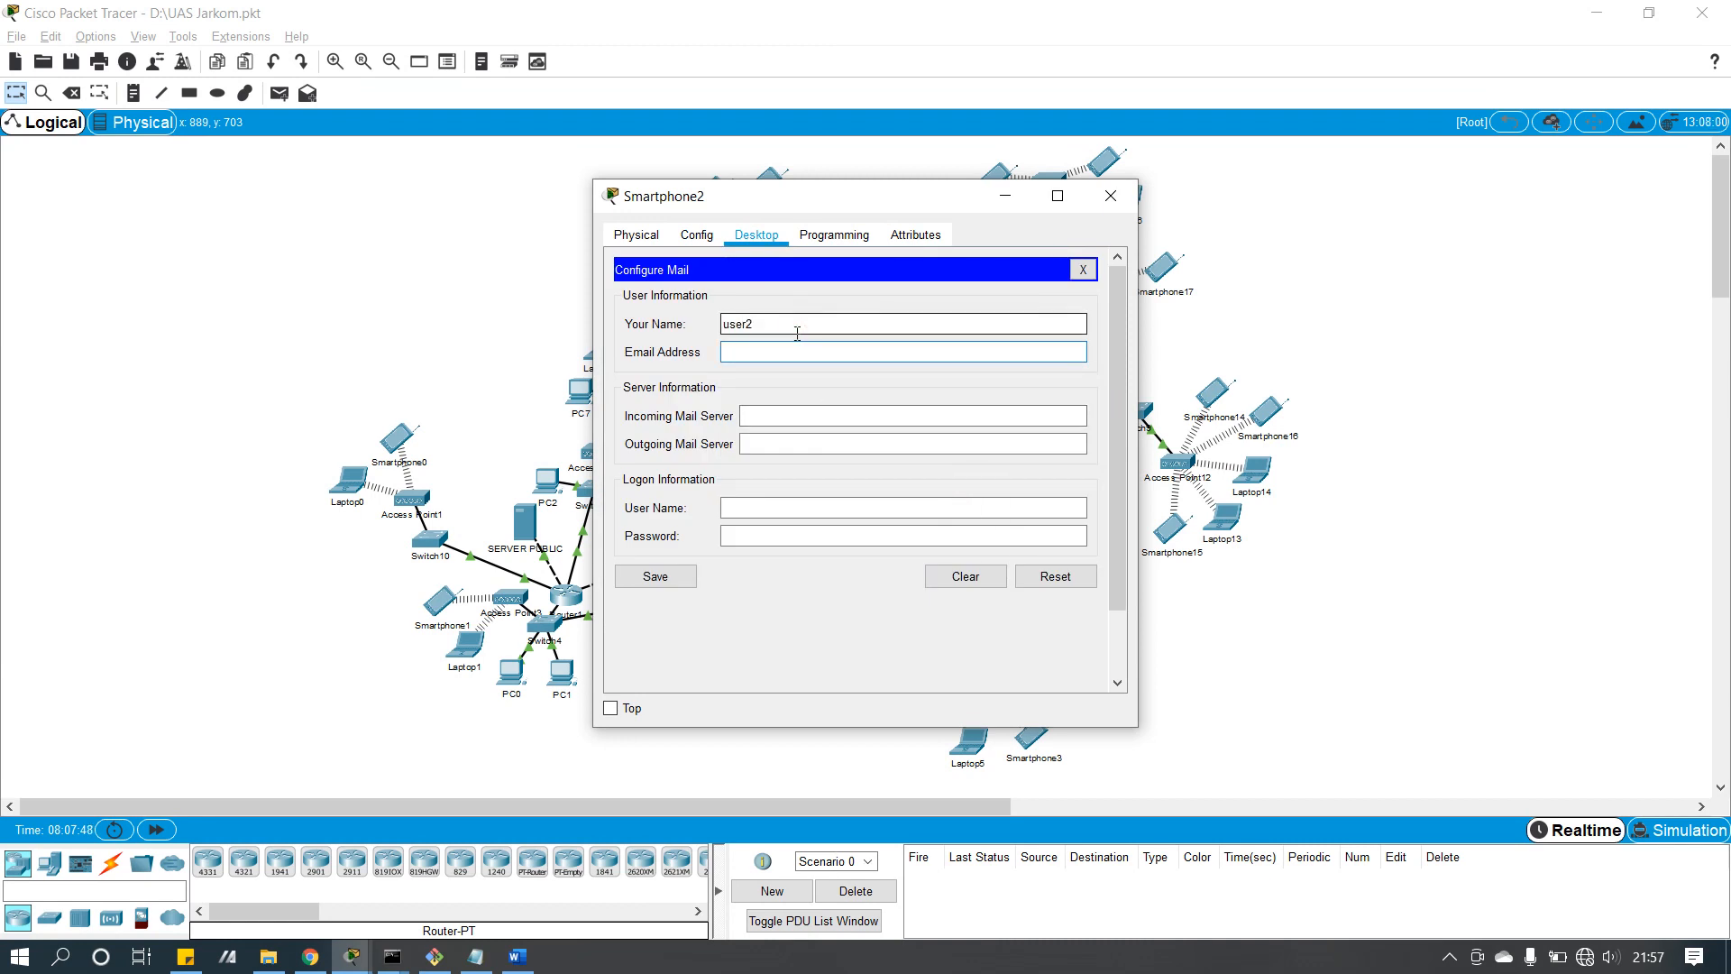
{"action": "type", "text": "user"}
{"action": "type", "text": "itar.sch.id"}
{"action": "left_click_drag", "start_coordinate": [889, 350], "coordinate": [767, 348]}
{"action": "key", "text": "ctrl+c"}
Step: Use smkn1blitar.sch.id as both the incoming and outgoing mail server, then fill the login fields
{"action": "left_click", "coordinate": [761, 413]}
{"action": "key", "text": "ctrl+v"}
{"action": "key", "text": "Tab"}
{"action": "key", "text": "ctrl+v"}
{"action": "key", "text": "Tab"}
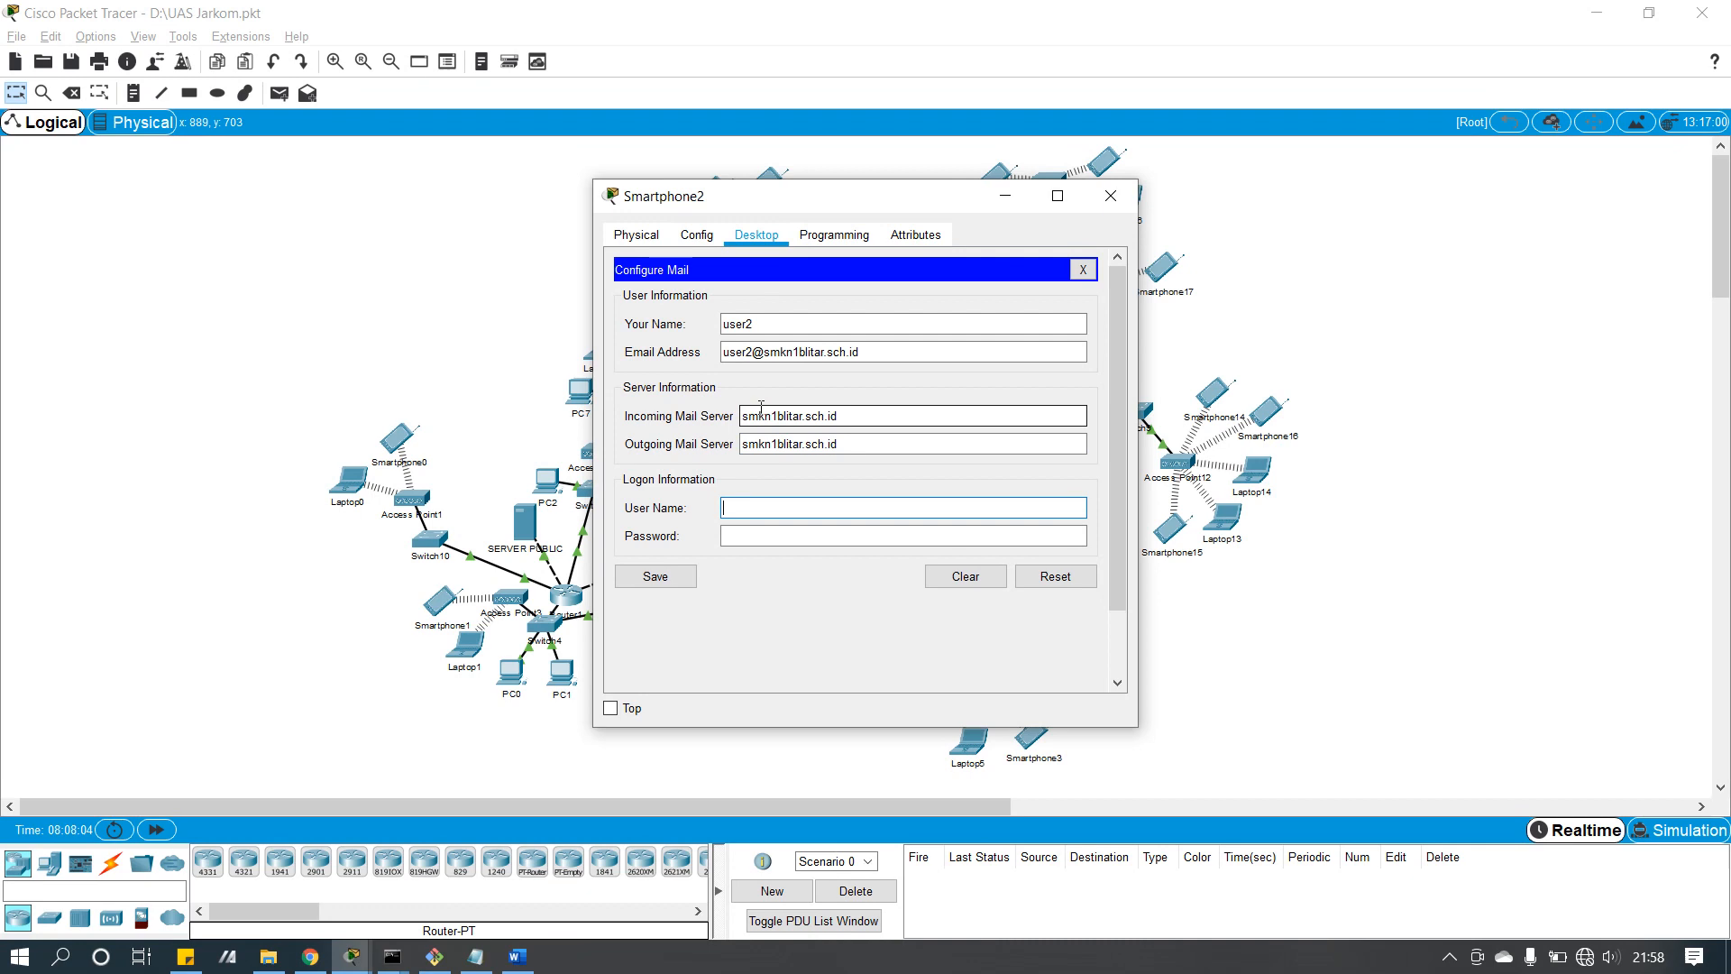
{"action": "key", "text": "Tab"}
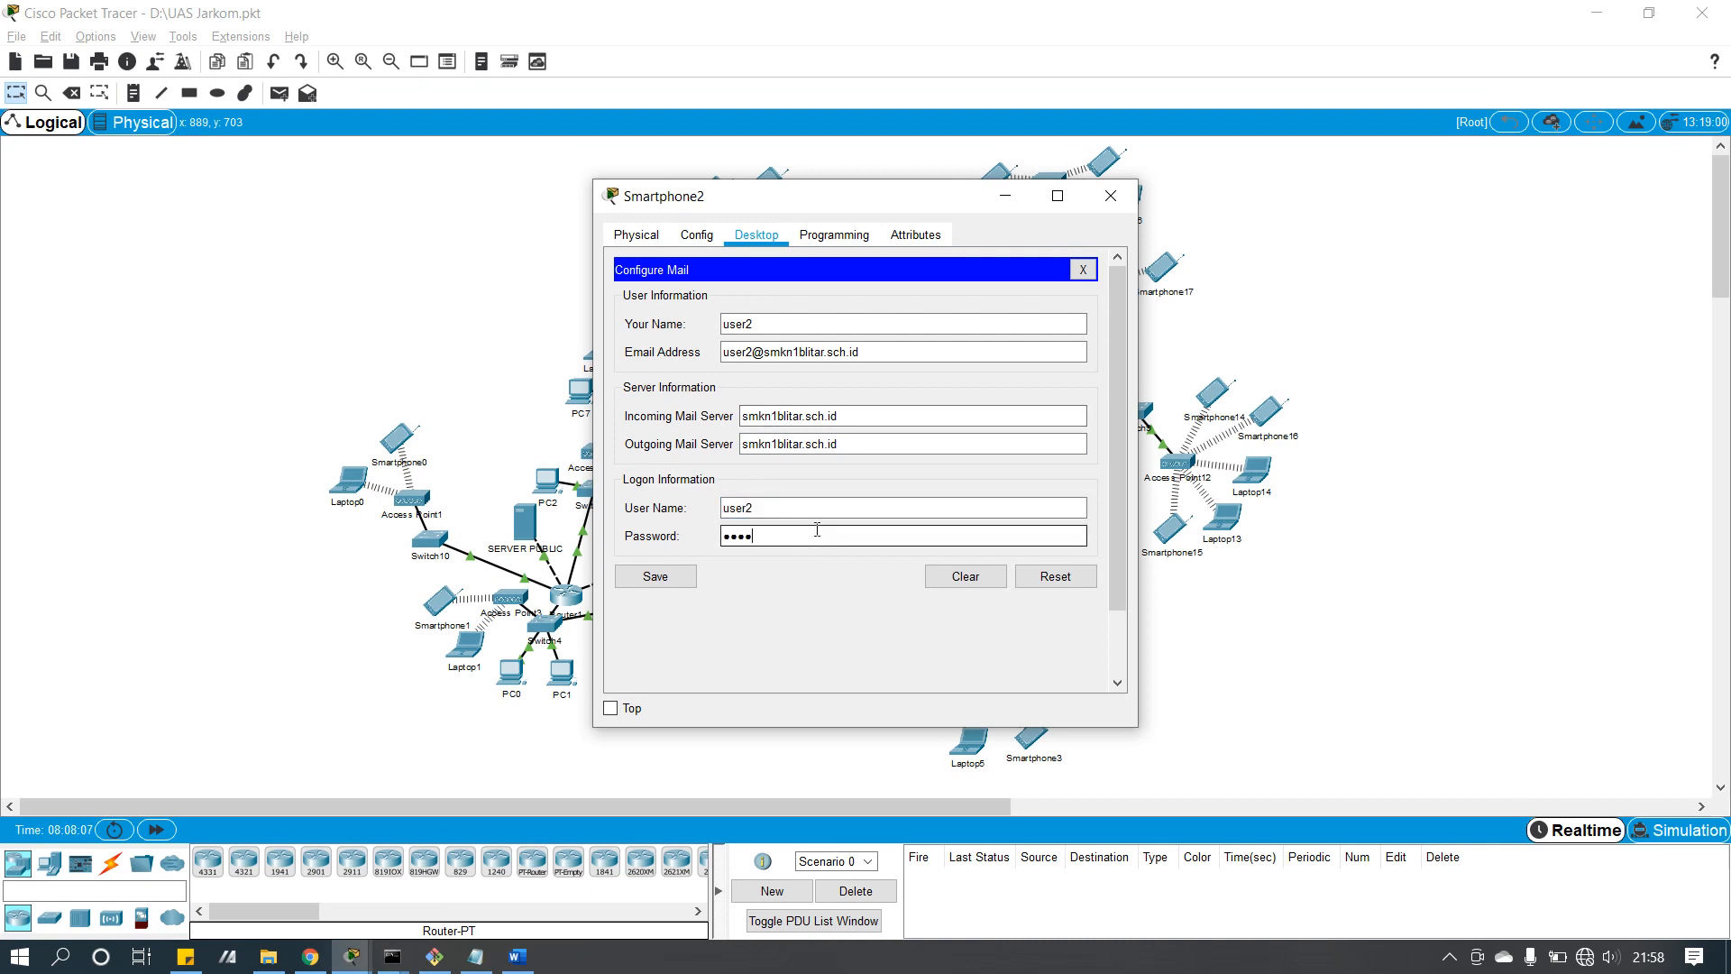
Step: Save Smartphone2's mail account settings and check the server for new mail
{"action": "left_click", "coordinate": [646, 579]}
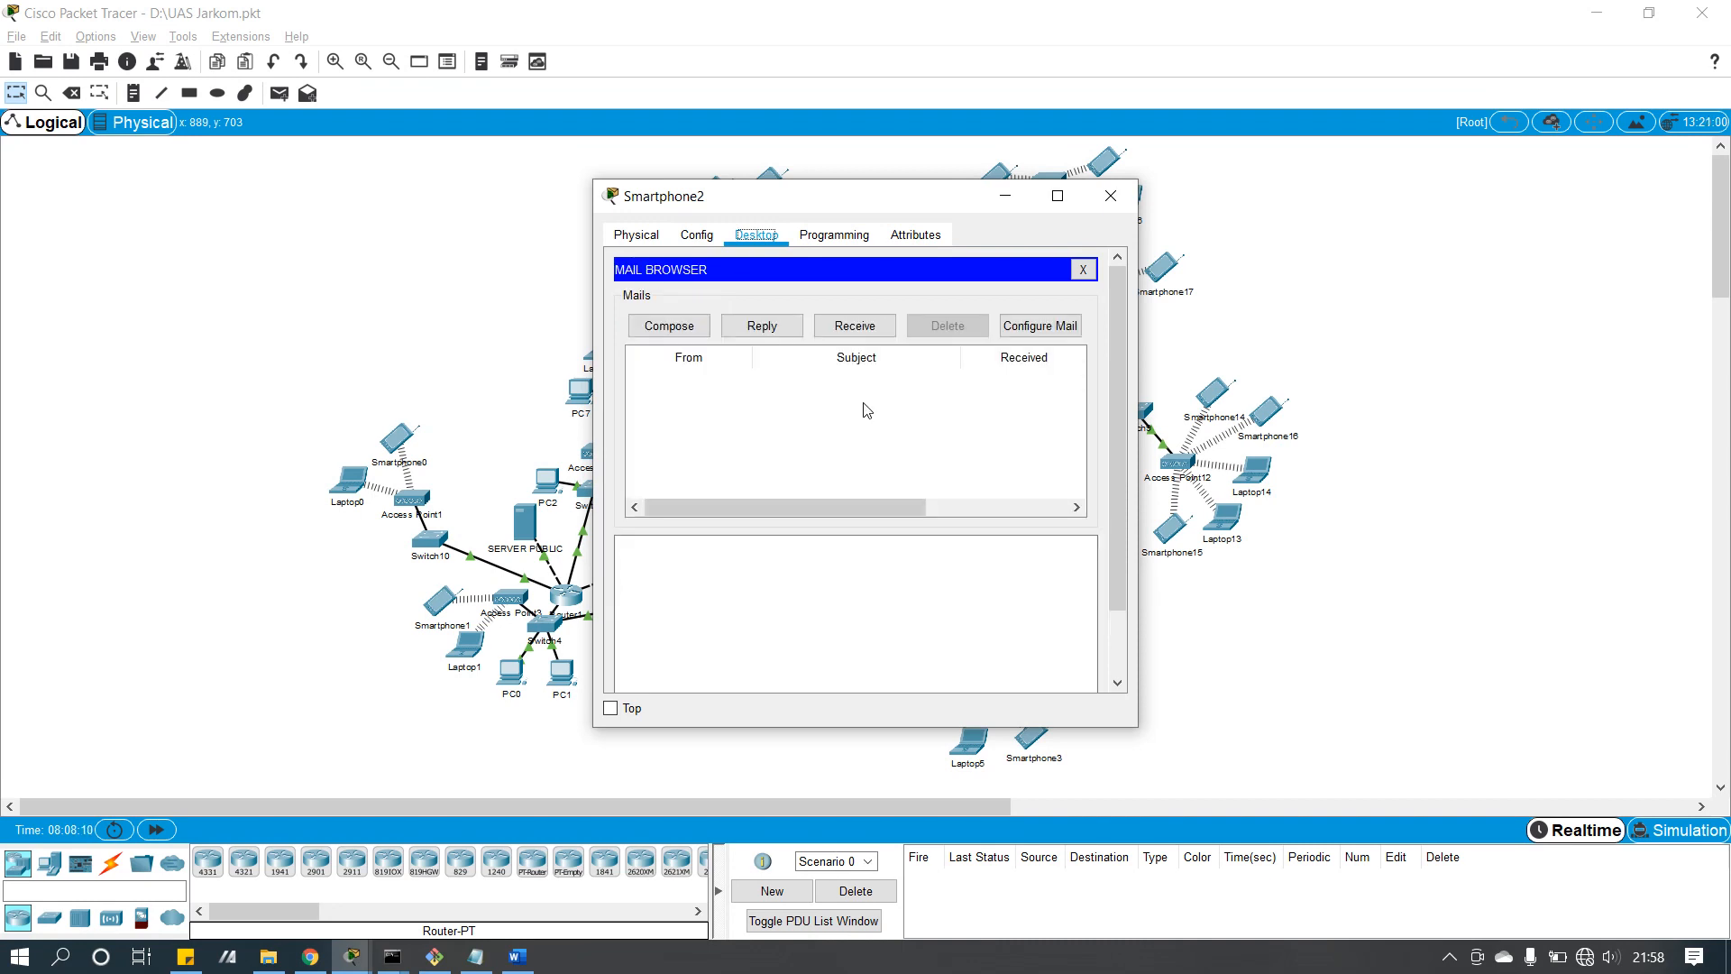
{"action": "left_click", "coordinate": [854, 327]}
{"action": "left_click", "coordinate": [694, 330]}
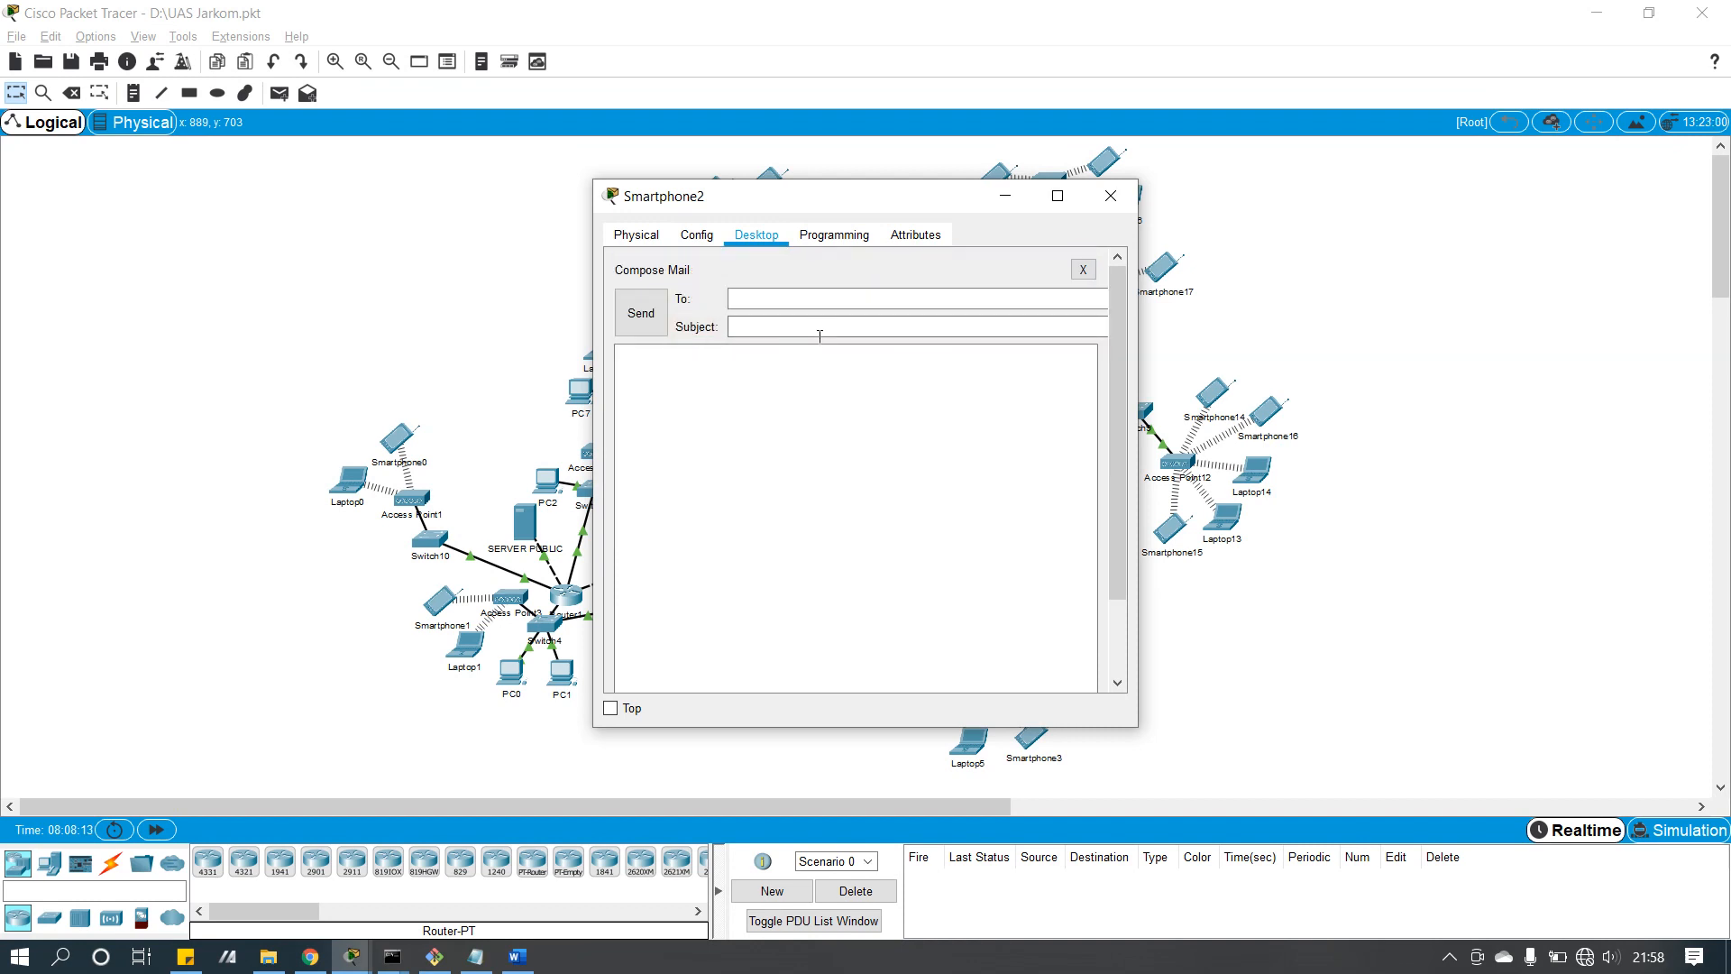
Step: Send user1 a mail titled 'Pesan dari user 2 Kedua' with a short test body
{"action": "left_click", "coordinate": [823, 301]}
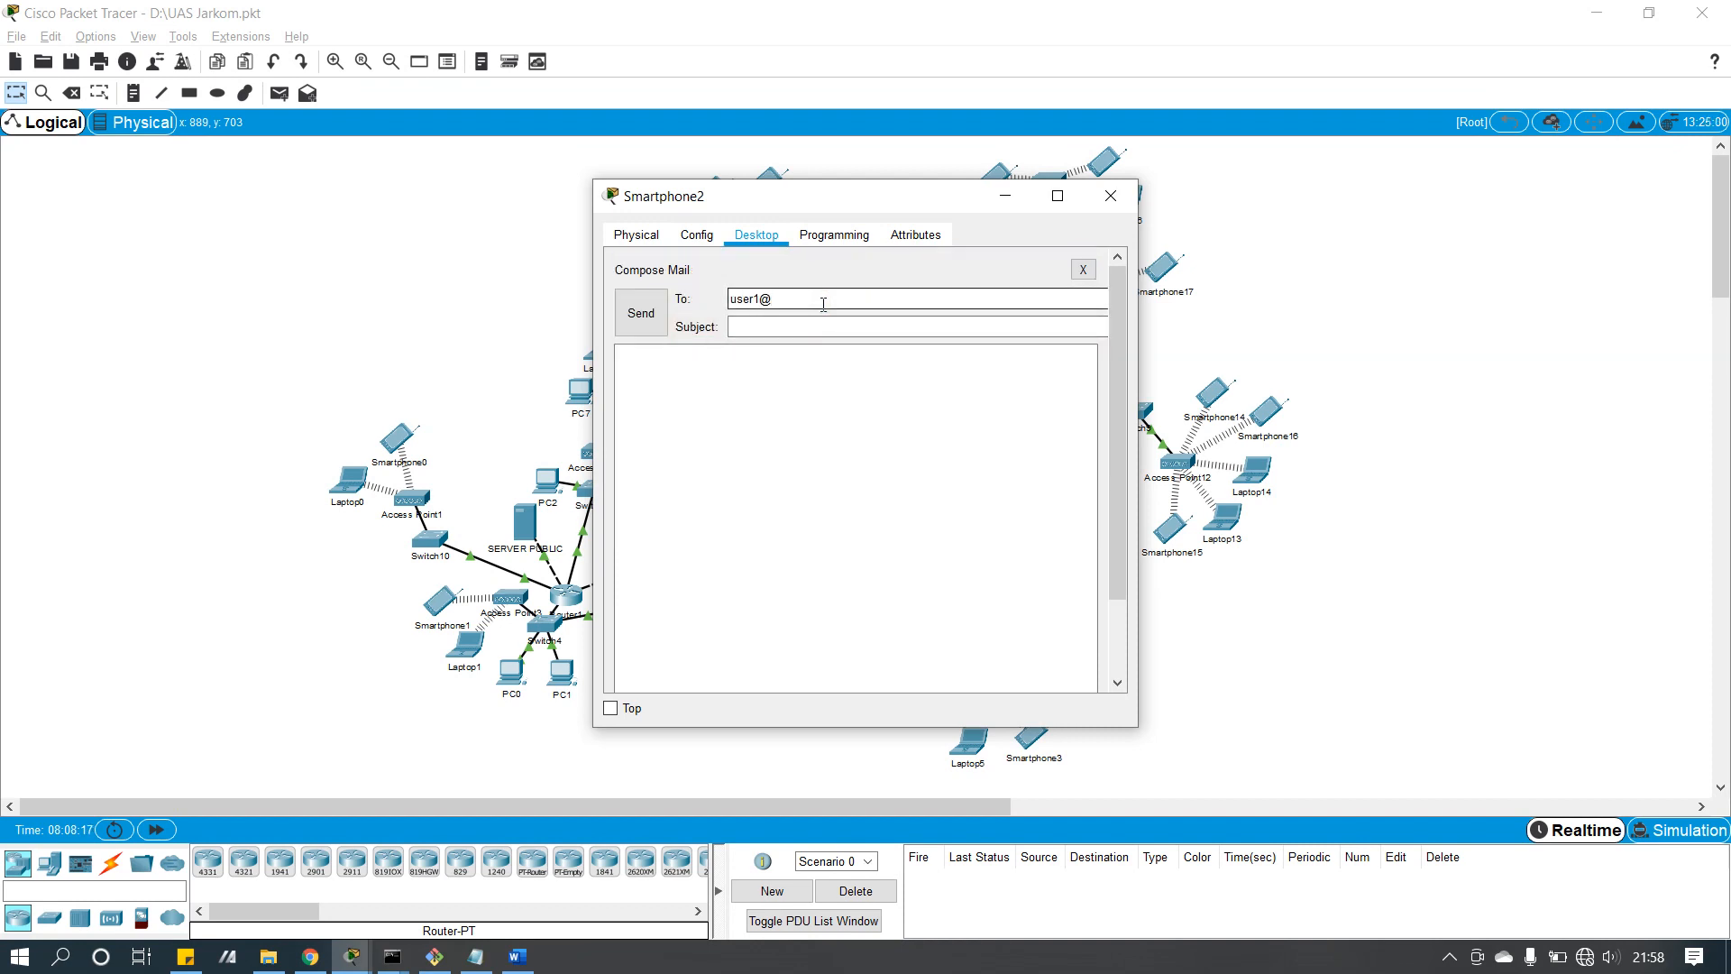
{"action": "key", "text": "Tab"}
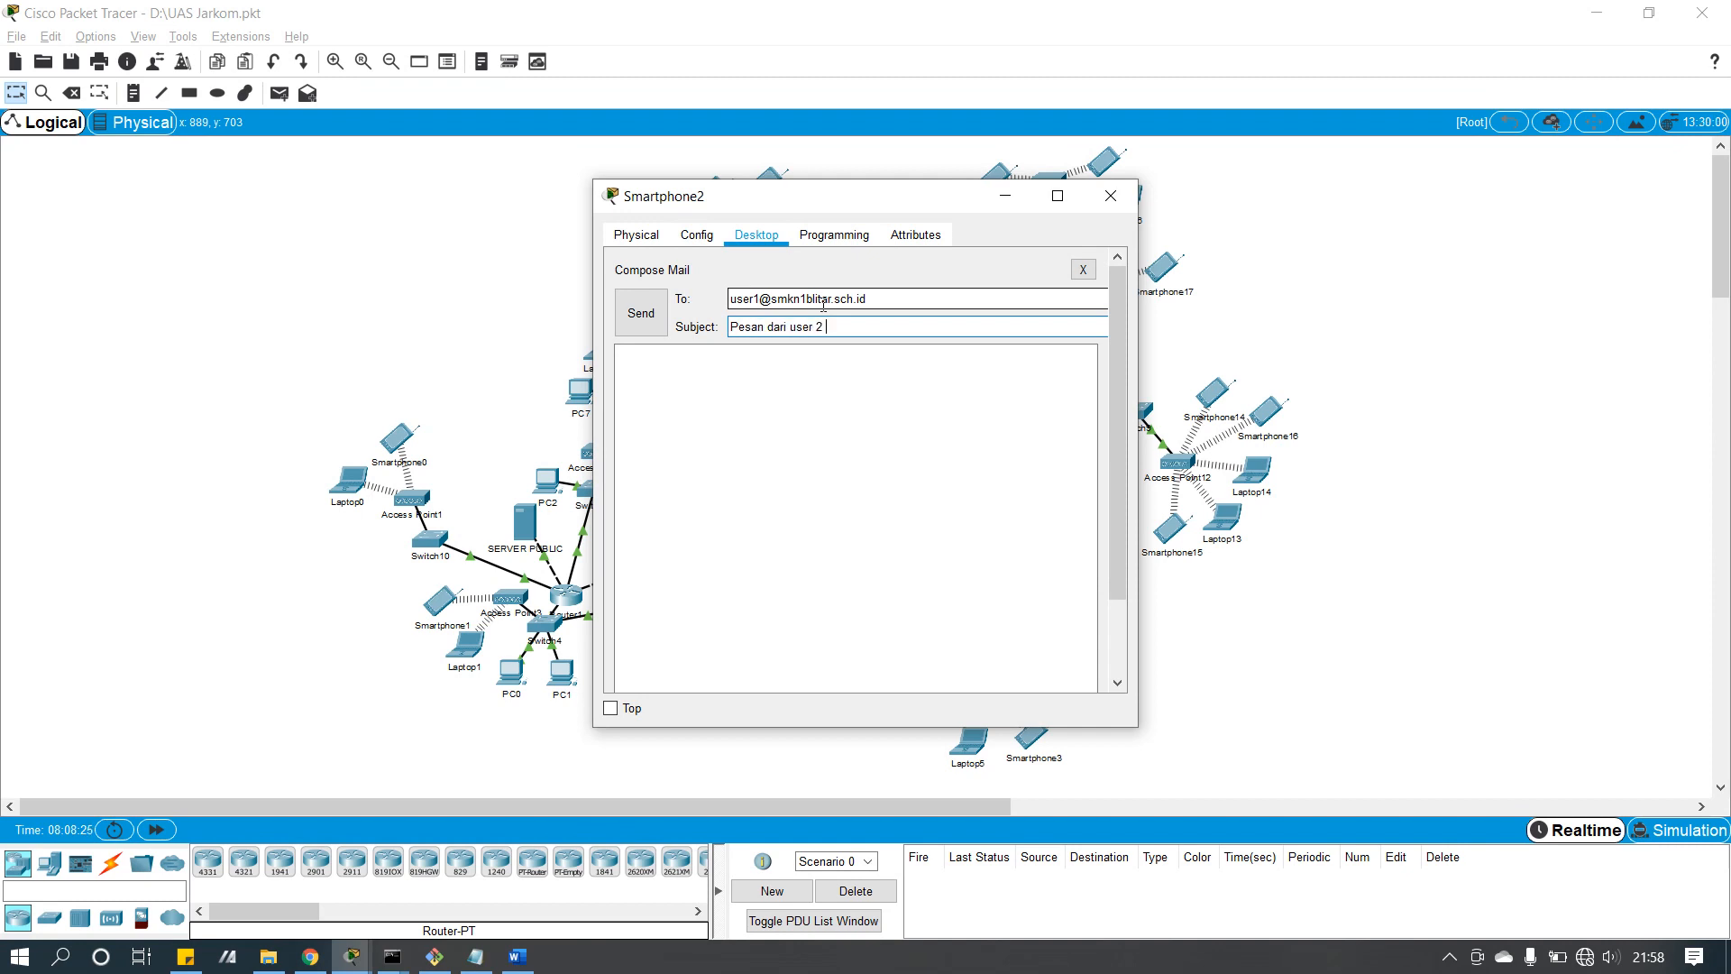
{"action": "key", "text": "Tab"}
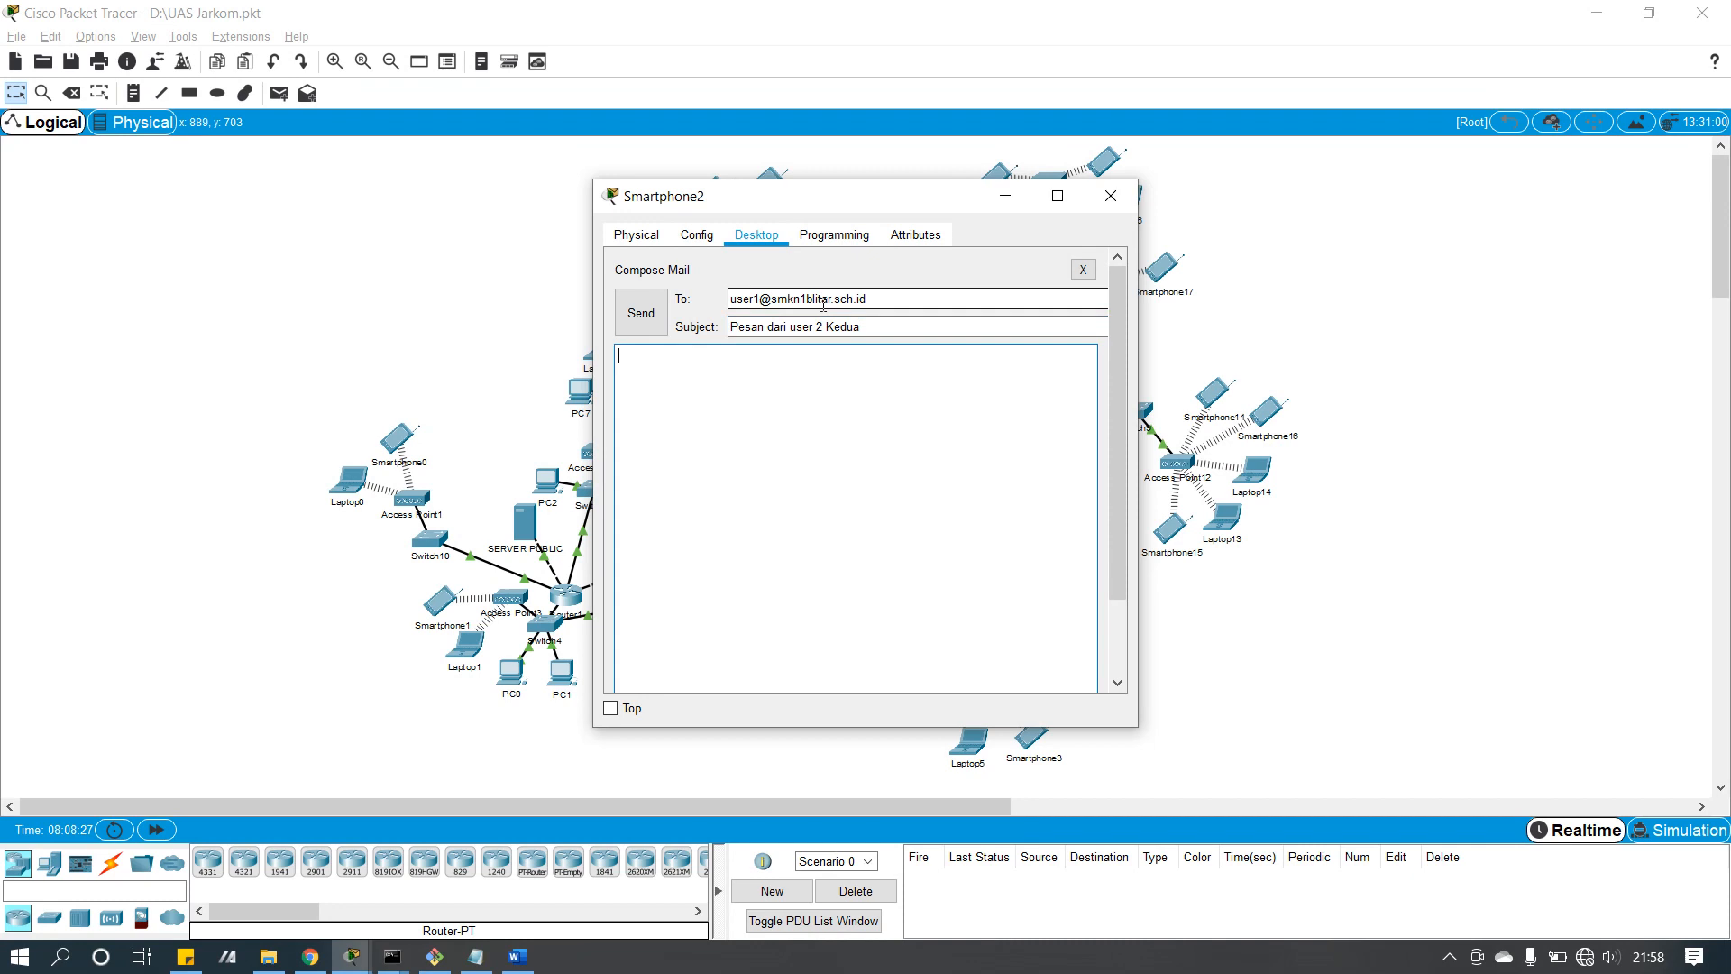
{"action": "type", "text": "jasdasdaskjdhas"}
{"action": "left_click", "coordinate": [662, 332]}
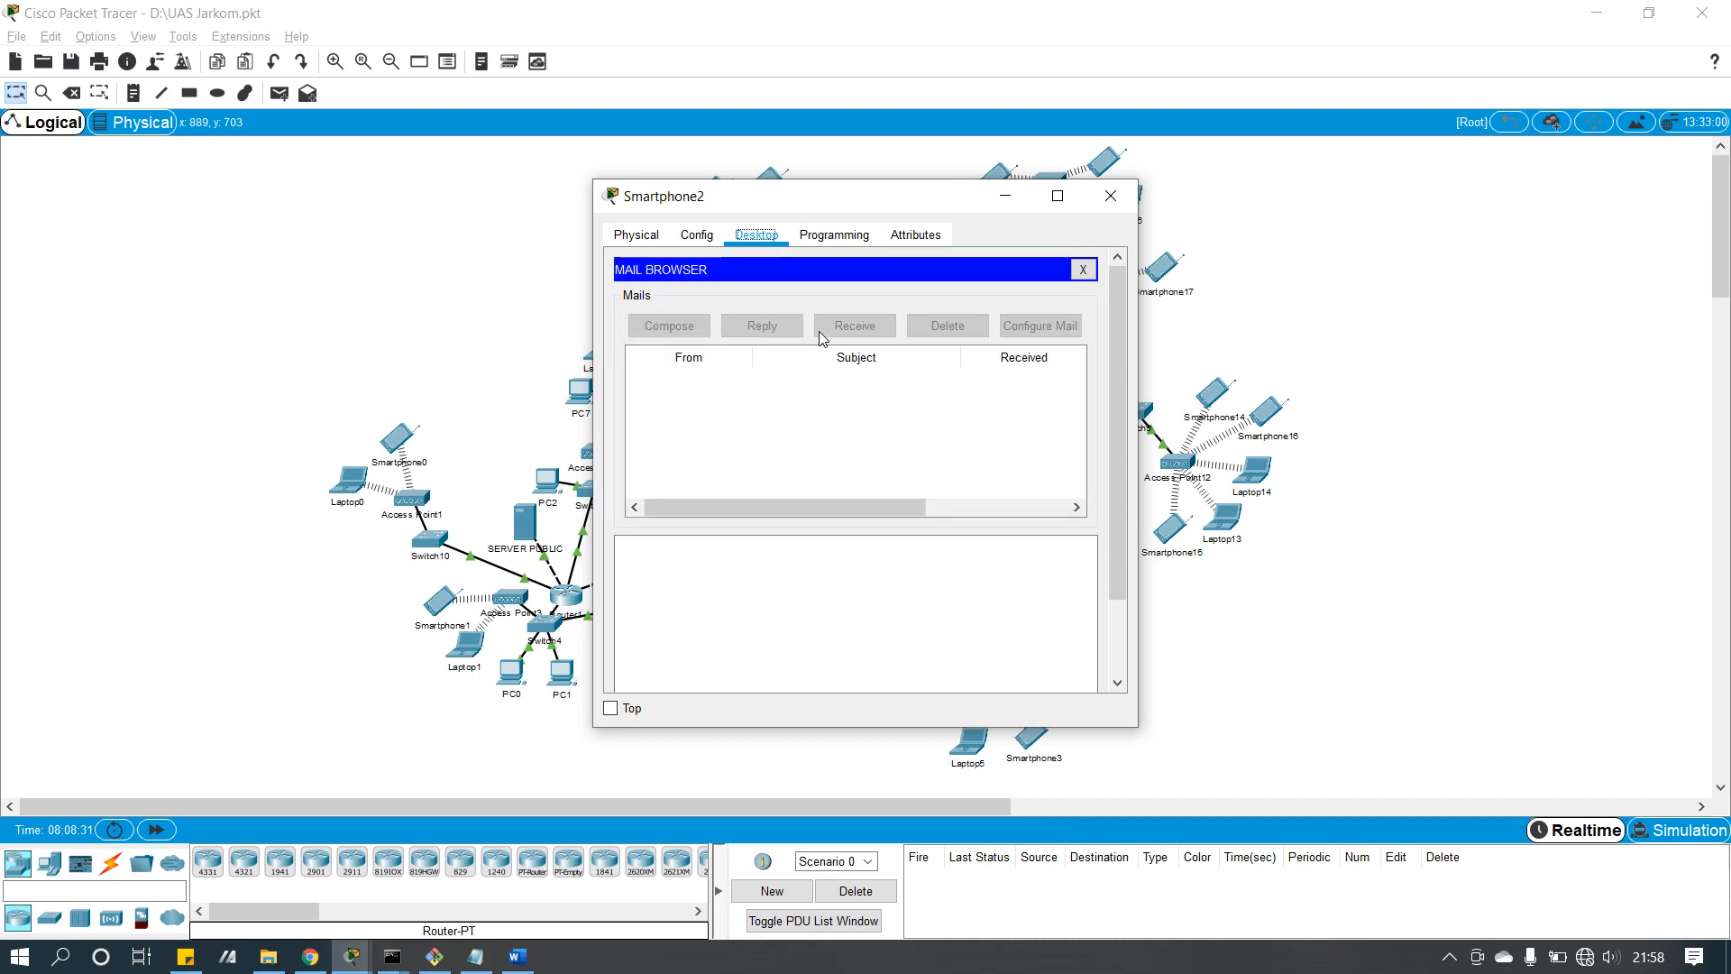
{"action": "left_click", "coordinate": [1111, 197]}
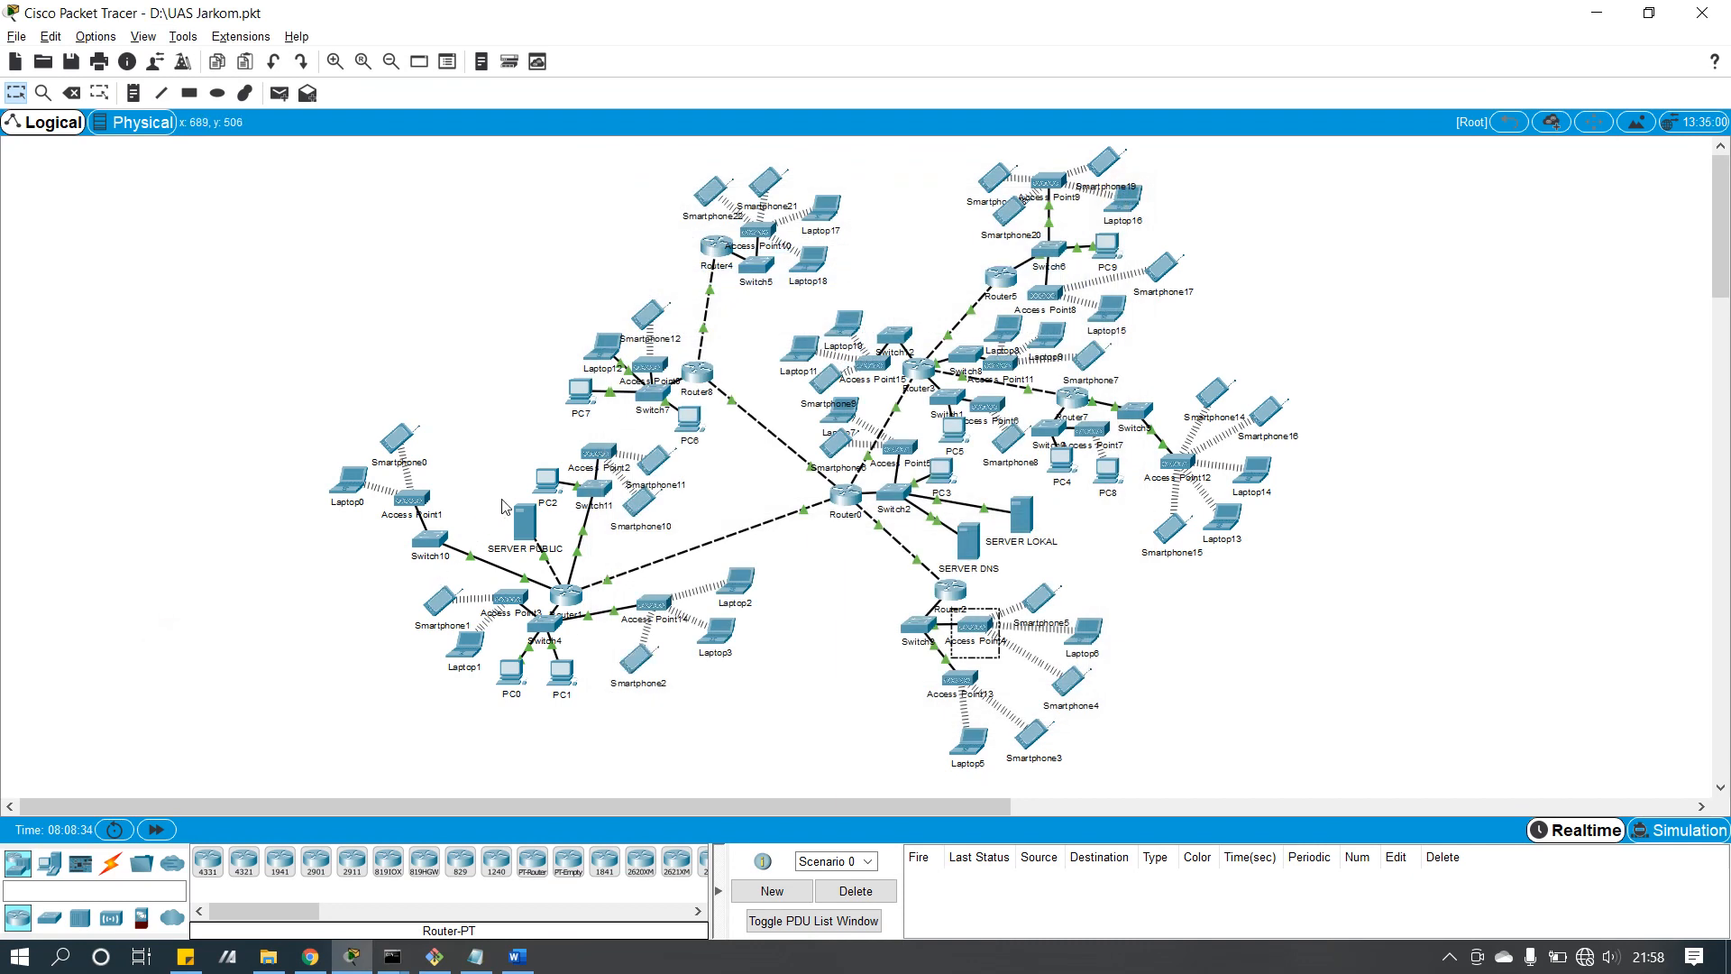
Step: Re-save Smartphone0's mail account, receive new mail and open the 'Pesan dari user 2 Kedua' message
{"action": "left_click", "coordinate": [397, 442]}
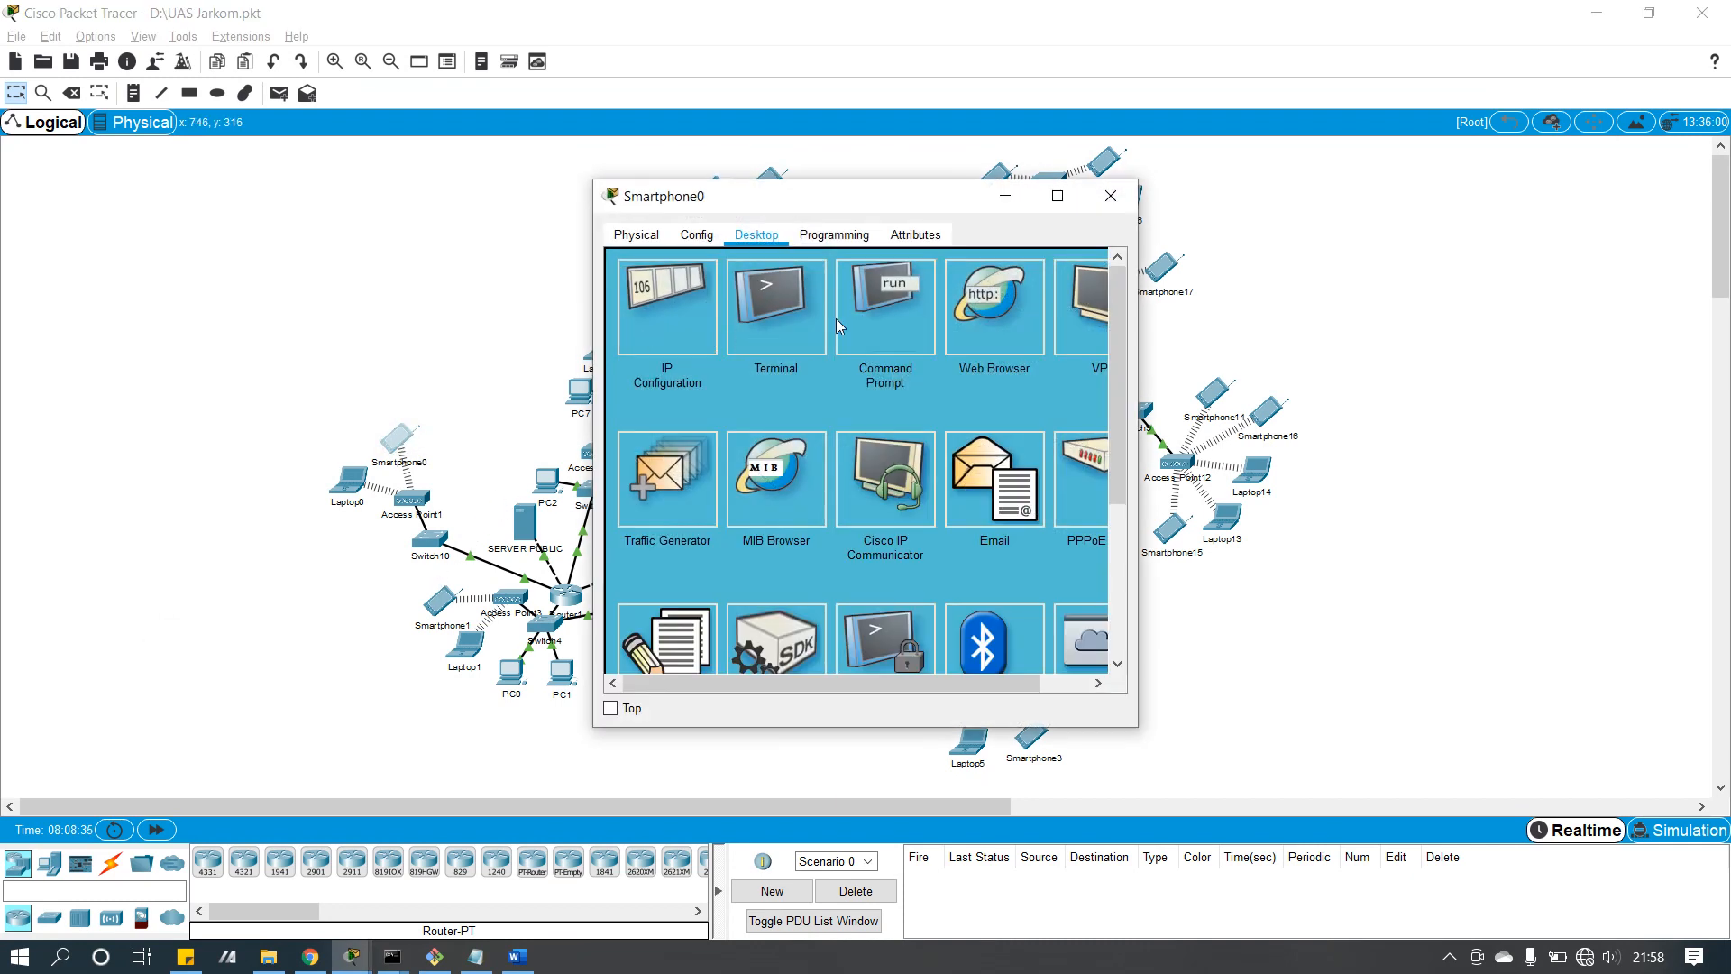
{"action": "left_click", "coordinate": [994, 478]}
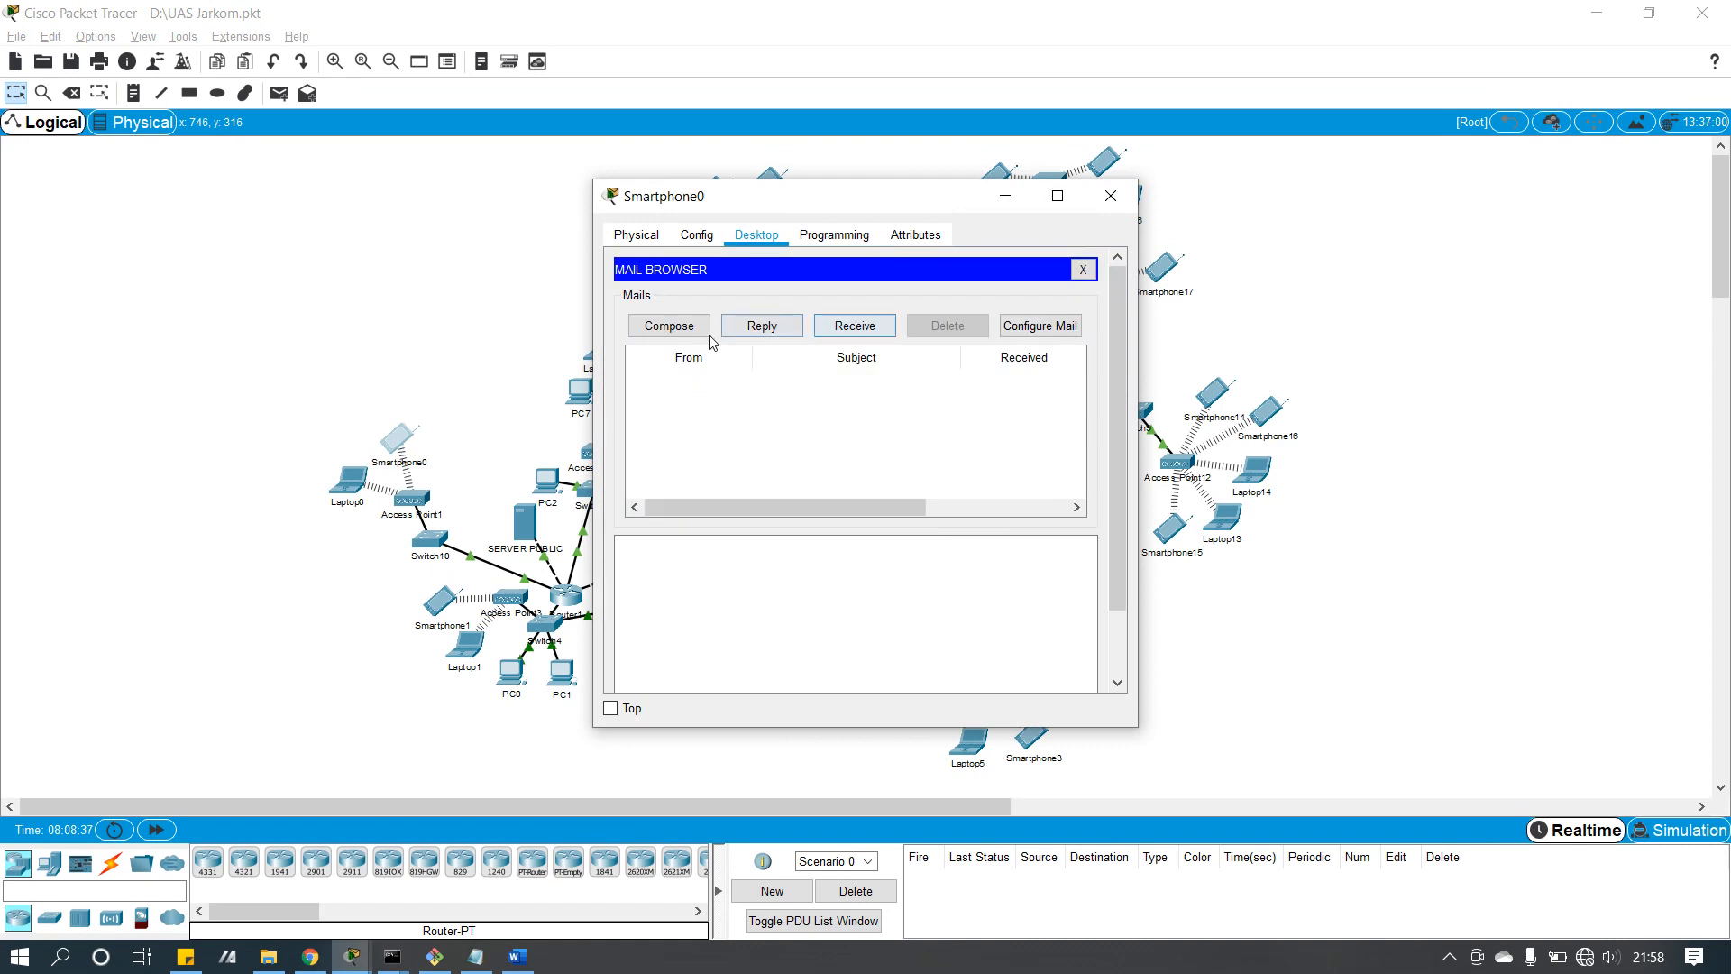
{"action": "left_click", "coordinate": [1042, 324]}
{"action": "left_click", "coordinate": [835, 330]}
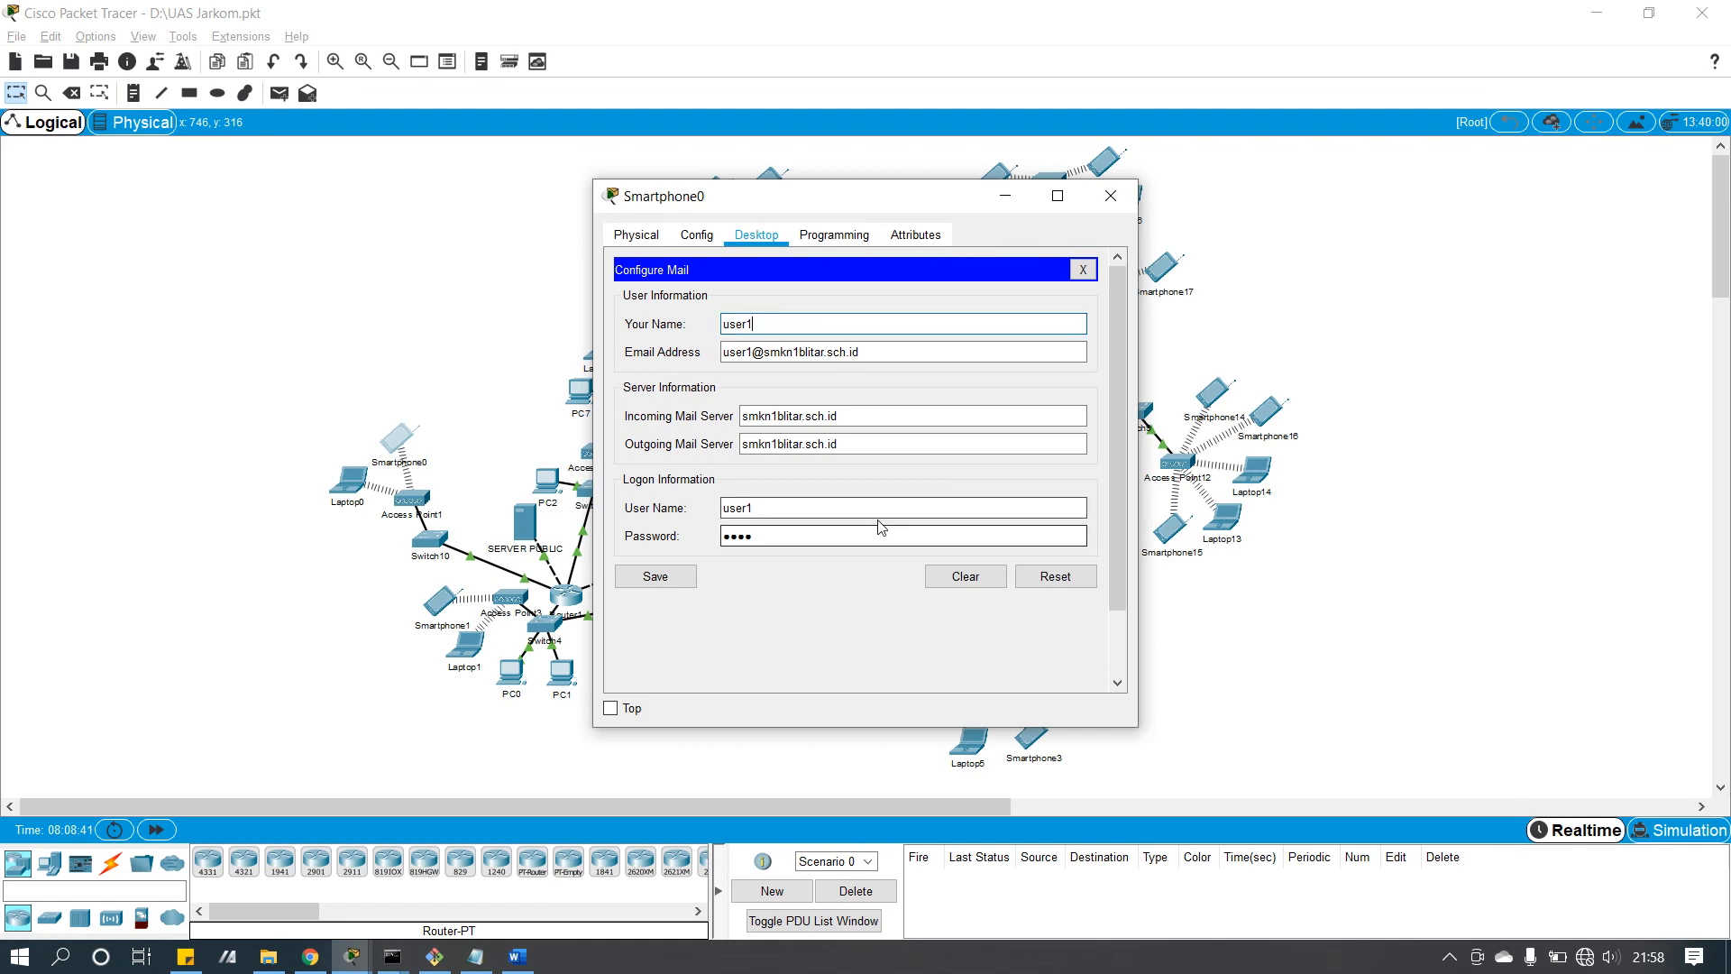
{"action": "left_click", "coordinate": [683, 578]}
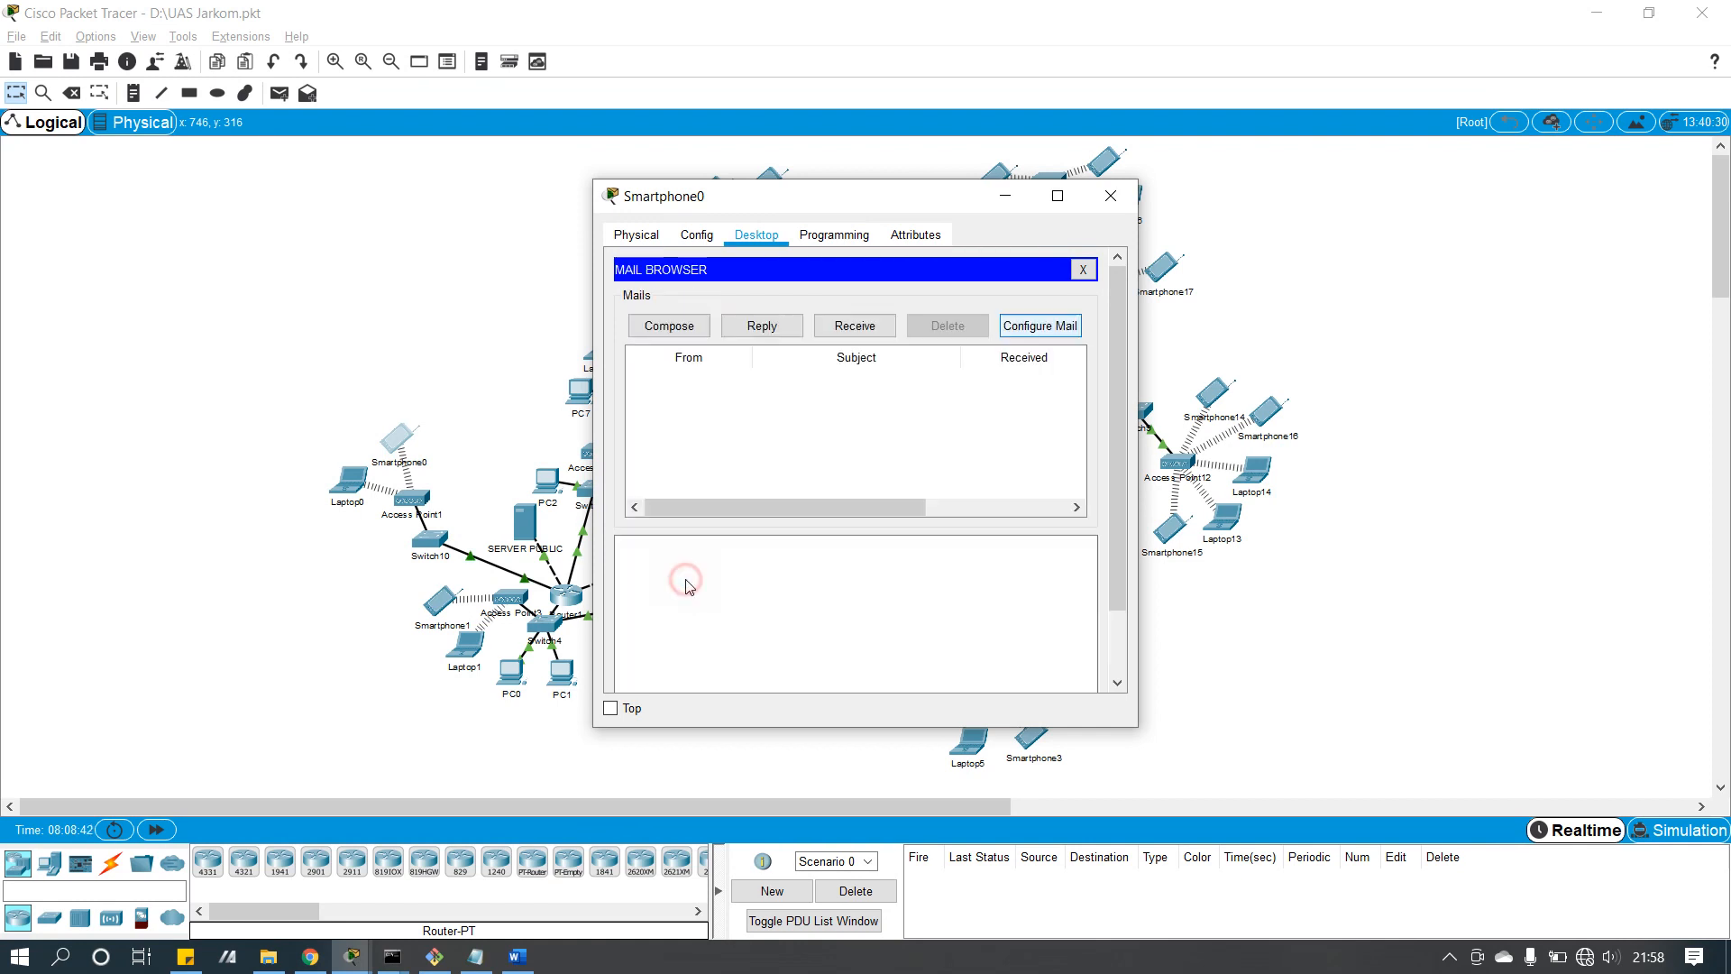
{"action": "left_click", "coordinate": [828, 326]}
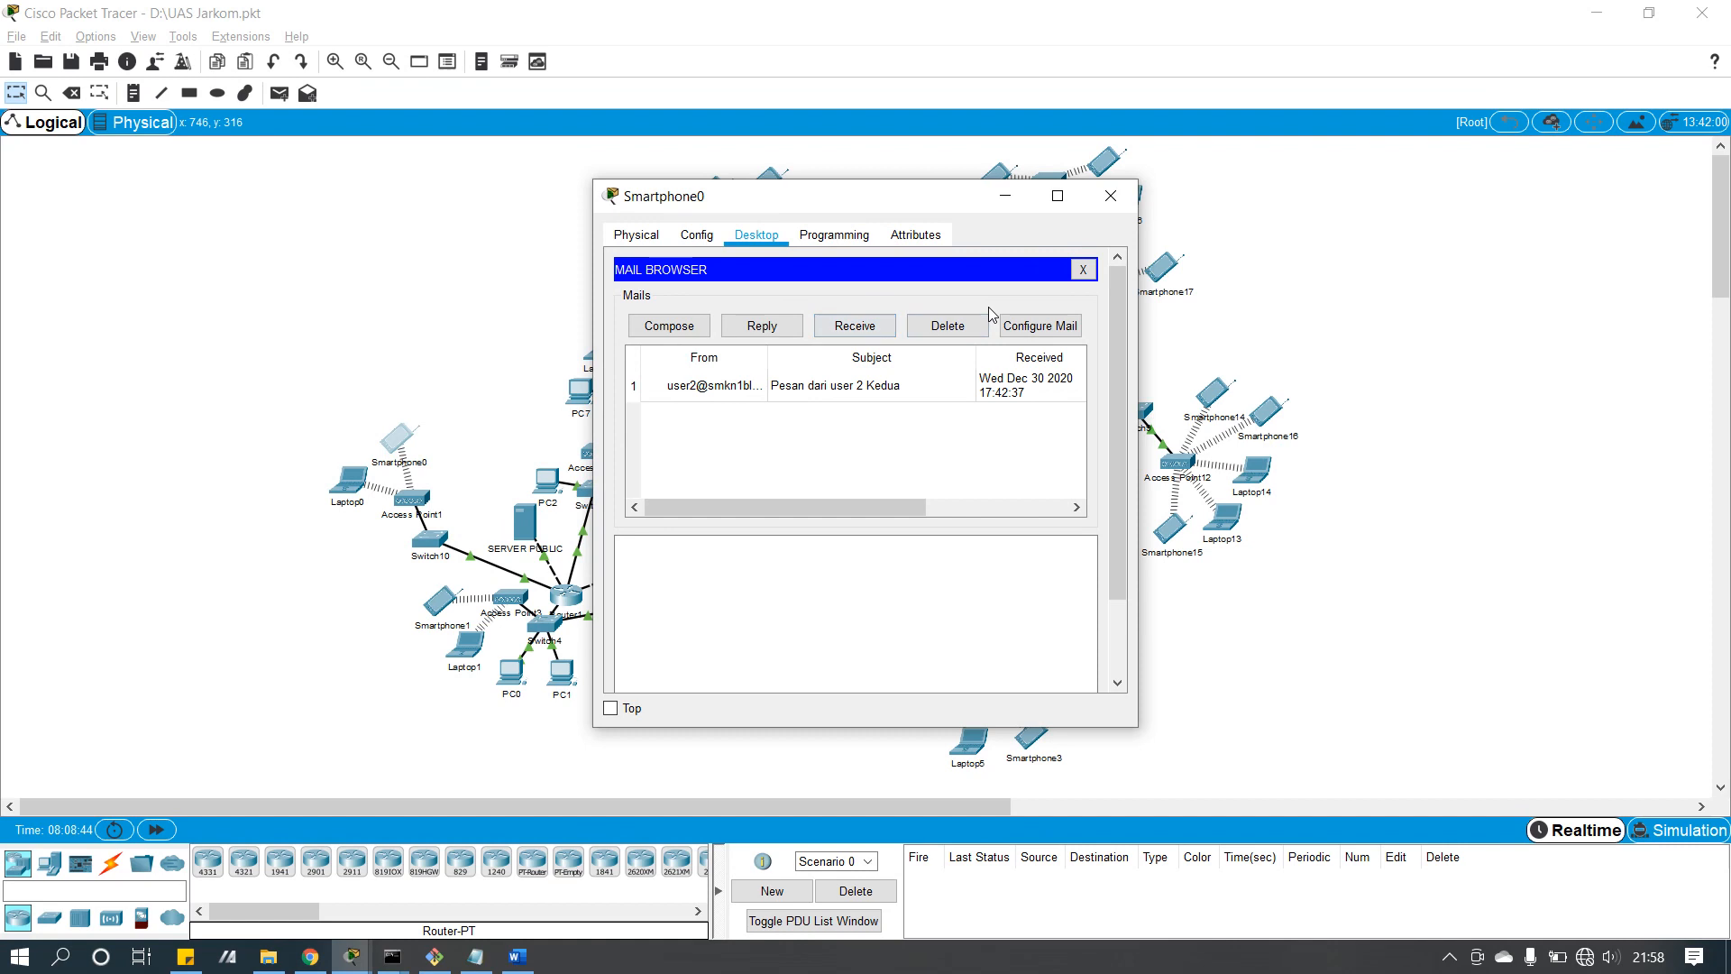
{"action": "double_click", "coordinate": [828, 387]}
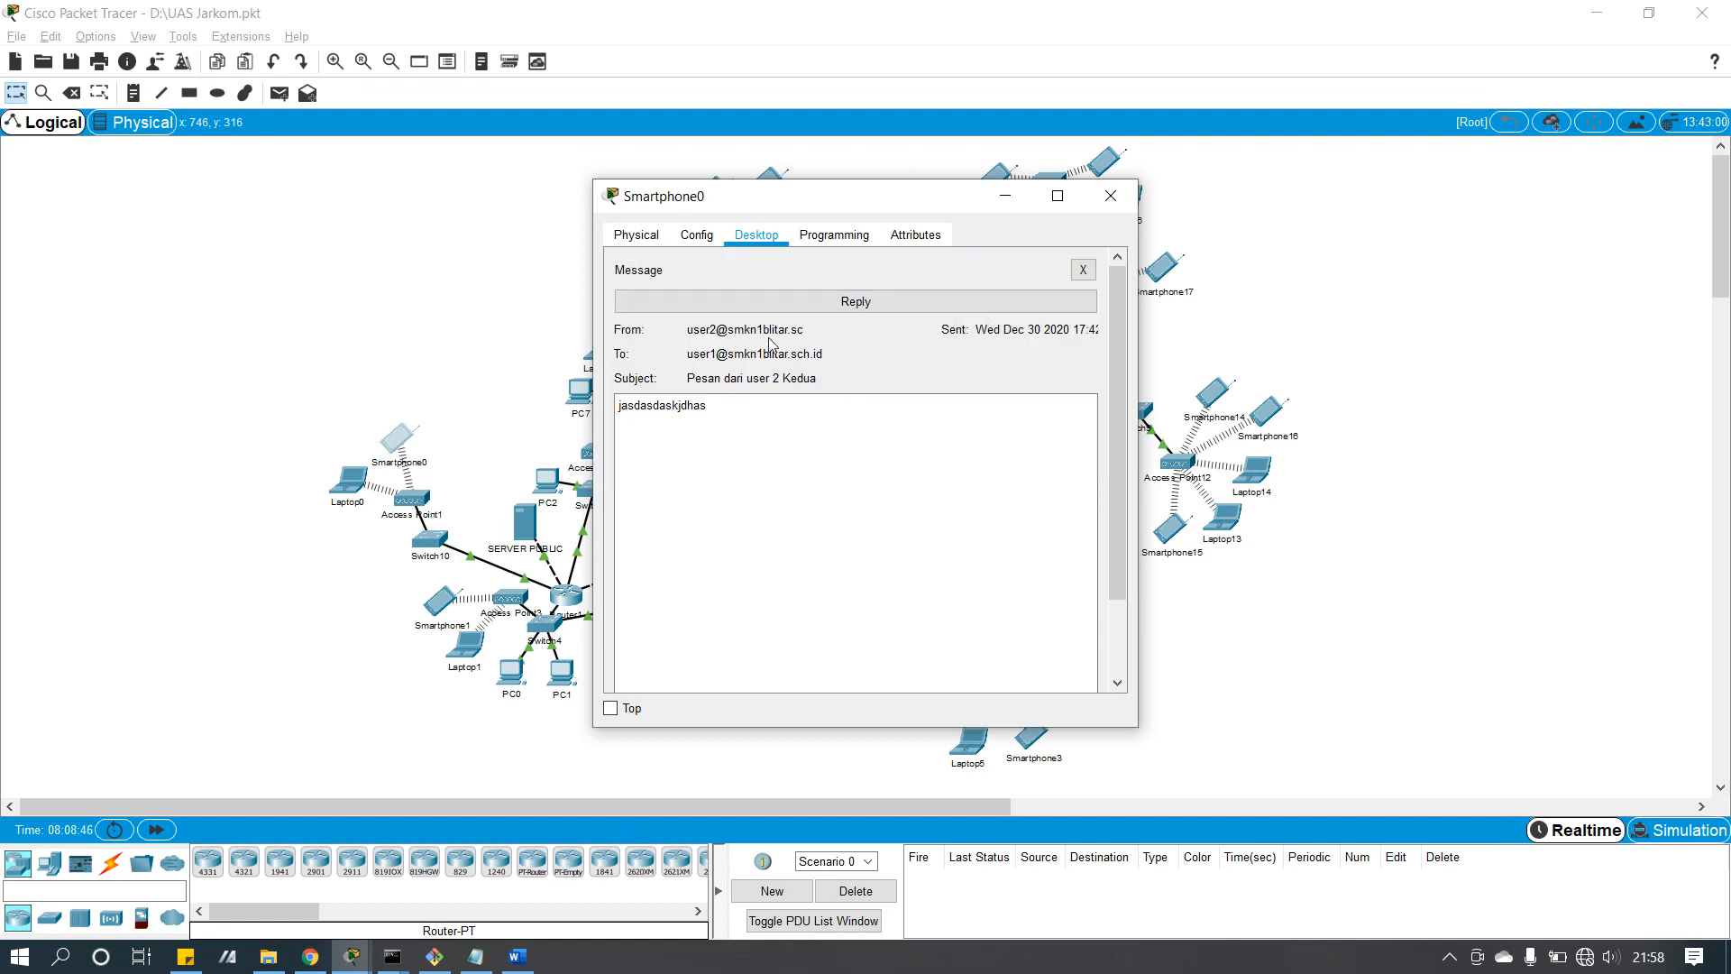
{"action": "left_click", "coordinate": [1111, 196]}
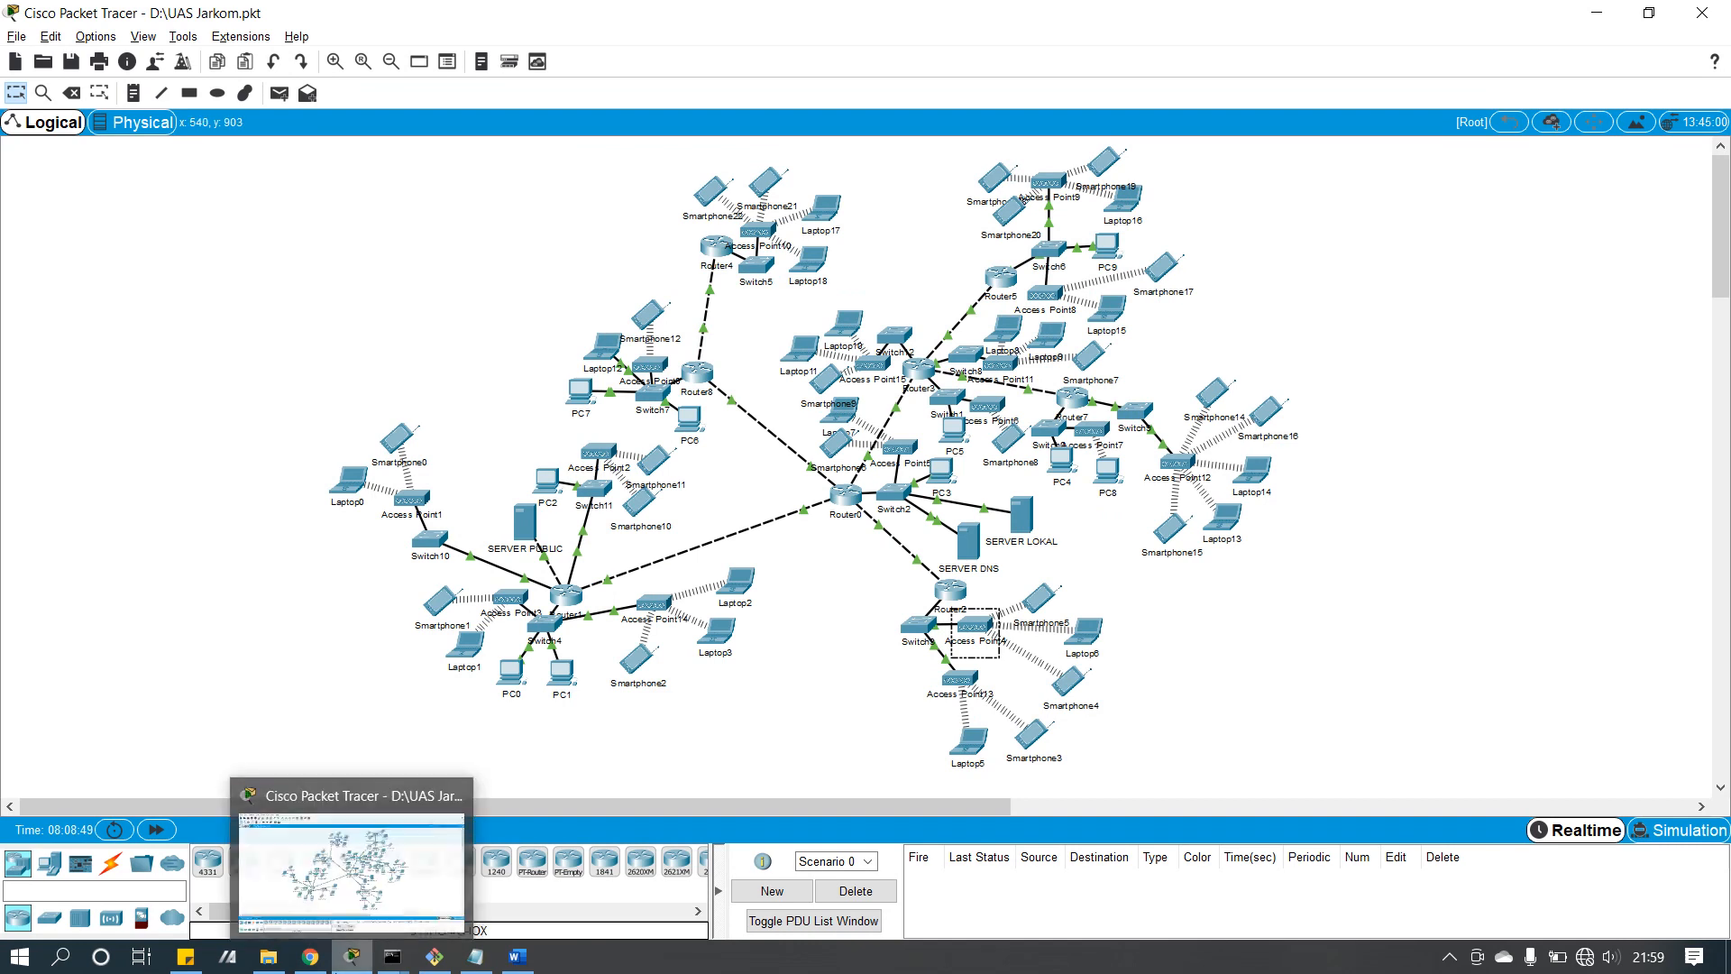
Step: Skim the Konfigurasi Jaringan section of the Word report, then minimize Word
{"action": "left_click", "coordinate": [531, 955]}
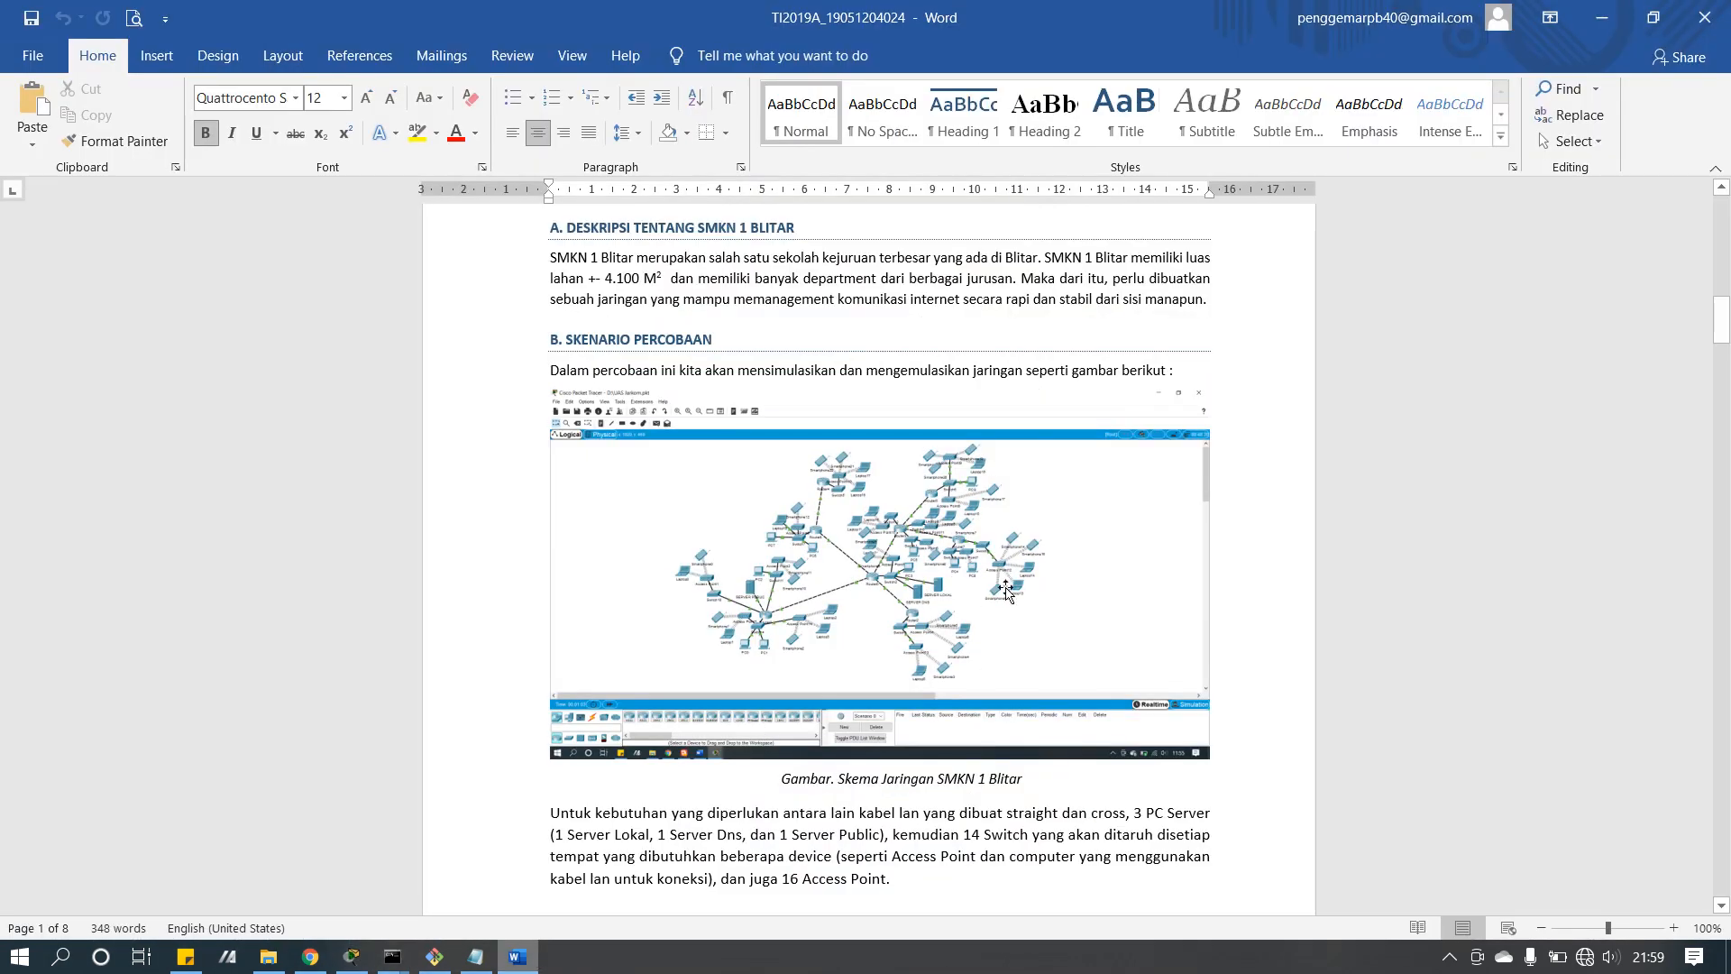
{"action": "scroll", "coordinate": [1006, 591], "scroll_direction": "down", "scroll_amount": 20}
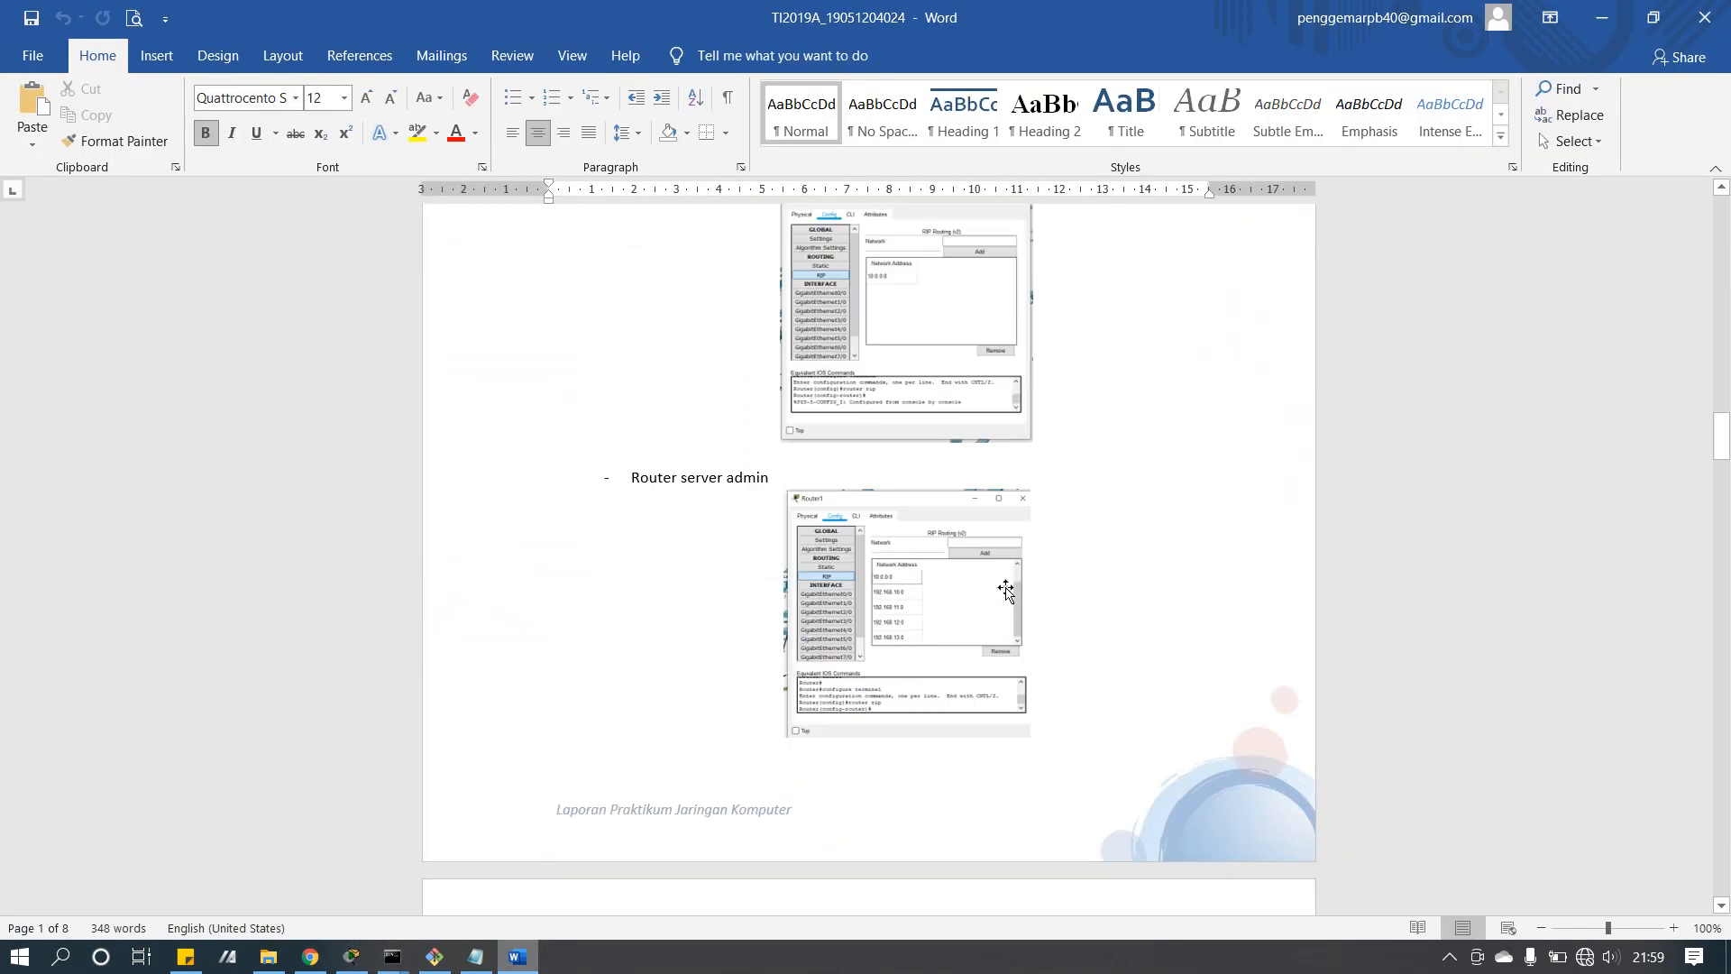
{"action": "scroll", "coordinate": [1007, 588], "scroll_direction": "up", "scroll_amount": 15}
{"action": "scroll", "coordinate": [1005, 588], "scroll_direction": "down", "scroll_amount": 7}
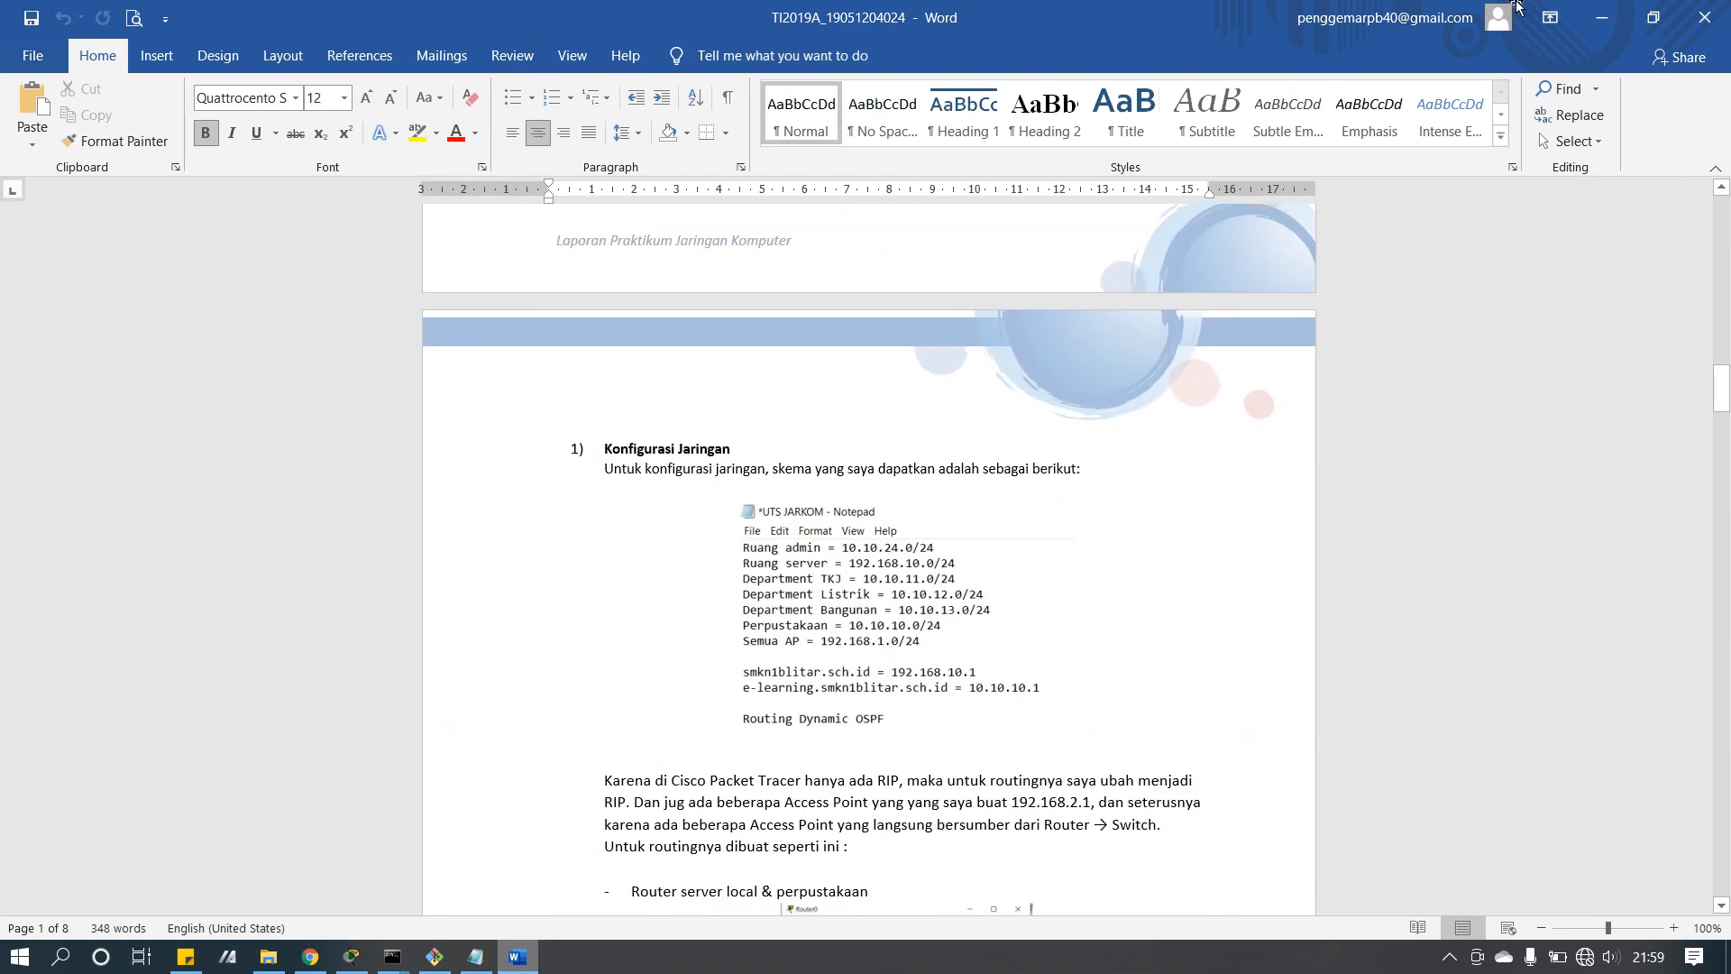
{"action": "left_click", "coordinate": [1601, 16]}
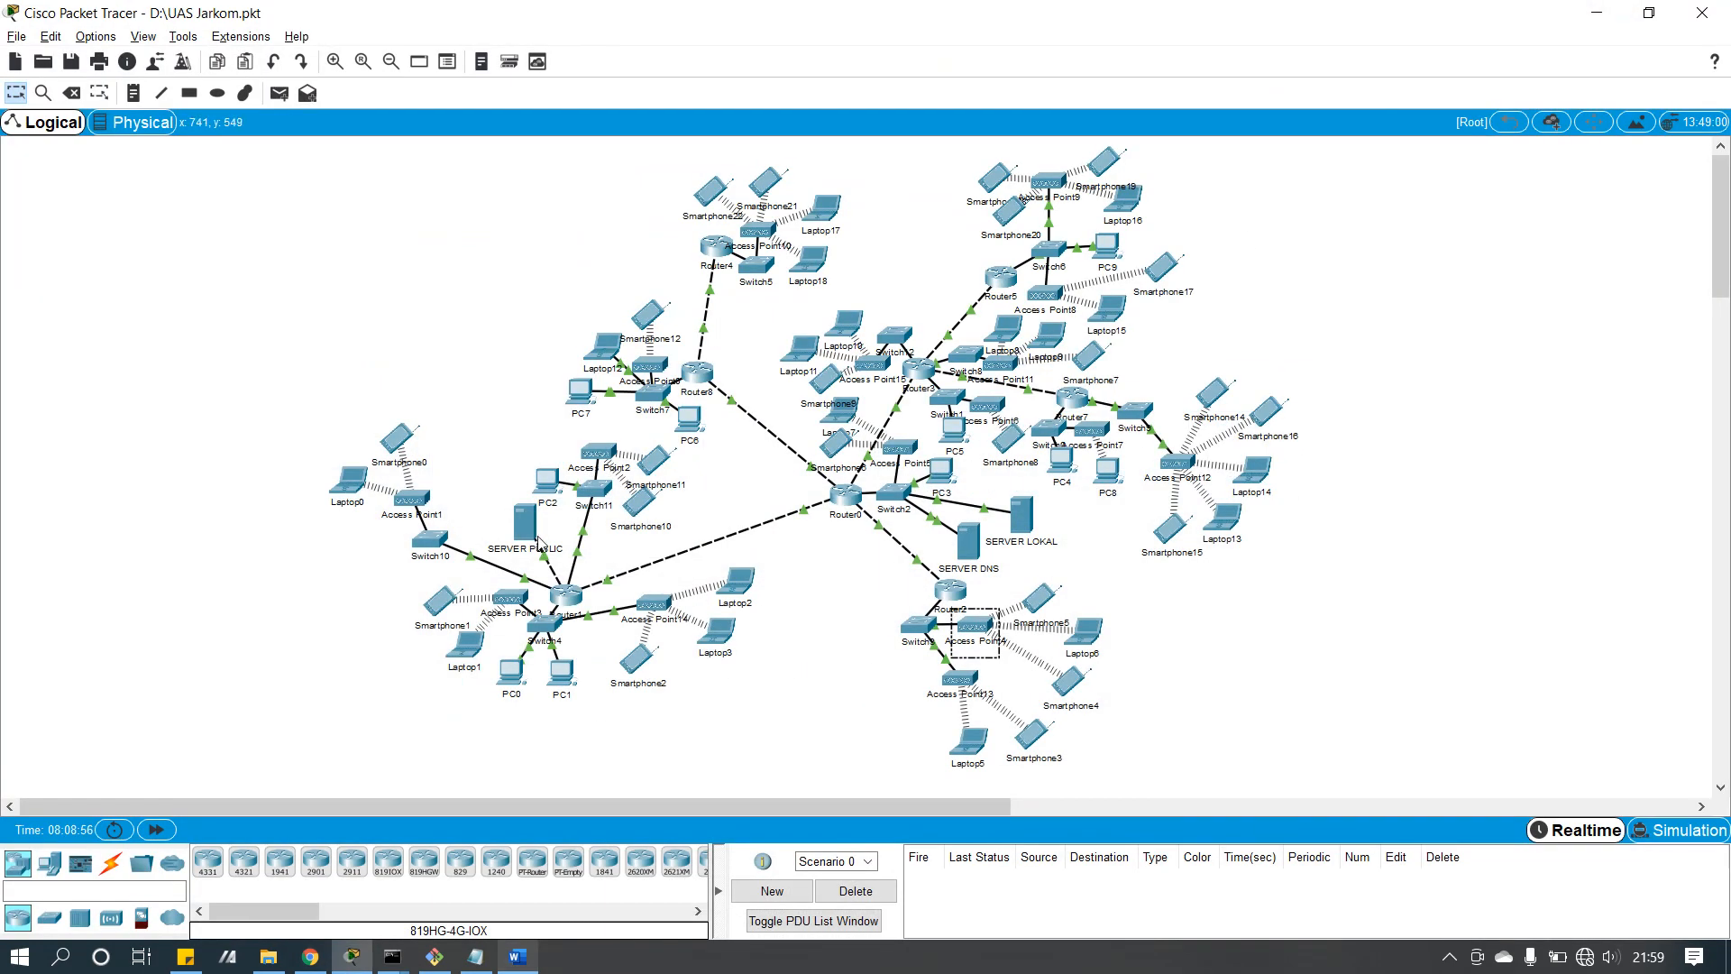
Step: Review Router8's RIP networks 10.0.0.0, 192.168.1.0 and 192.168.2.0
{"action": "mouse_move", "coordinate": [534, 535]}
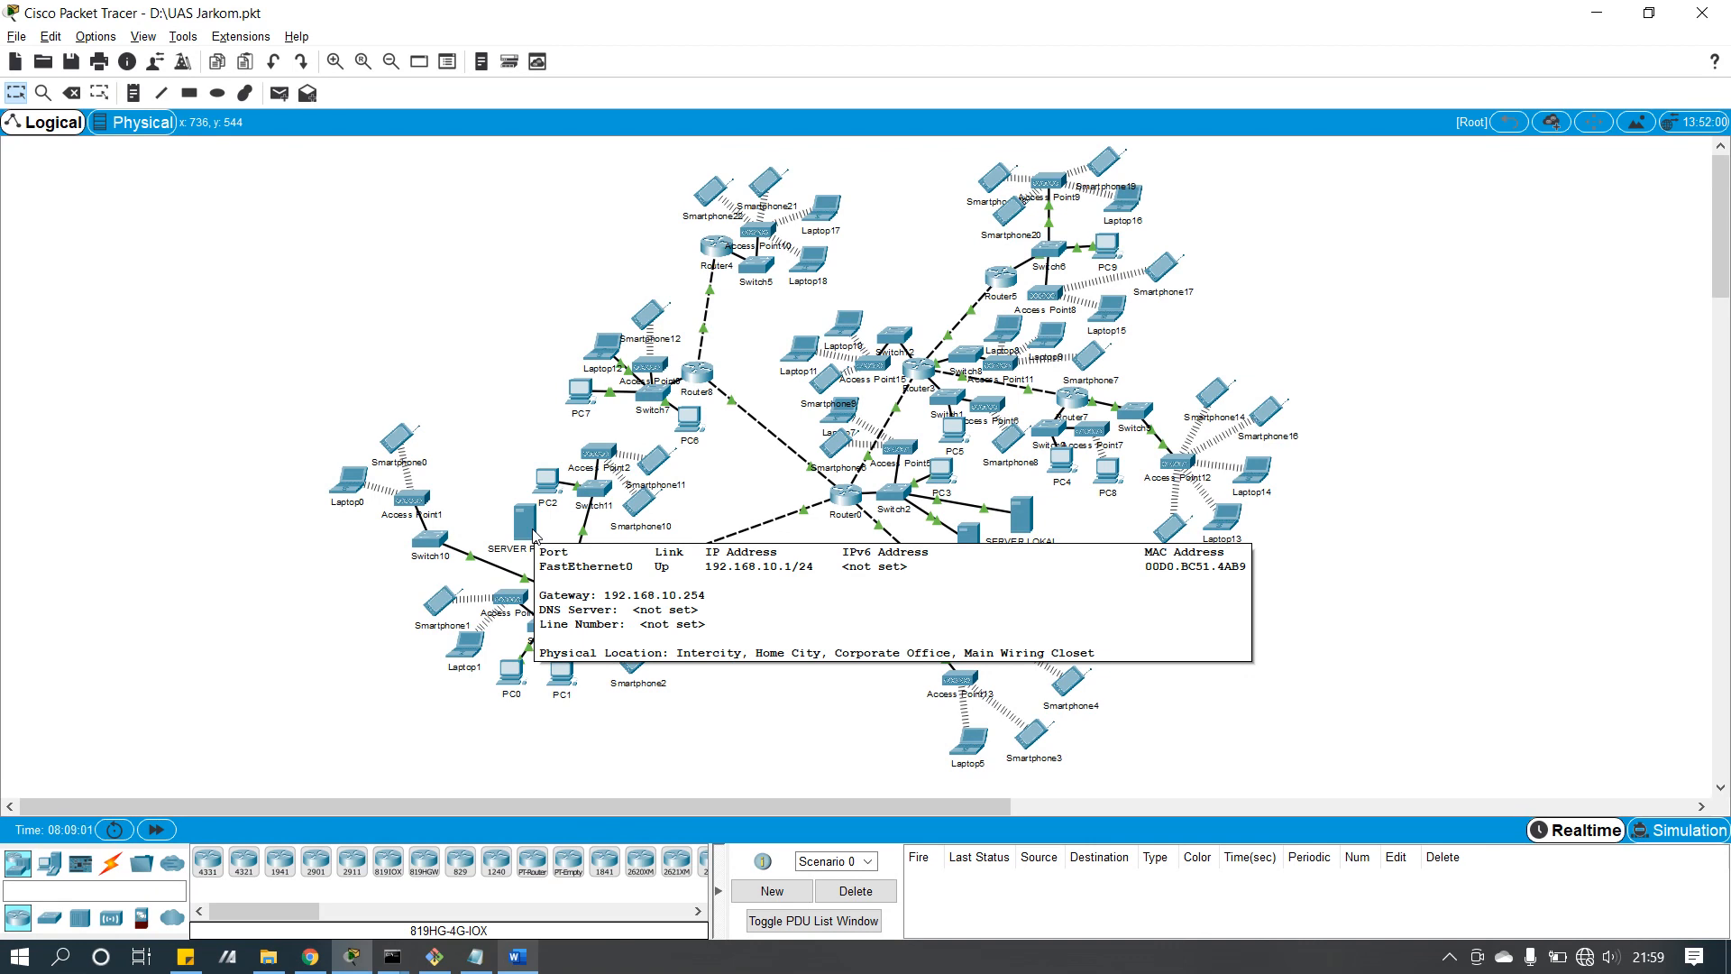
{"action": "left_click", "coordinate": [701, 358]}
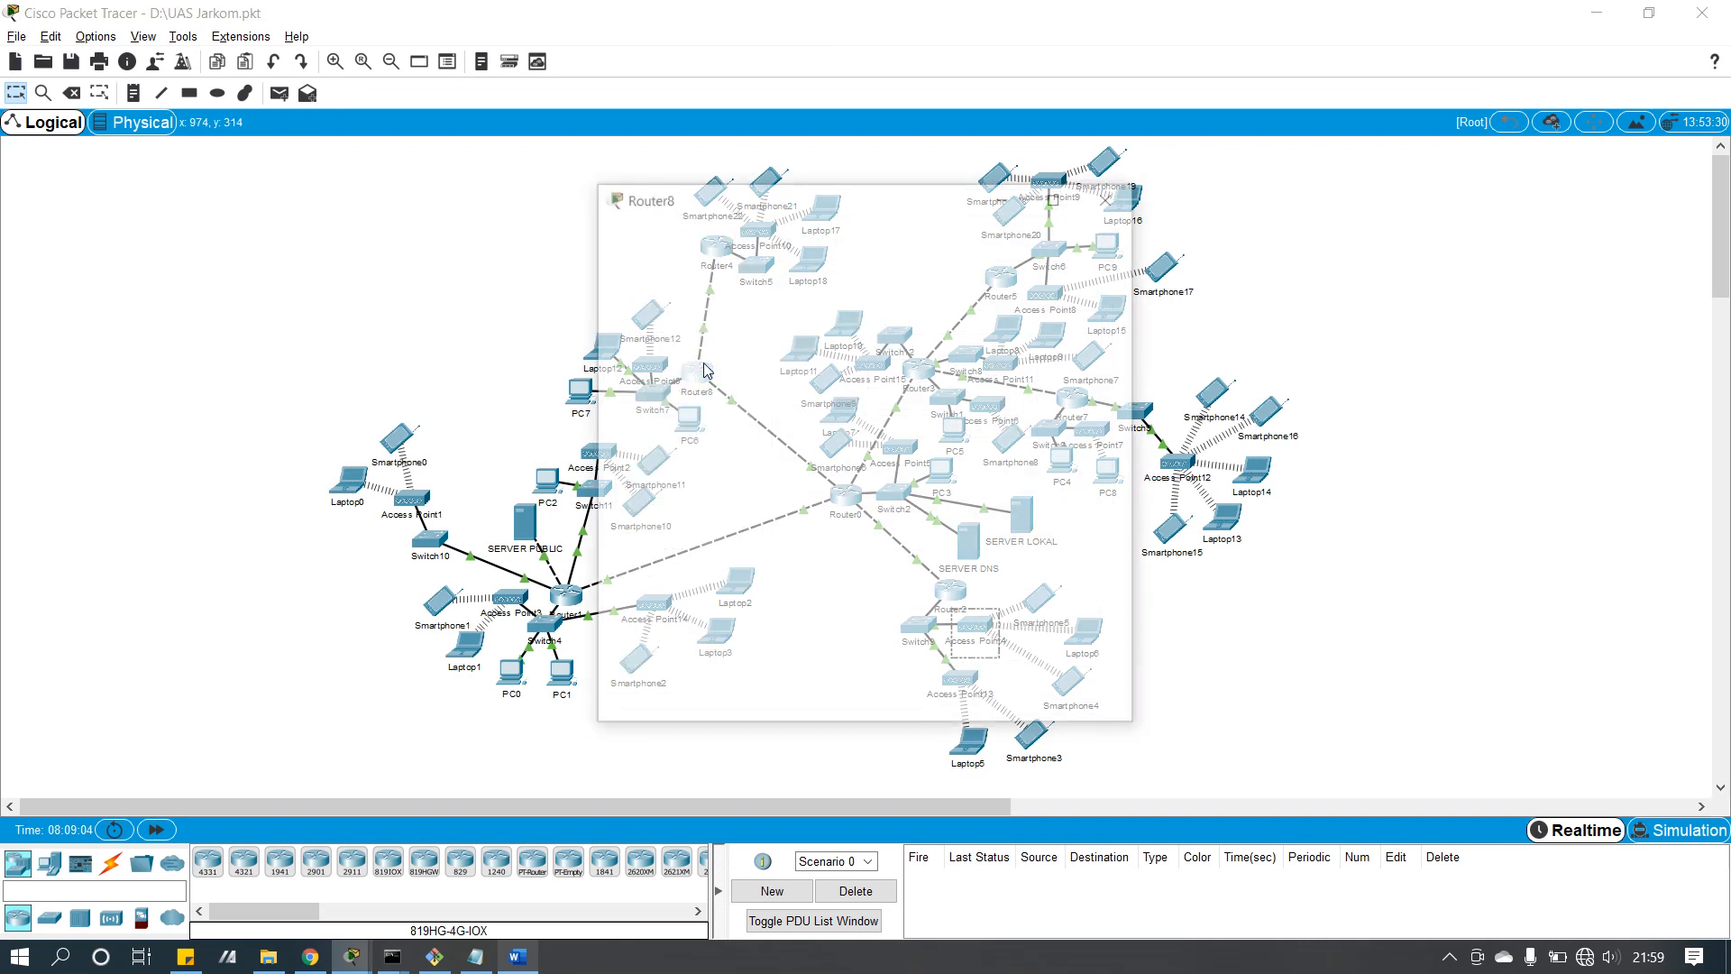
{"action": "left_click", "coordinate": [706, 365]}
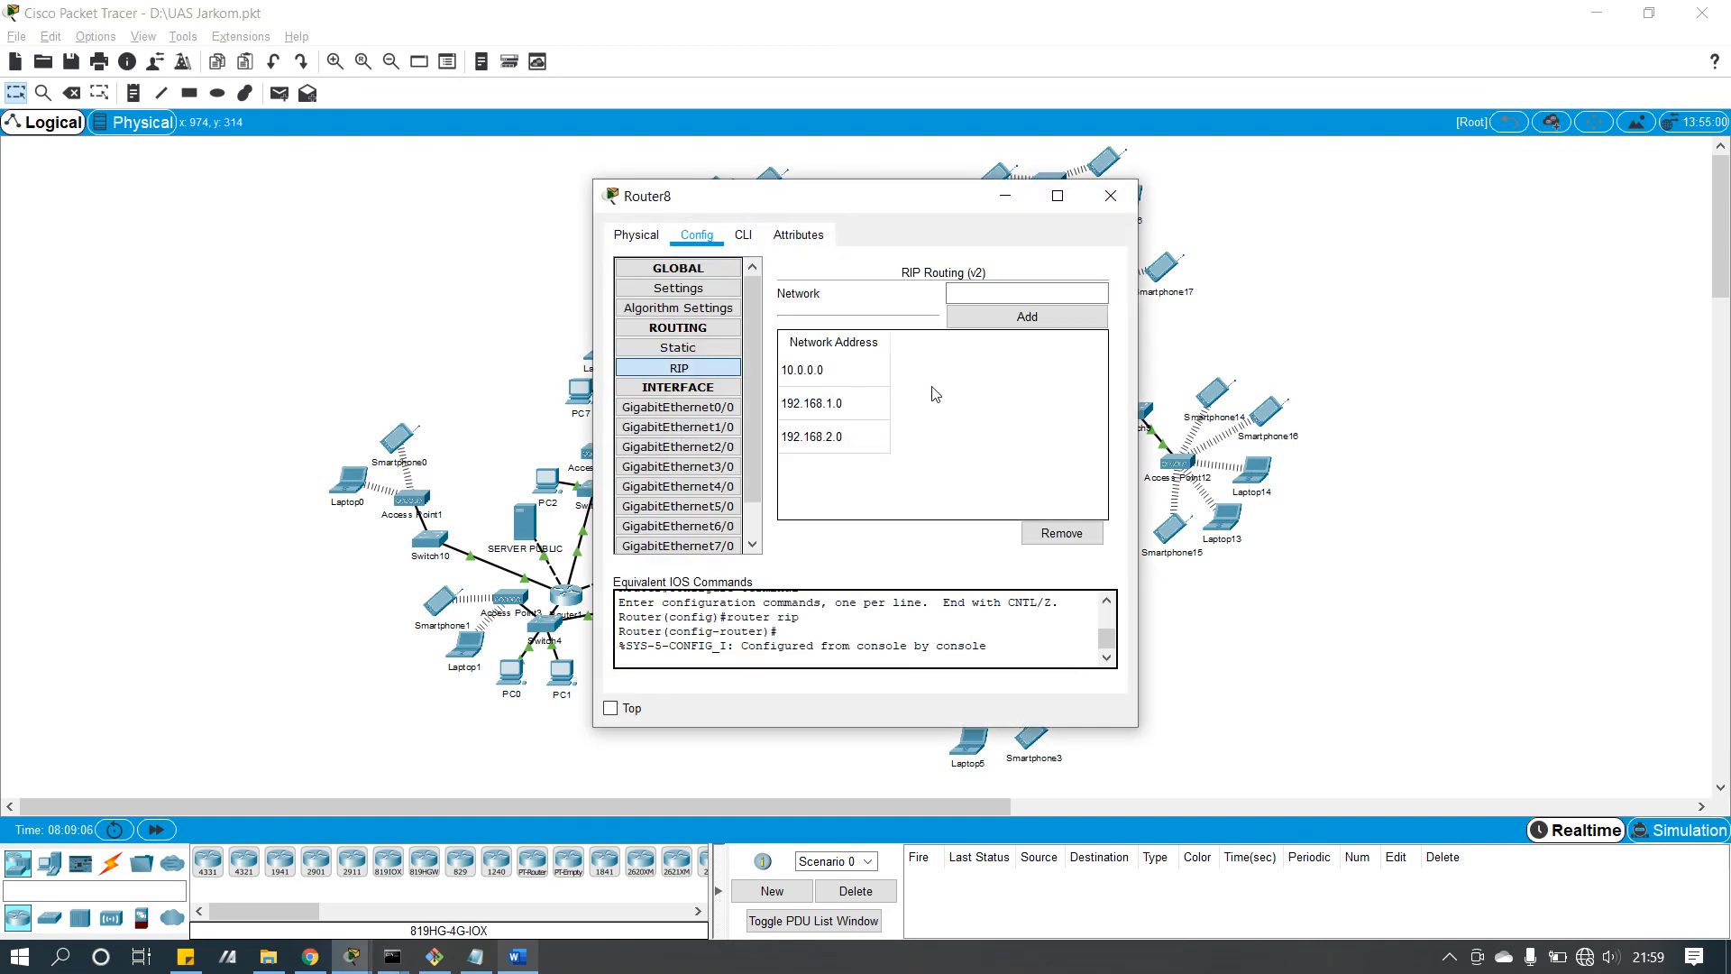
{"action": "left_click", "coordinate": [1109, 196]}
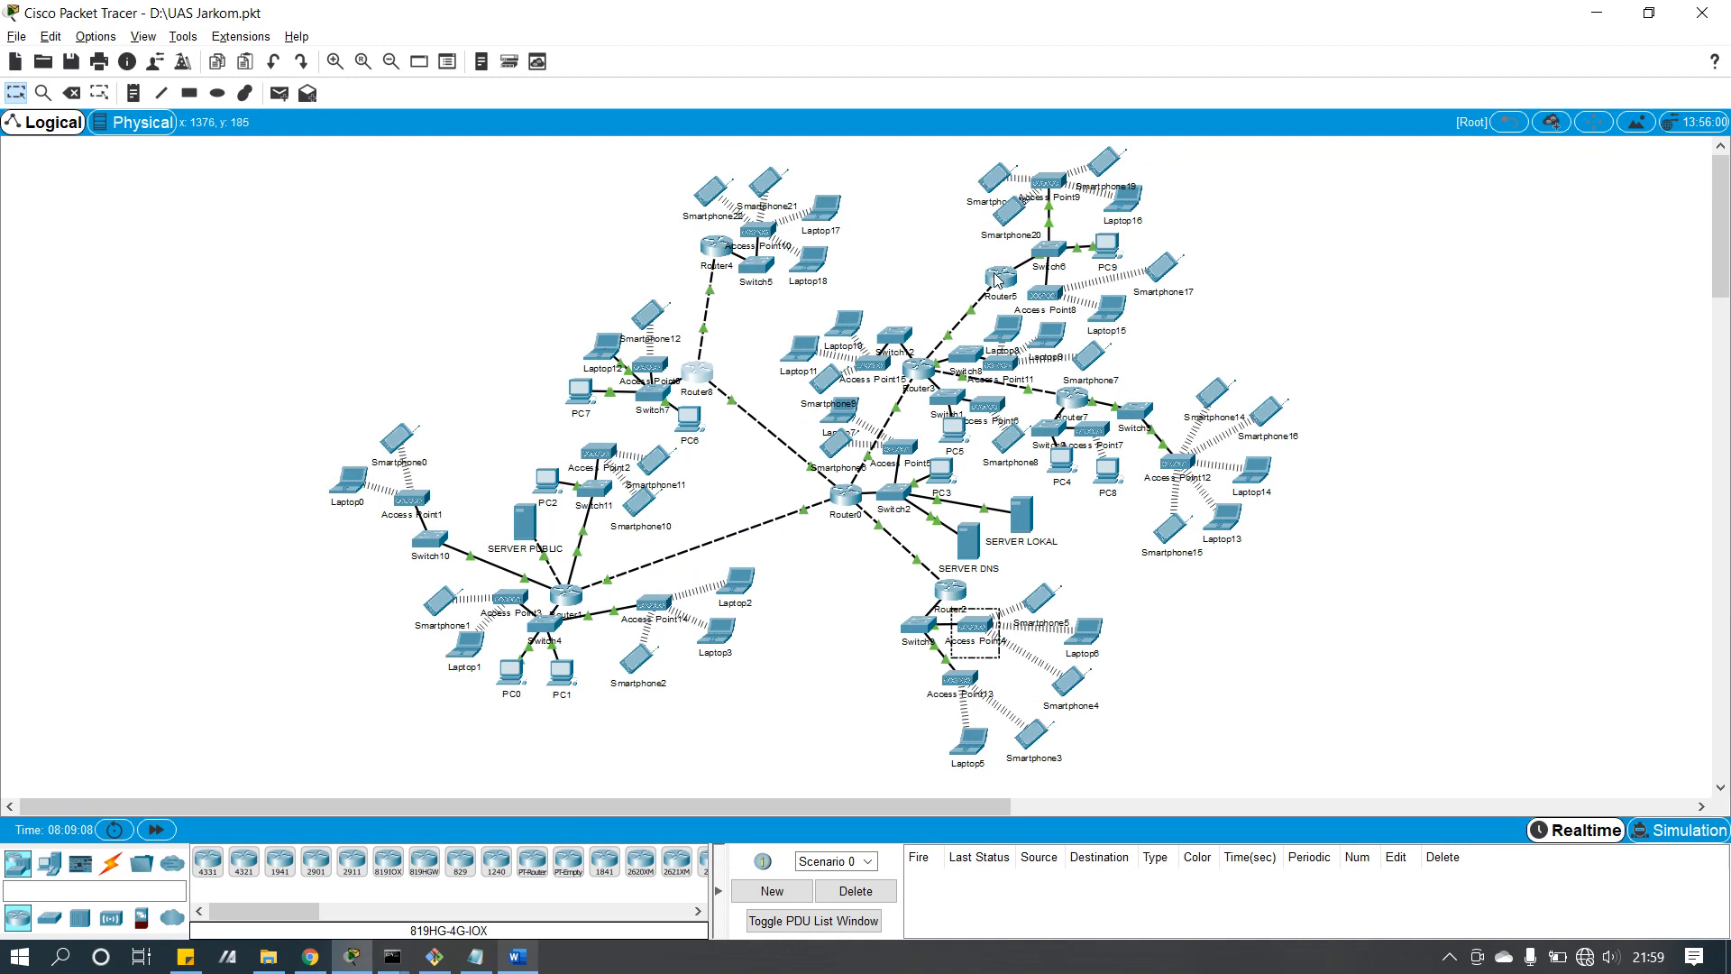
Step: Glance at Router5's configuration, marquee-select some devices, then switch to the Figma floor map
{"action": "left_click", "coordinate": [1000, 282]}
{"action": "left_click", "coordinate": [1113, 196]}
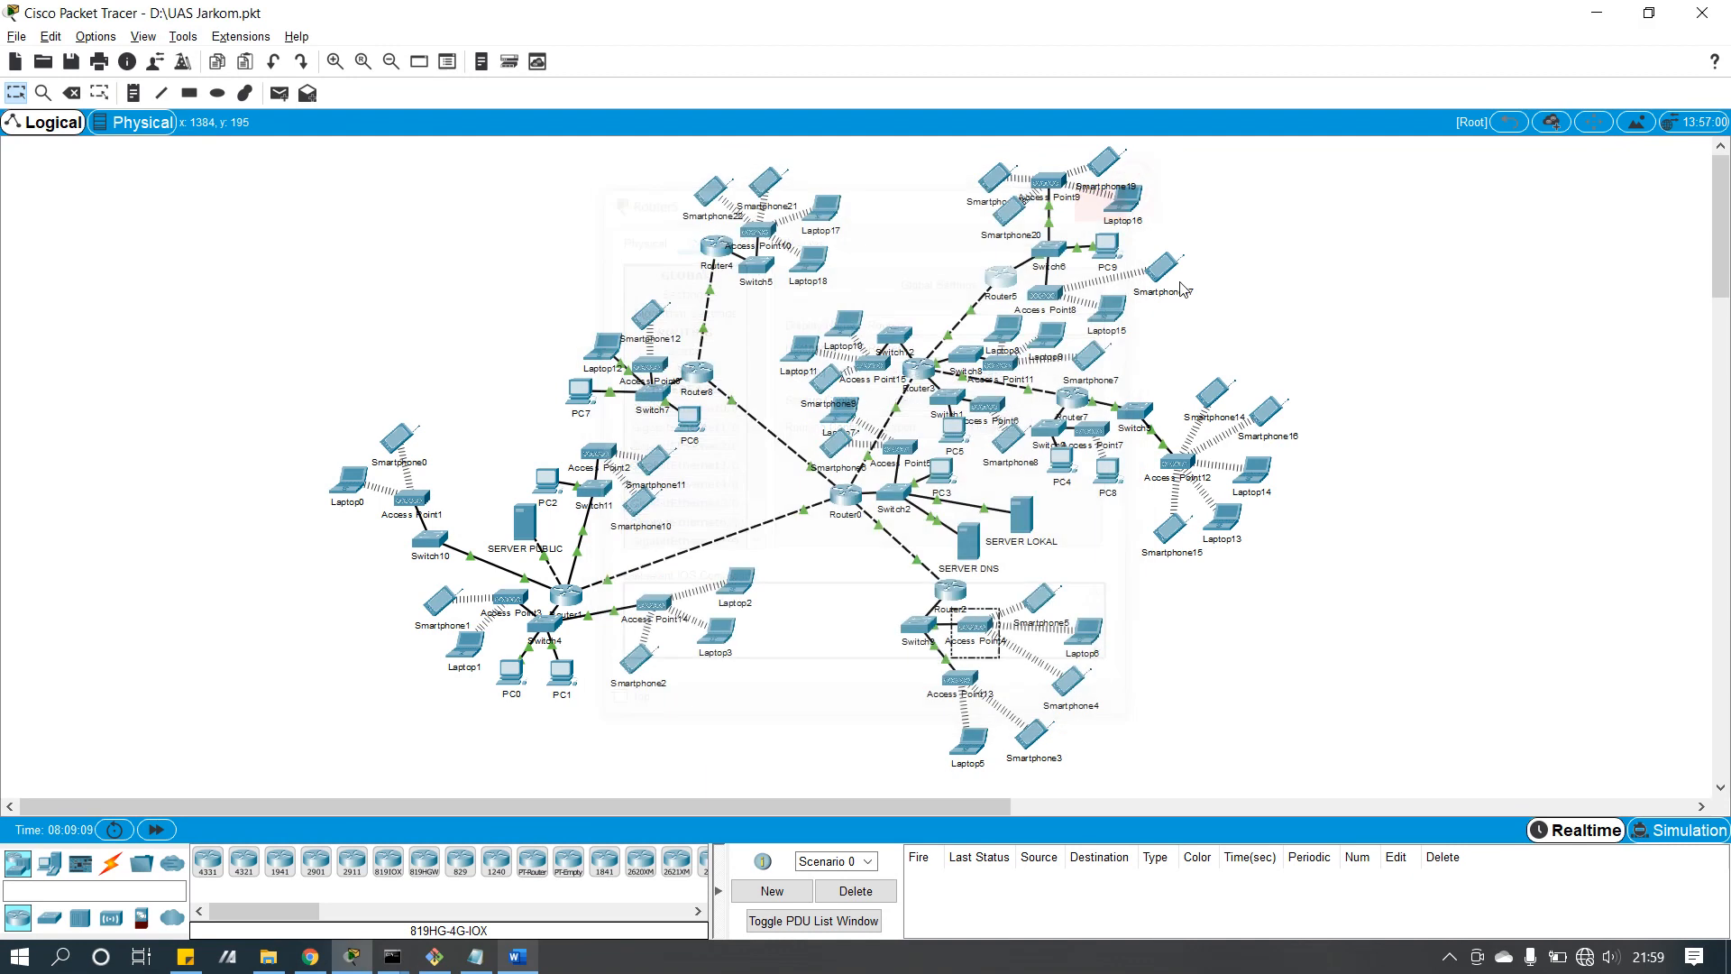
{"action": "left_click_drag", "start_coordinate": [1321, 795], "coordinate": [1420, 802]}
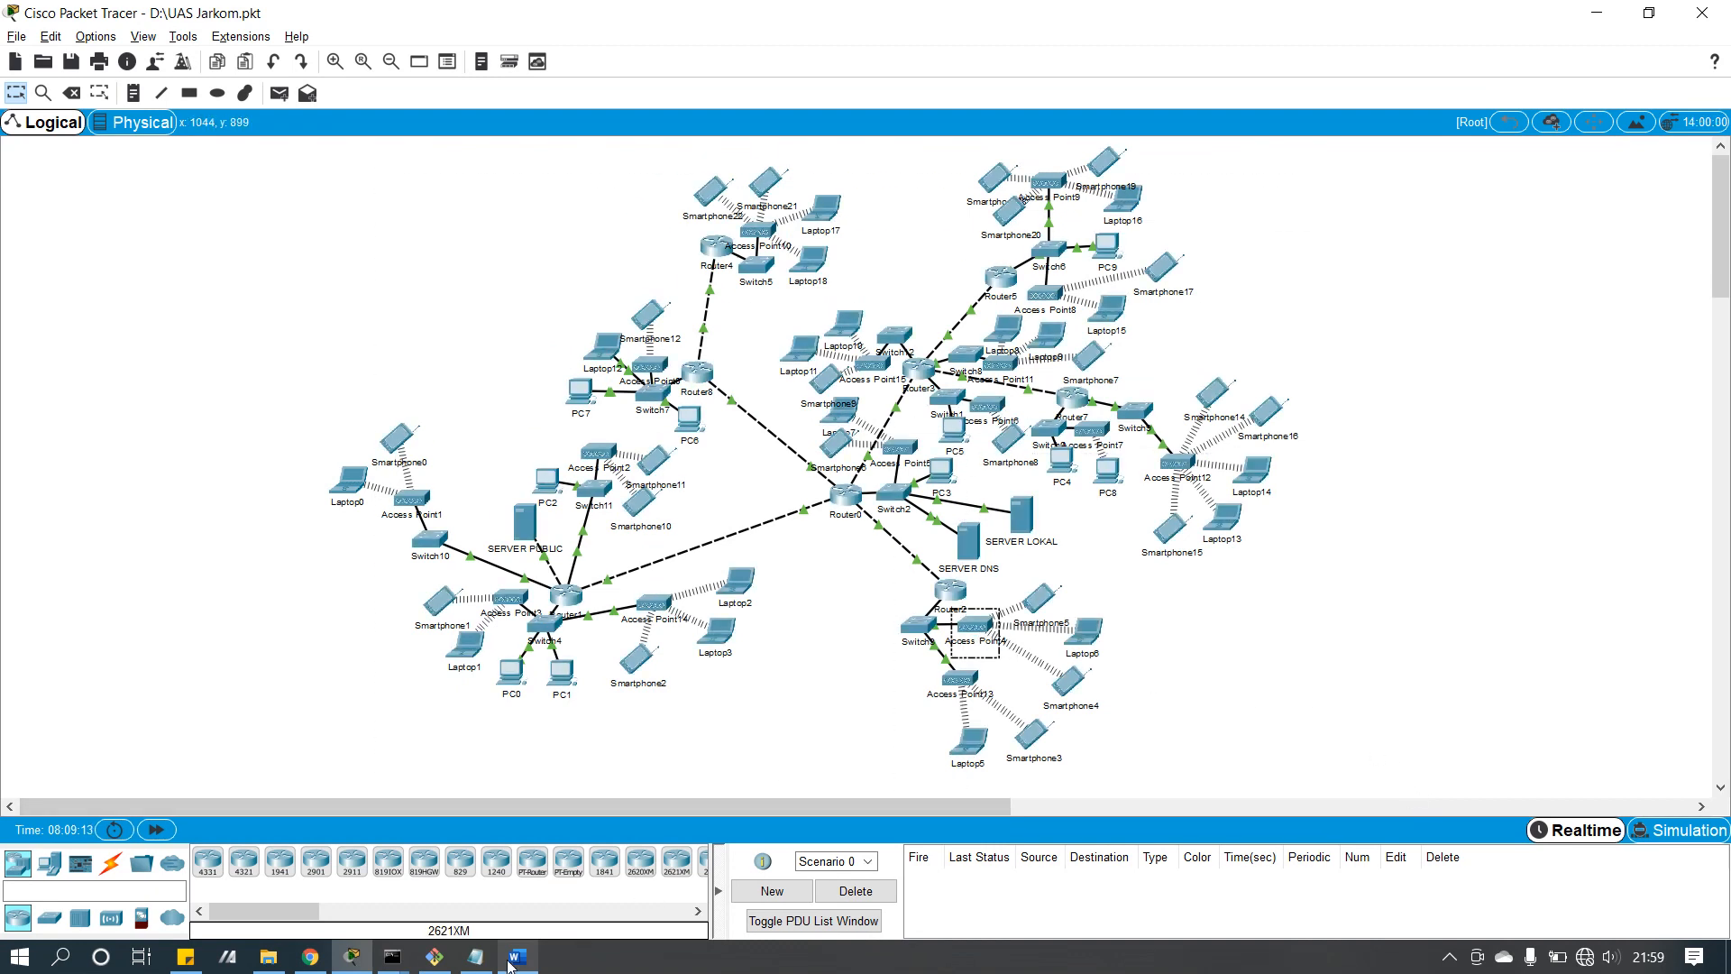
{"action": "left_click", "coordinate": [310, 959]}
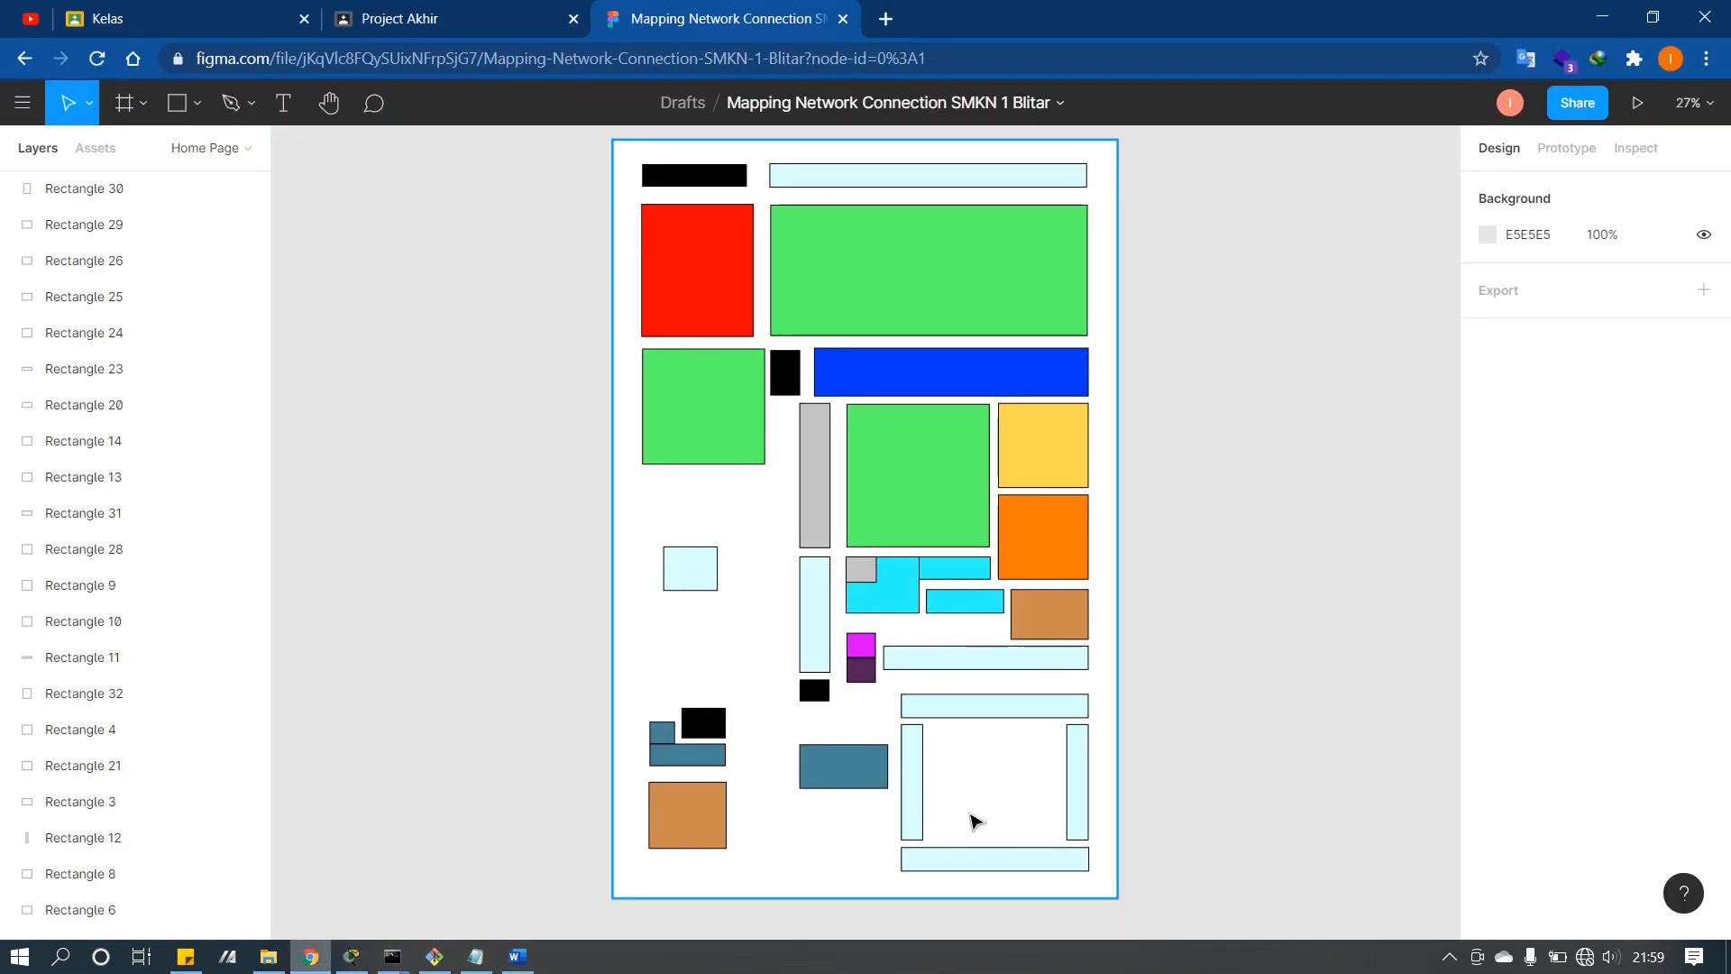
Step: Compare Packet Tracer with the Figma map, then select the 250 × 74 cyan room block
{"action": "left_click", "coordinate": [309, 957]}
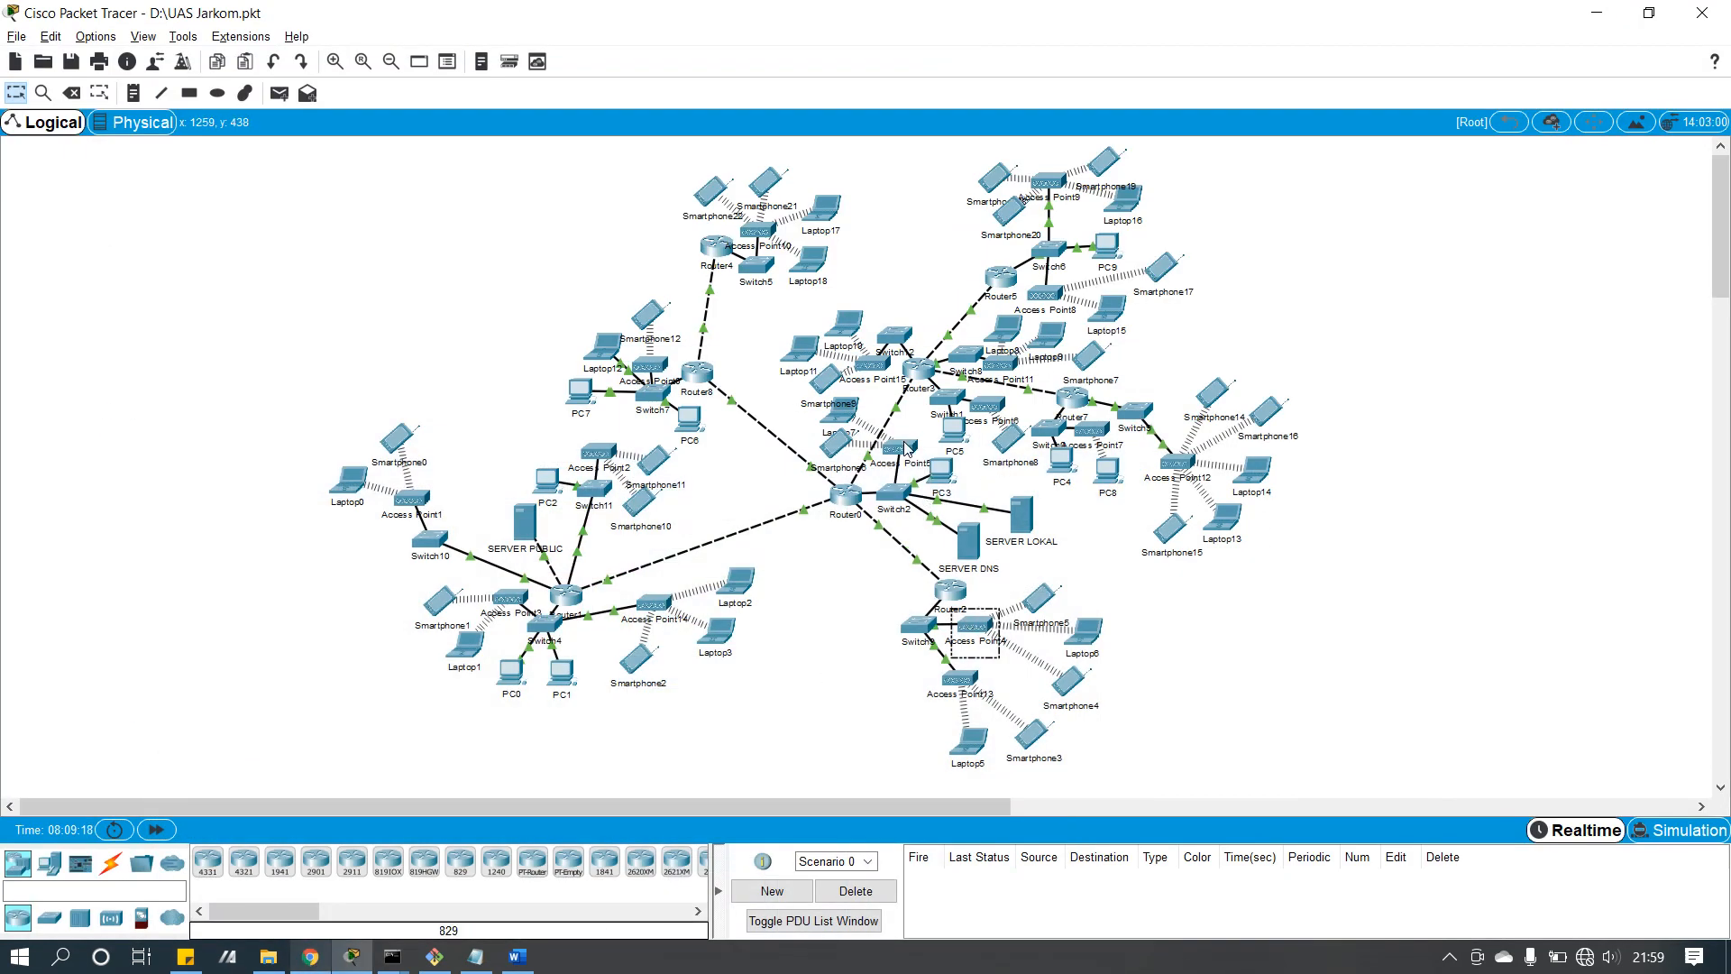
{"action": "left_click", "coordinate": [321, 950]}
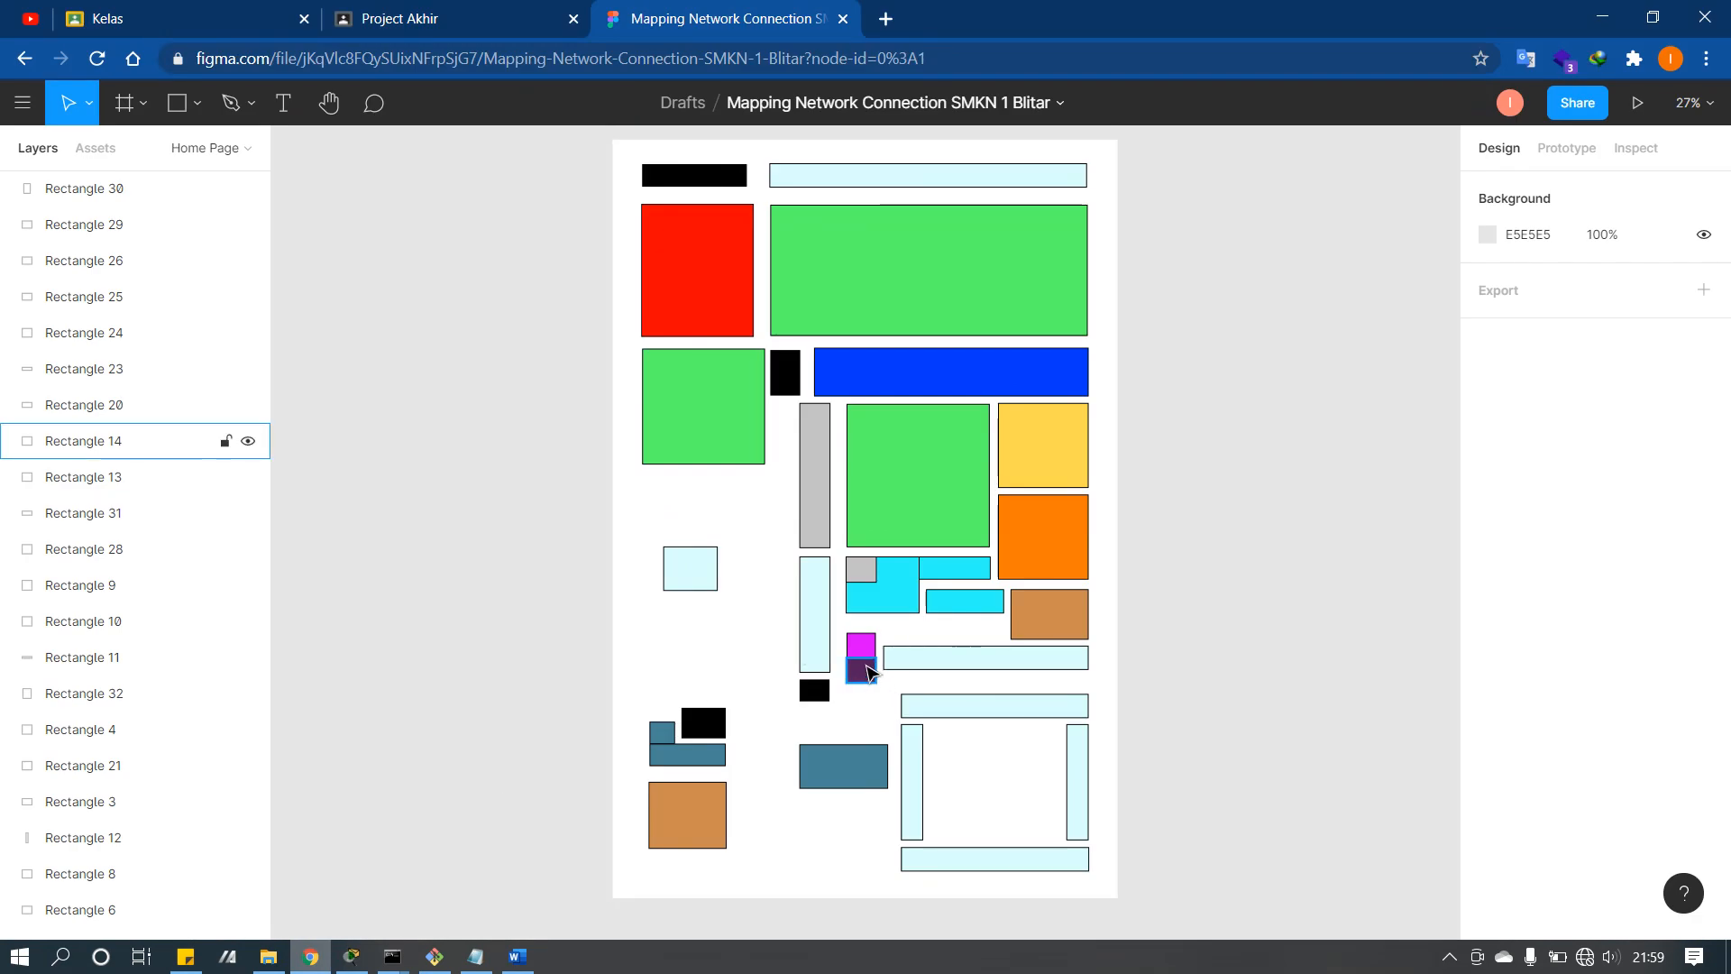
{"action": "left_click", "coordinate": [316, 957]}
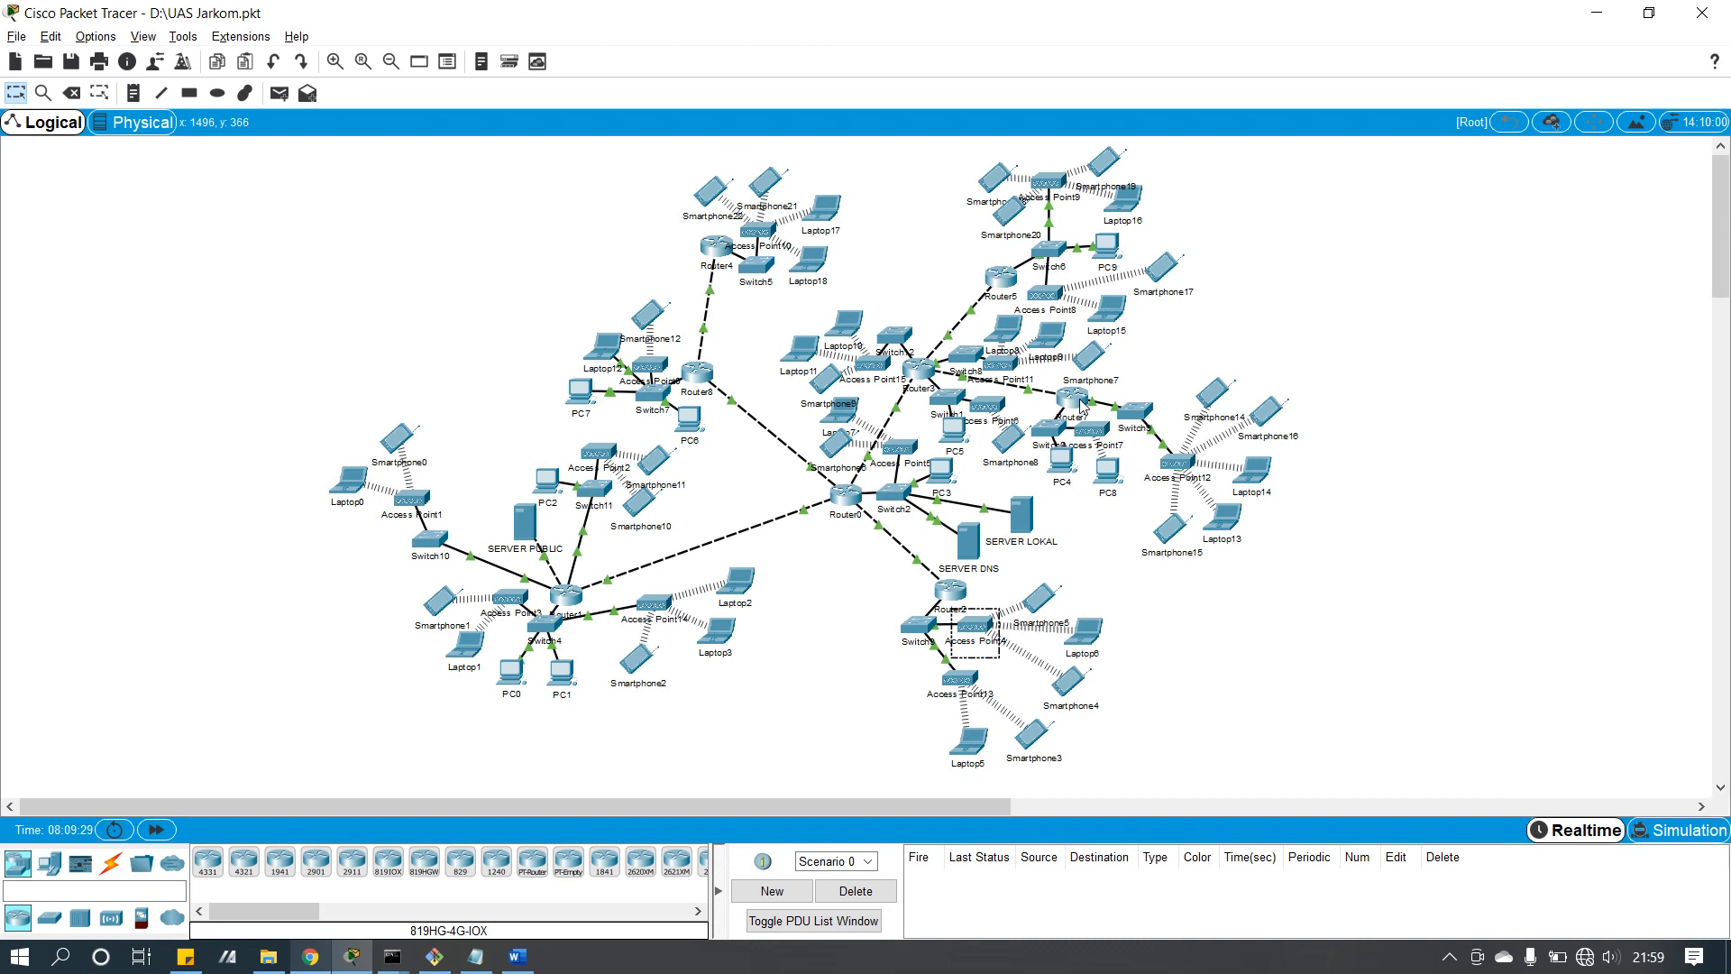
{"action": "left_click", "coordinate": [323, 964]}
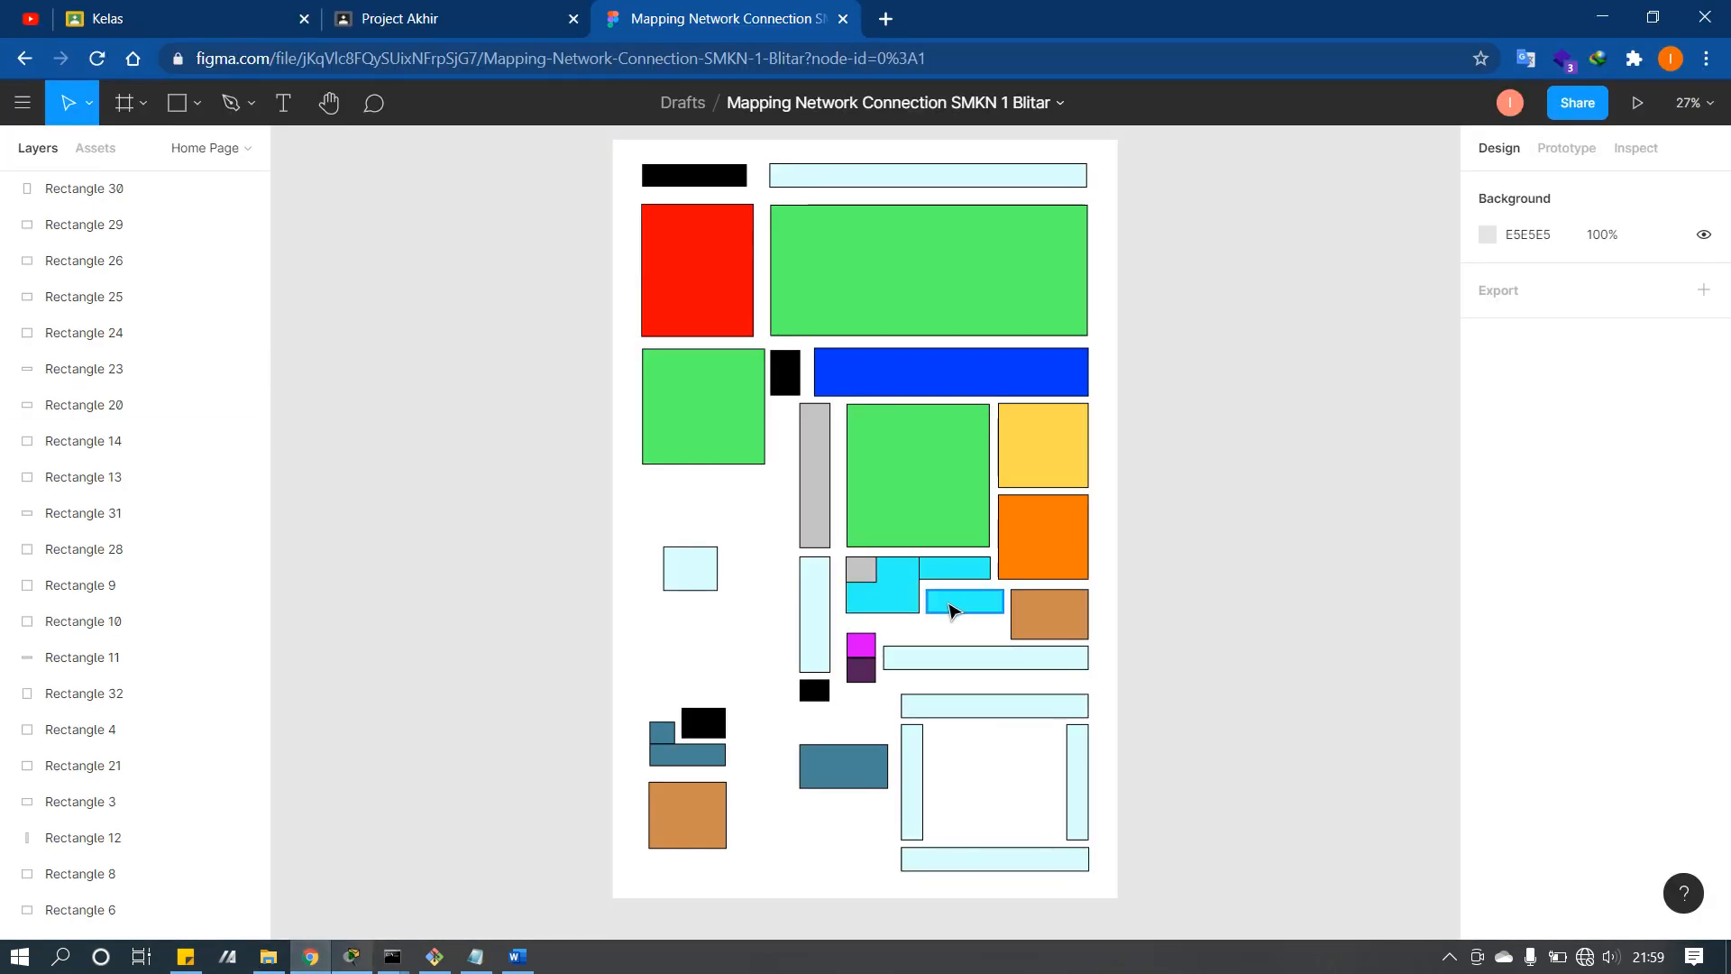
{"action": "left_click", "coordinate": [954, 601]}
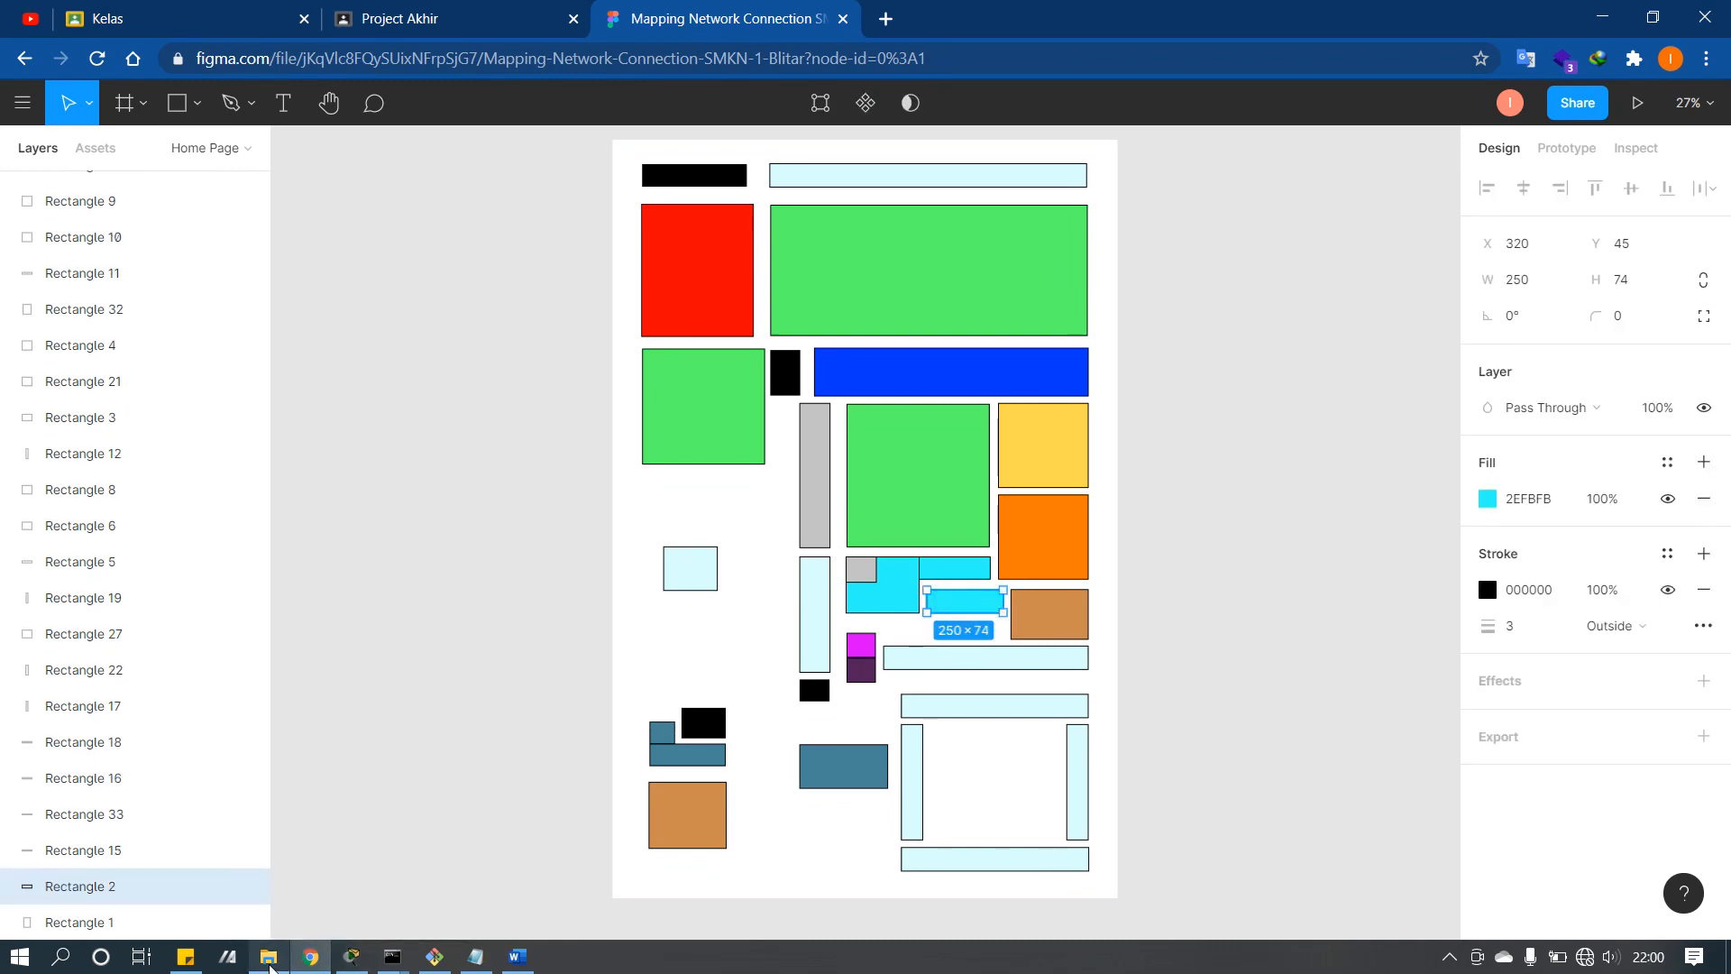
Step: Alternate between the Figma floor map and Packet Tracer topology, ending on Router4's device window
{"action": "left_click", "coordinate": [351, 956]}
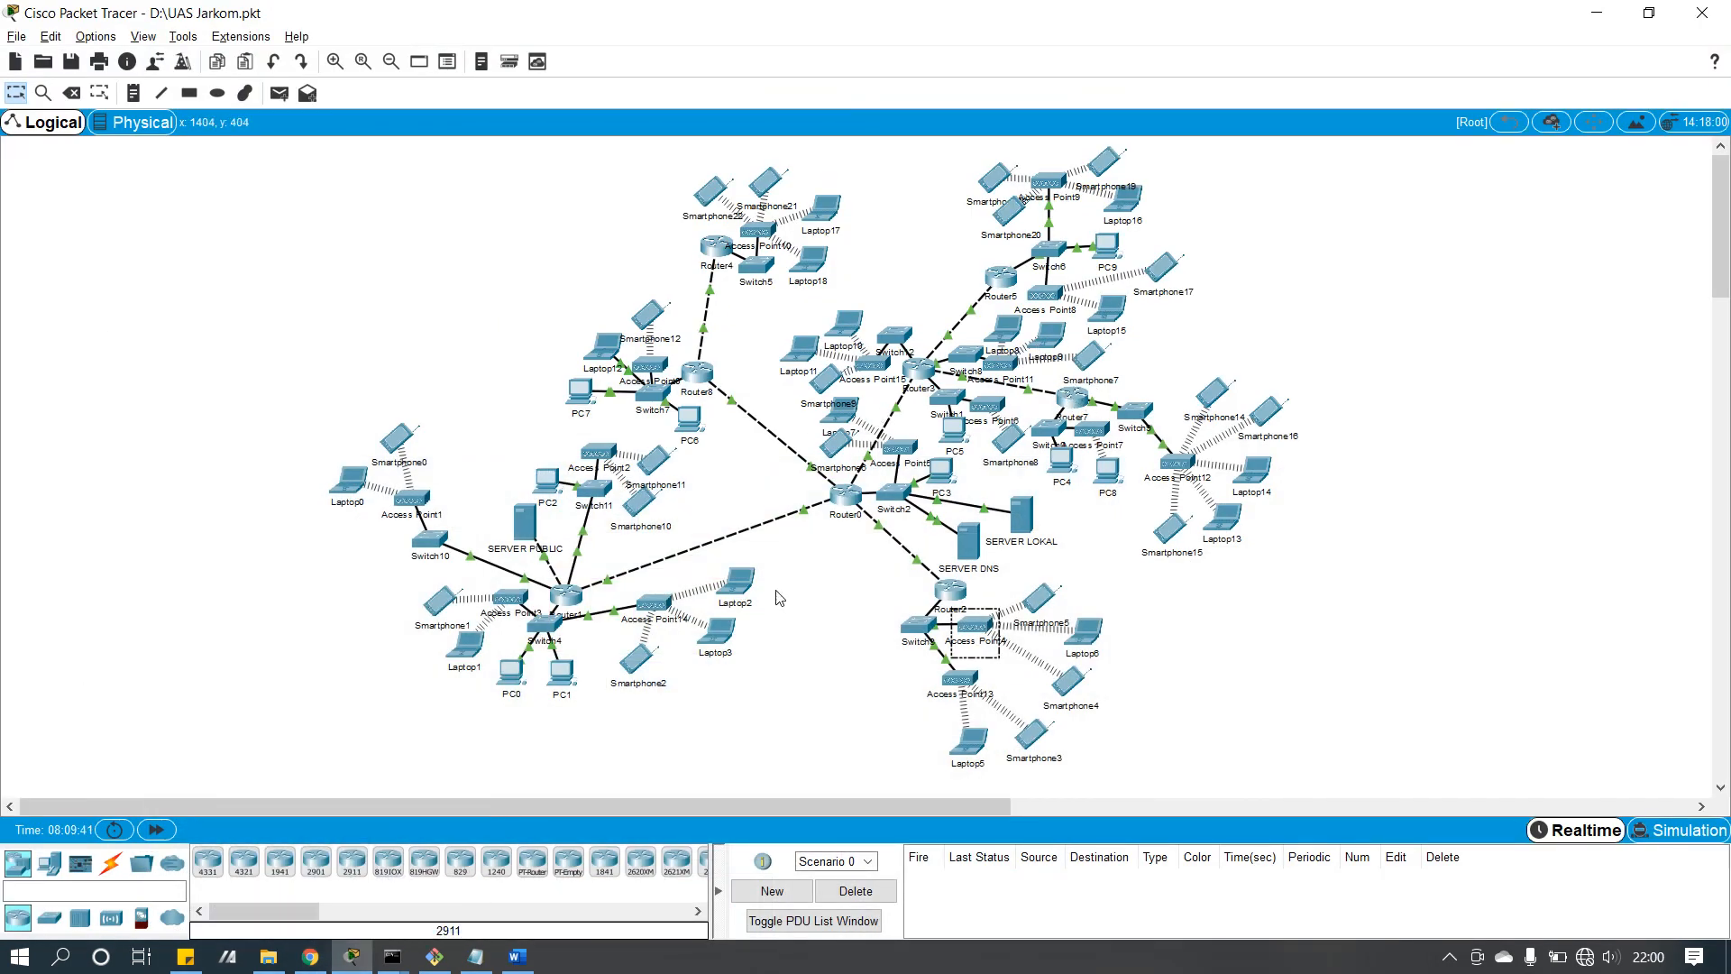
{"action": "left_click", "coordinate": [311, 957]}
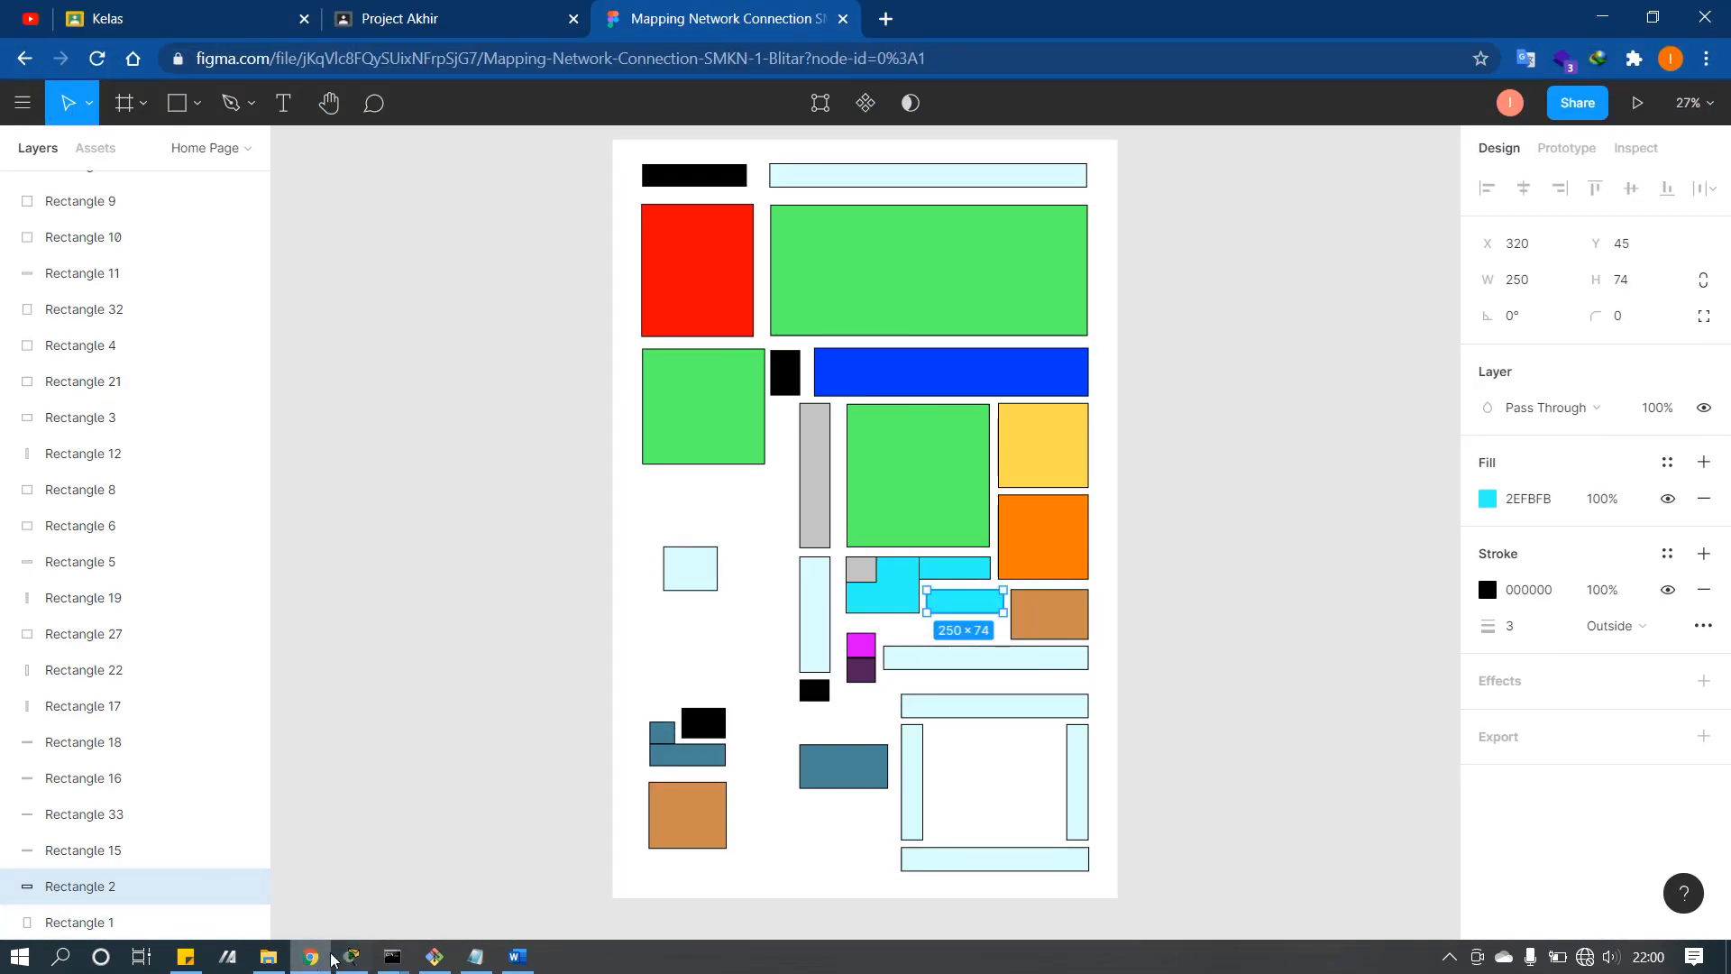
{"action": "left_click", "coordinate": [297, 966]}
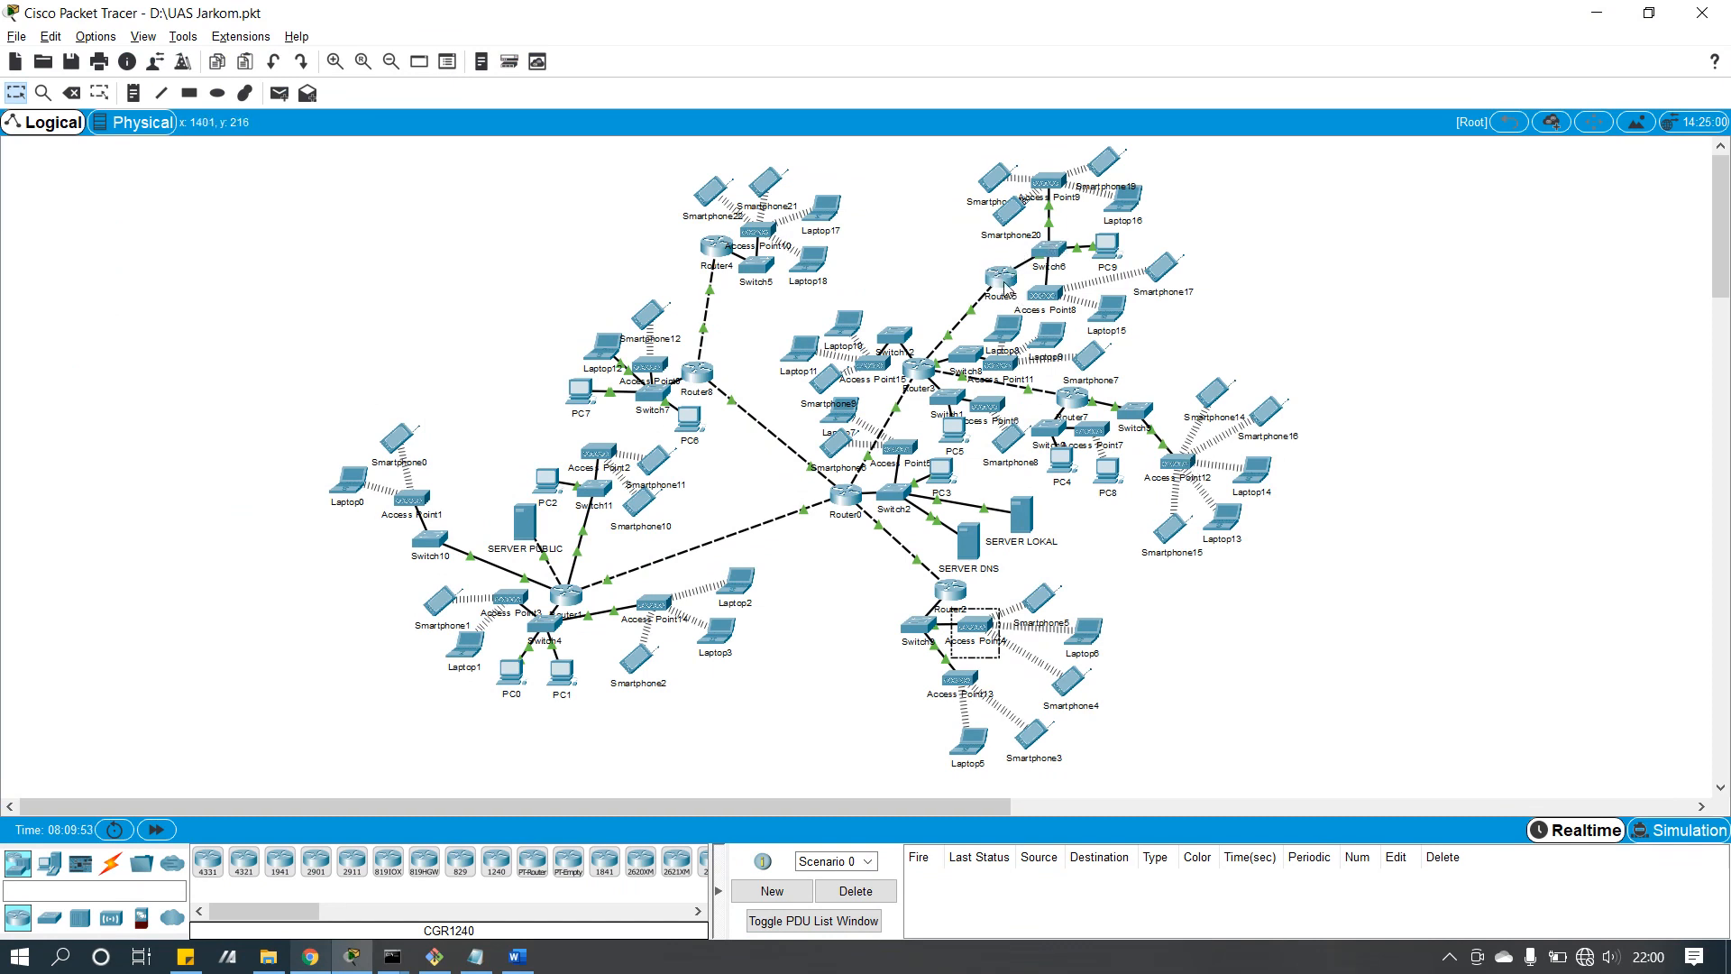
{"action": "left_click", "coordinate": [328, 957]}
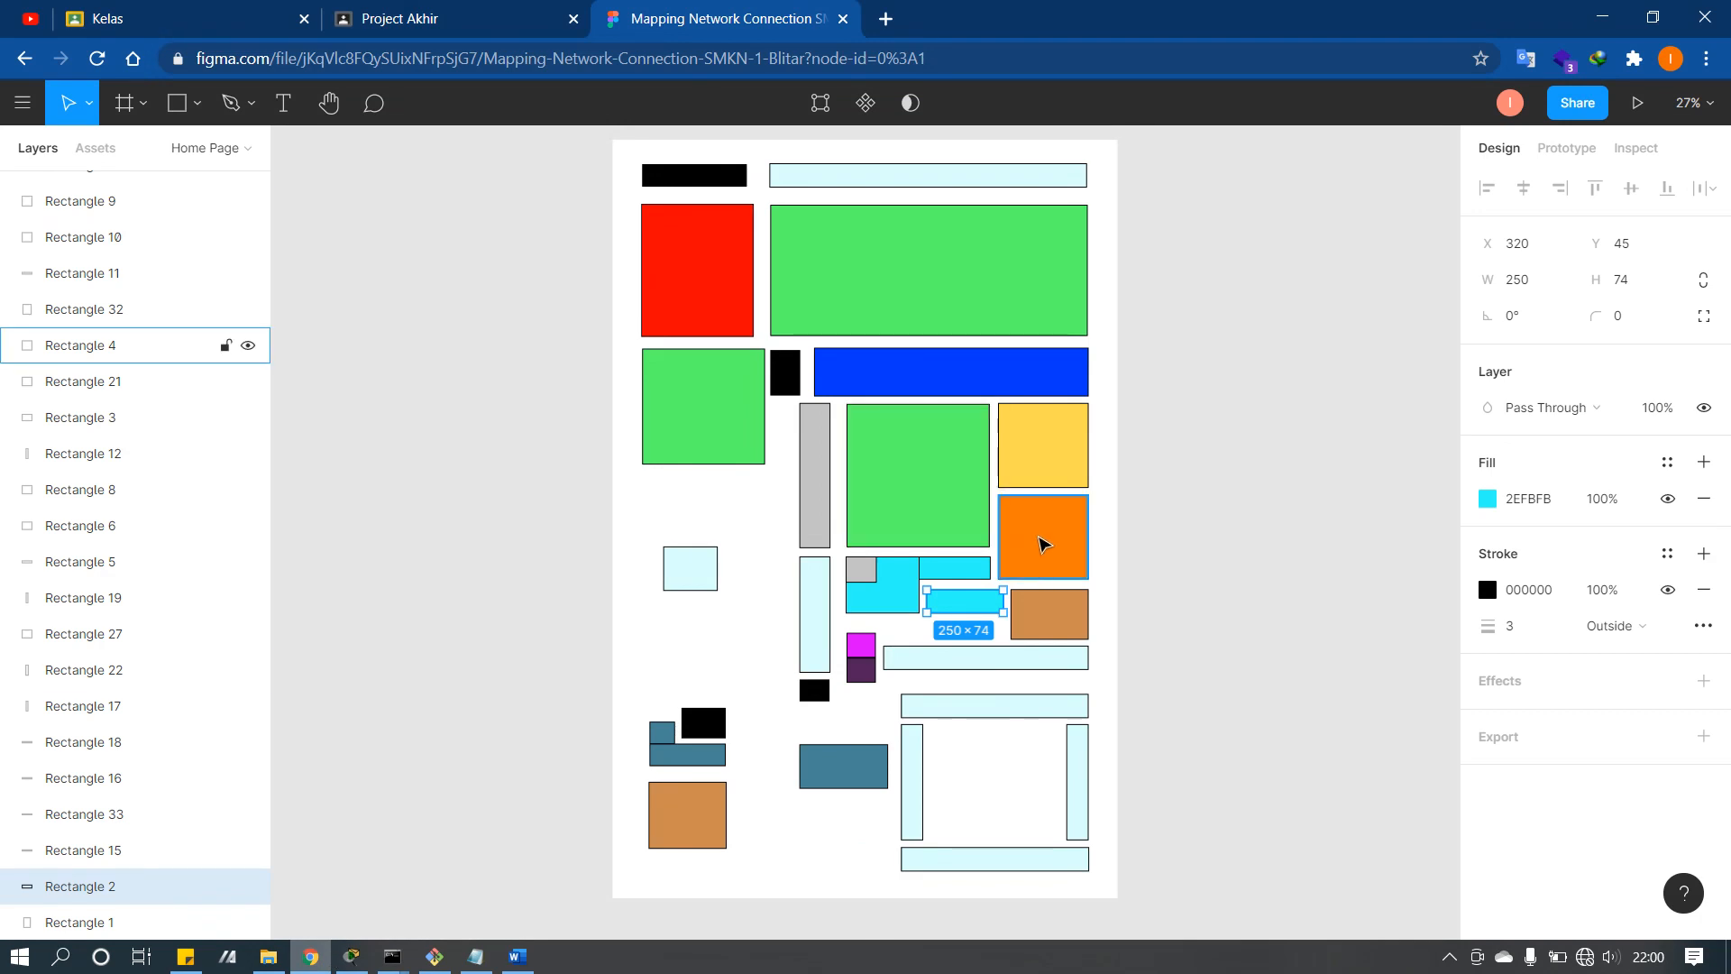
{"action": "left_click", "coordinate": [319, 957]}
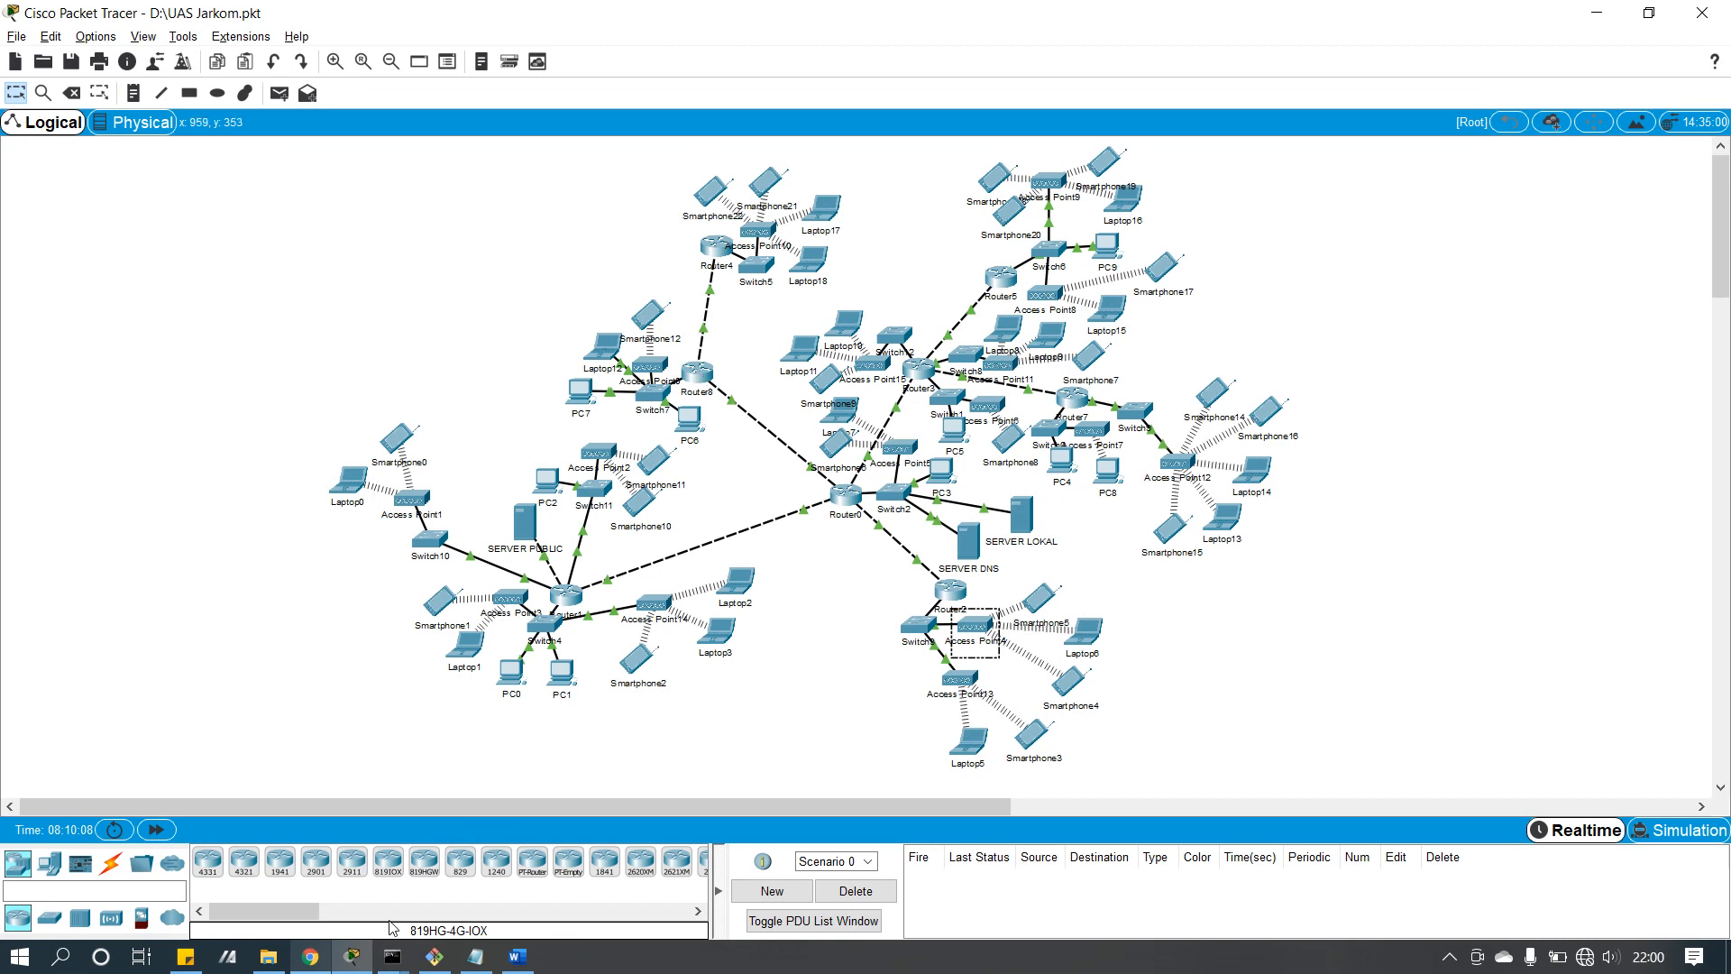
{"action": "left_click", "coordinate": [315, 959]}
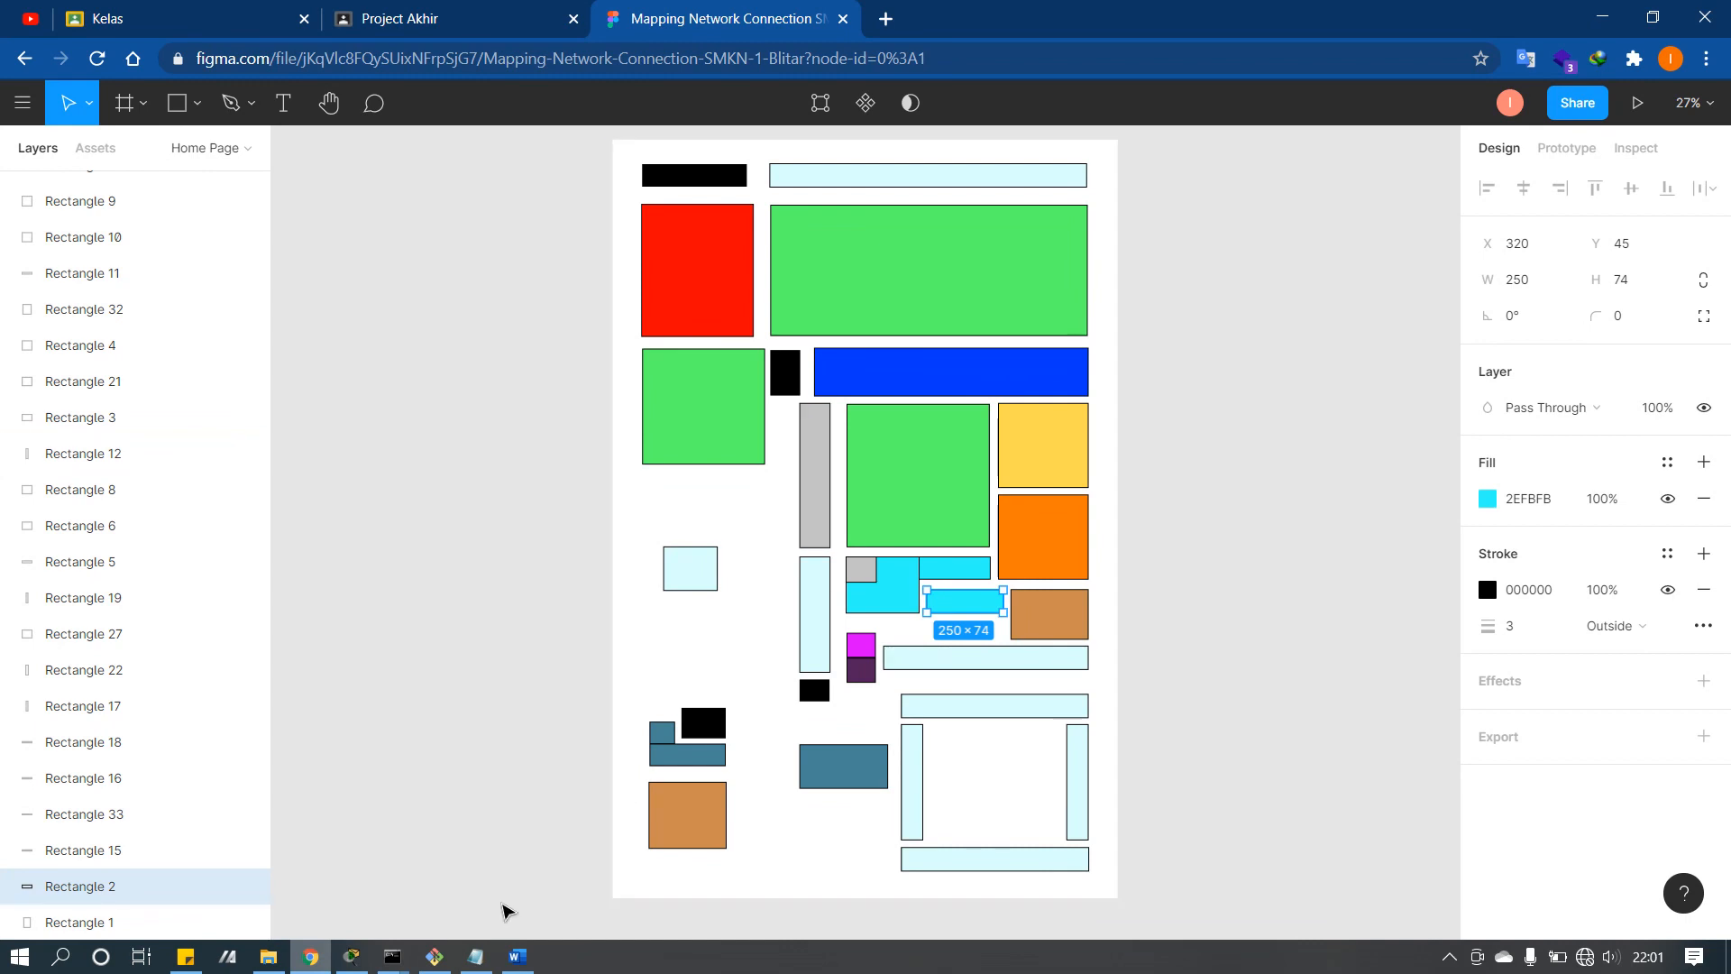
{"action": "left_click", "coordinate": [313, 958]}
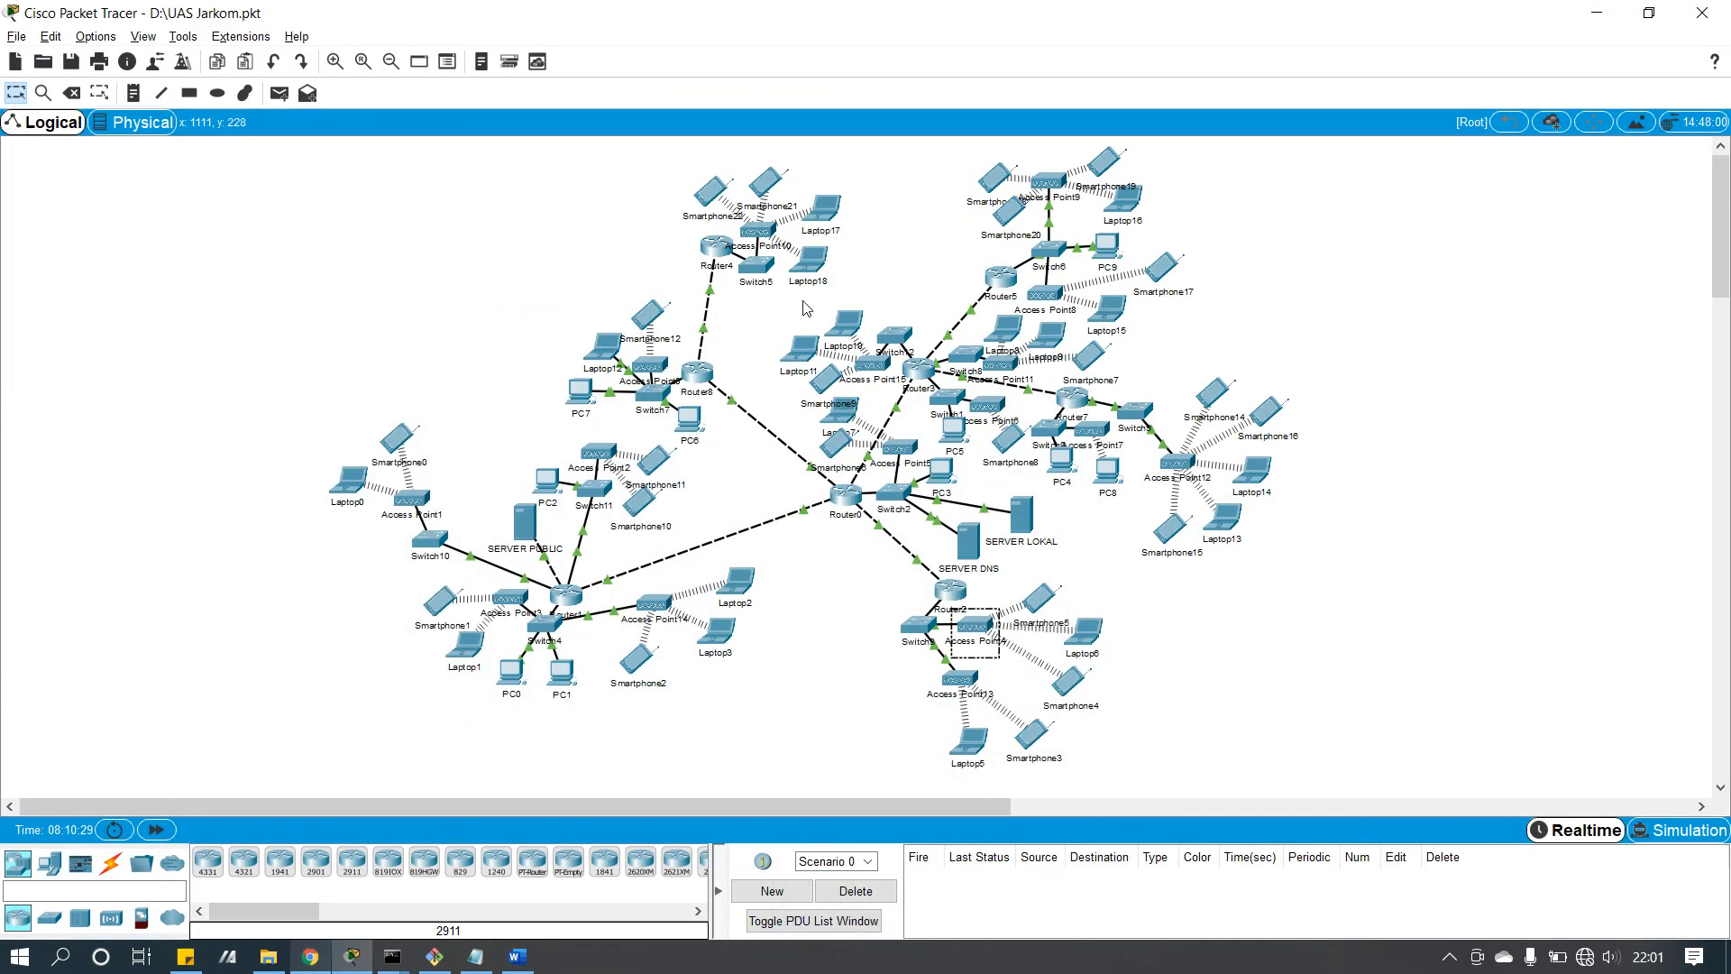
{"action": "left_click", "coordinate": [744, 341]}
Step: Look over Router4's device window, then bring up the Figma floor map
{"action": "left_click", "coordinate": [715, 244]}
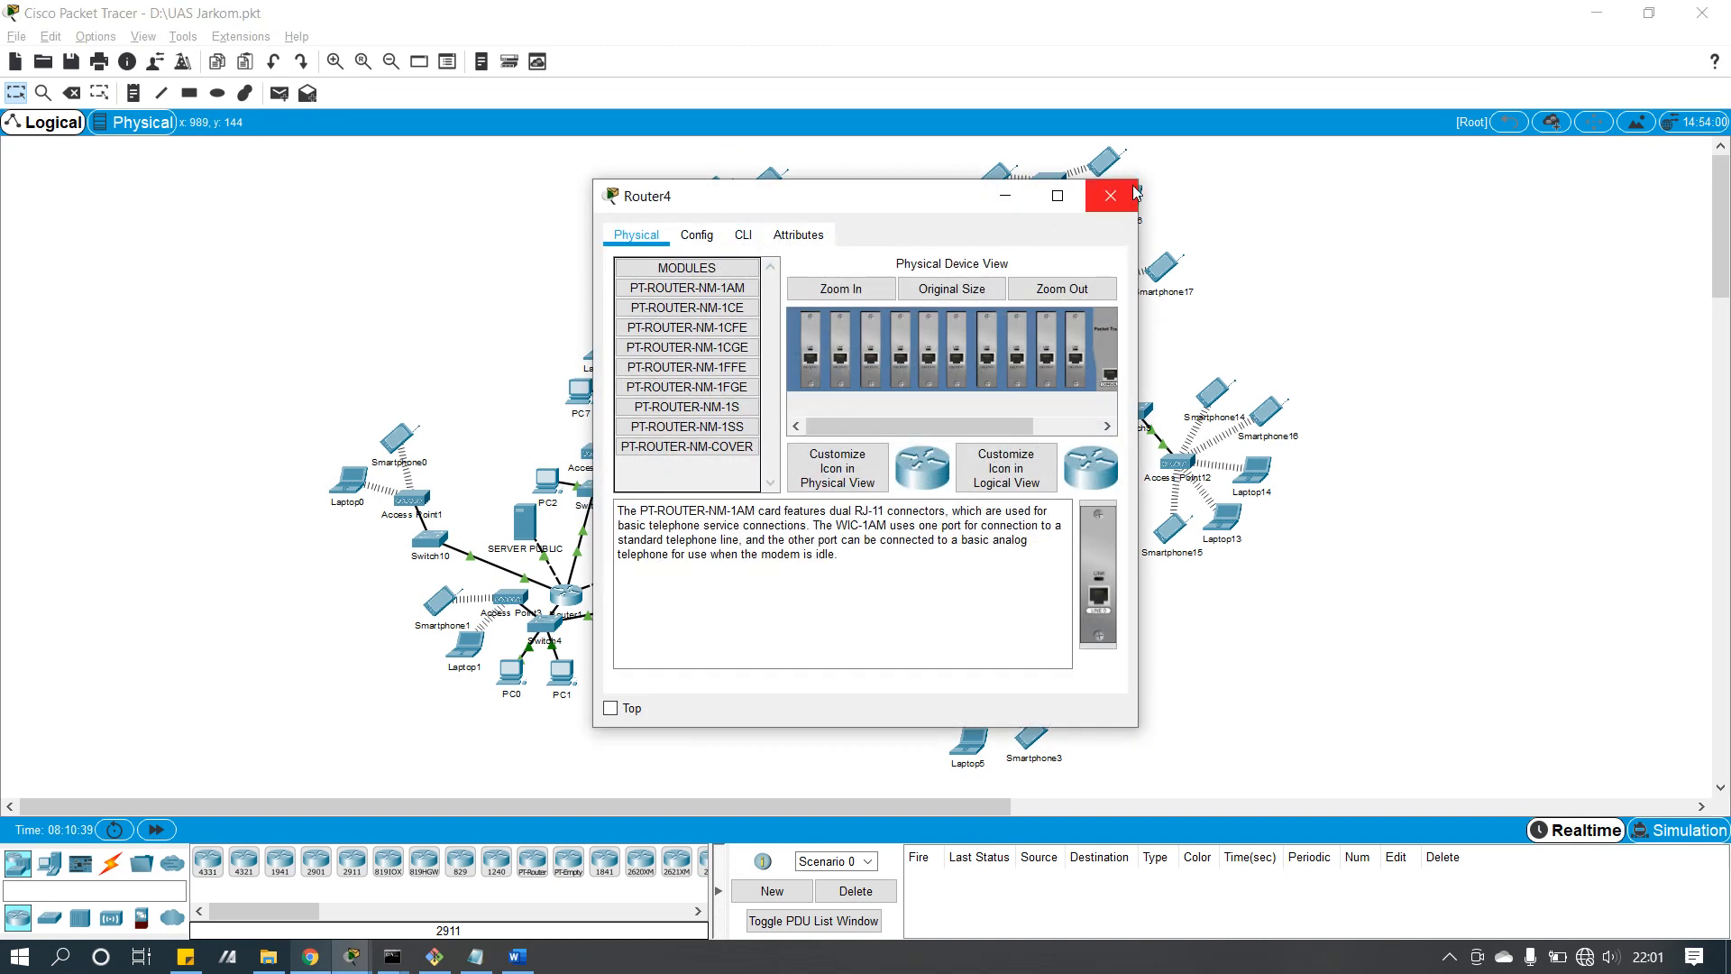
{"action": "left_click", "coordinate": [1113, 186]}
{"action": "mouse_move", "coordinate": [310, 955]}
{"action": "left_click", "coordinate": [351, 869]}
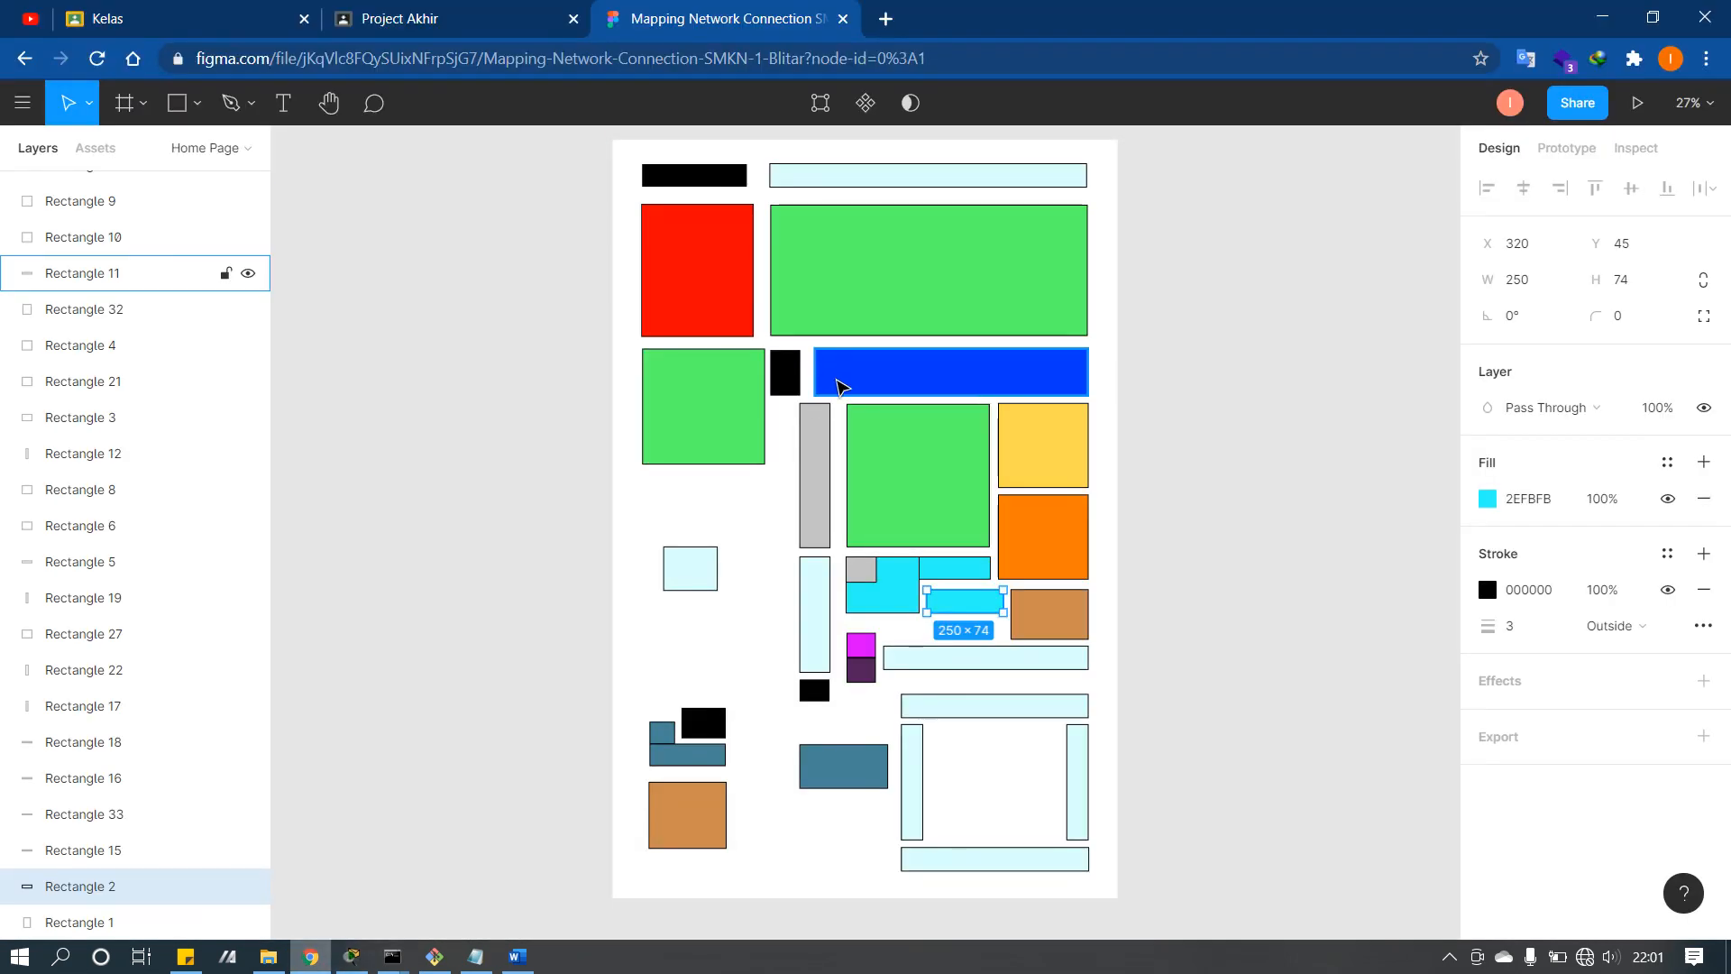
Step: Compare topology and floor map, then select the 98 × 72 black block under Rectangle 22
{"action": "left_click", "coordinate": [297, 958]}
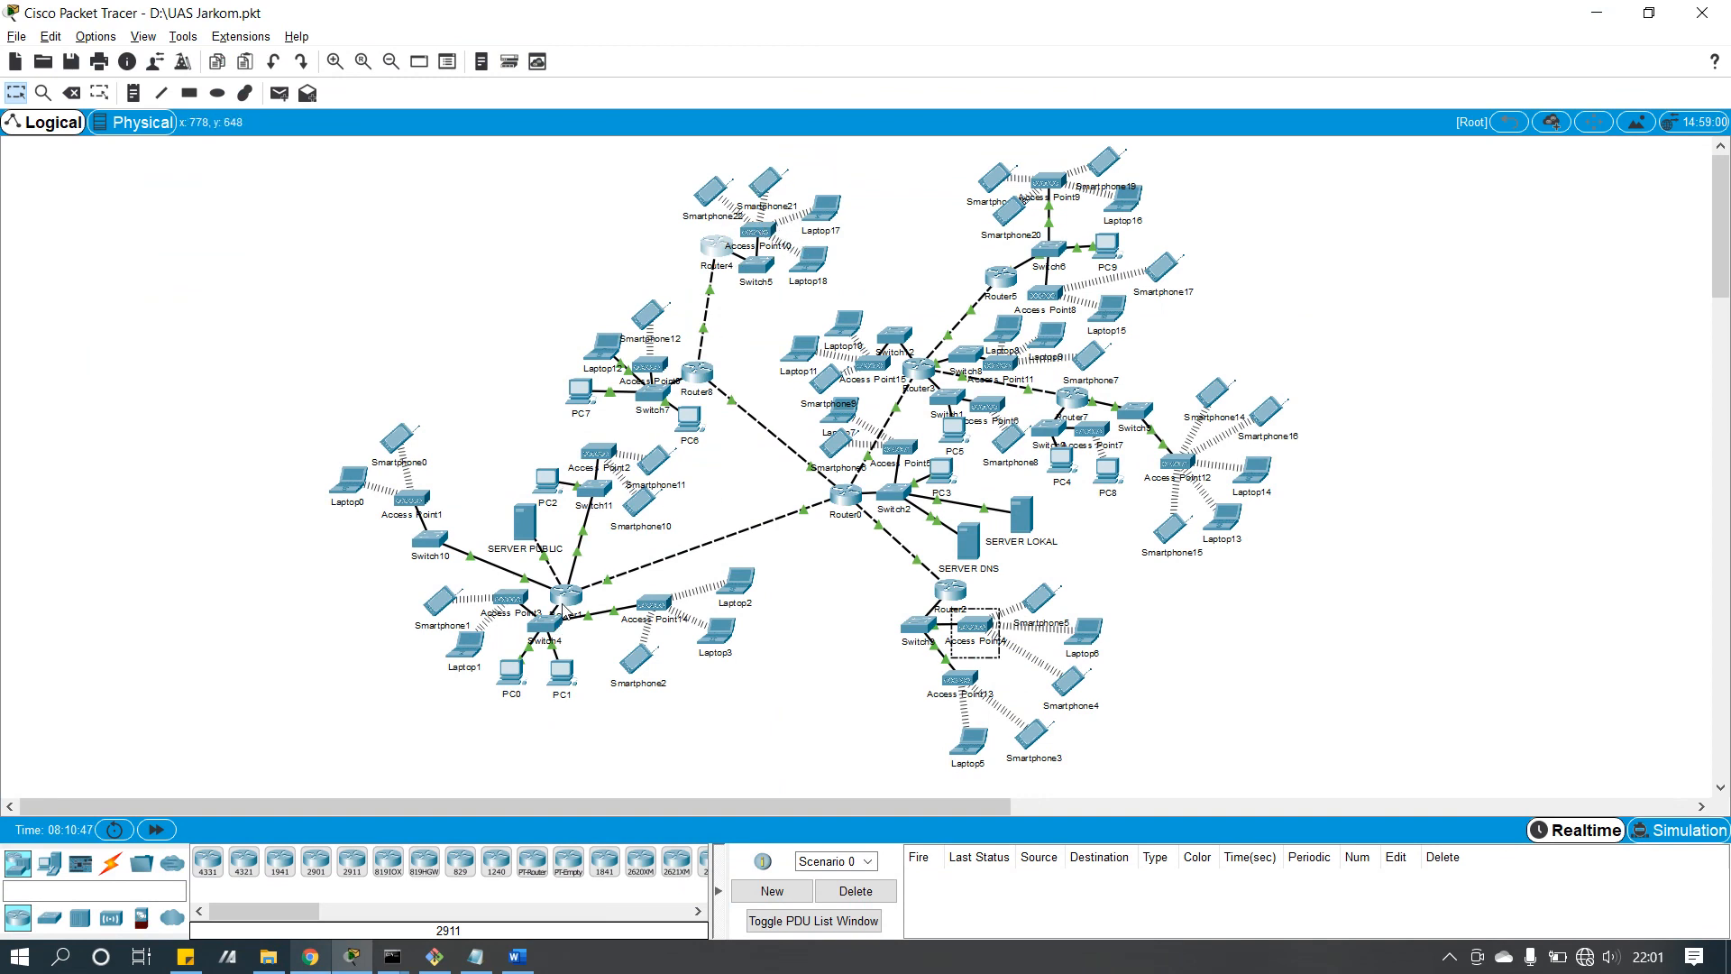
{"action": "left_click", "coordinate": [330, 957]}
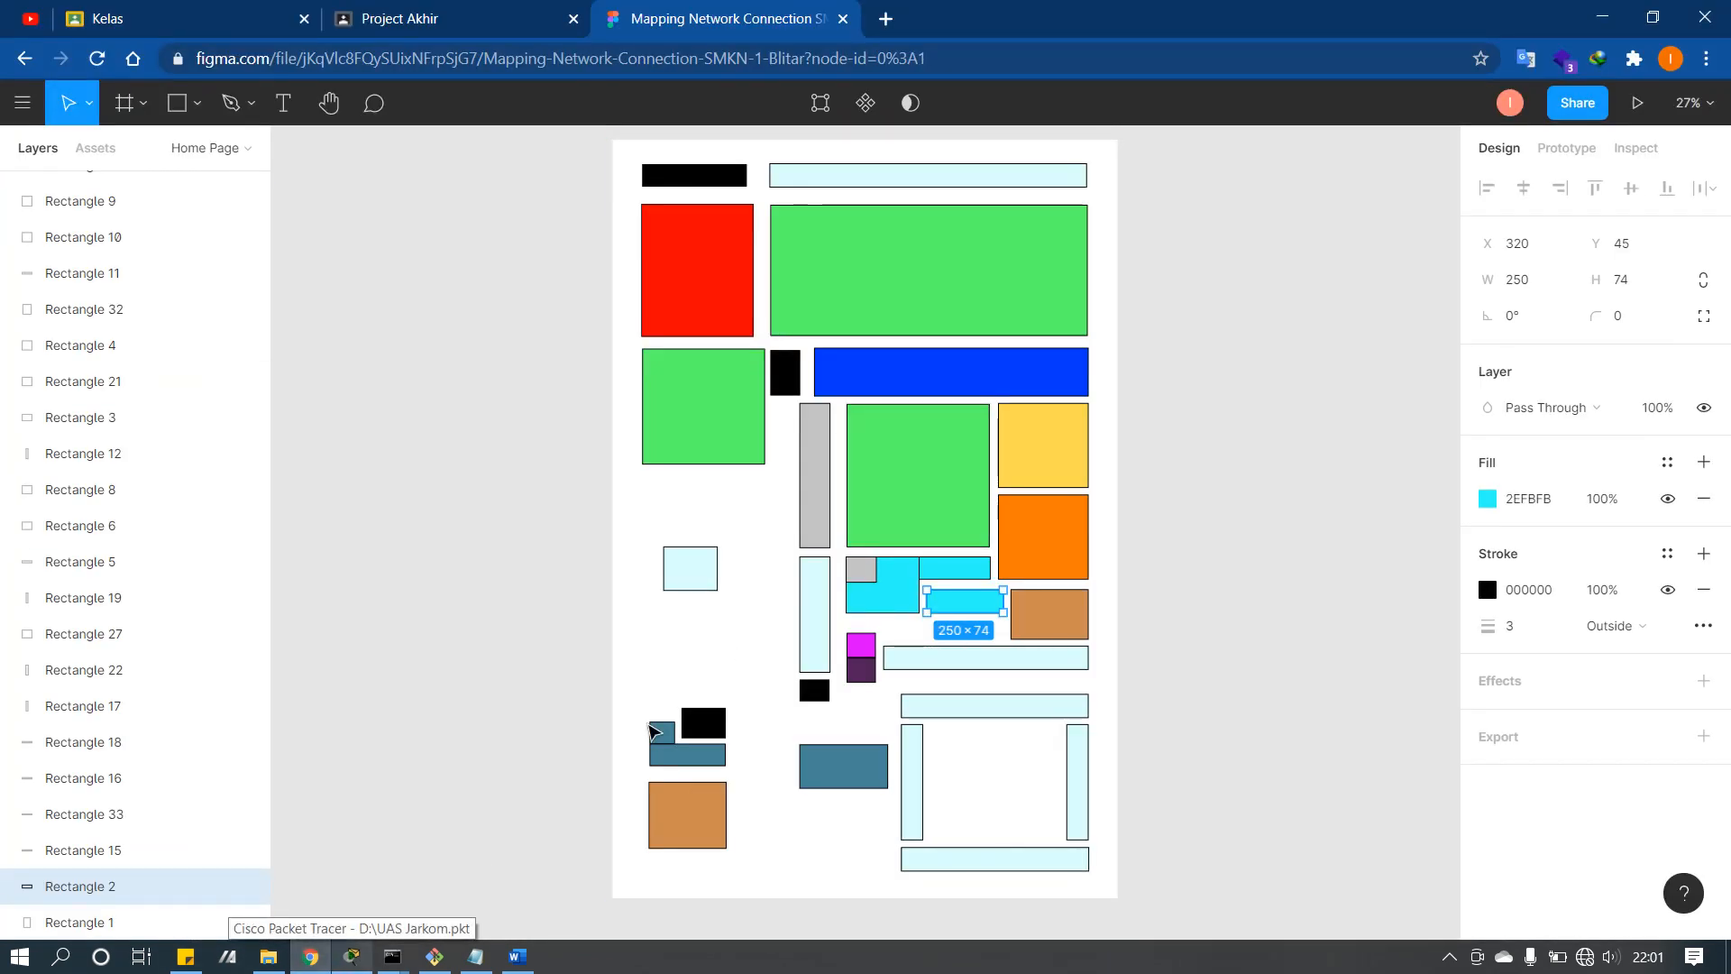
{"action": "left_click", "coordinate": [320, 962]}
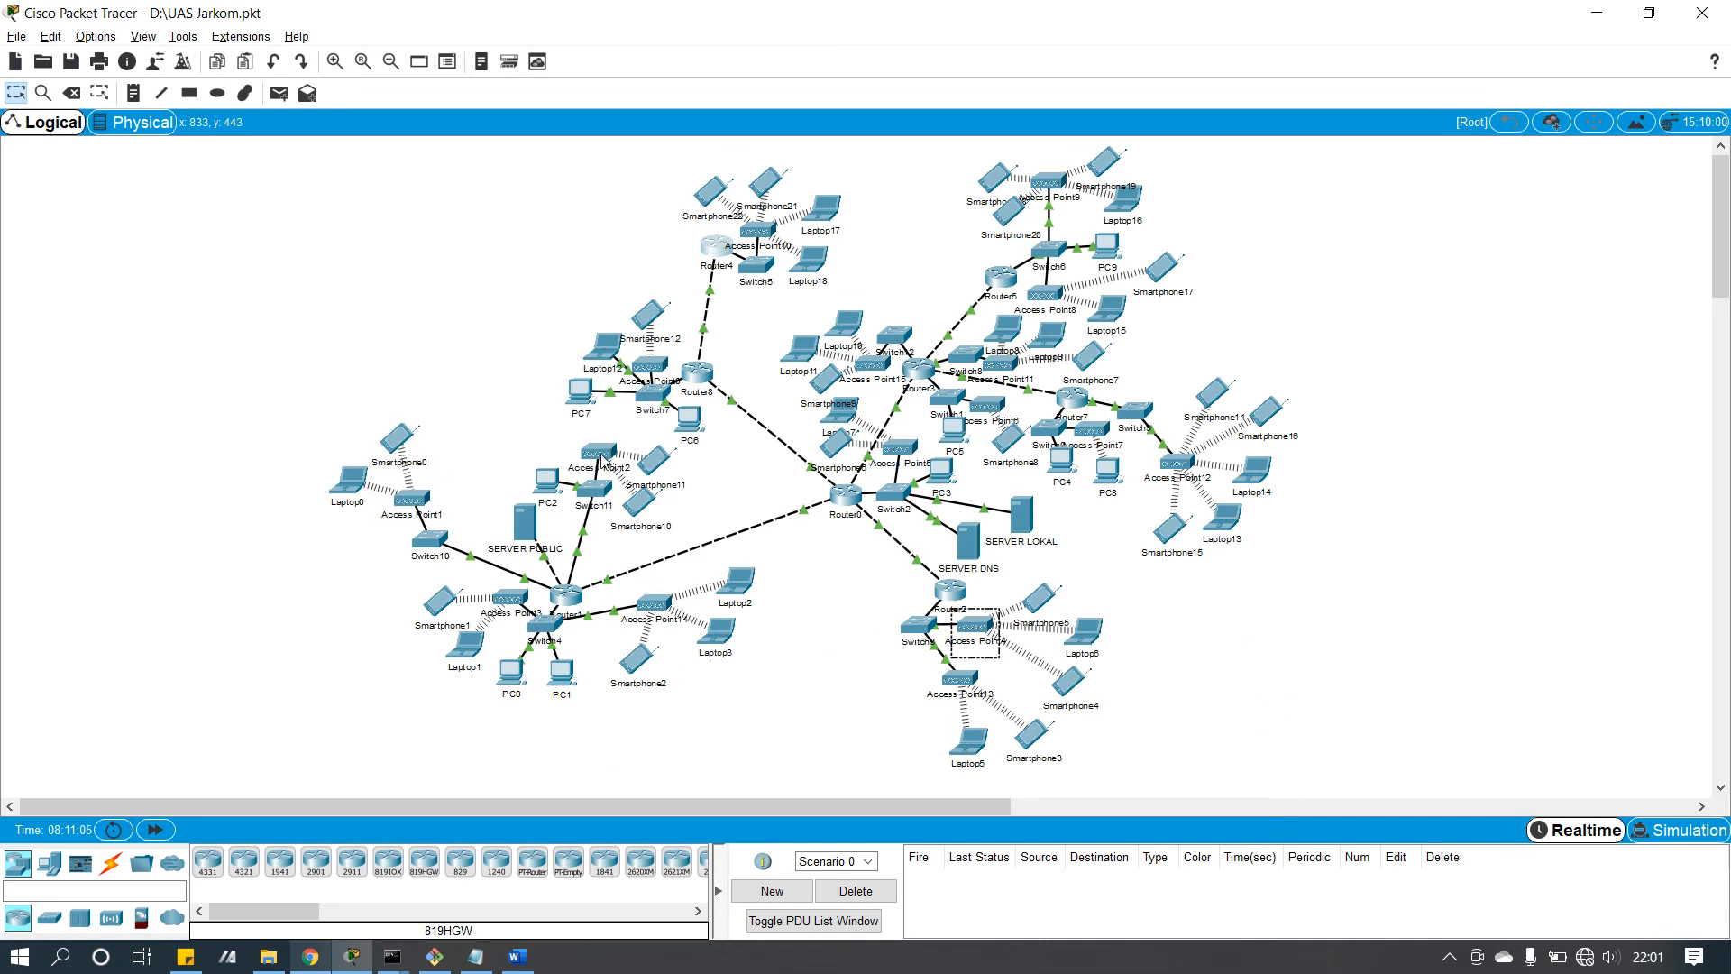
{"action": "left_click", "coordinate": [309, 956]}
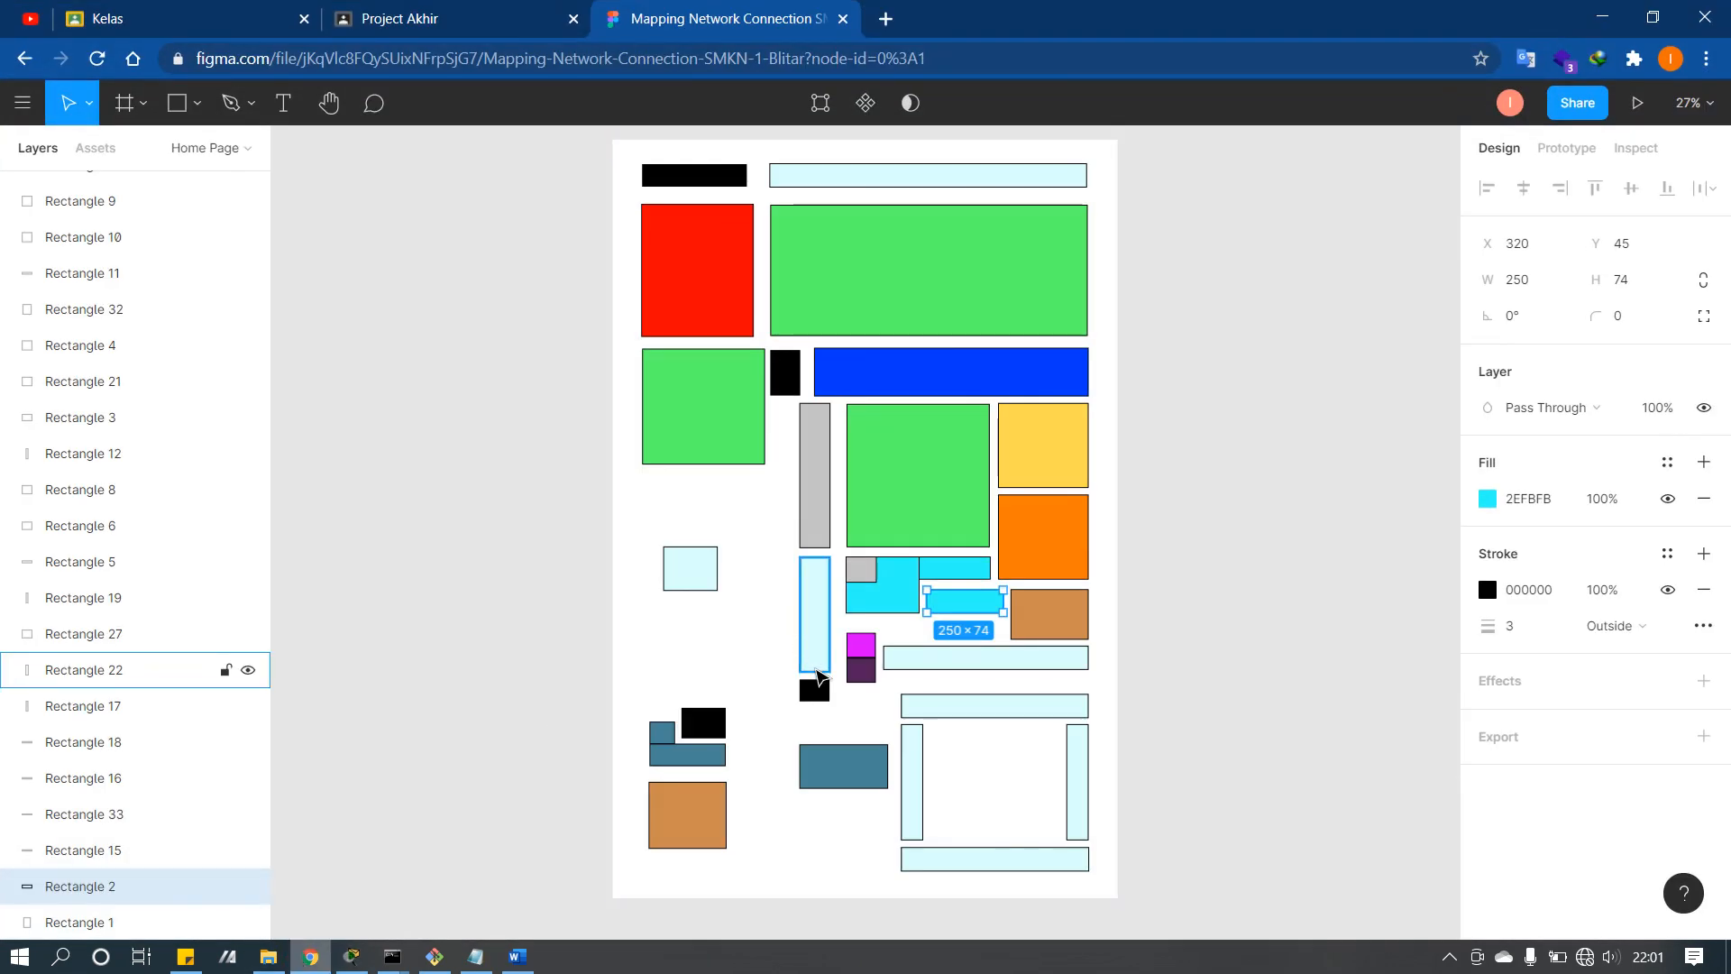
{"action": "left_click", "coordinate": [815, 690]}
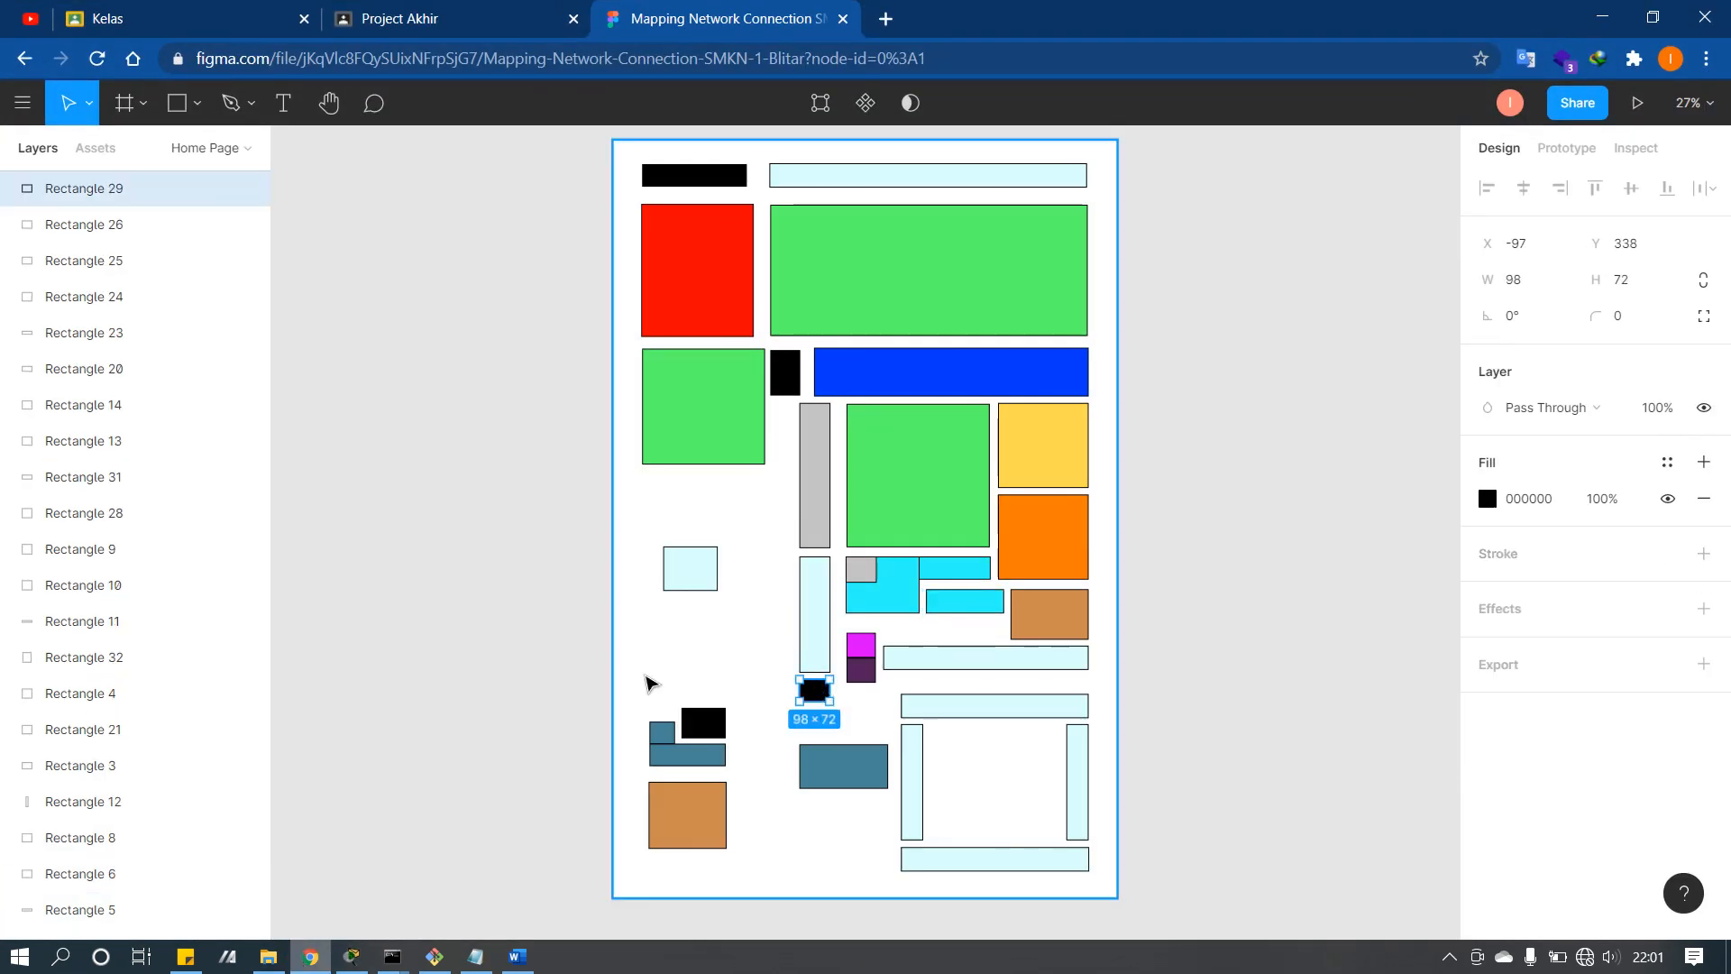
Step: Deselect the Figma floor map and return to the Packet Tracer network topology
{"action": "left_click", "coordinate": [490, 683]}
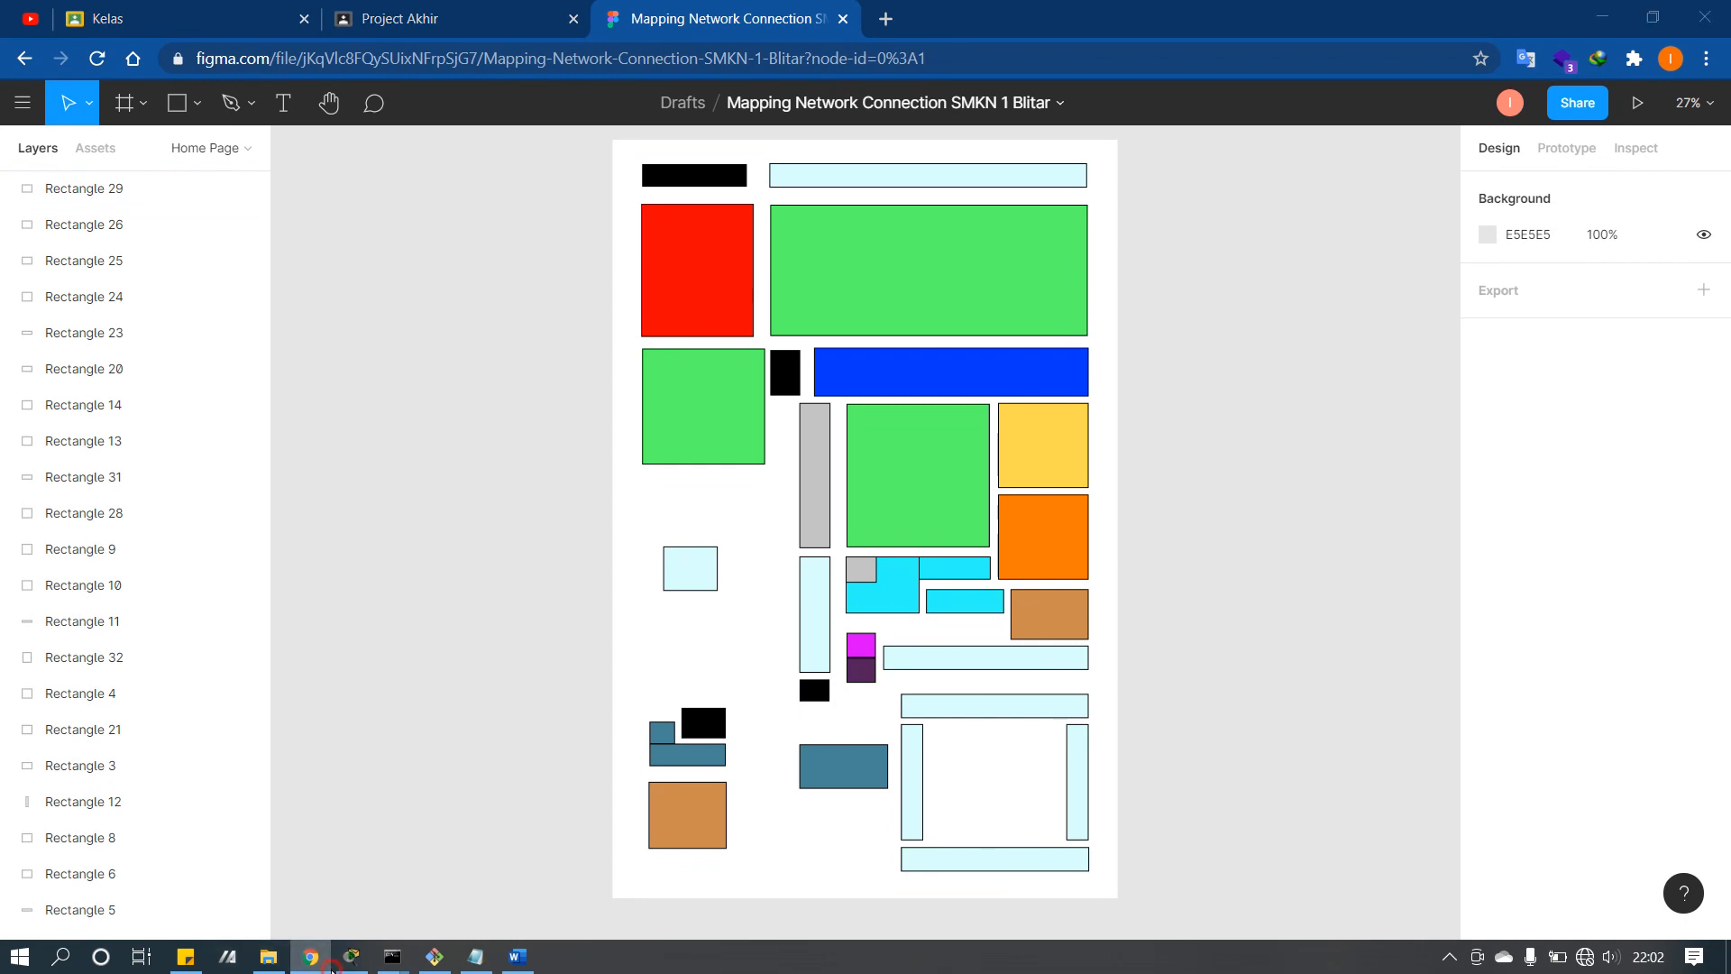
{"action": "left_click", "coordinate": [352, 956]}
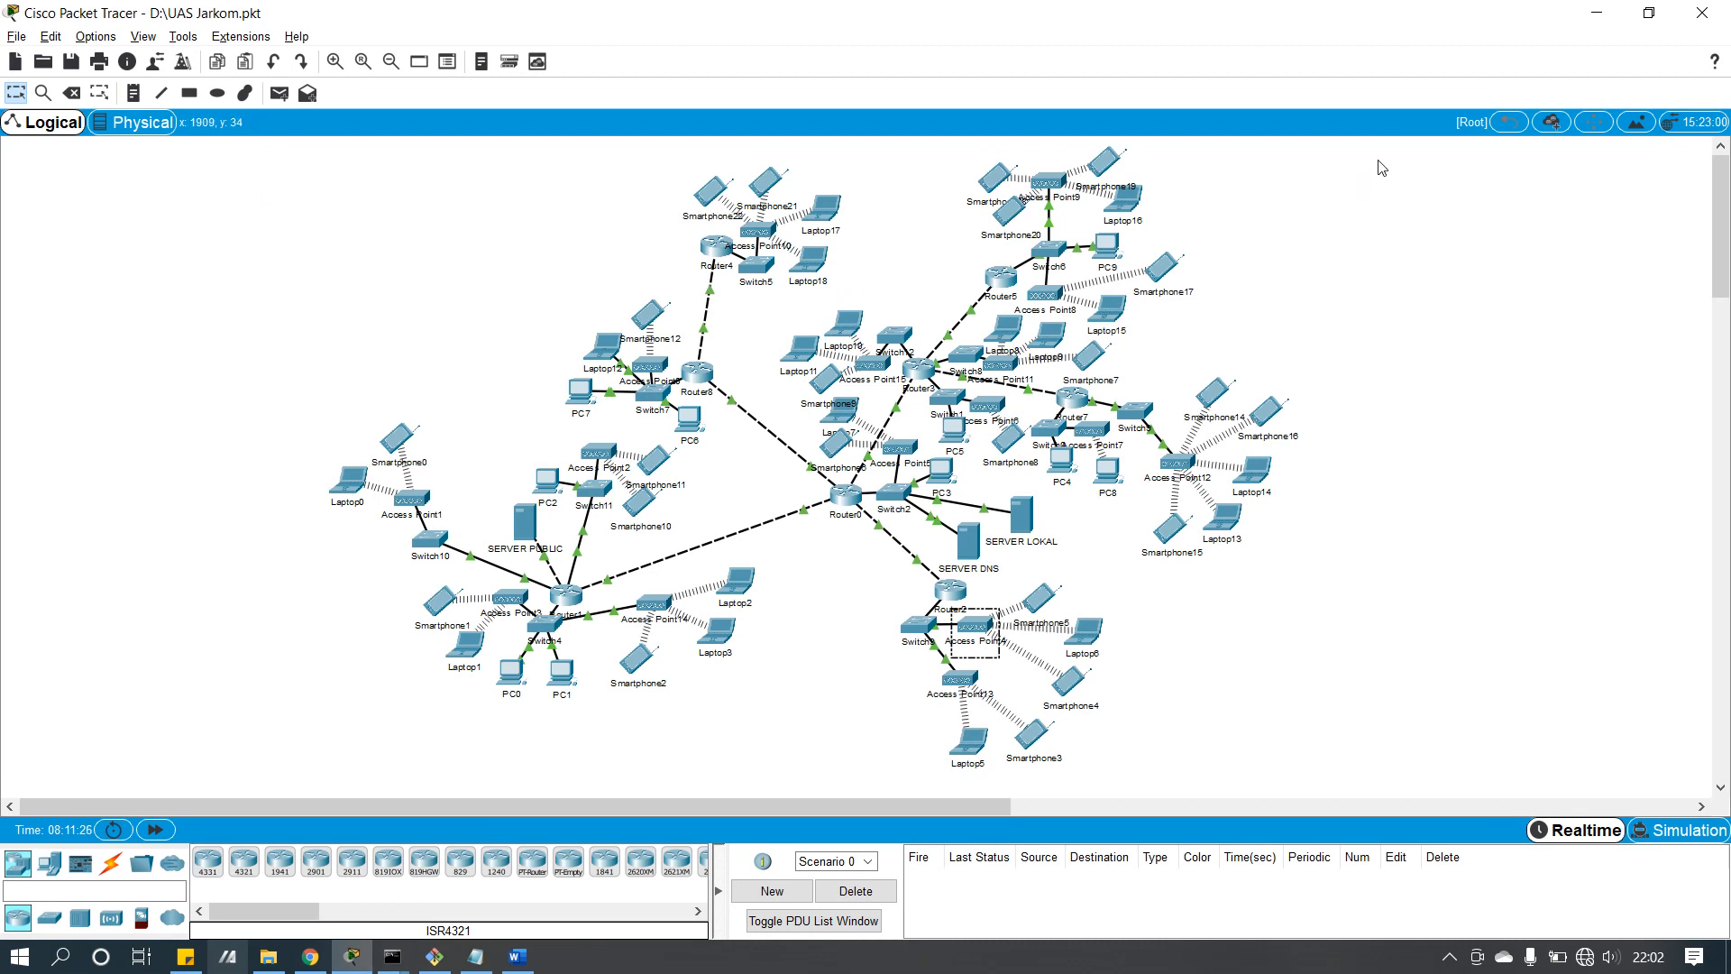
{"action": "left_click_drag", "start_coordinate": [1377, 160], "coordinate": [268, 772]}
{"action": "left_click_drag", "start_coordinate": [268, 162], "coordinate": [544, 355]}
{"action": "left_click_drag", "start_coordinate": [303, 156], "coordinate": [491, 324]}
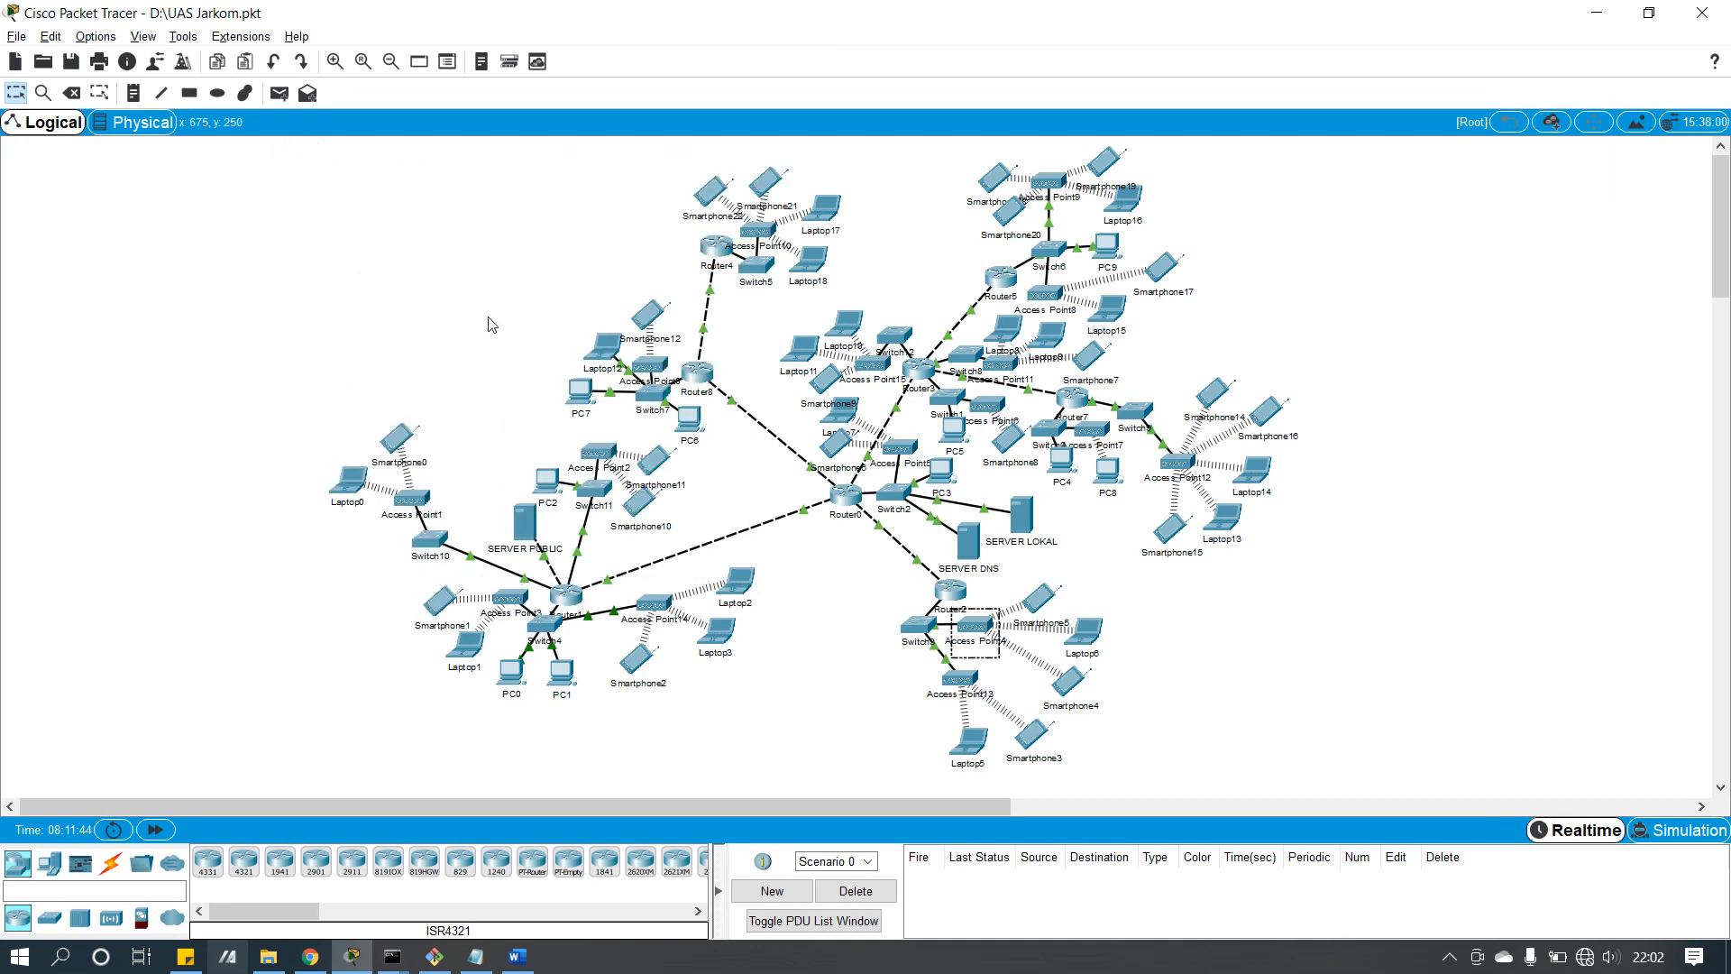